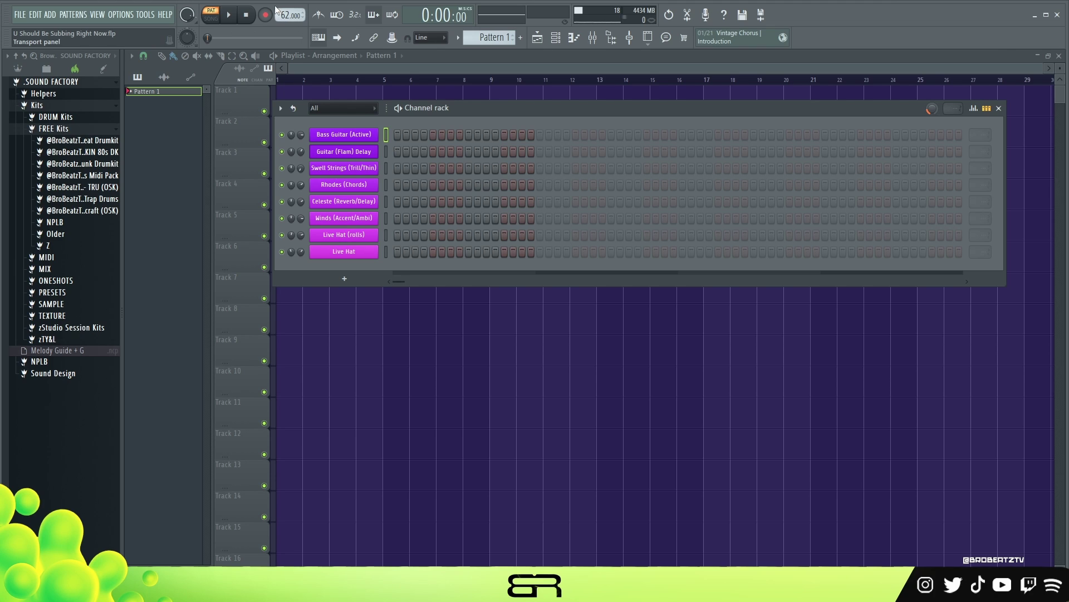
# Step: Add the F# Minor scale from the Midi Scales v1 folder to the channel rack and collapse the browser's sound folder
pyautogui.scroll(-2, 284, 16)
pyautogui.scroll(1, 291, 17)
pyautogui.click(110, 191)
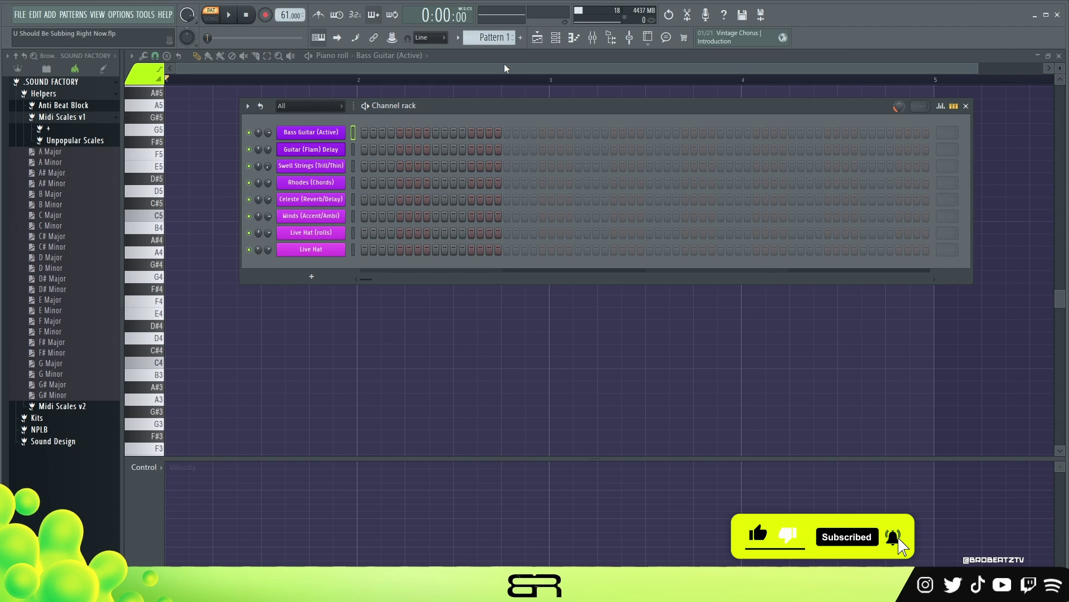
pyautogui.moveTo(53, 352); pyautogui.dragTo(312, 137)
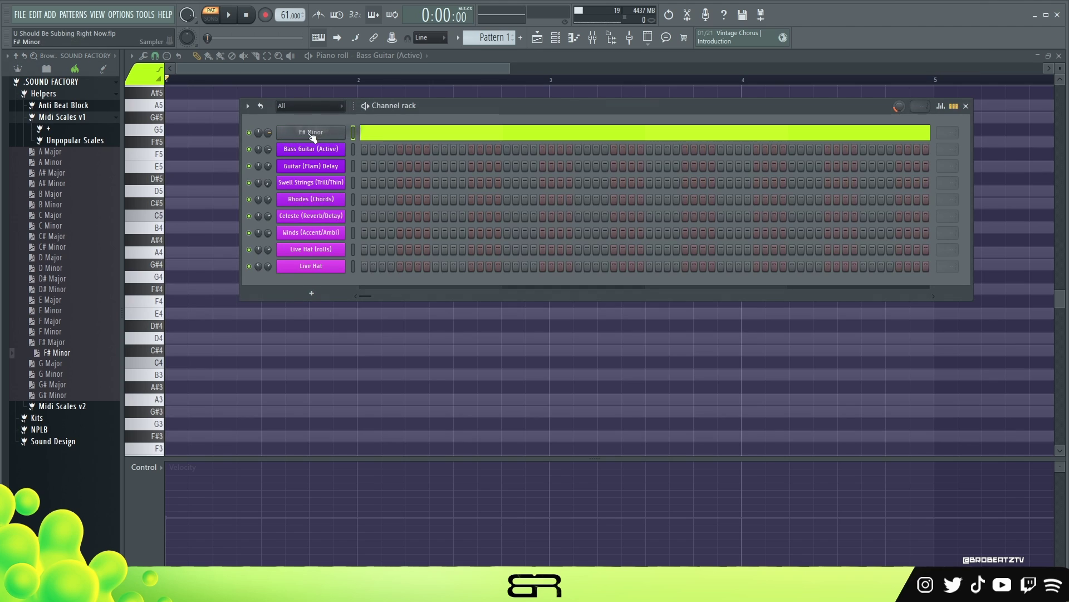
pyautogui.click(97, 83)
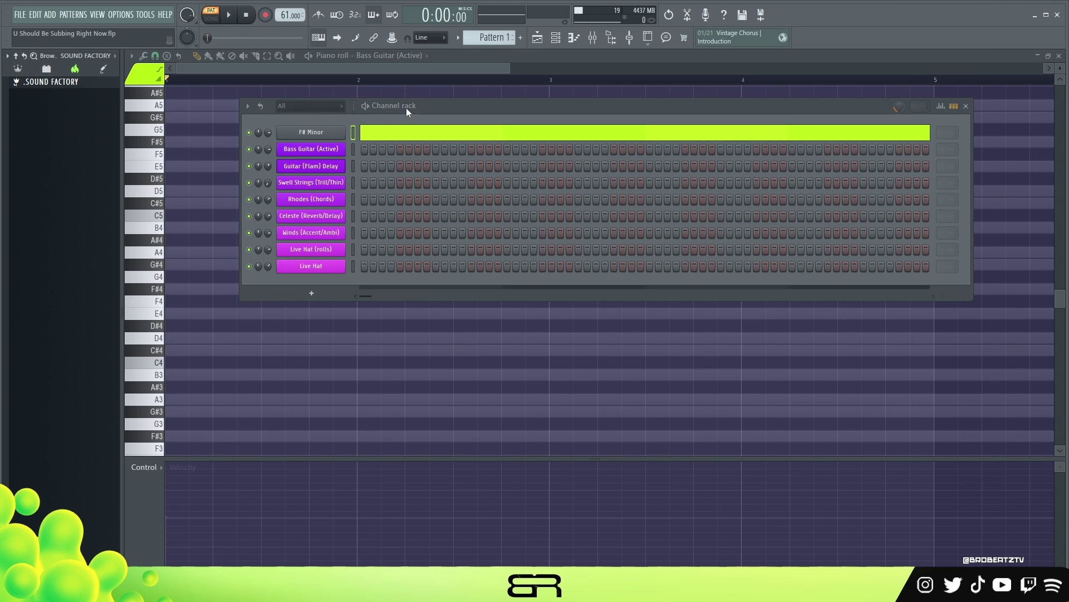
pyautogui.moveTo(406, 108); pyautogui.dragTo(446, 137)
pyautogui.rightClick(239, 155)
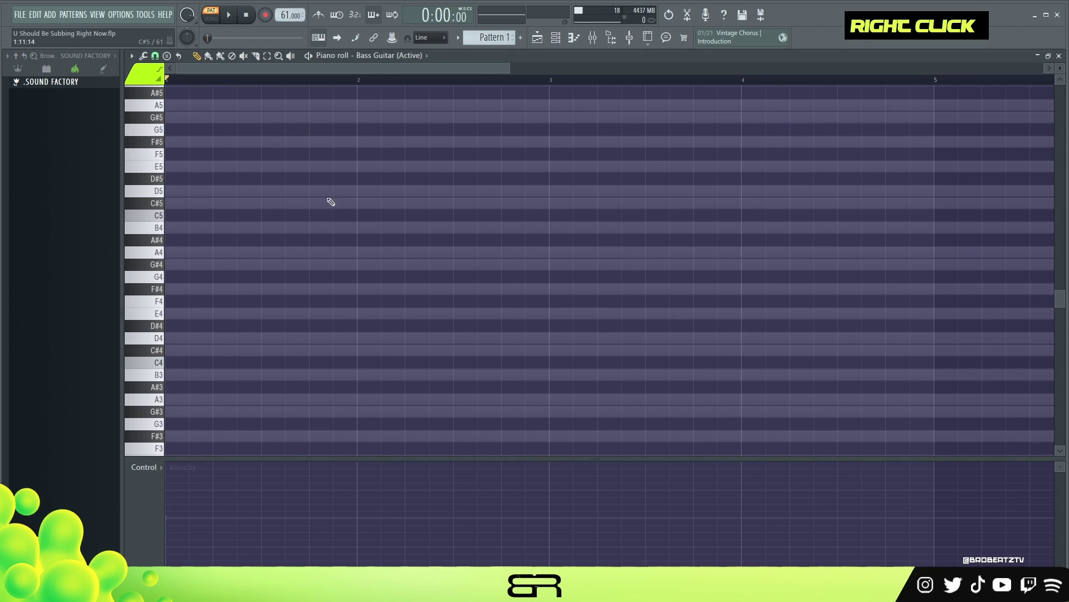
# Step: Enlarge the piano roll's note area and draw an F#3 note about 1.3 beats long at the start of bar 1
pyautogui.scroll(-5, 730, 232)
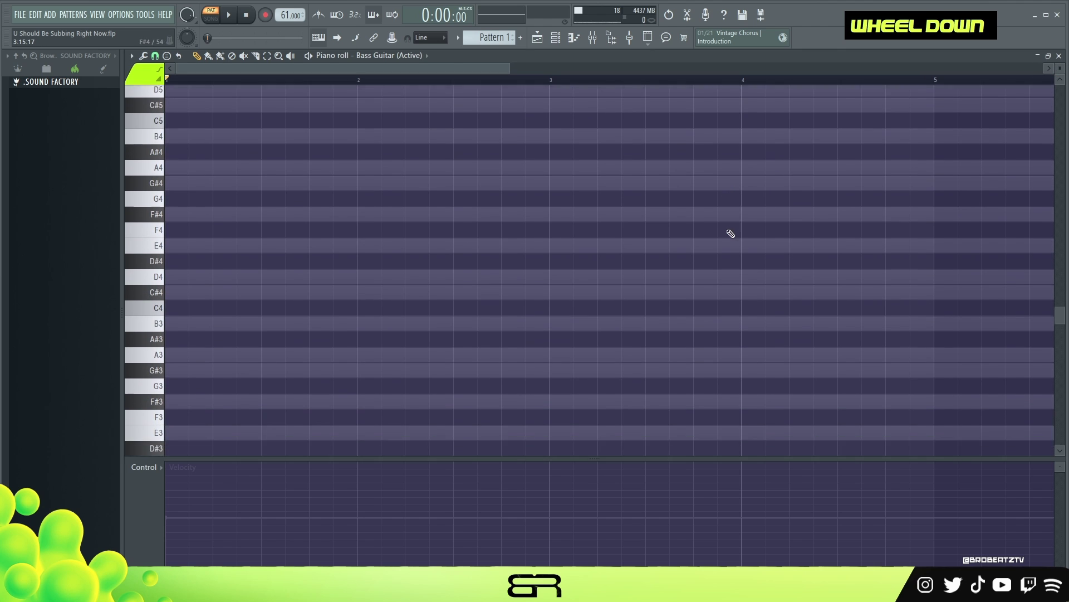
pyautogui.scroll(-2, 730, 233)
pyautogui.moveTo(413, 459); pyautogui.dragTo(405, 489)
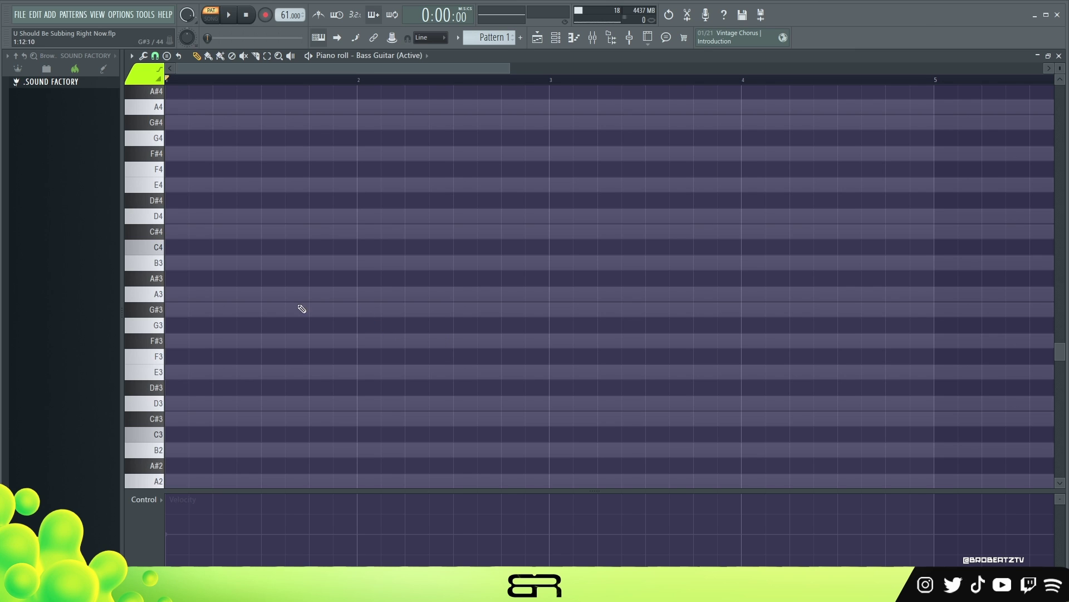
pyautogui.scroll(-2, 292, 304)
pyautogui.scroll(1, 205, 260)
pyautogui.click(137, 293)
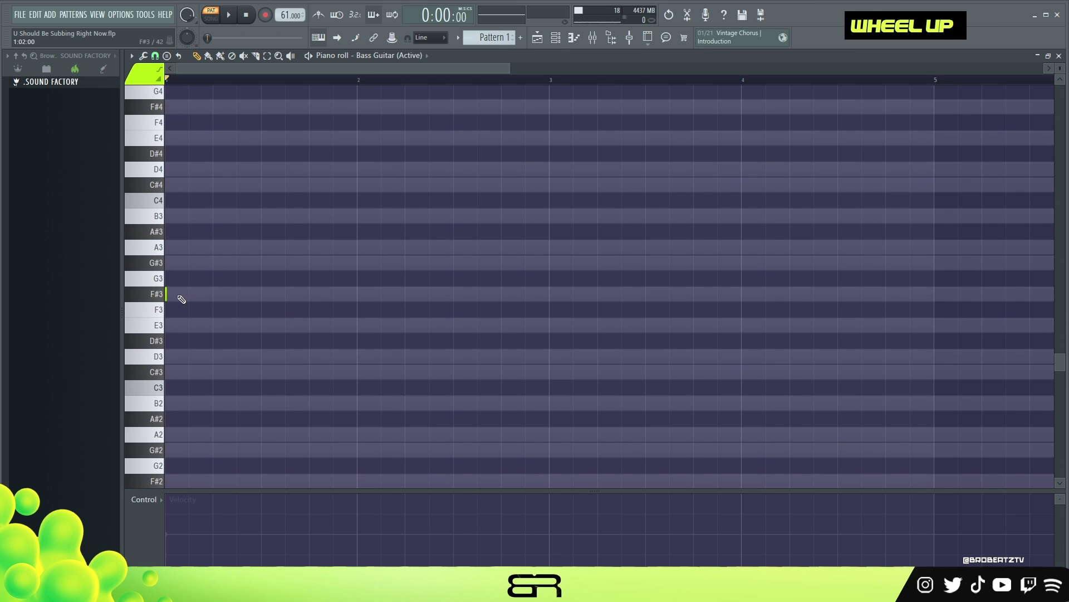
pyautogui.moveTo(169, 295); pyautogui.dragTo(230, 295)
# Step: Raise the velocity of all notes in the pattern and play it back
pyautogui.scroll(-1, 207, 294)
pyautogui.hotkey('ctrl', 'a')
pyautogui.scroll(12, 292, 305)
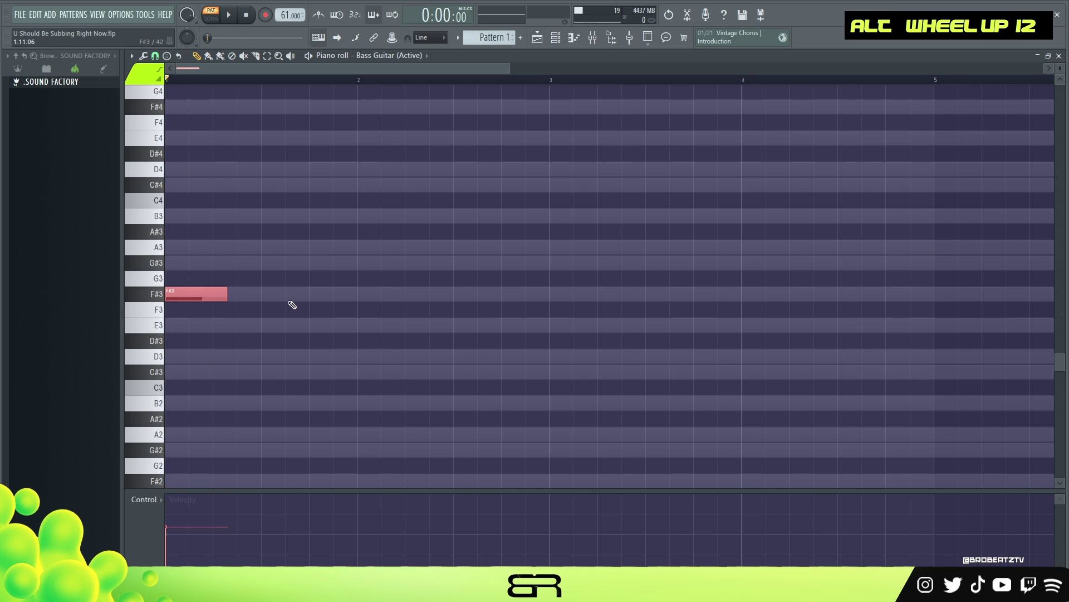
pyautogui.press('space')
pyautogui.press('space')
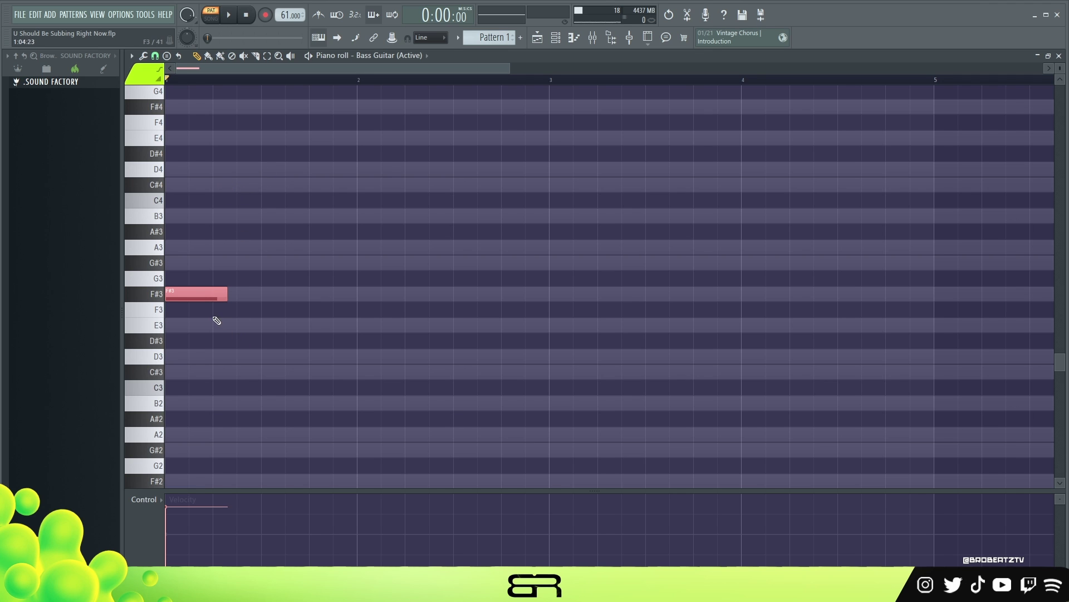
# Step: Shorten the opening F#3 note to just under one beat and add a short F#3 note on beat 2 of bar 1
pyautogui.scroll(1, 1060, 67)
pyautogui.scroll(1, 440, 175)
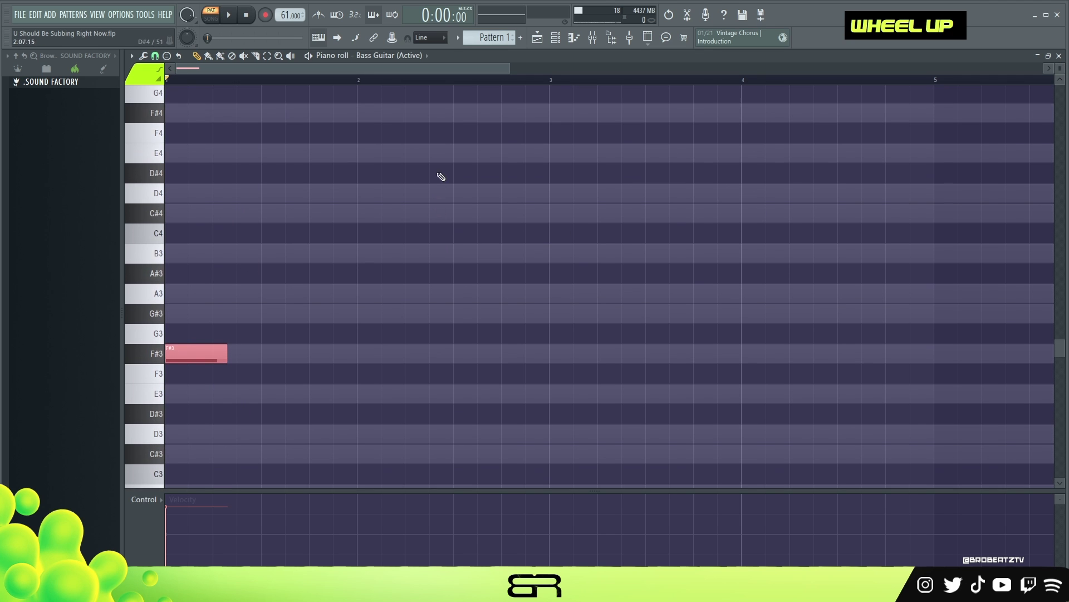
pyautogui.moveTo(509, 68); pyautogui.dragTo(469, 70)
pyautogui.press('space')
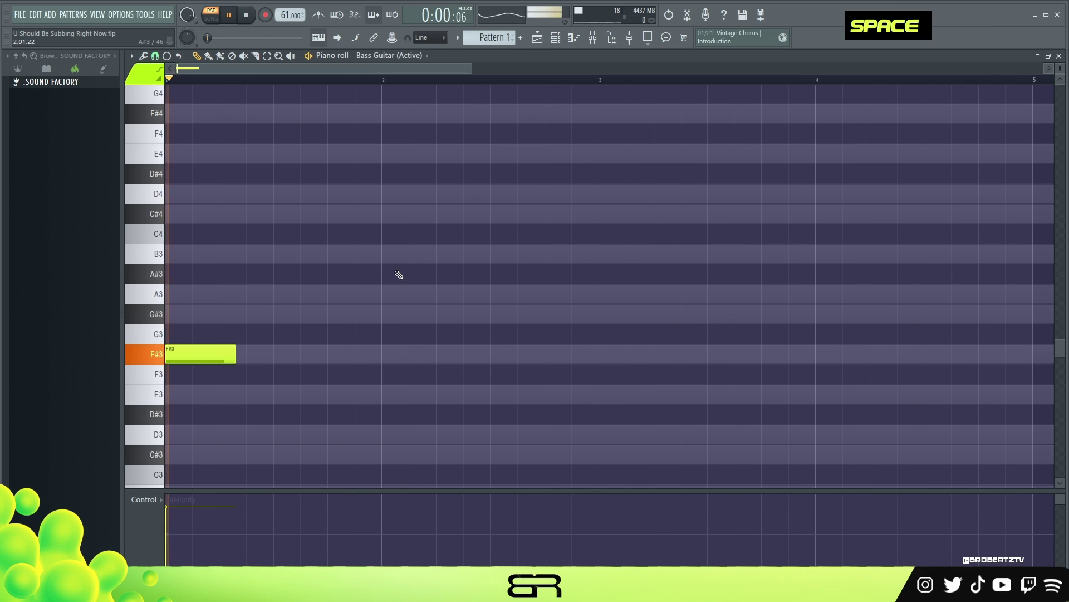
pyautogui.press('space')
pyautogui.moveTo(236, 353)
pyautogui.mouseDown()
pyautogui.moveTo(215, 353)
pyautogui.moveTo(238, 353)
pyautogui.mouseUp()
pyautogui.keyDown('alt'); pyautogui.click(221, 354); pyautogui.keyUp('alt')
# Step: Set the piano roll snap to 1/4 beat and add a short G#3 note a quarter beat after the second F#3
pyautogui.click(154, 55)
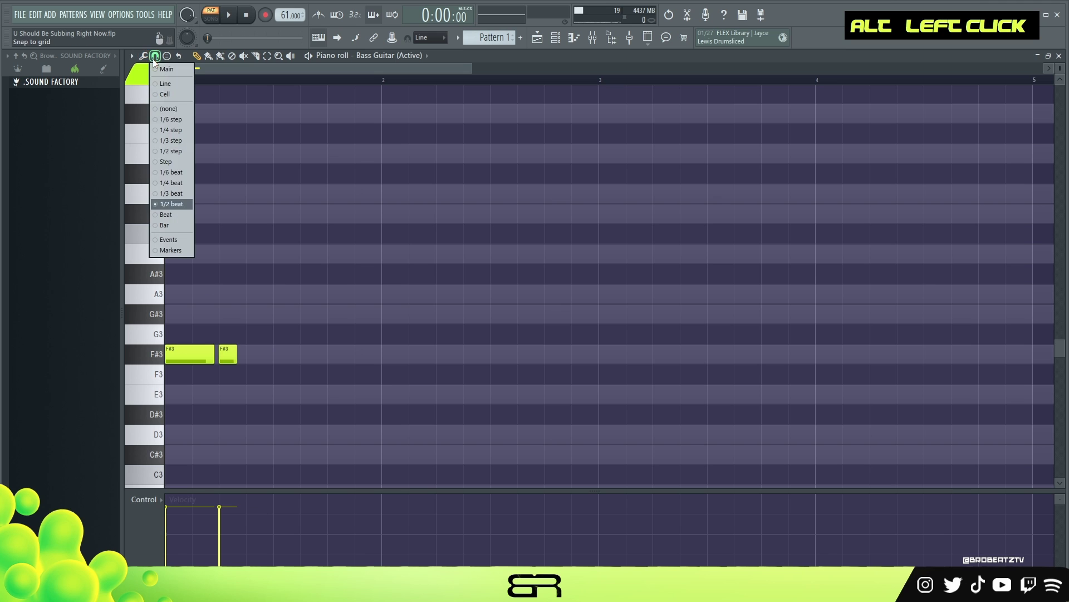
pyautogui.click(171, 182)
pyautogui.scroll(1, 244, 68)
pyautogui.press('space')
pyautogui.rightClick(438, 245)
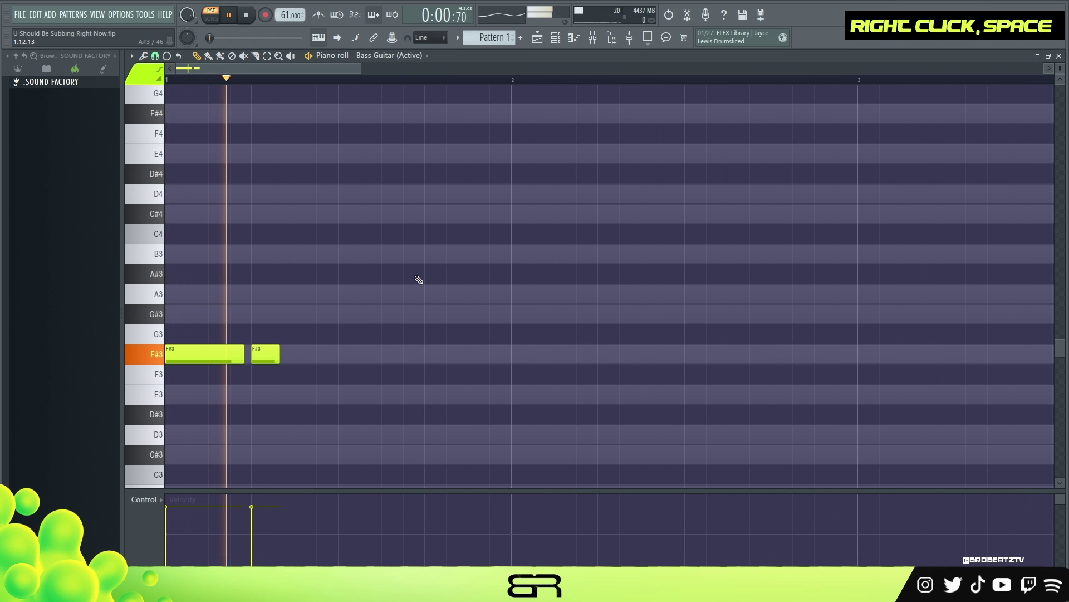
pyautogui.press('space')
pyautogui.click(274, 308)
pyautogui.press('space')
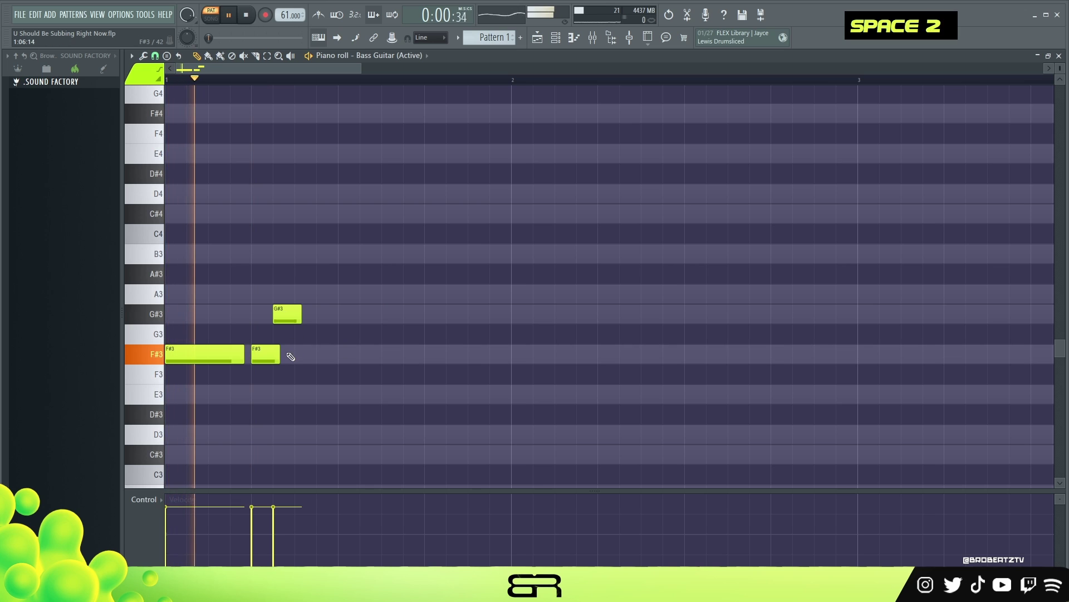
# Step: Shorten the second F#3 note so it ends before the G#3 note begins, and play the pattern
pyautogui.press('space')
pyautogui.moveTo(277, 361); pyautogui.dragTo(265, 361)
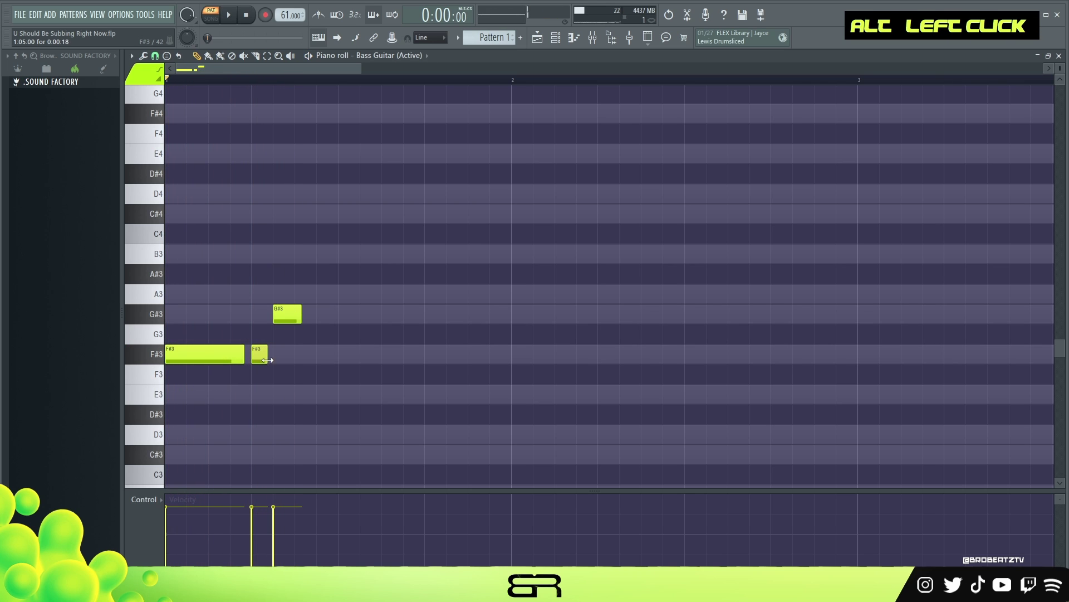
pyautogui.press('space')
pyautogui.rightClick(295, 355)
pyautogui.press('space')
# Step: Shorten the G#3 note and add a short A3 note of length 0:00:22 on the following quarter beat
pyautogui.moveTo(301, 314); pyautogui.dragTo(293, 315)
pyautogui.click(305, 294)
pyautogui.press('space')
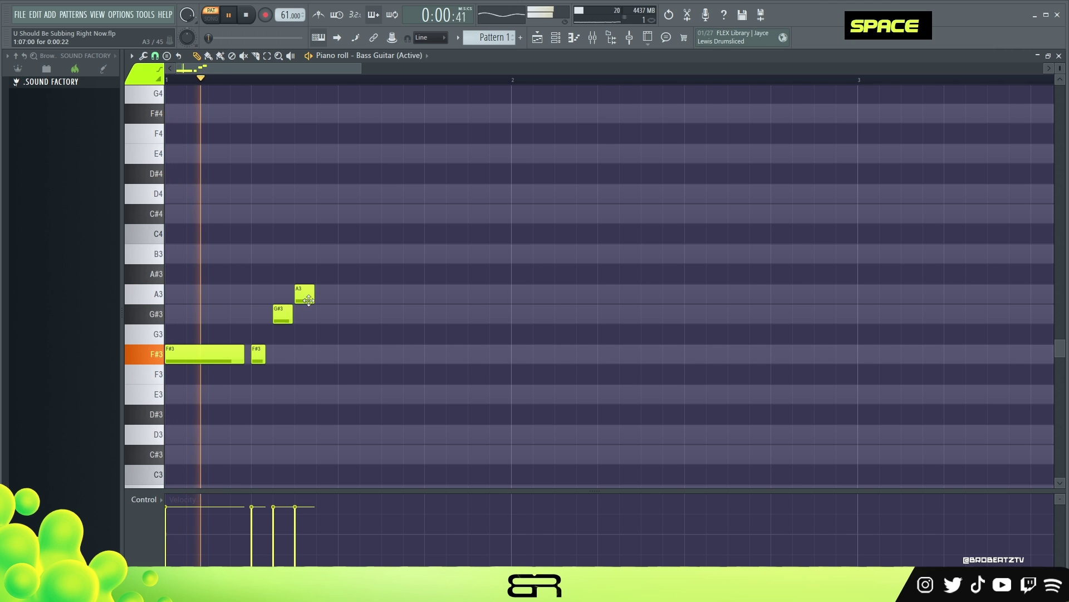
pyautogui.press('space')
# Step: Add a second A3 note right after the first and lengthen it to 0:02:22
pyautogui.click(327, 295)
pyautogui.press('space')
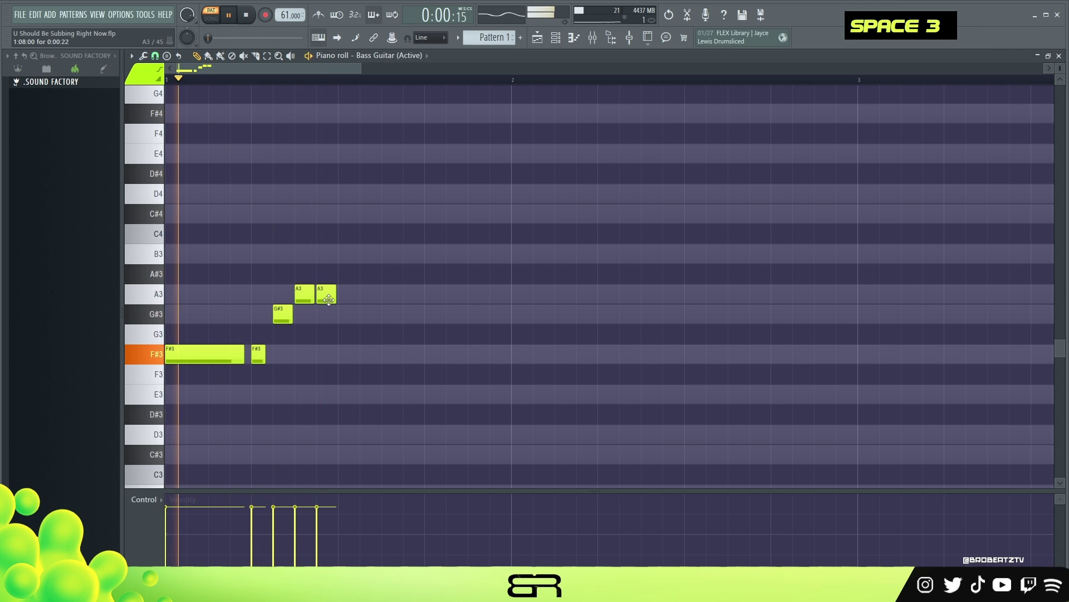
pyautogui.press('space')
pyautogui.press('alt')
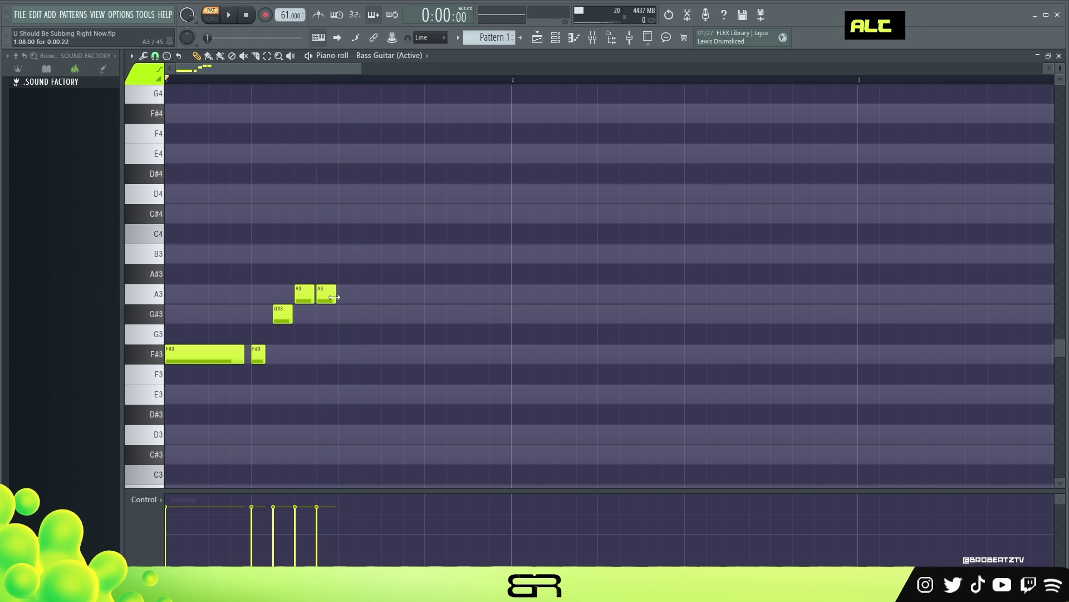
pyautogui.moveTo(334, 296); pyautogui.dragTo(376, 304)
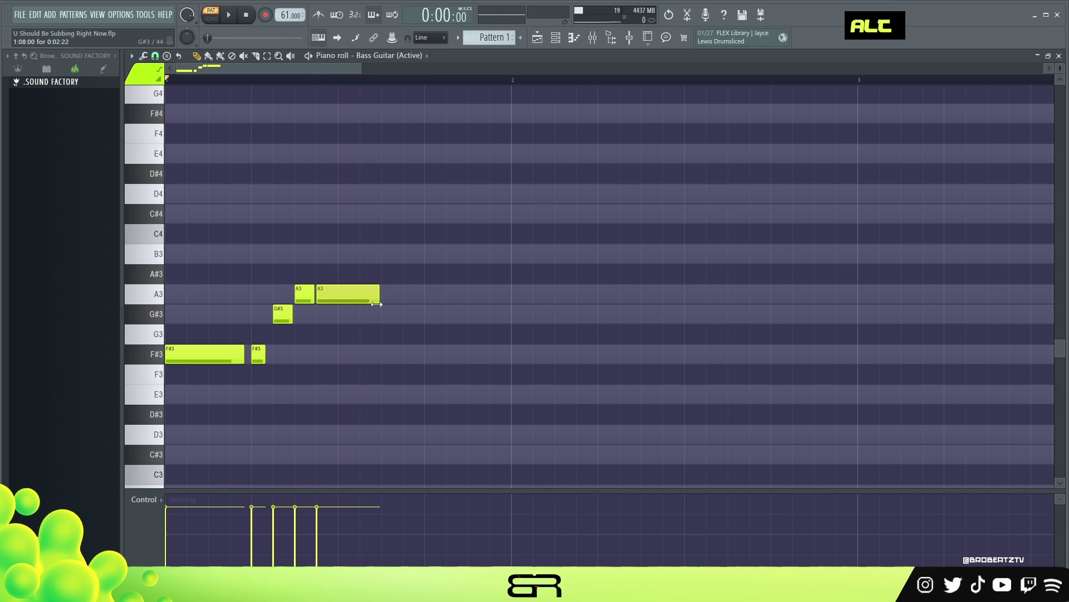
pyautogui.rightClick(370, 320)
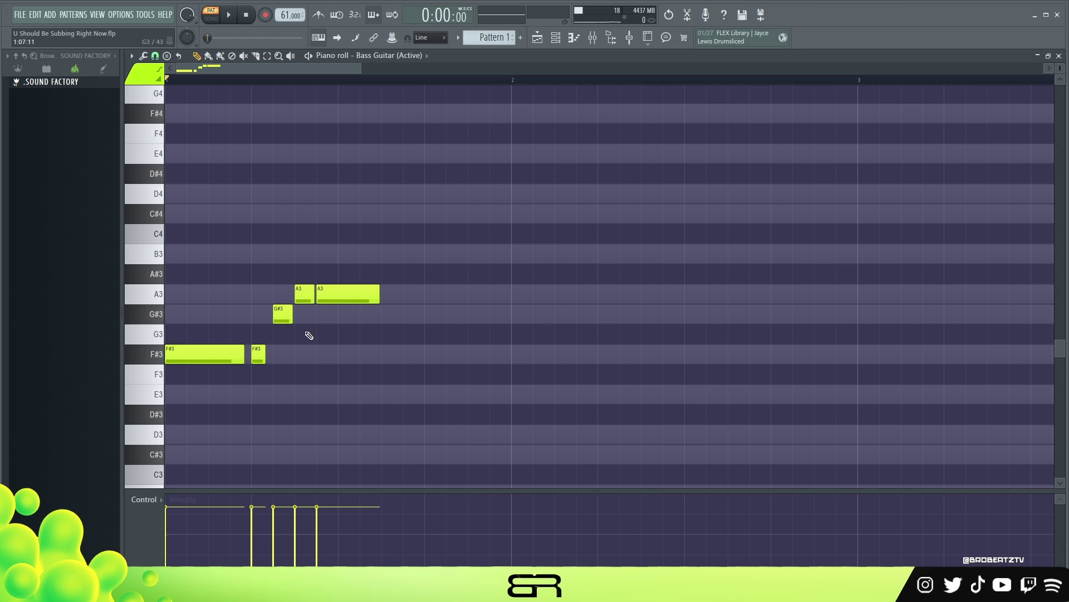
# Step: Stamp a major chord rooted on F#3 near the end of bar 1 and try its C#4 note an octave lower
pyautogui.click(167, 56)
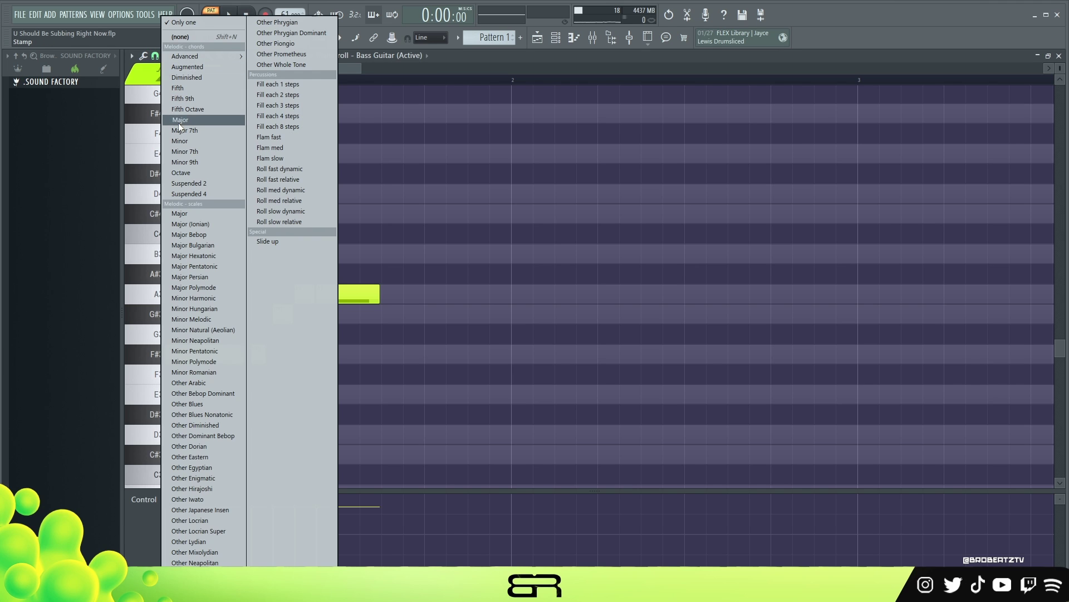
pyautogui.rightClick(446, 262)
pyautogui.click(167, 56)
pyautogui.rightClick(263, 167)
pyautogui.click(485, 355)
pyautogui.keyDown('ctrl'); pyautogui.click(496, 220); pyautogui.keyUp('ctrl')
pyautogui.hotkey('ctrl', 'Down')
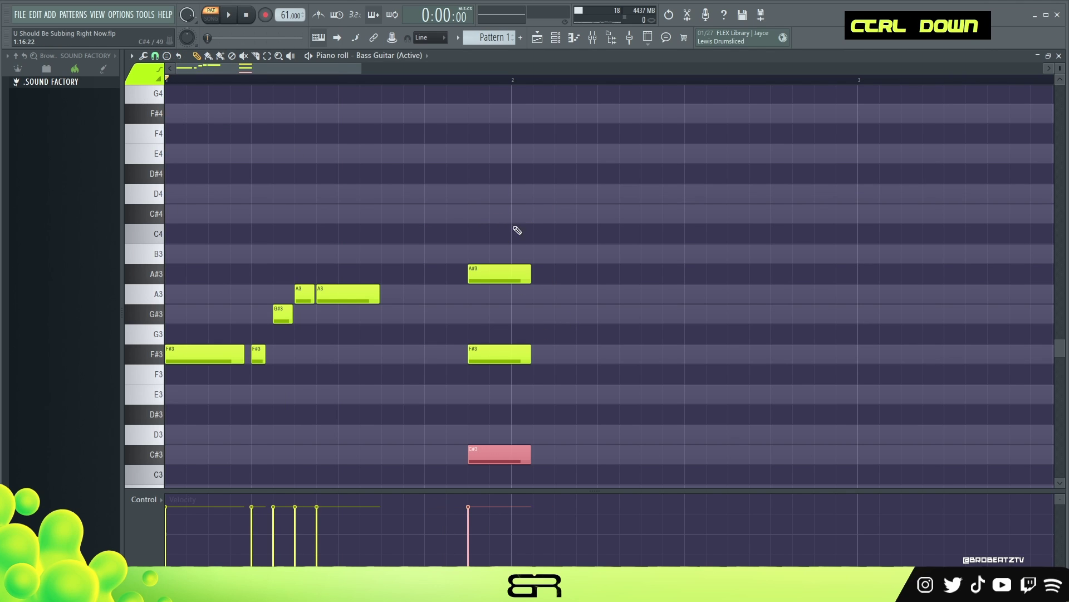
pyautogui.hotkey('ctrl', 'Up')
pyautogui.hotkey('ctrl', 'Down')
pyautogui.hotkey('ctrl', 'Up')
# Step: Spread the stamped chord's A#3 and C#4 out one after the other, and delete all three chord notes
pyautogui.rightClick(531, 241)
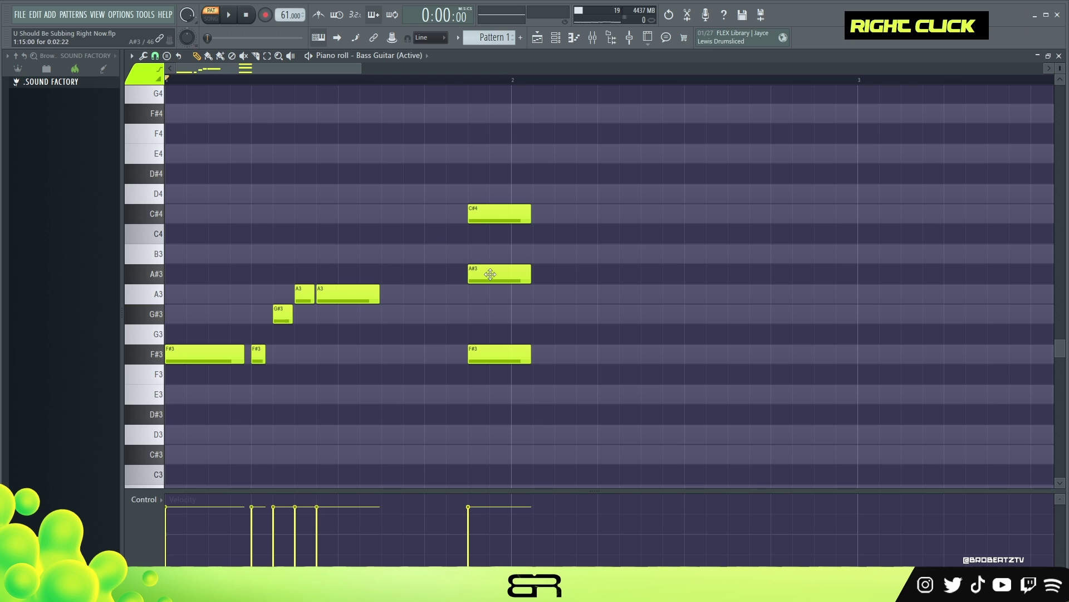
pyautogui.moveTo(491, 274); pyautogui.dragTo(577, 274)
pyautogui.moveTo(495, 220); pyautogui.dragTo(668, 220)
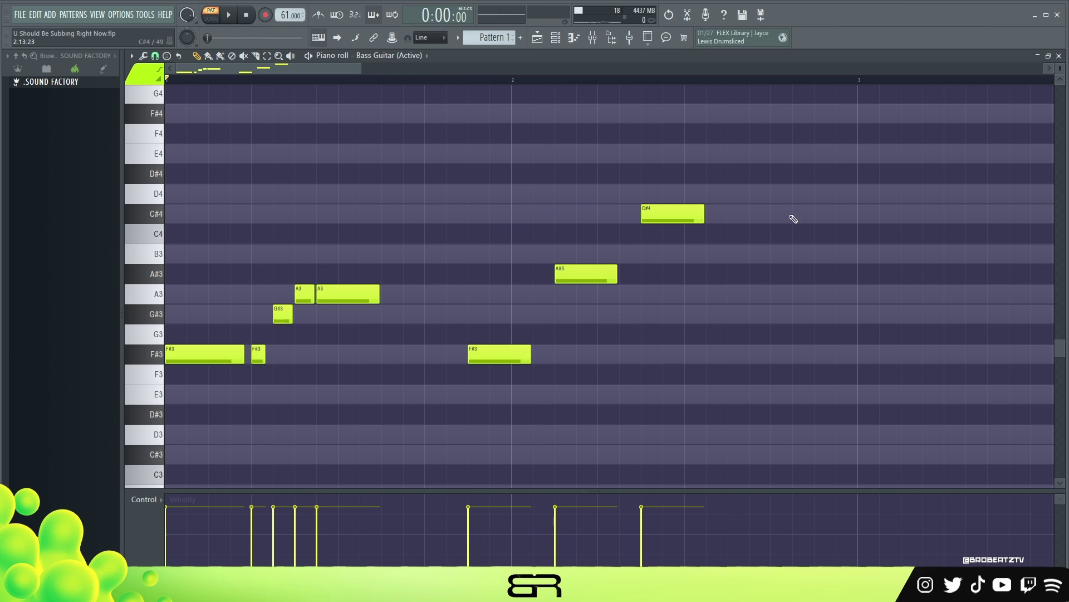
pyautogui.rightClick(676, 214)
pyautogui.rightClick(596, 276)
pyautogui.rightClick(499, 354)
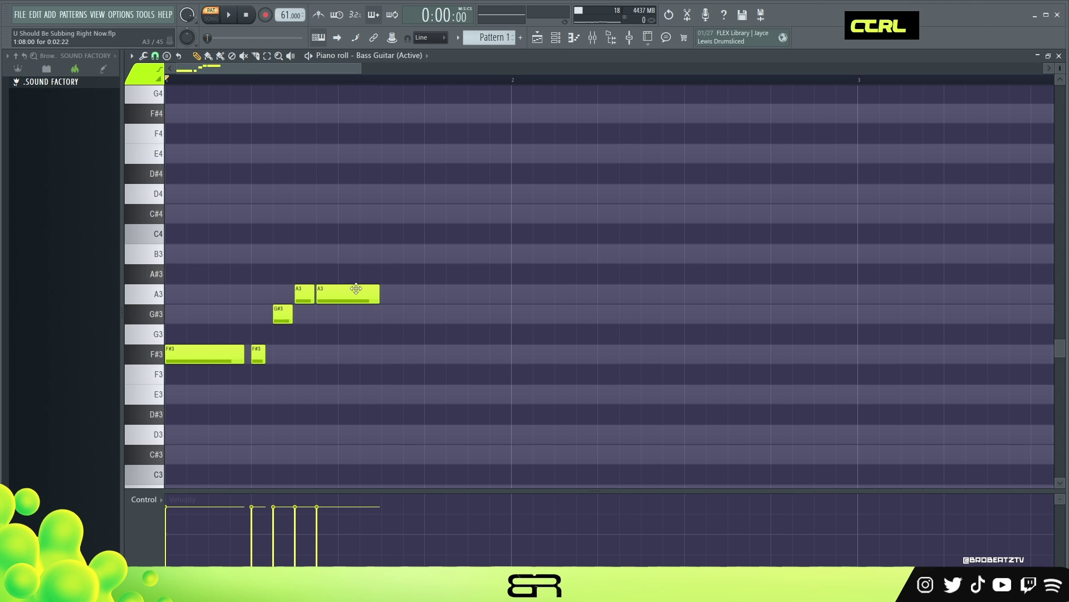
# Step: Add a third A3 note of length 0:01:18 followed by a B3 note, and play the melody
pyautogui.click(390, 295)
pyautogui.moveTo(444, 294); pyautogui.dragTo(420, 294)
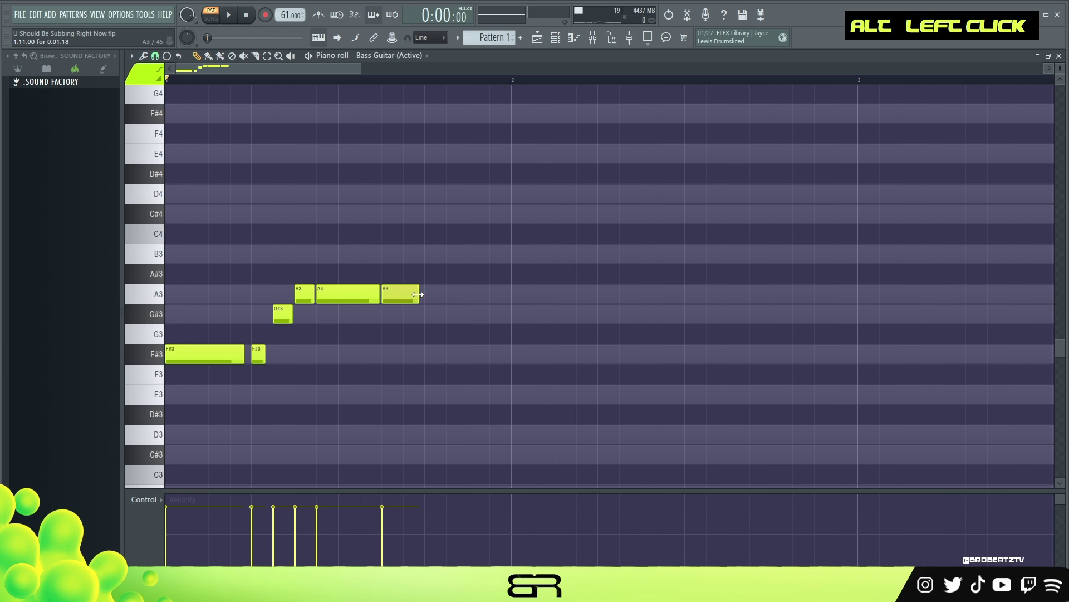
pyautogui.click(440, 253)
pyautogui.press('space')
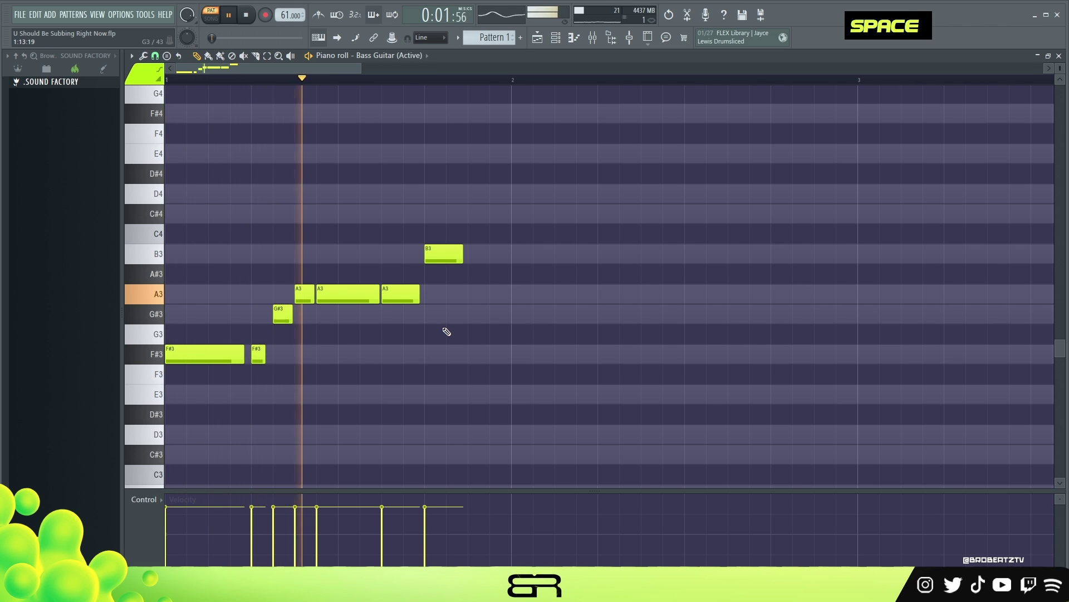
pyautogui.press('space')
# Step: Lengthen the B3 note to the end of bar 1 and play the melody
pyautogui.moveTo(462, 254); pyautogui.dragTo(507, 257)
pyautogui.press('space')
pyautogui.rightClick(439, 377)
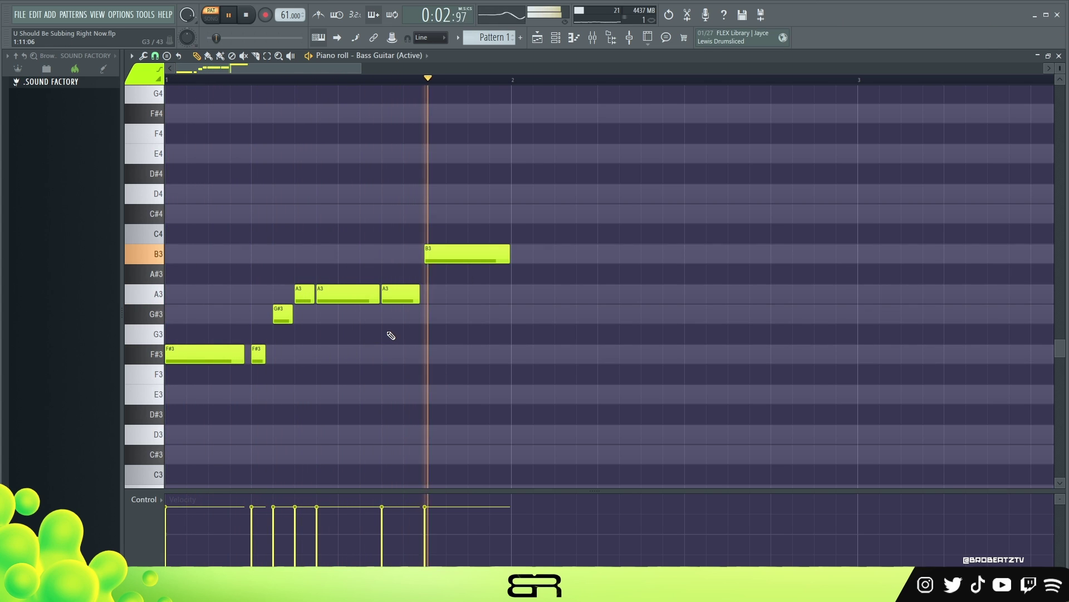
pyautogui.press('space')
# Step: Copy the complete one-bar melody into bars 2 and 3
pyautogui.hotkey('ctrl', 'a')
pyautogui.keyDown('shift'); pyautogui.moveTo(216, 358); pyautogui.dragTo(563, 343); pyautogui.keyUp('shift')
pyautogui.moveTo(302, 69); pyautogui.dragTo(386, 72)
pyautogui.keyDown('shift'); pyautogui.moveTo(199, 351); pyautogui.dragTo(541, 358); pyautogui.keyUp('shift')
# Step: Undo the last note changes, and split bar 3's opening F#3 into a shorter note and a 0:00:16 note after it
pyautogui.click(526, 308)
pyautogui.hotkey('ctrl', 'alt', 'z')
pyautogui.hotkey('ctrl', 'alt', 'z')
pyautogui.keyDown('shift'); pyautogui.click(539, 354); pyautogui.keyUp('shift')
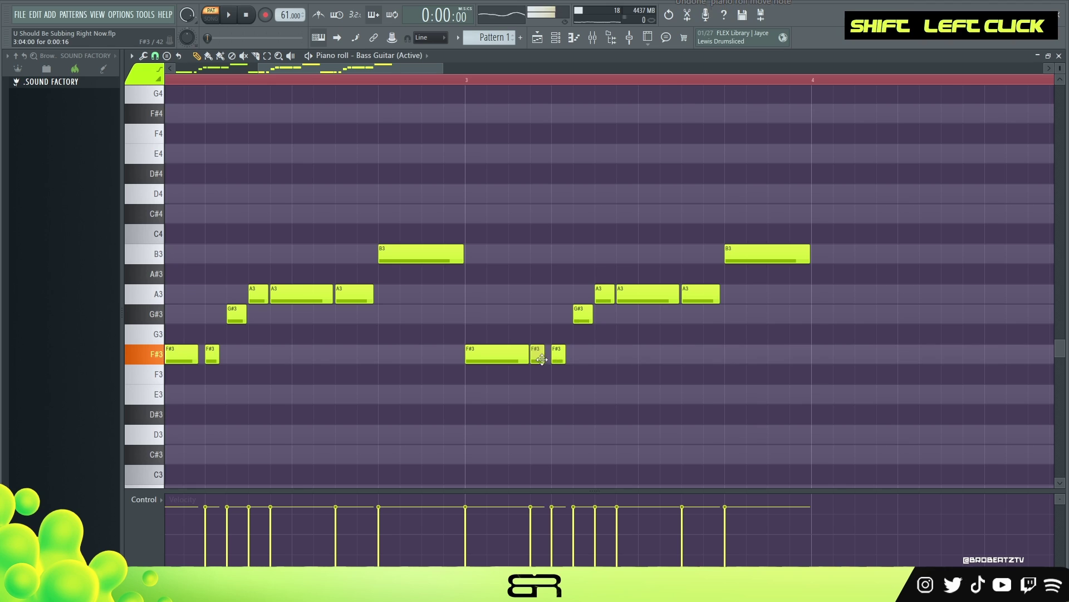
# Step: Move the opening F#3 note of bar 3 up one octave to F#4 and play from bar 2
pyautogui.keyDown('ctrl'); pyautogui.click(499, 355); pyautogui.keyUp('ctrl')
pyautogui.hotkey('ctrl', 'Up')
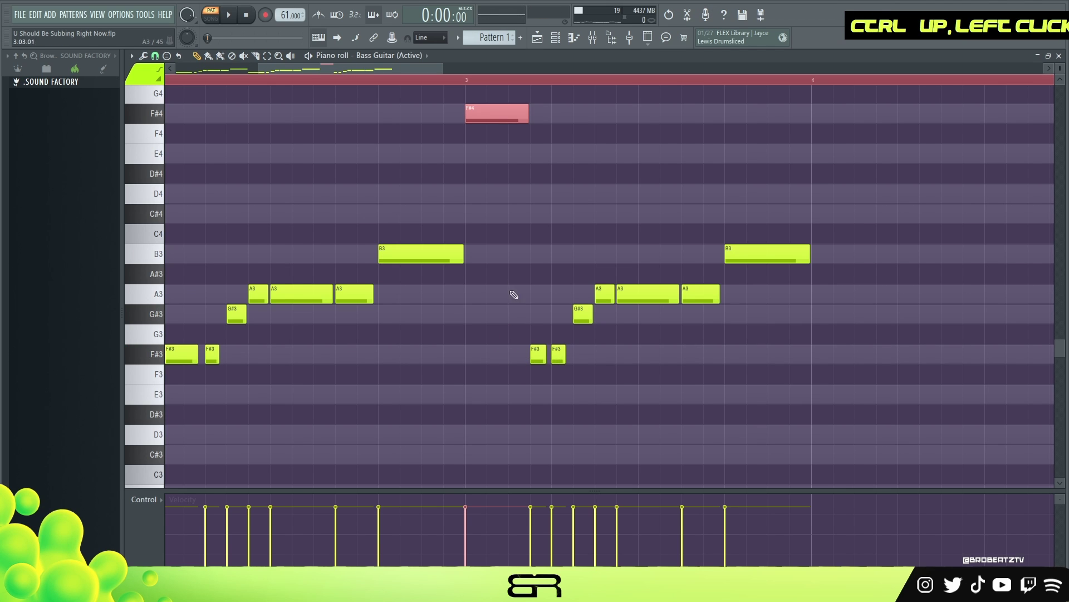
pyautogui.scroll(3, 527, 190)
pyautogui.hotkey('ctrl', 'Down')
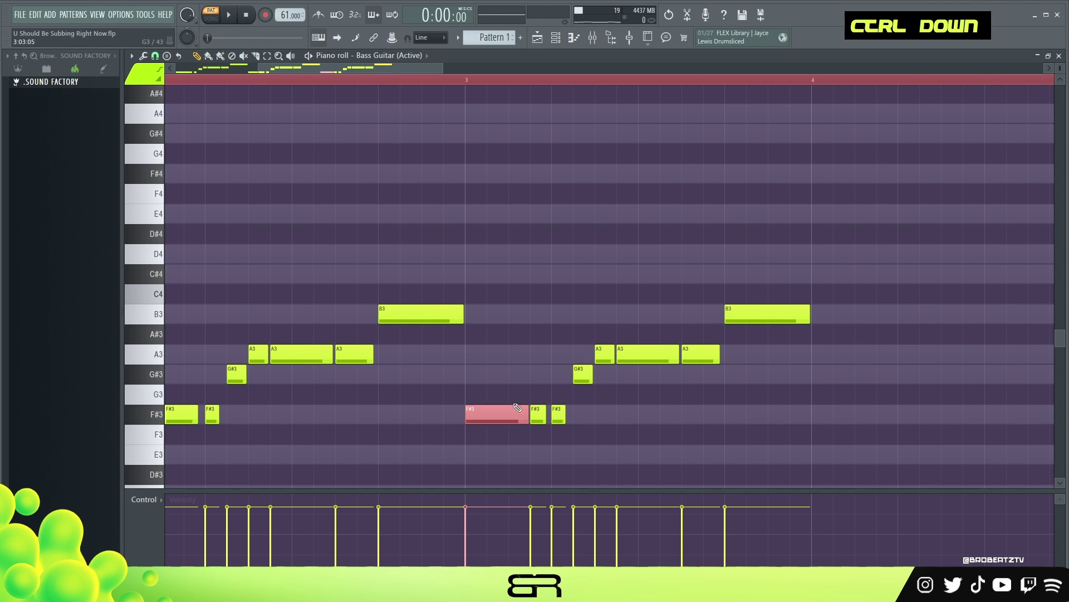
pyautogui.hotkey('ctrl', 'Up')
pyautogui.click(294, 80)
pyautogui.press('space')
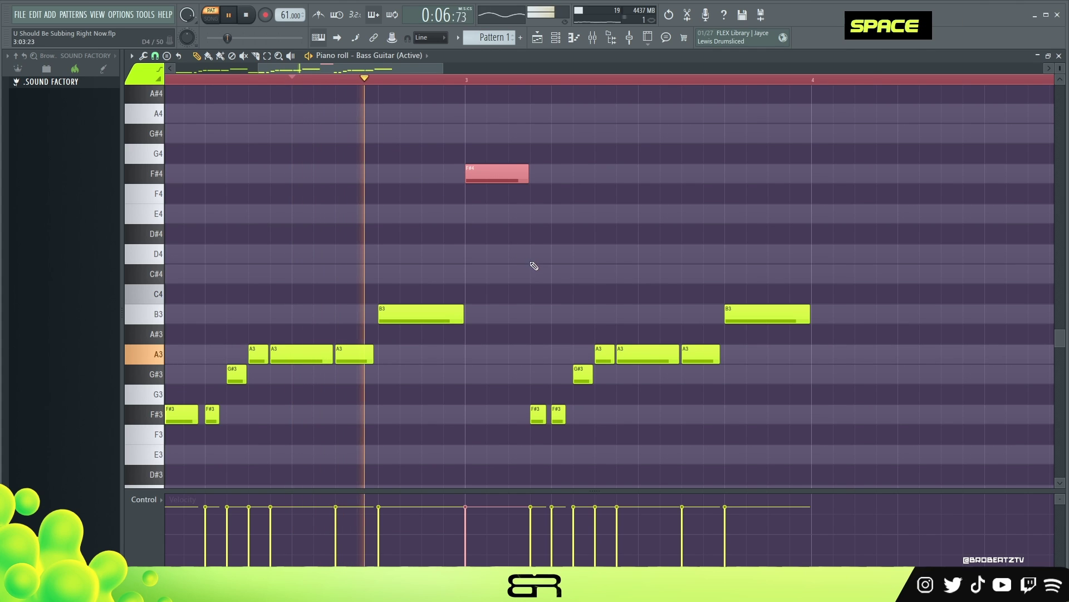
# Step: Move the short second F#3 note of bar 3 up one octave to F#4 and replay the melody
pyautogui.rightClick(561, 319)
pyautogui.keyDown('ctrl'); pyautogui.click(538, 414); pyautogui.keyUp('ctrl')
pyautogui.hotkey('ctrl', 'Up')
pyautogui.press('space')
pyautogui.press('space')
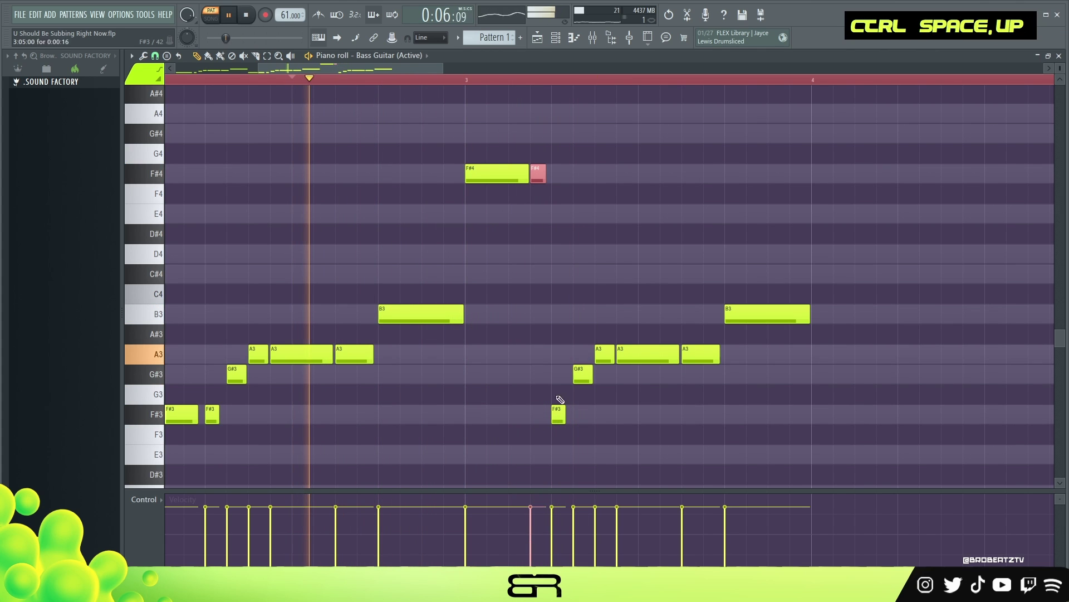
# Step: Lengthen the short F#4 note in bar 3 slightly and replay the melody
pyautogui.rightClick(582, 204)
pyautogui.moveTo(546, 174); pyautogui.dragTo(548, 174)
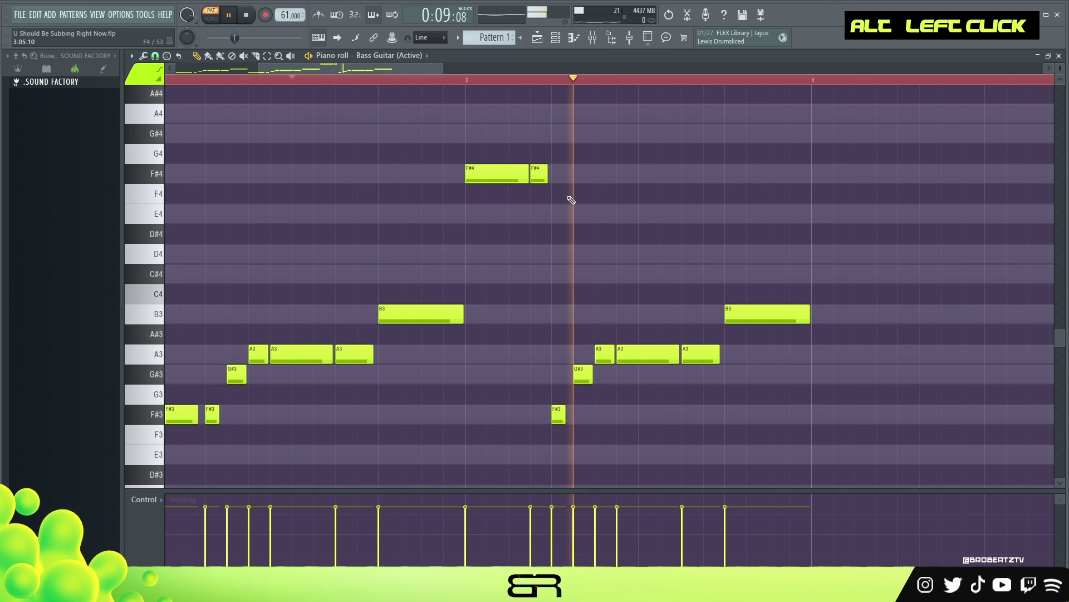
pyautogui.press('space')
pyautogui.press('space')
# Step: Move the longer A3 note in bar 3 up one octave to A4 and replay the melody
pyautogui.keyDown('ctrl'); pyautogui.click(652, 360); pyautogui.keyUp('ctrl')
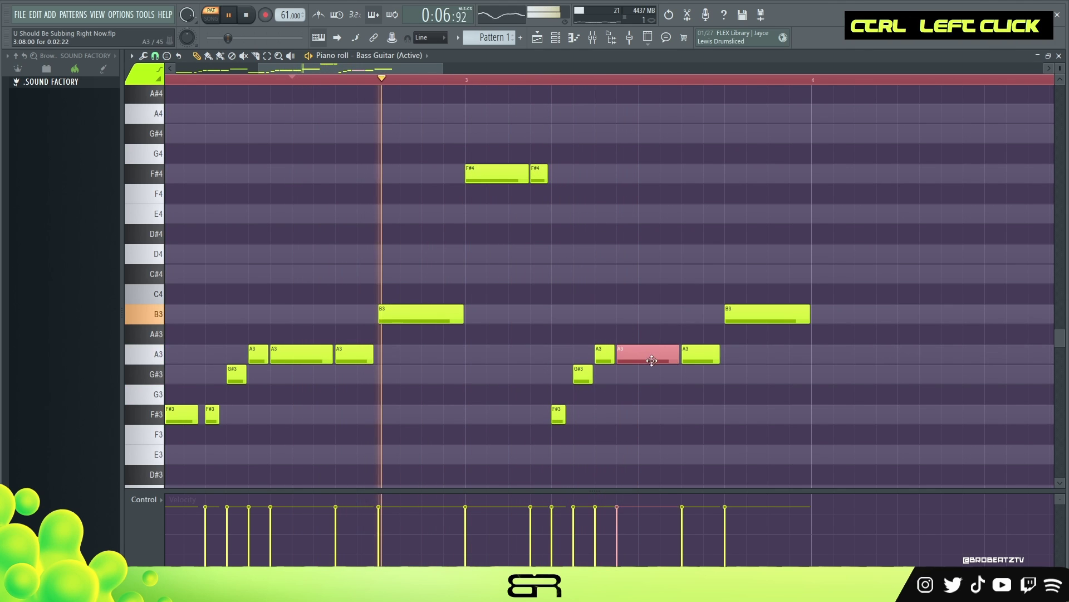
pyautogui.hotkey('ctrl', 'Up')
pyautogui.rightClick(728, 325)
pyautogui.scroll(3, 733, 390)
pyautogui.scroll(-3, 734, 391)
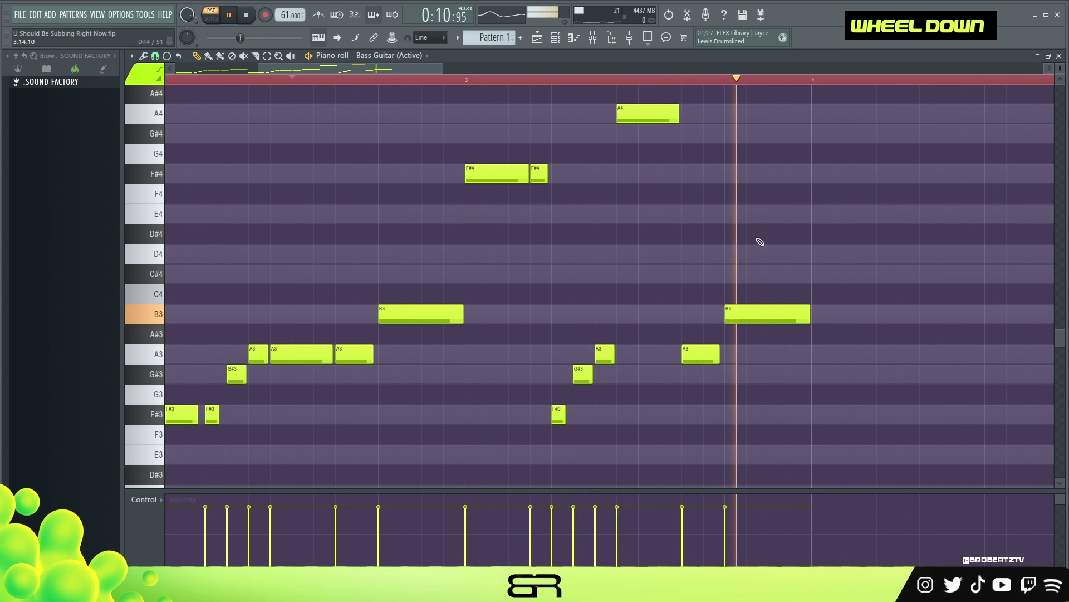
pyautogui.press('space')
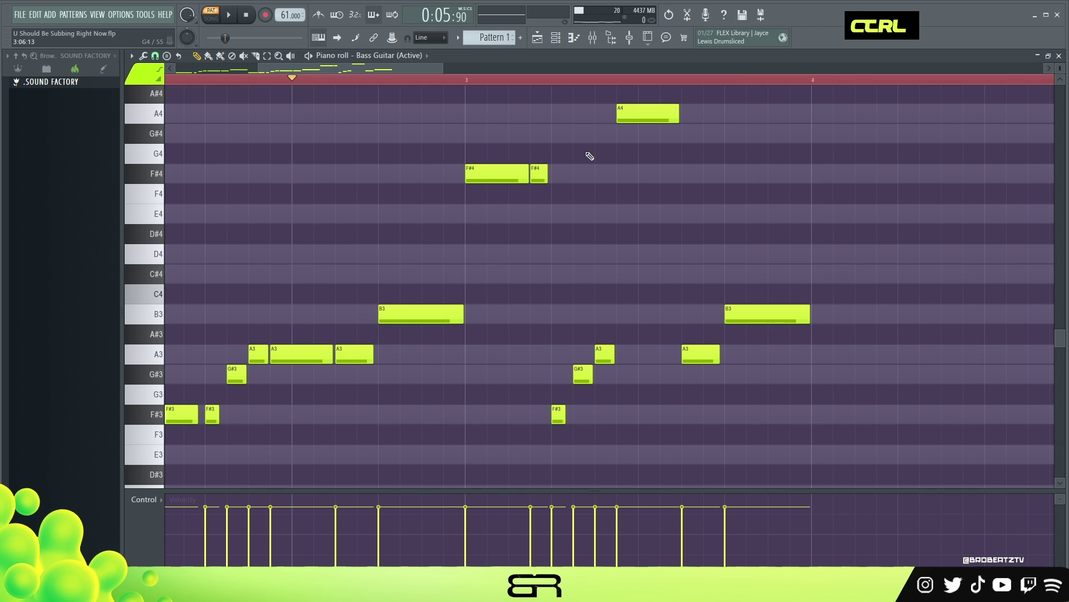
# Step: Duplicate the whole bar 3 phrase into bar 4
pyautogui.moveTo(492, 87); pyautogui.dragTo(785, 406)
pyautogui.moveTo(490, 177); pyautogui.dragTo(821, 194)
pyautogui.moveTo(395, 72); pyautogui.dragTo(494, 72)
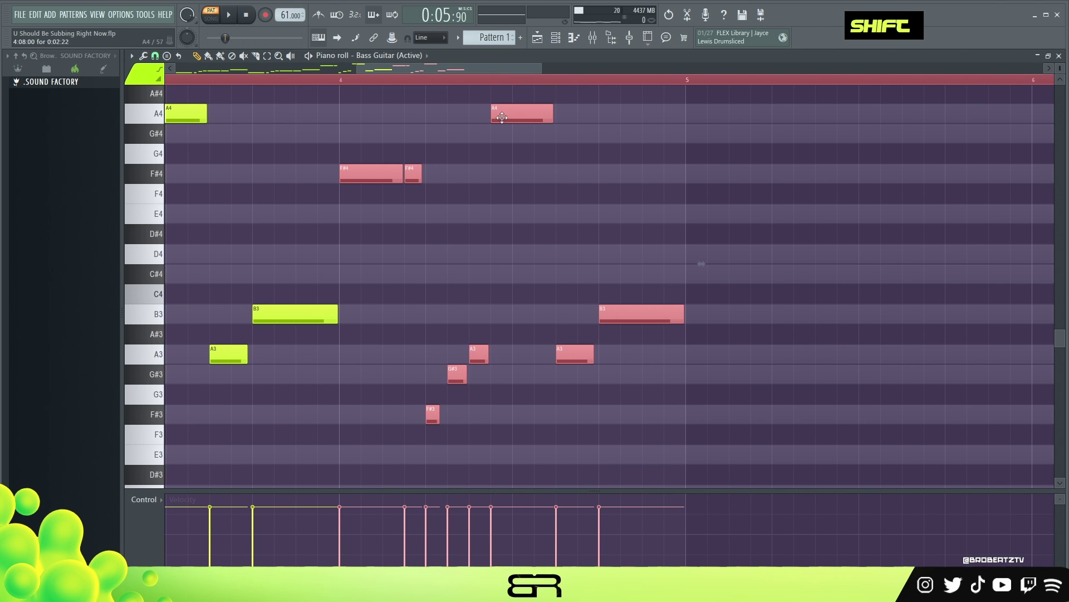
pyautogui.scroll(3, 544, 178)
pyautogui.rightClick(624, 222)
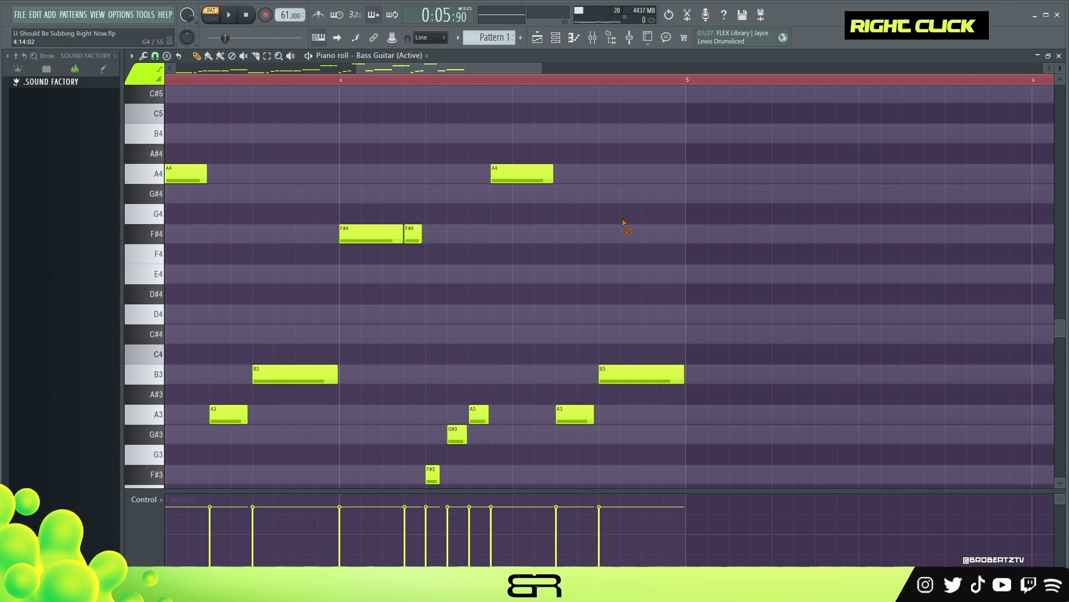
pyautogui.click(695, 273)
pyautogui.click(739, 274)
pyautogui.click(781, 274)
pyautogui.click(803, 274)
pyautogui.click(846, 274)
pyautogui.click(889, 273)
pyautogui.click(933, 274)
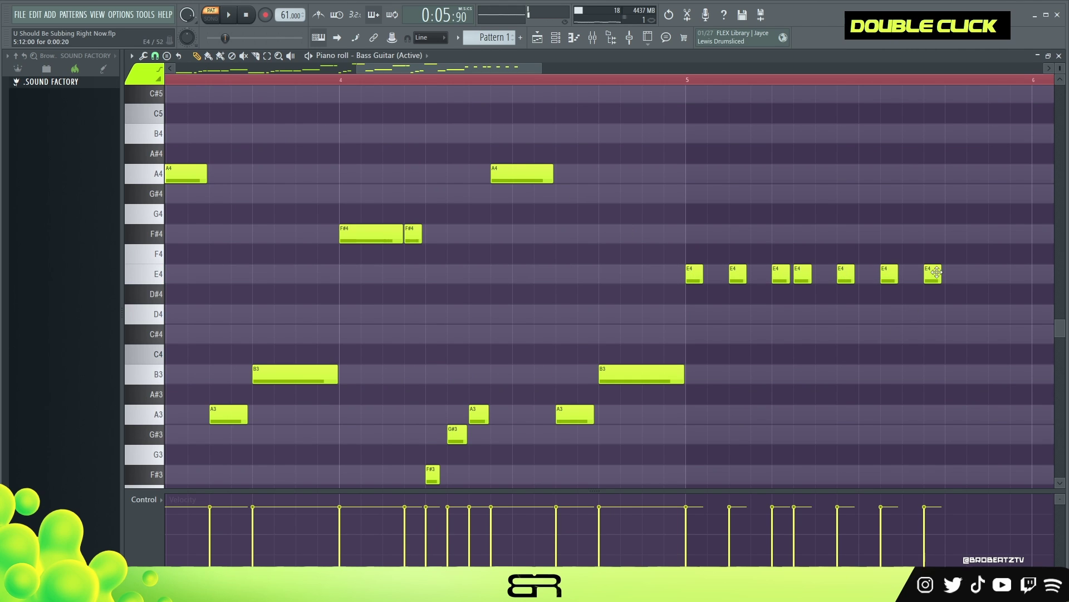
pyautogui.rightClick(937, 271)
pyautogui.scroll(3, 545, 210)
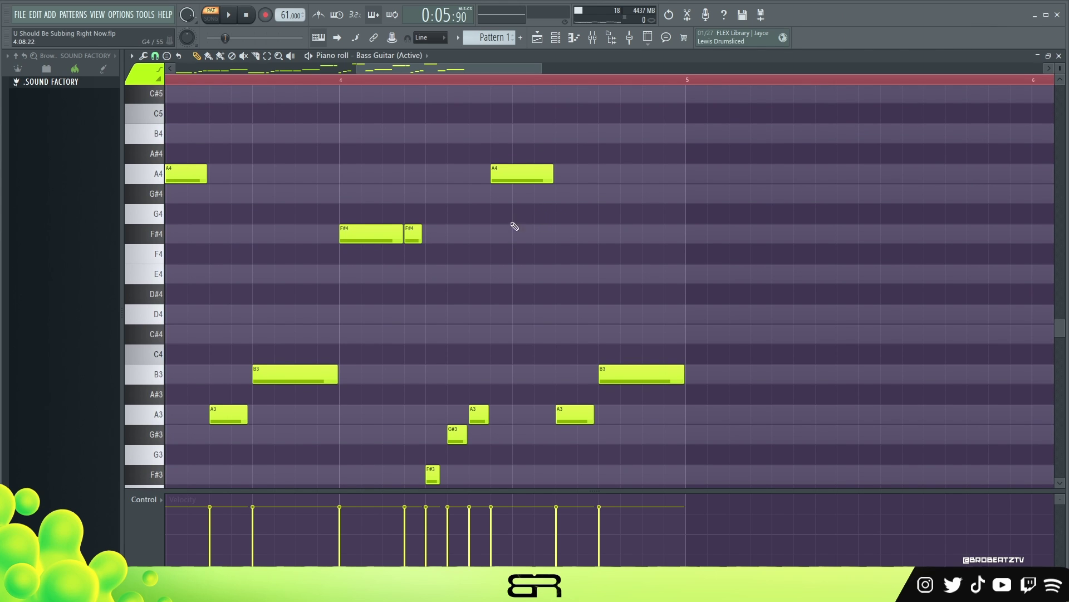
# Step: Move the opening F#4 note of bar 4 down one octave to F#3 and play the bass melody
pyautogui.keyDown('ctrl'); pyautogui.click(380, 237); pyautogui.keyUp('ctrl')
pyautogui.keyDown('ctrl'); pyautogui.keyDown('shift'); pyautogui.click(519, 176); pyautogui.keyUp('shift'); pyautogui.keyUp('ctrl')
pyautogui.rightClick(577, 299)
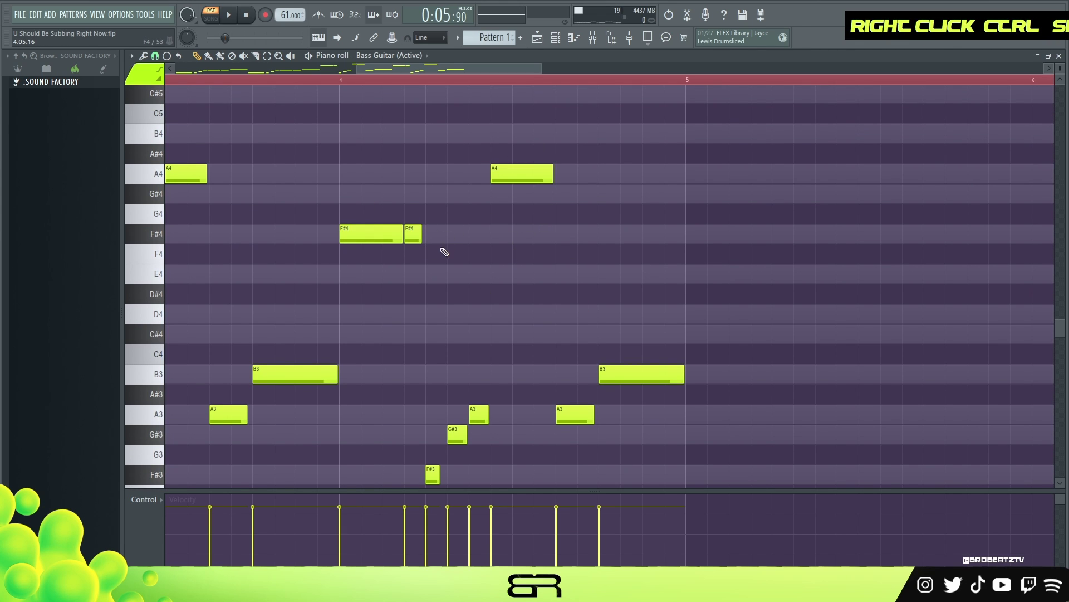
pyautogui.scroll(-3, 362, 334)
pyautogui.keyDown('ctrl'); pyautogui.click(368, 170); pyautogui.keyUp('ctrl')
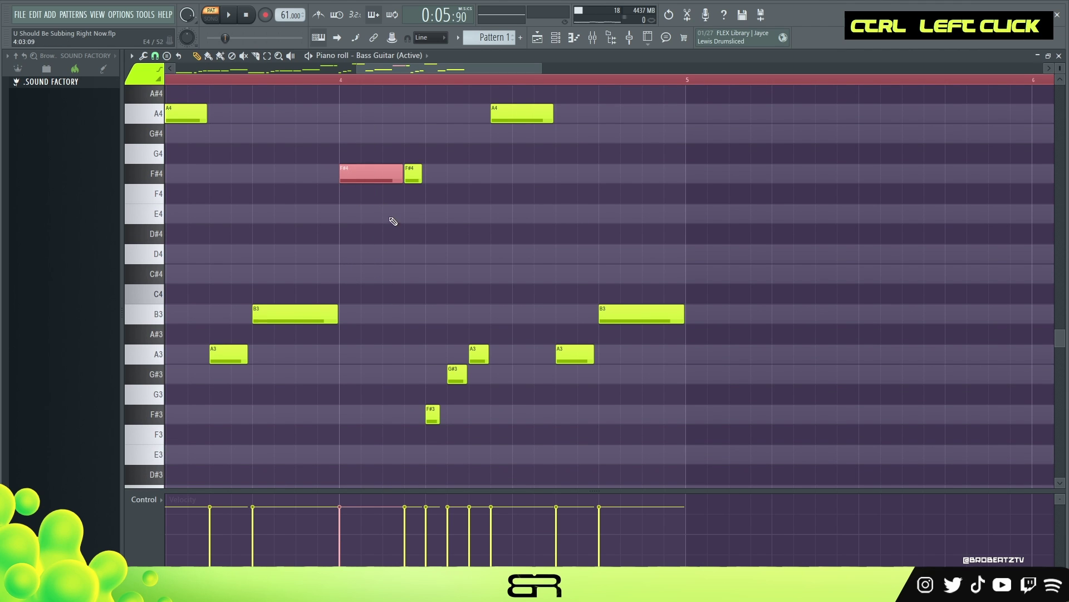
pyautogui.hotkey('ctrl', 'Down')
pyautogui.rightClick(457, 223)
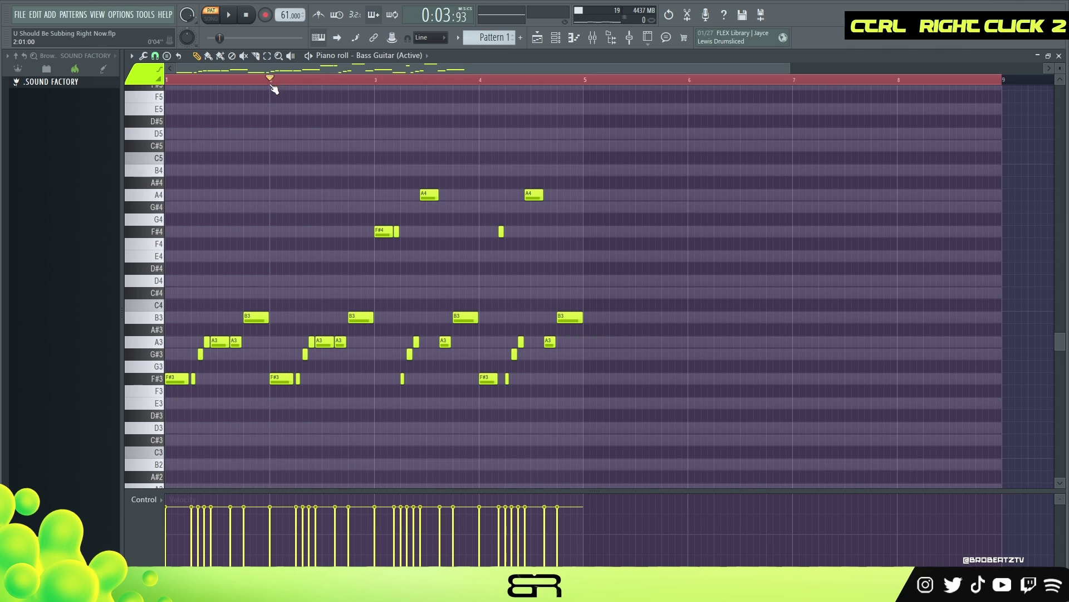
pyautogui.press('space')
pyautogui.rightClick(552, 135)
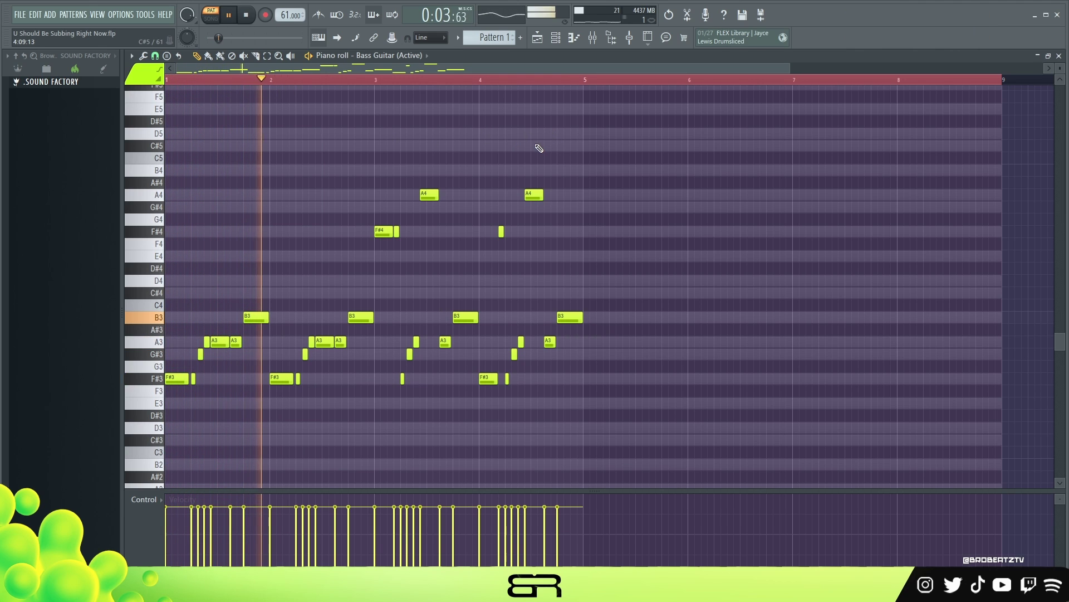
# Step: Shorten all F# Minor scale notes to four bars, return to the Bass Guitar (Active) notes and listen to the full melody
pyautogui.rightClick(922, 112)
pyautogui.hotkey('ctrl', 'a')
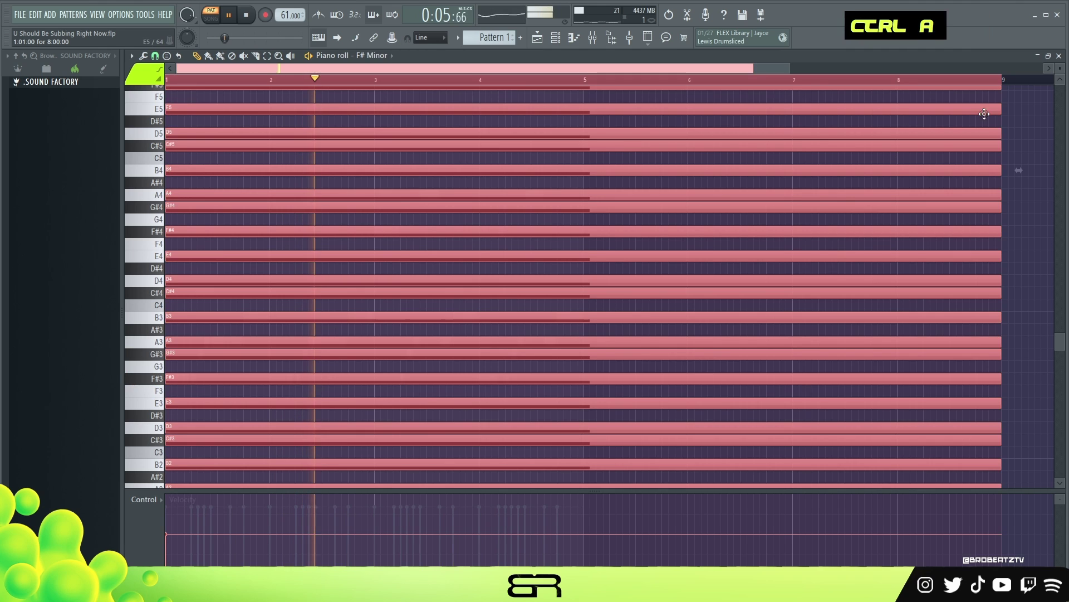
pyautogui.moveTo(984, 114); pyautogui.dragTo(565, 114)
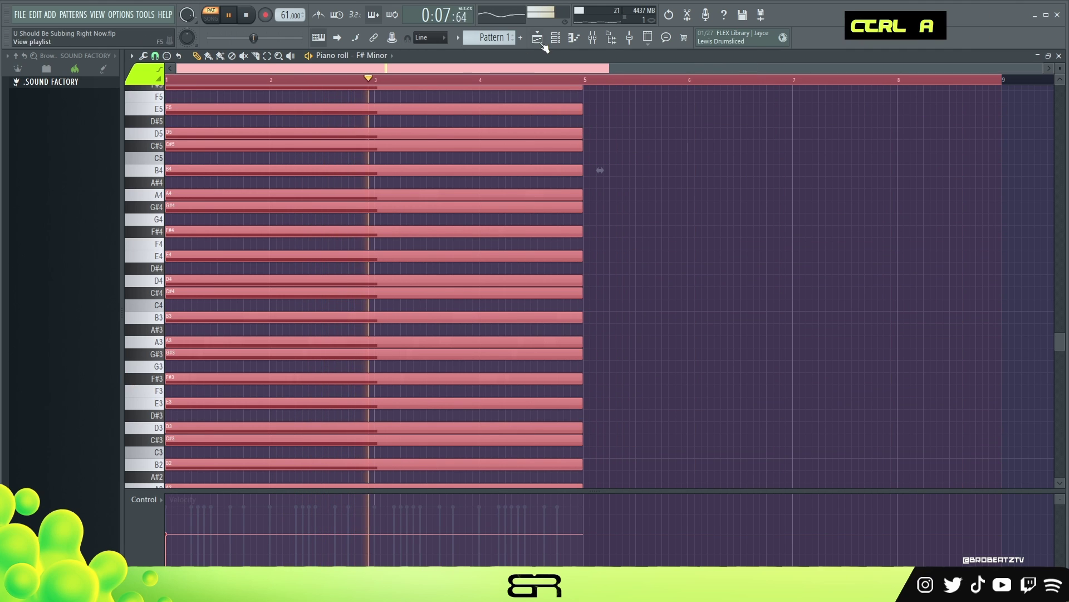
pyautogui.click(556, 38)
pyautogui.click(439, 183)
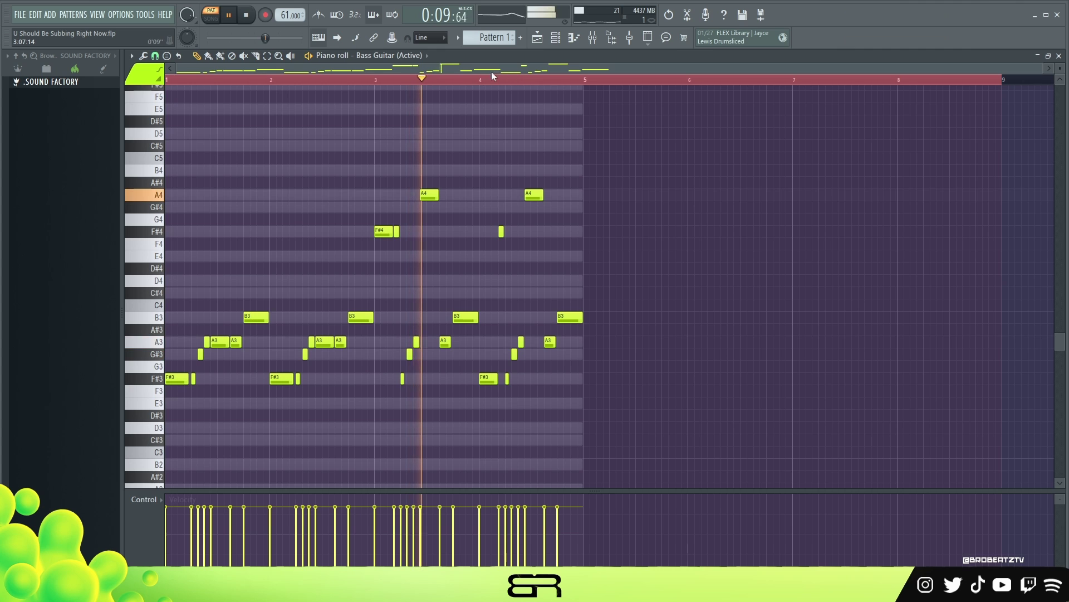
pyautogui.scroll(3, 496, 69)
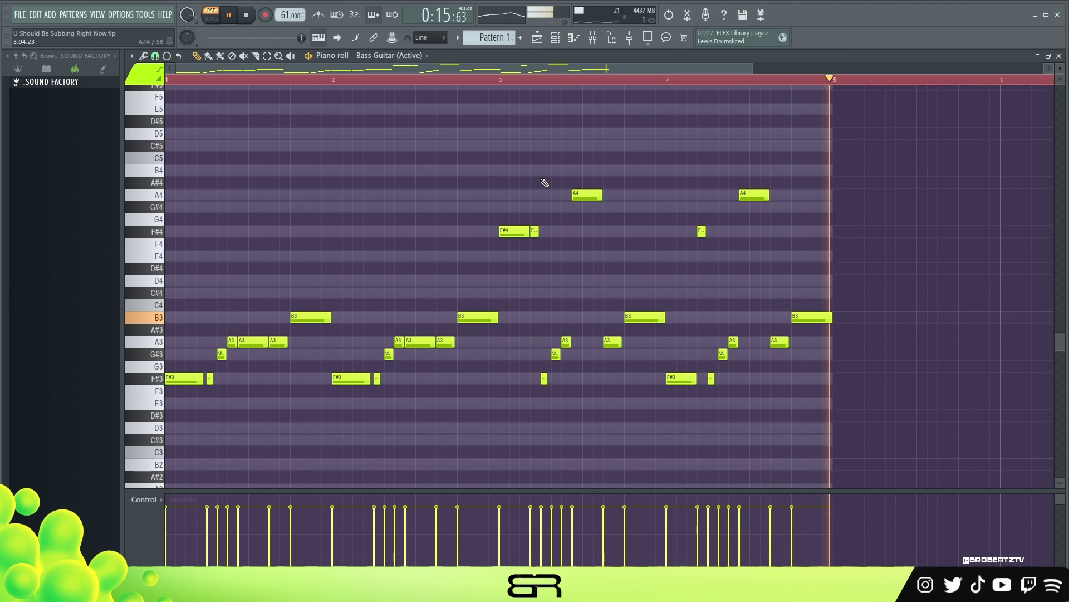
pyautogui.press('space')
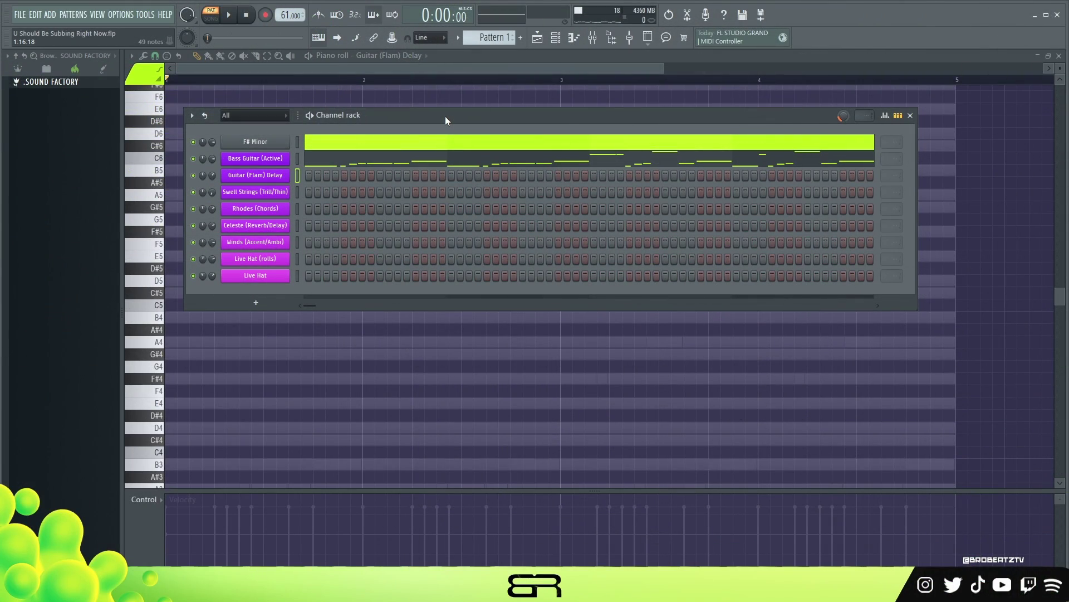
# Step: Review the Guitar (Flam) Delay instrument with its BROJAZZ preset, and close it and the channel rack
pyautogui.click(266, 162)
pyautogui.click(988, 116)
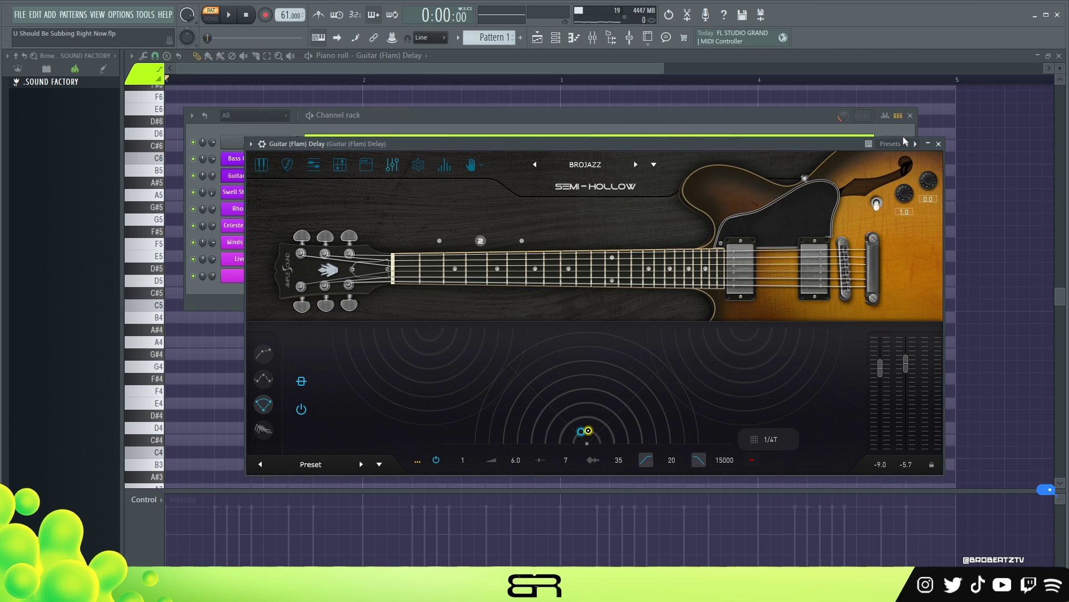
pyautogui.click(942, 145)
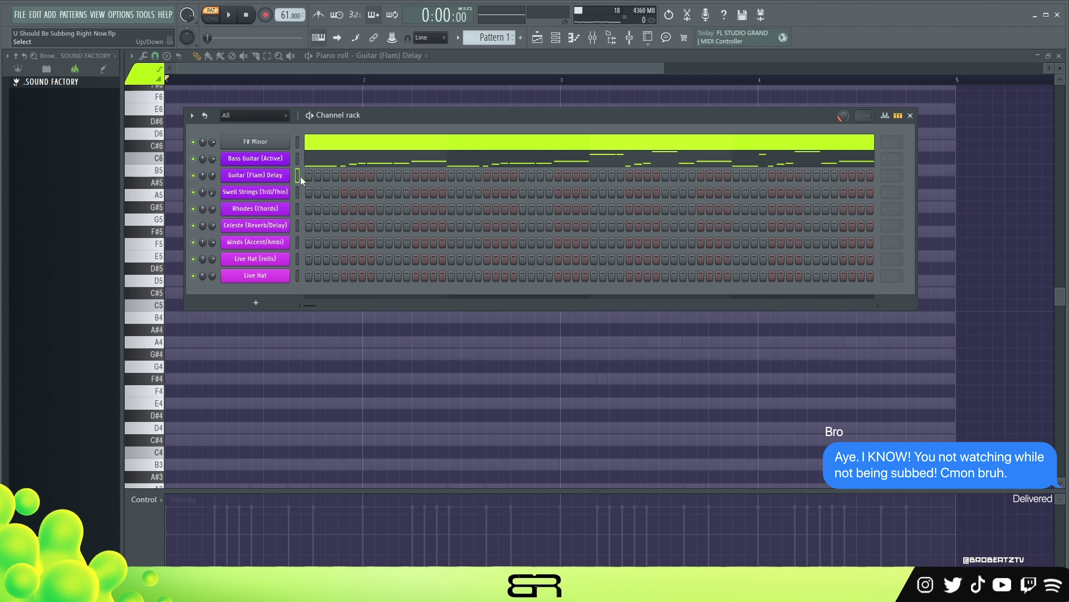
pyautogui.moveTo(452, 118); pyautogui.dragTo(455, 207)
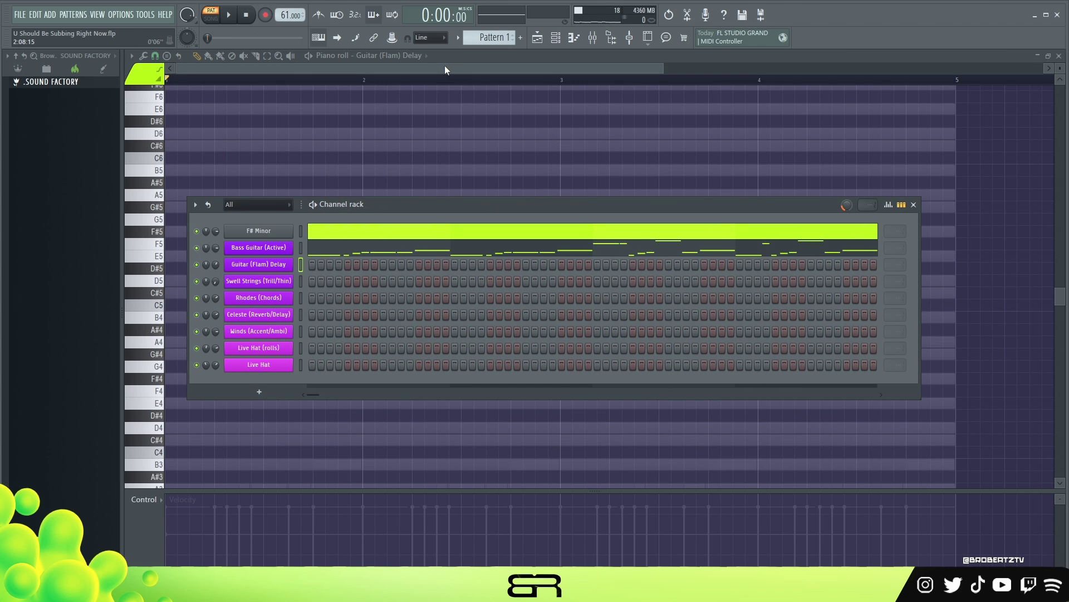
pyautogui.press('F6')
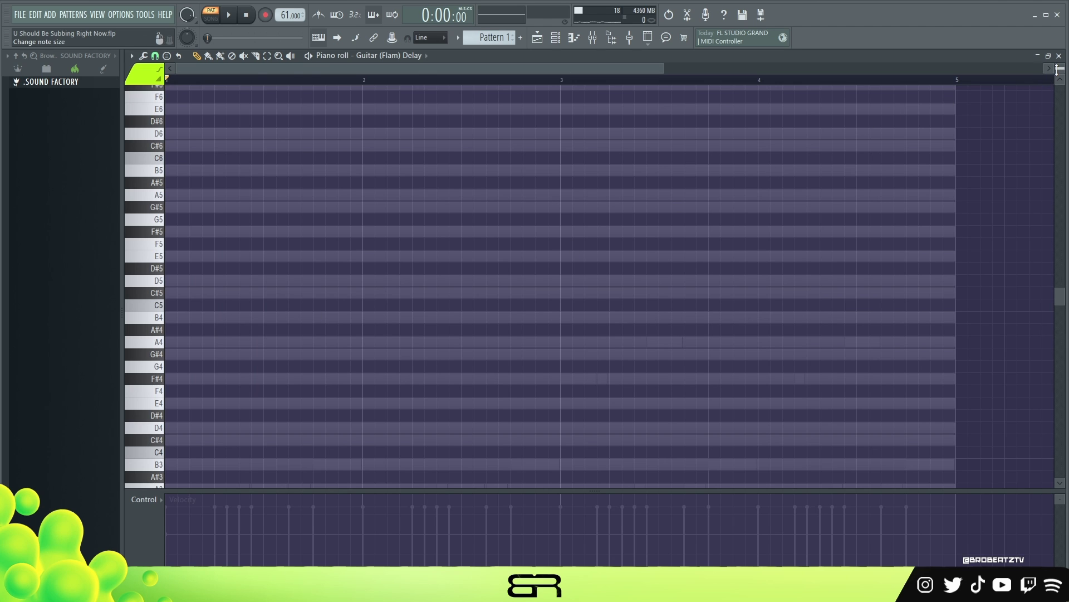
# Step: Draw a one-beat chord of F#4, A4 and C#5 at the start of the Guitar (Flam) Delay piano roll and play it
pyautogui.scroll(1, 1057, 67)
pyautogui.scroll(1, 1057, 66)
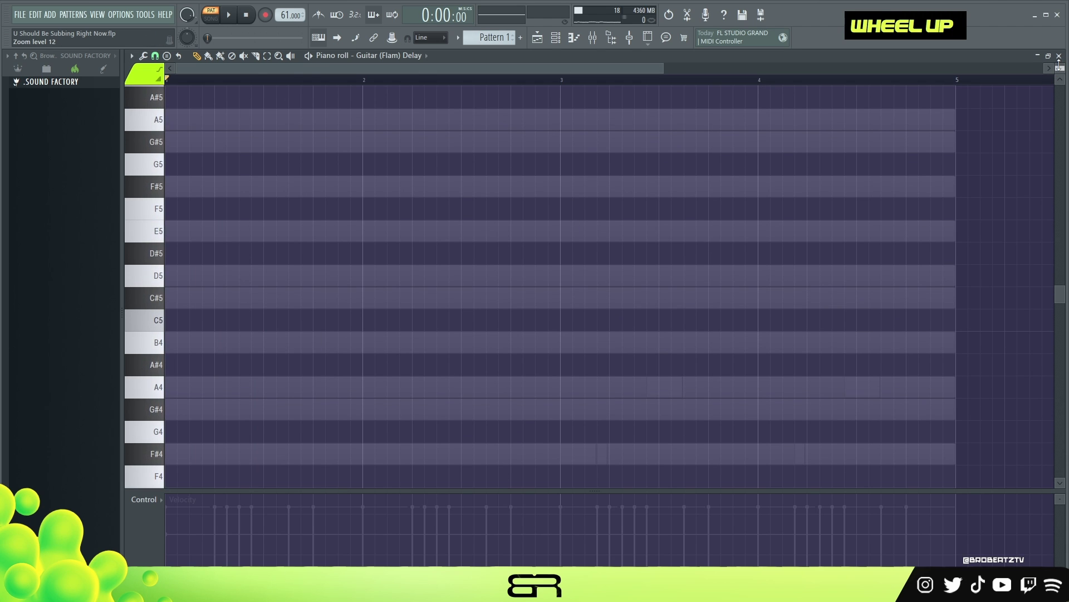
pyautogui.scroll(-2, 444, 195)
pyautogui.moveTo(664, 69); pyautogui.dragTo(477, 81)
pyautogui.rightClick(461, 229)
pyautogui.scroll(1, 318, 341)
pyautogui.moveTo(200, 393); pyautogui.dragTo(240, 398)
pyautogui.moveTo(177, 389)
pyautogui.mouseDown()
pyautogui.moveTo(239, 339)
pyautogui.moveTo(173, 313)
pyautogui.moveTo(175, 232)
pyautogui.mouseUp()
pyautogui.rightClick(427, 246)
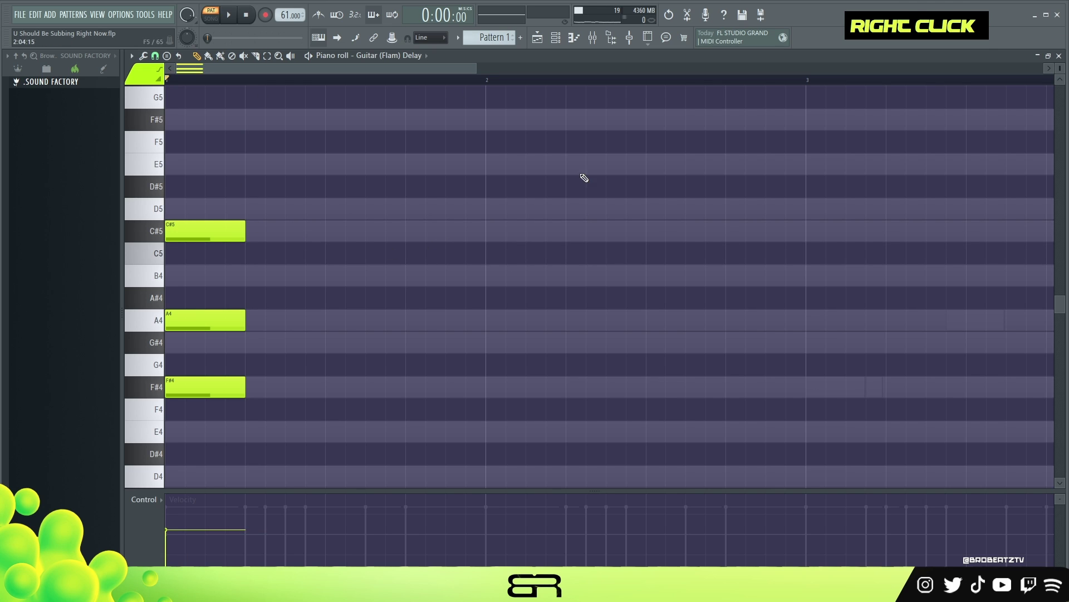
pyautogui.press('space')
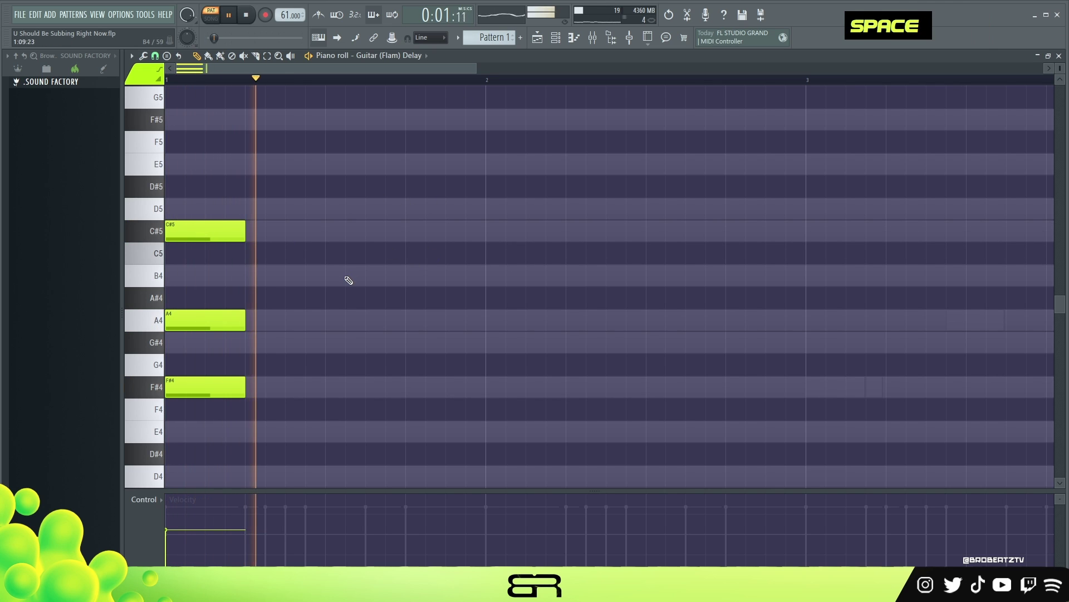
pyautogui.press('space')
# Step: Delete the C#5 note from the guitar chord
pyautogui.scroll(3, 279, 310)
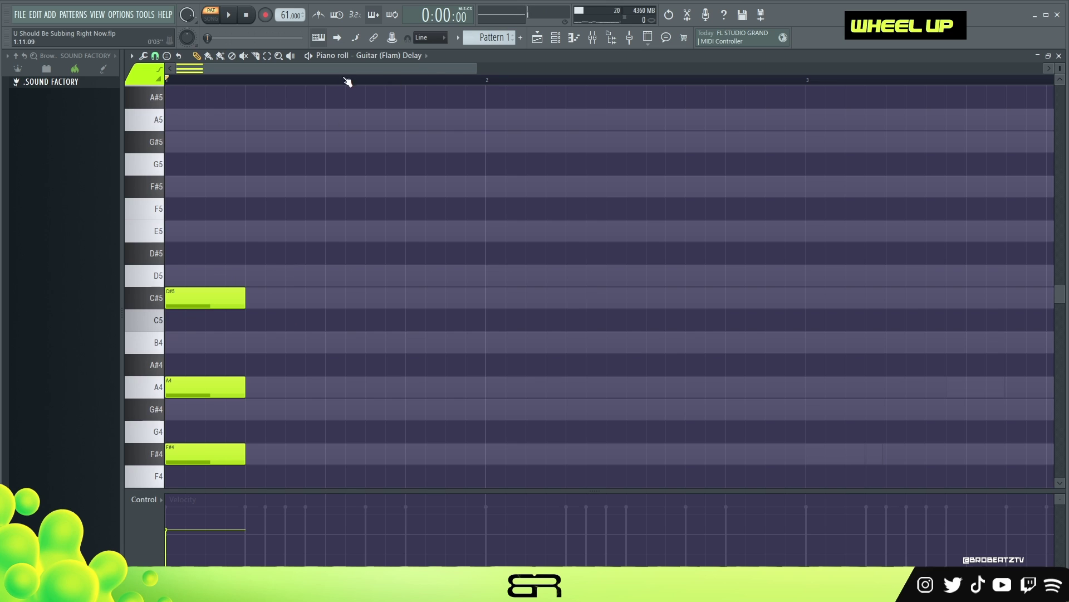
pyautogui.scroll(-1, 301, 257)
pyautogui.scroll(1, 351, 262)
pyautogui.keyDown('ctrl'); pyautogui.moveTo(245, 265); pyautogui.dragTo(174, 312); pyautogui.keyUp('ctrl')
pyautogui.rightClick(205, 306)
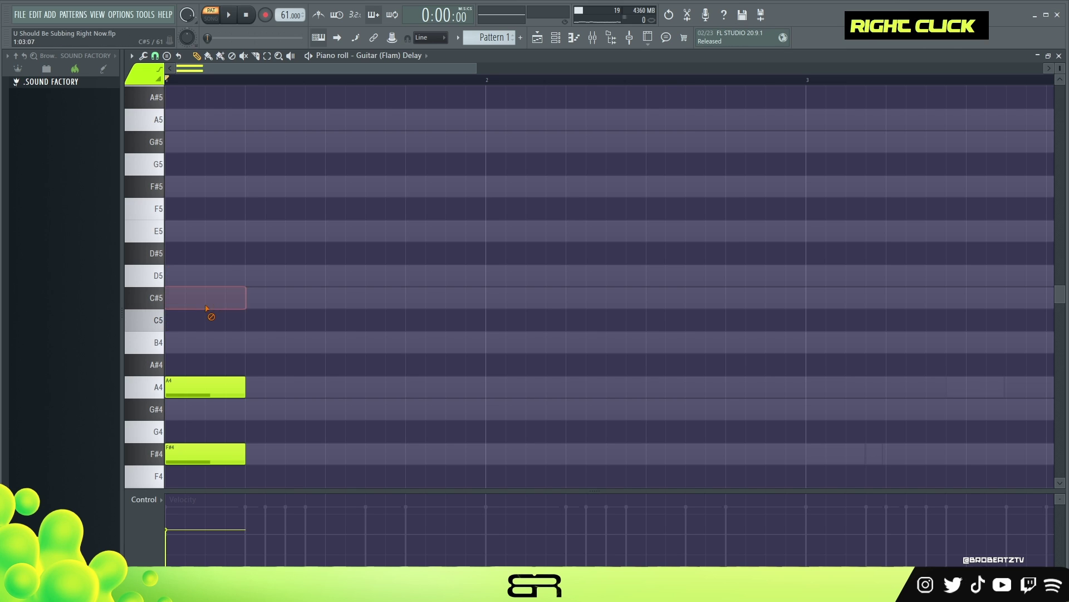
# Step: Copy the chord's A4 note up one octave to A5 and play the new voicing
pyautogui.scroll(-2, 229, 377)
pyautogui.keyDown('ctrl'); pyautogui.moveTo(255, 353); pyautogui.dragTo(187, 324); pyautogui.keyUp('ctrl')
pyautogui.hotkey('ctrl', 'Up')
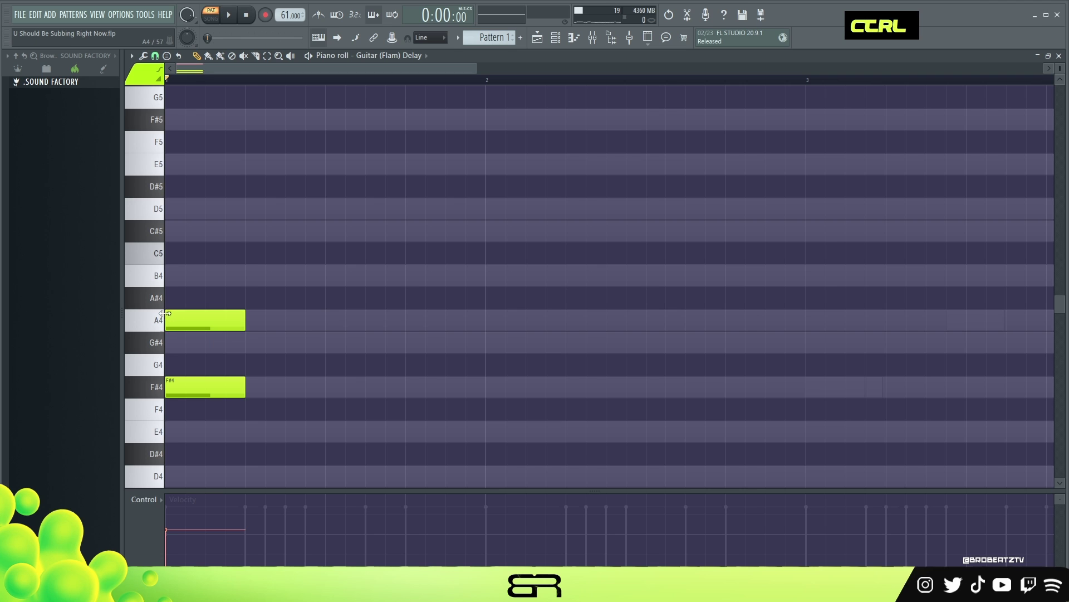
pyautogui.scroll(2, 323, 283)
pyautogui.scroll(-3, 324, 285)
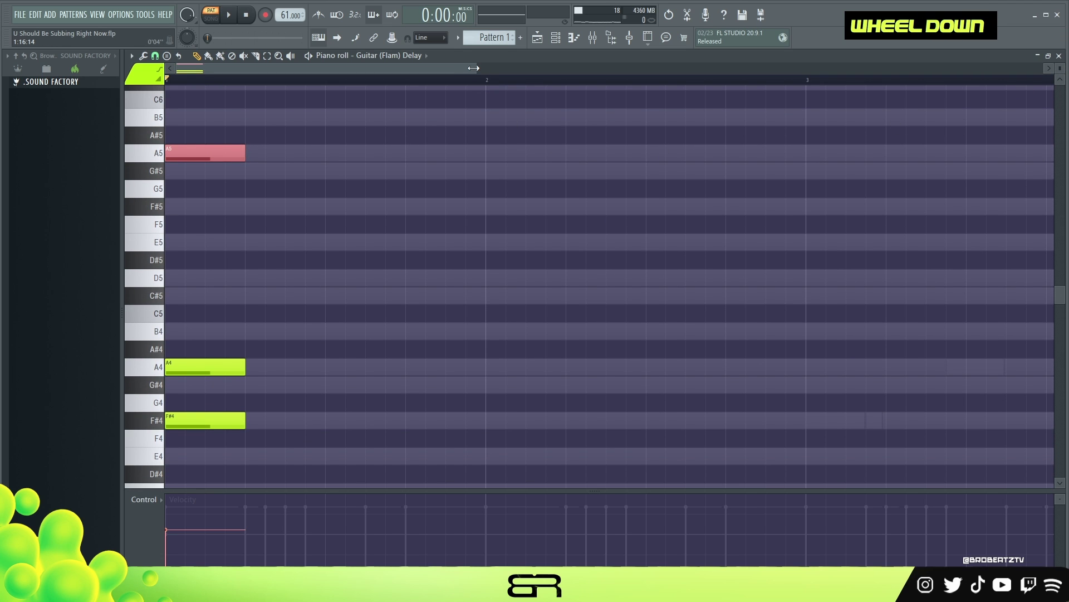
pyautogui.moveTo(473, 68); pyautogui.dragTo(359, 68)
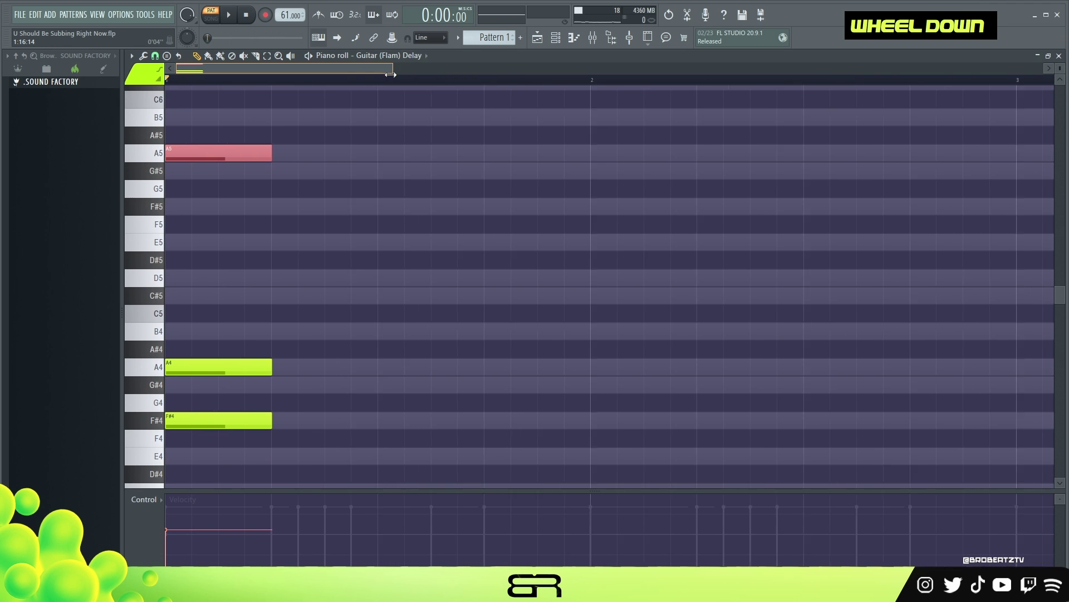
pyautogui.press('space')
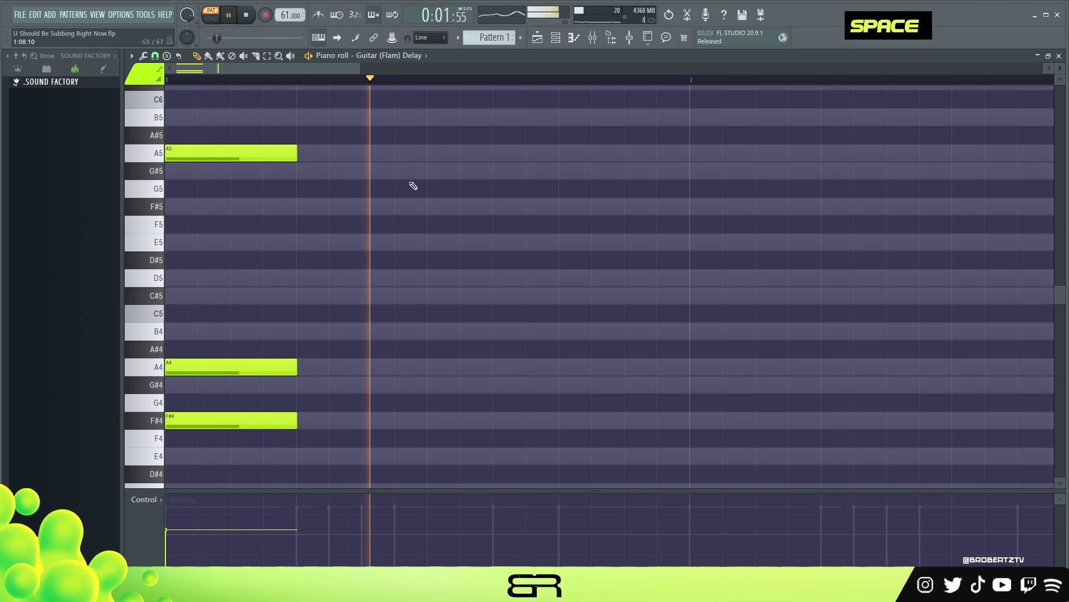
pyautogui.press('space')
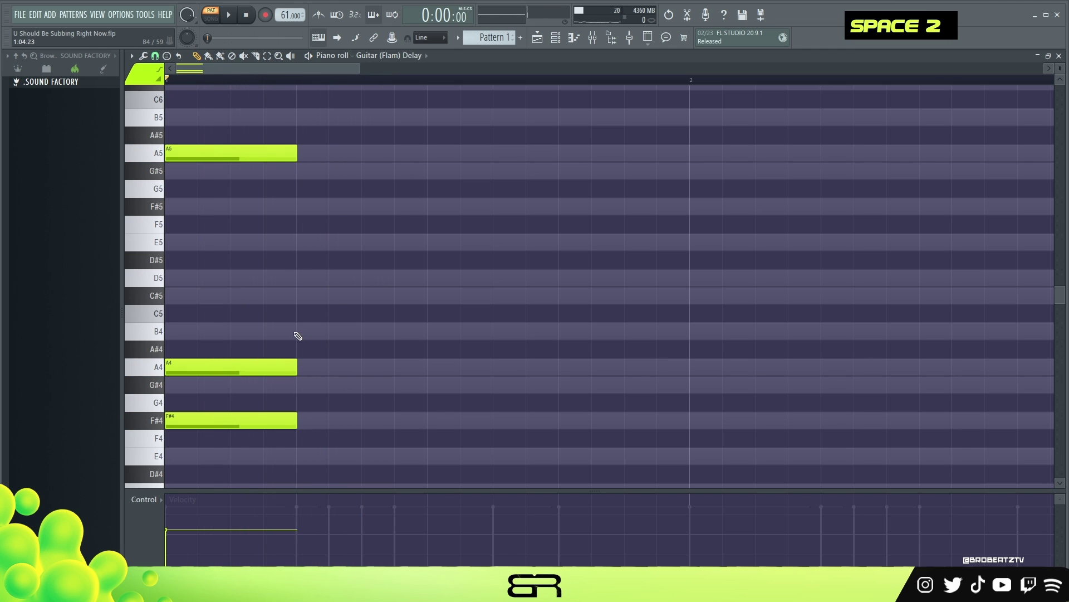
# Step: Add a short A5 note followed by an overlapping, shorter G#5 note after the guitar chord in bar 1, and play them
pyautogui.moveTo(350, 154); pyautogui.dragTo(180, 426)
pyautogui.keyDown('ctrl'); pyautogui.click(365, 347); pyautogui.keyUp('ctrl')
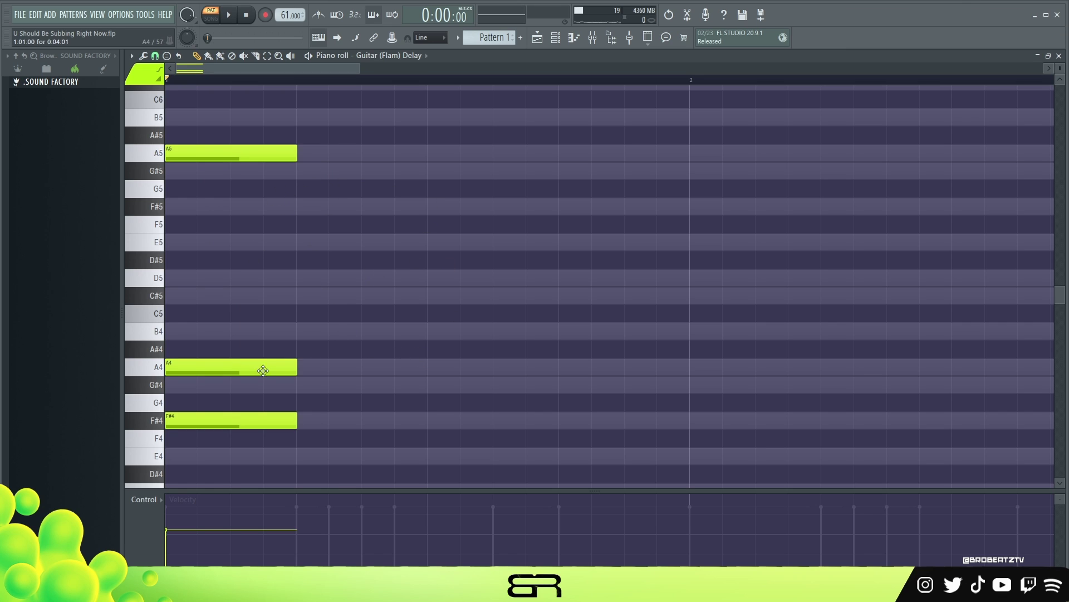
pyautogui.click(217, 167)
pyautogui.rightClick(299, 167)
pyautogui.doubleClick(339, 156)
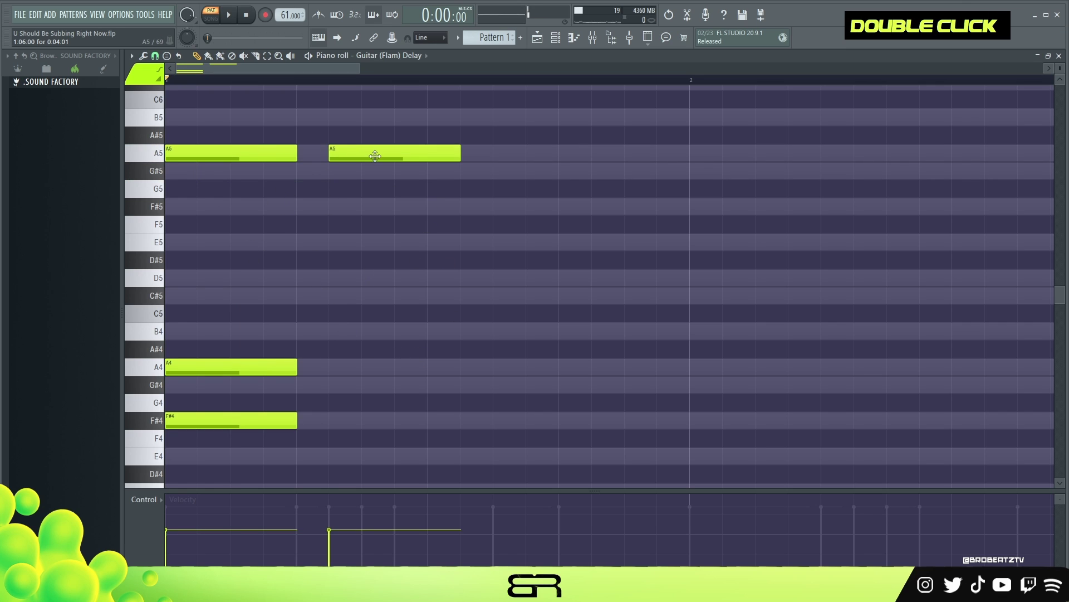
pyautogui.click(420, 167)
pyautogui.moveTo(460, 172); pyautogui.dragTo(440, 174)
pyautogui.press('space')
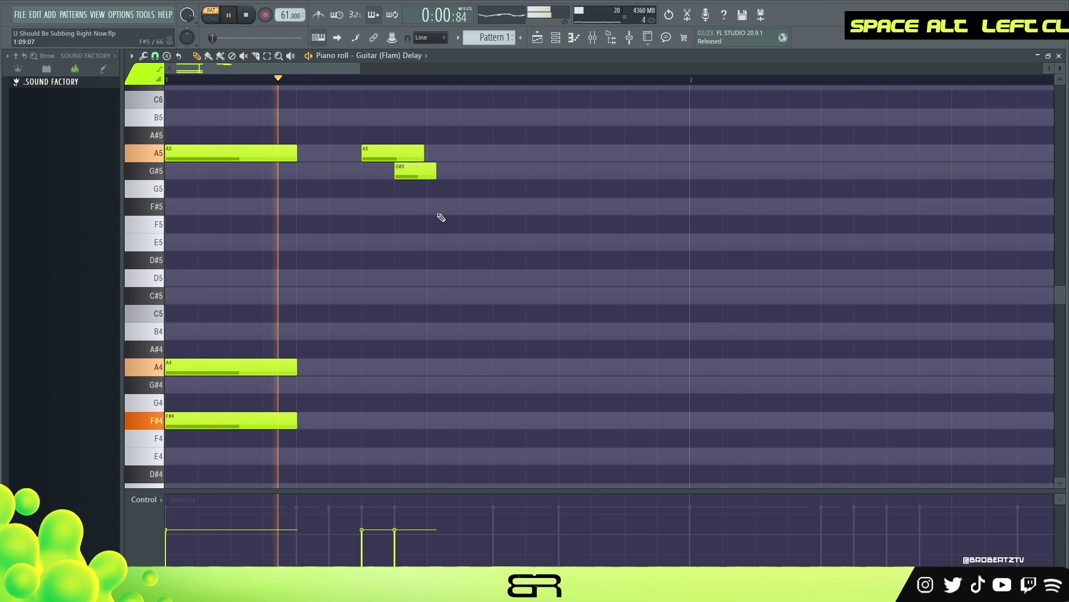
# Step: Add a note at 1:09:00, place it on B4, lengthen it to about 0:03:09 and replay the guitar part
pyautogui.click(442, 243)
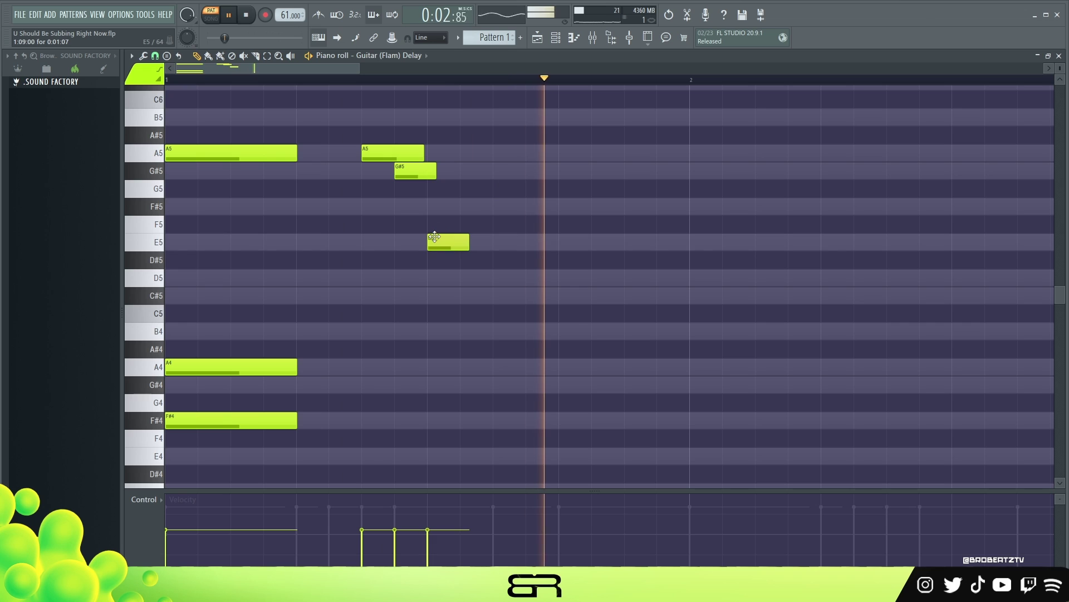
pyautogui.press('space')
pyautogui.moveTo(439, 309); pyautogui.dragTo(558, 335)
pyautogui.press('space')
pyautogui.rightClick(544, 337)
pyautogui.press('space')
pyautogui.press('space')
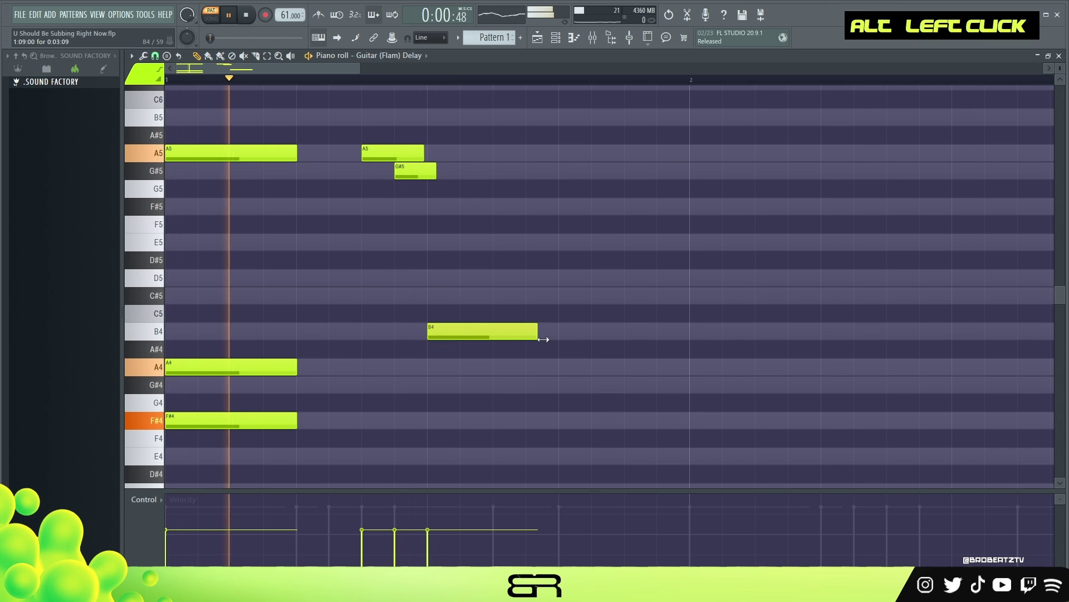
# Step: Add a short C#5 note at 1:12:00, overlapping the end of the B4 note in bar 1
pyautogui.click(540, 301)
pyautogui.moveTo(655, 297); pyautogui.dragTo(562, 297)
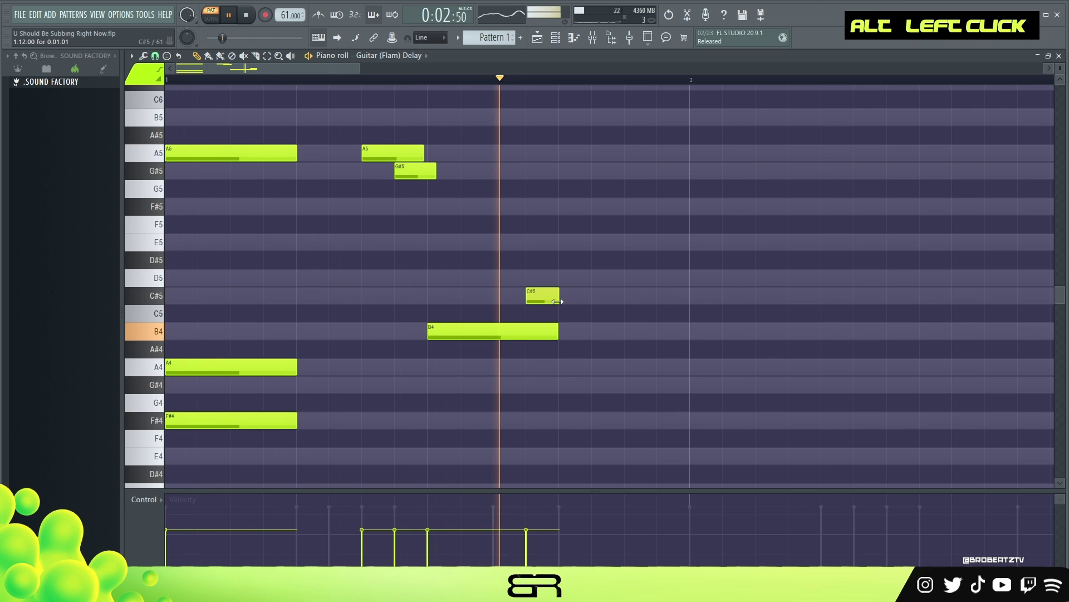
pyautogui.press('space')
# Step: Copy the F#4 note to 1:13:00, shorten B4, slightly lengthen the short C#5, and play the guitar phrase
pyautogui.moveTo(196, 421); pyautogui.dragTo(590, 423)
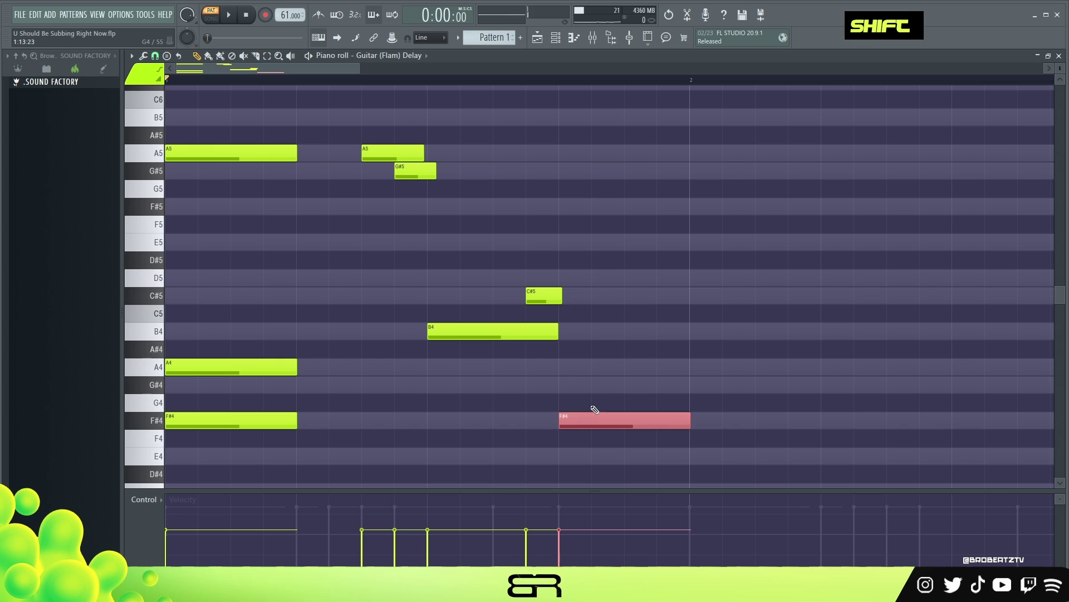
pyautogui.press('space')
pyautogui.moveTo(557, 335); pyautogui.dragTo(532, 335)
pyautogui.moveTo(560, 297); pyautogui.dragTo(566, 297)
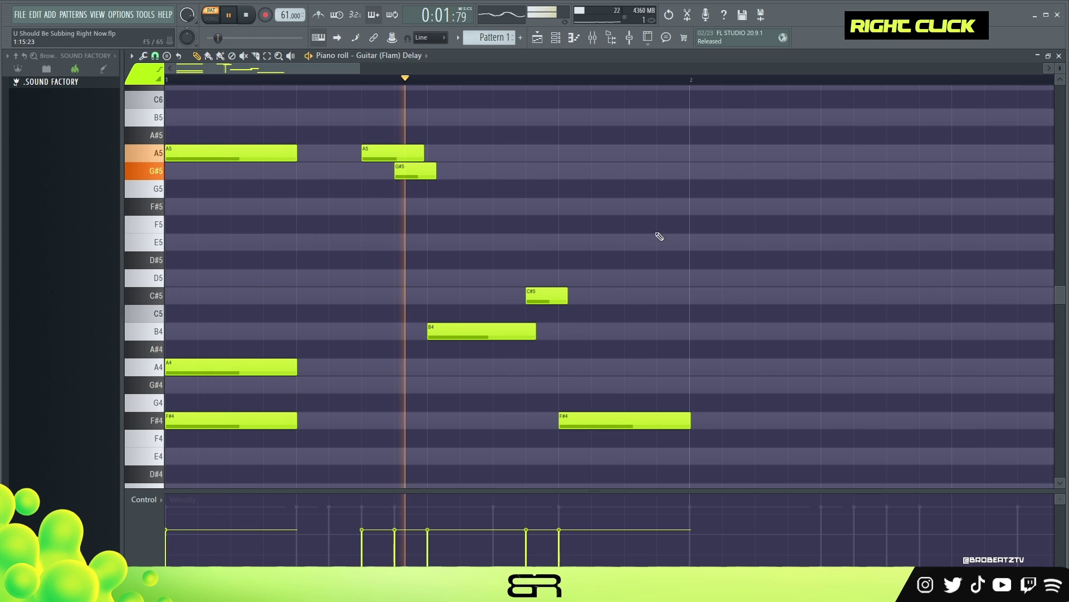
pyautogui.press('space')
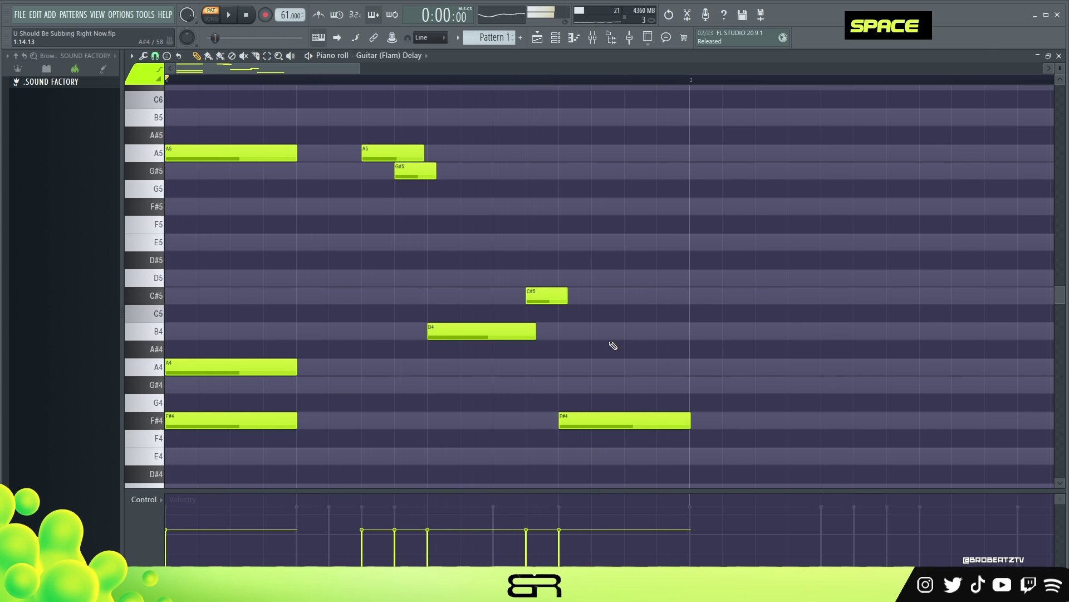
# Step: Lower the velocity of all guitar notes slightly
pyautogui.hotkey('ctrl', 'a')
pyautogui.keyDown('alt'); pyautogui.scroll(-2, 536, 268); pyautogui.keyUp('alt')
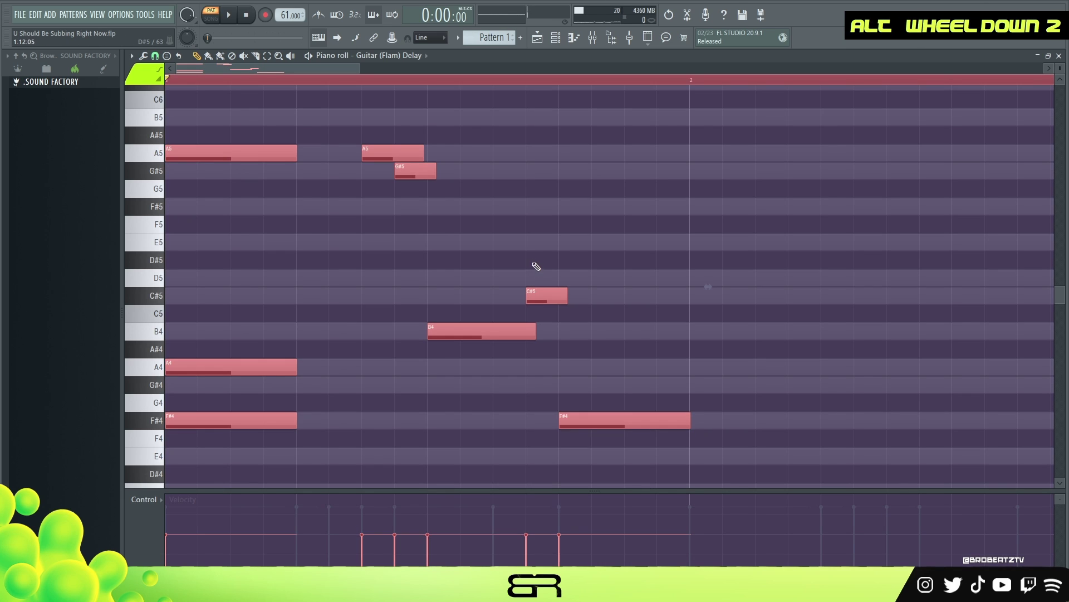
pyautogui.rightClick(485, 323)
pyautogui.keyDown('ctrl'); pyautogui.click(485, 327); pyautogui.keyUp('ctrl')
# Step: Inspect the Bass Guitar (Active) notes, and return to the Guitar (Flam) Delay part
pyautogui.press('F6')
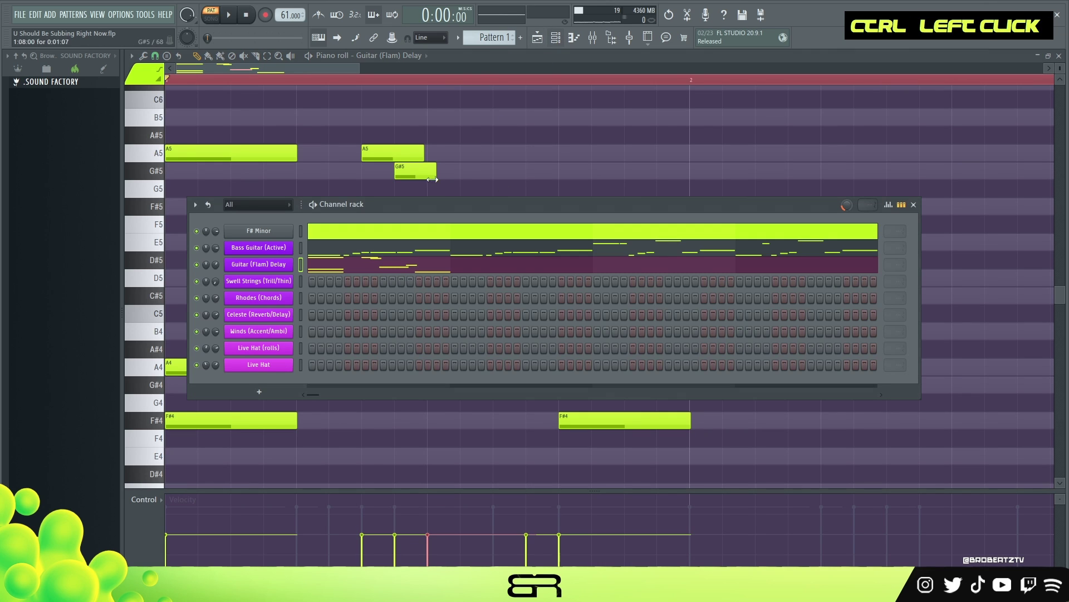
pyautogui.click(402, 249)
pyautogui.scroll(-3, 470, 267)
pyautogui.keyDown('ctrl'); pyautogui.click(601, 382); pyautogui.keyUp('ctrl')
pyautogui.scroll(-2, 602, 303)
pyautogui.rightClick(592, 327)
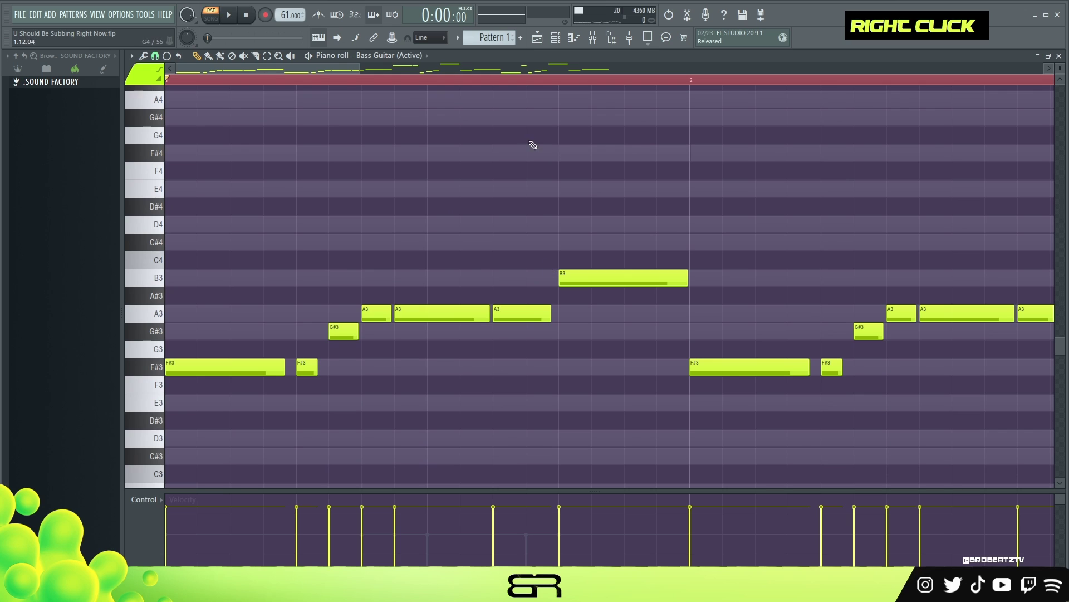
pyautogui.doubleClick(501, 81)
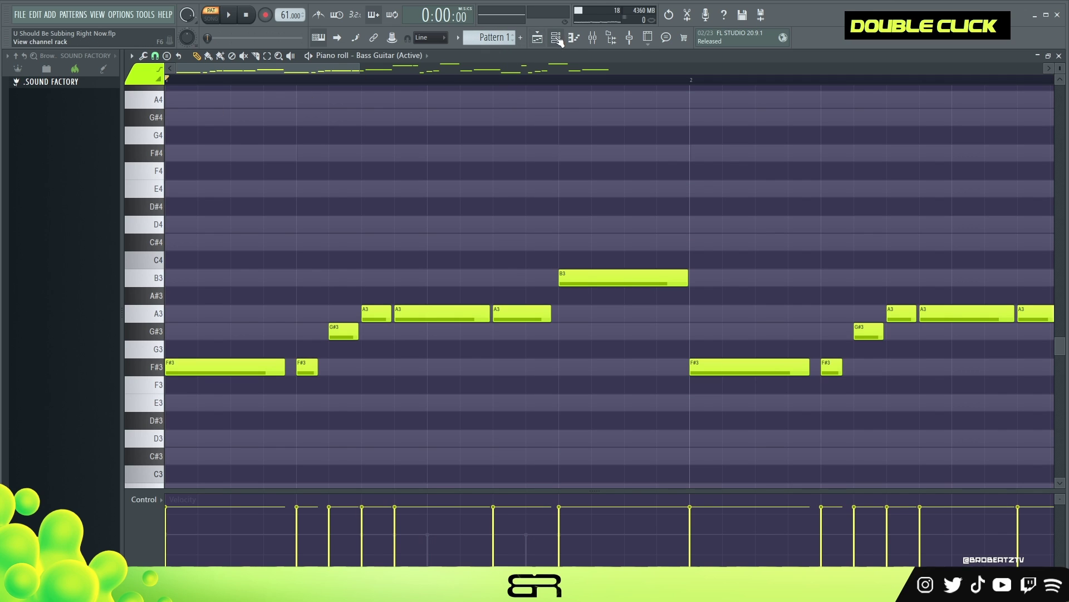
pyautogui.click(556, 39)
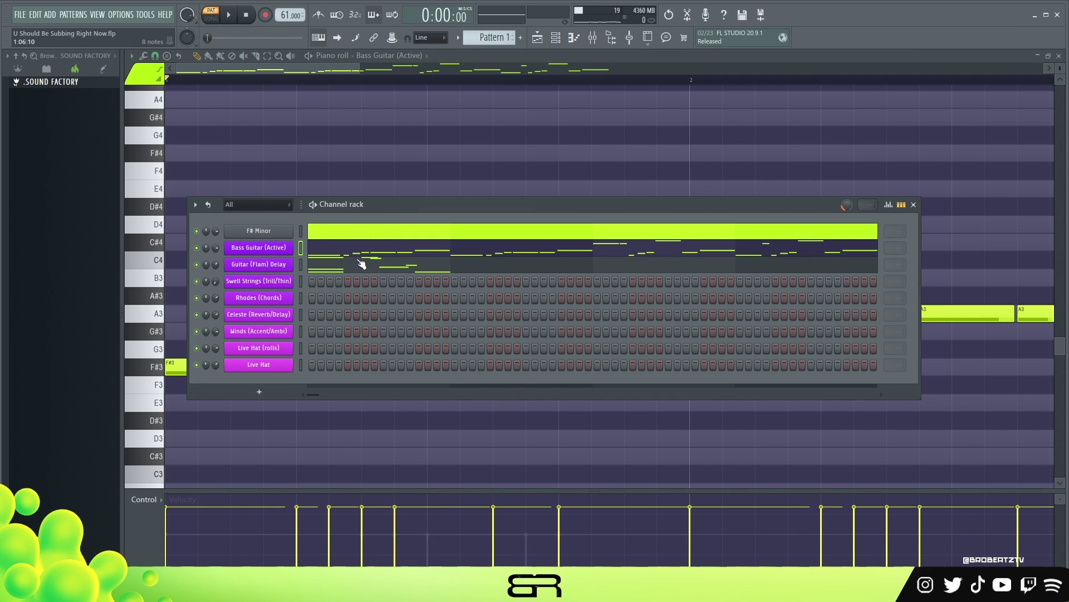
pyautogui.click(362, 262)
pyautogui.scroll(5, 466, 292)
pyautogui.scroll(-2, 426, 82)
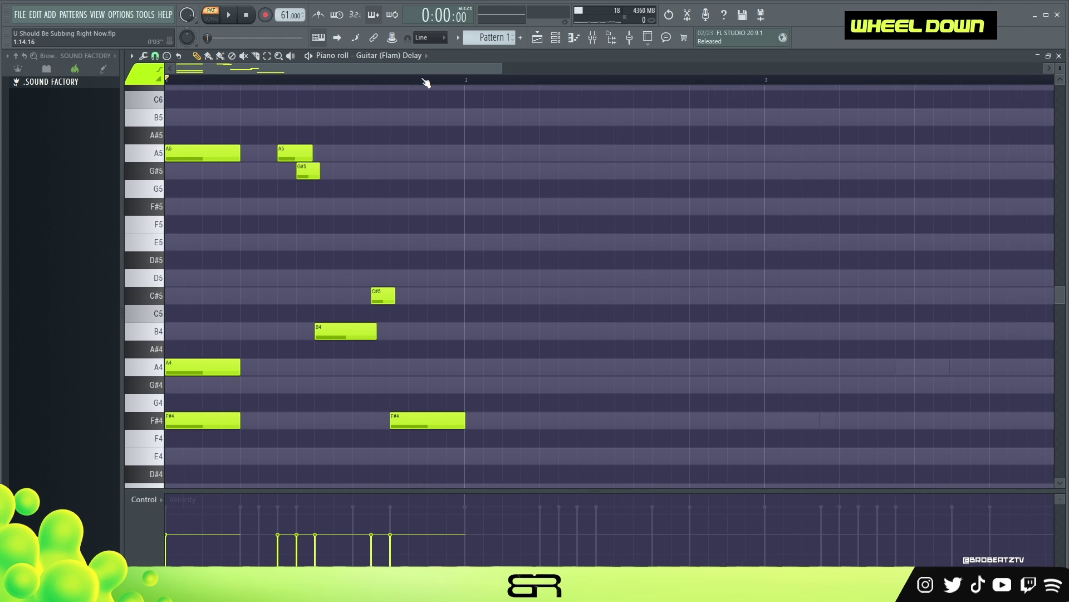
# Step: Try placing a copy of the short G#5 note on E5 at 1:09:00
pyautogui.keyDown('ctrl'); pyautogui.click(302, 173); pyautogui.keyUp('ctrl')
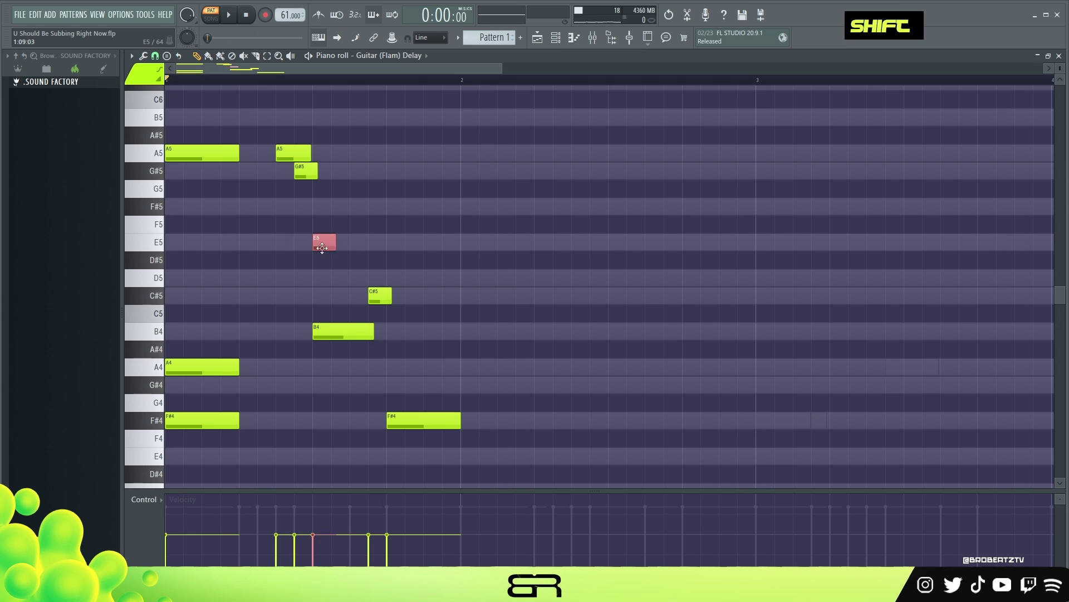
pyautogui.keyDown('ctrl'); pyautogui.click(295, 170); pyautogui.keyUp('ctrl')
pyautogui.rightClick(298, 184)
pyautogui.keyDown('ctrl'); pyautogui.click(304, 173); pyautogui.keyUp('ctrl')
pyautogui.rightClick(314, 185)
pyautogui.moveTo(329, 163); pyautogui.dragTo(290, 193)
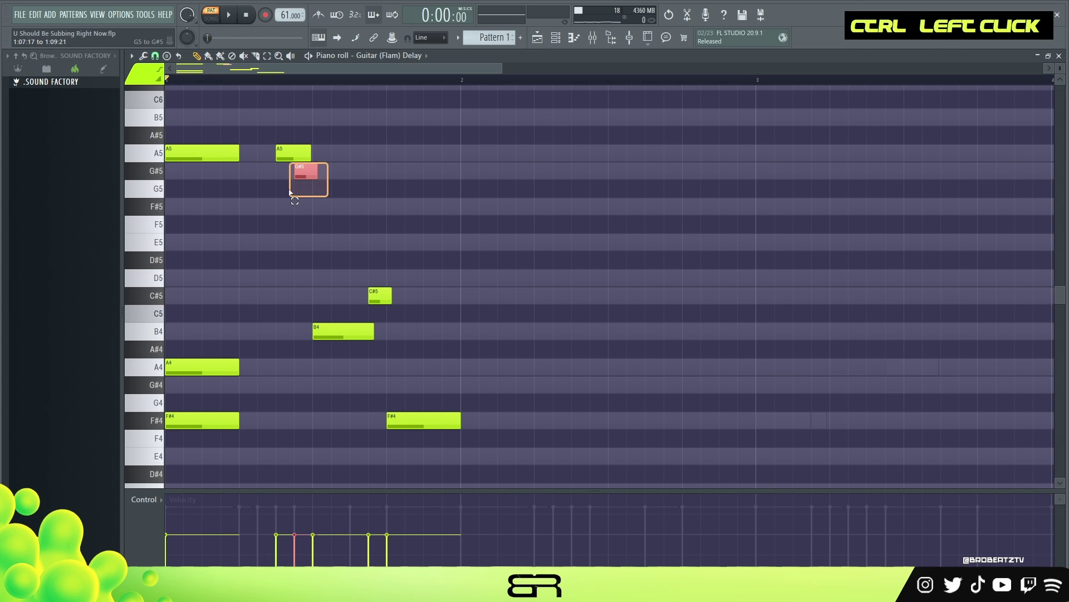
# Step: Duplicate the whole bar 1 guitar phrase into bar 2 and play it
pyautogui.hotkey('ctrl', 'a')
pyautogui.moveTo(203, 155); pyautogui.dragTo(499, 180)
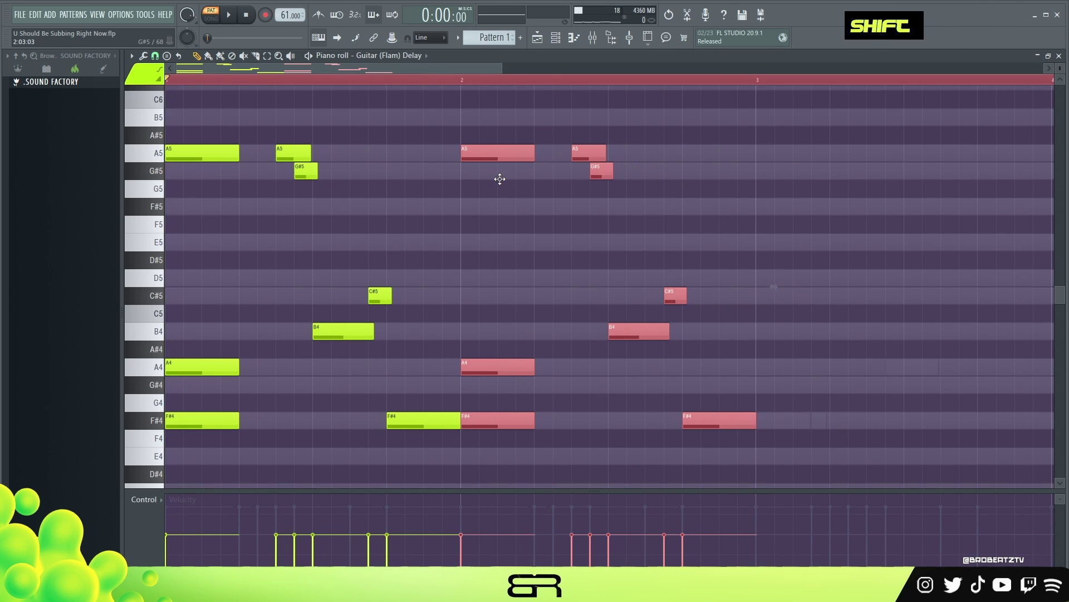
pyautogui.press('space')
pyautogui.hotkey('ctrl', 'a')
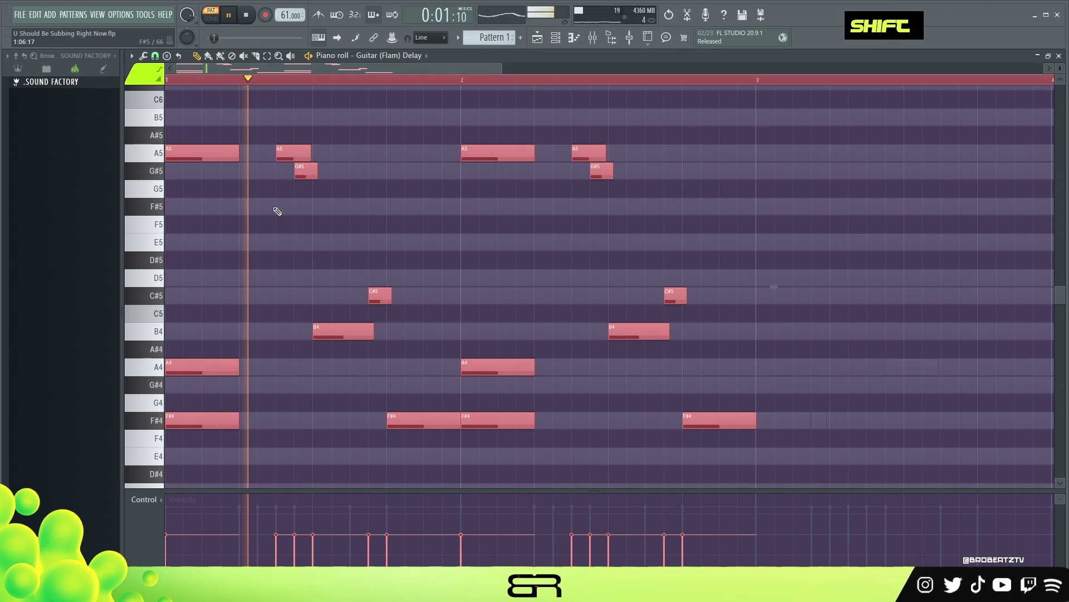
pyautogui.rightClick(315, 242)
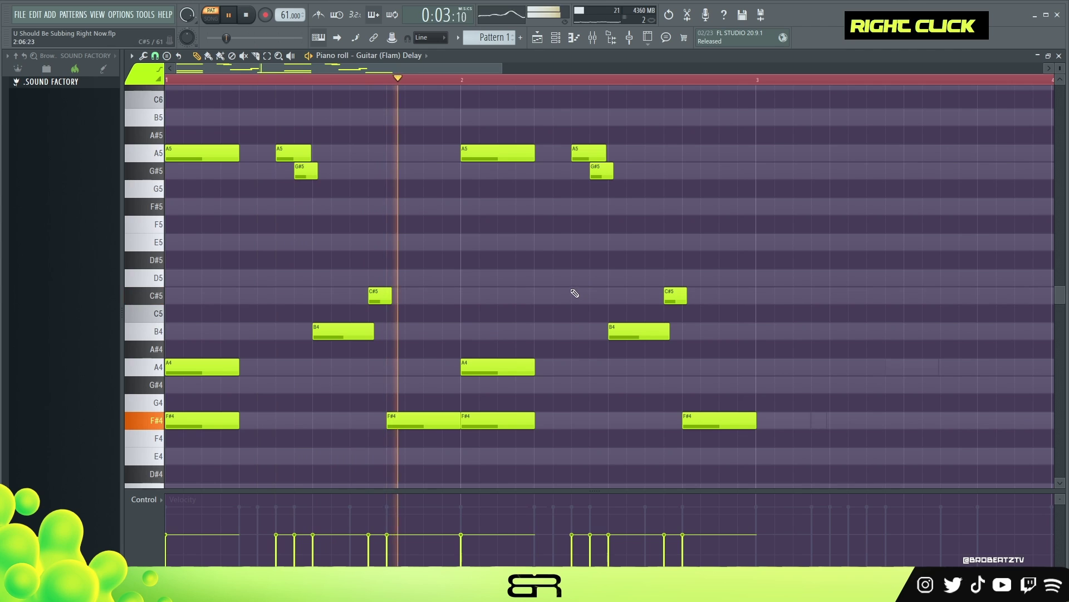
pyautogui.press('space')
# Step: Trim the last F#4 note of bar 1 so it ends just before bar 2
pyautogui.scroll(-2, 423, 85)
pyautogui.keyDown('ctrl'); pyautogui.moveTo(461, 127); pyautogui.dragTo(467, 430); pyautogui.keyUp('ctrl')
pyautogui.click(408, 438)
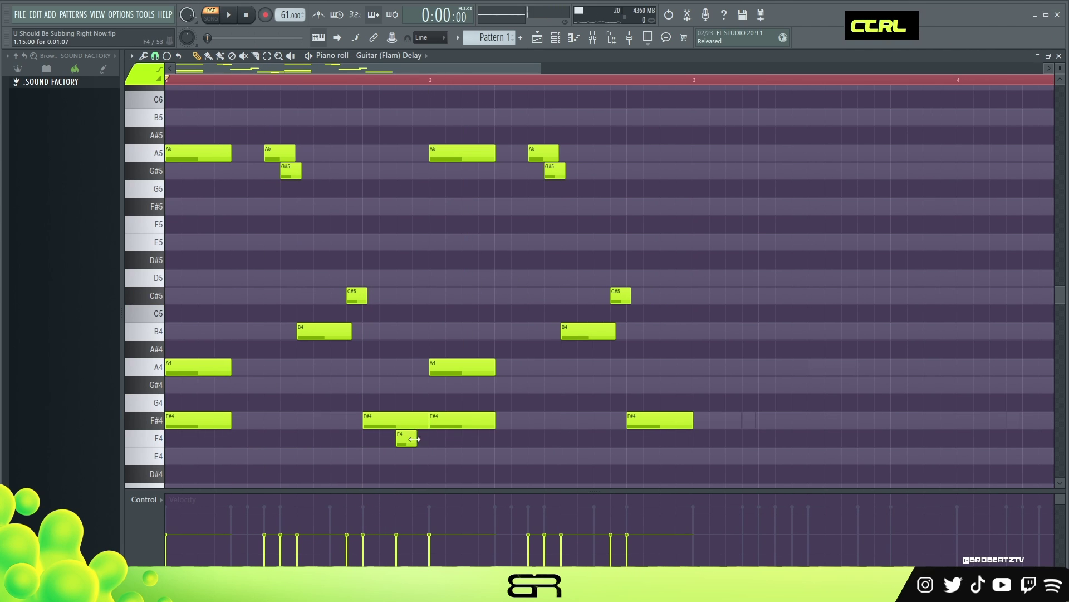
pyautogui.rightClick(408, 437)
pyautogui.keyDown('ctrl'); pyautogui.click(427, 419); pyautogui.keyUp('ctrl')
# Step: Copy the bar 2 opening chord to the start of bar 3 and trim the F#4 note just before it
pyautogui.keyDown('ctrl'); pyautogui.moveTo(466, 131); pyautogui.dragTo(720, 421); pyautogui.keyUp('ctrl')
pyautogui.click(673, 405)
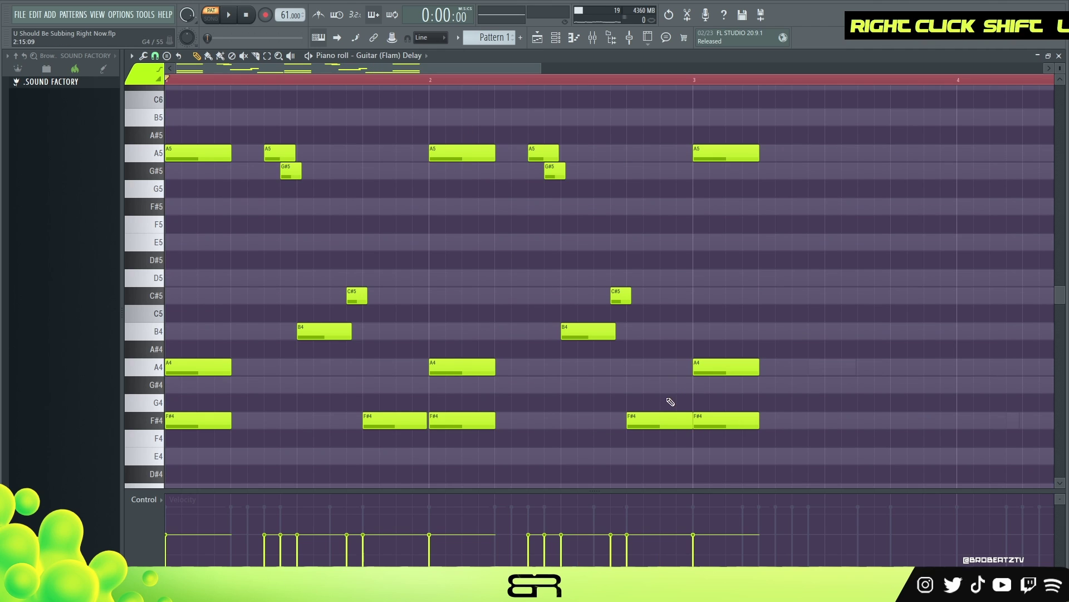
pyautogui.keyDown('ctrl'); pyautogui.click(689, 422); pyautogui.keyUp('ctrl')
# Step: Add C#5 and F#5 to the bar 3 chord by copying its notes
pyautogui.keyDown('shift'); pyautogui.click(719, 362); pyautogui.keyUp('shift')
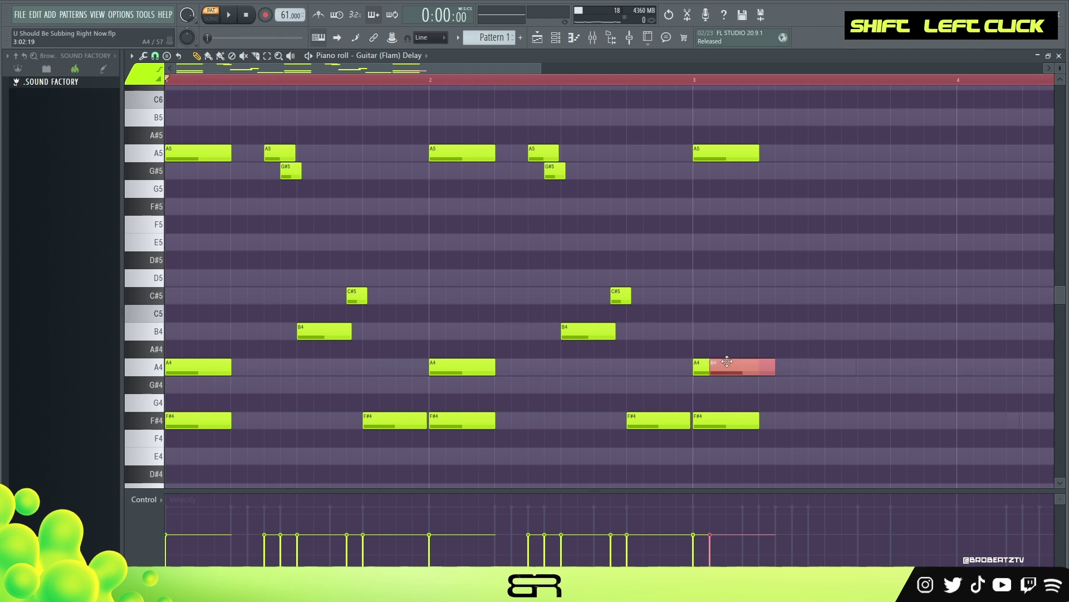
pyautogui.rightClick(704, 280)
pyautogui.keyDown('shift'); pyautogui.moveTo(714, 153); pyautogui.dragTo(740, 168); pyautogui.keyUp('shift')
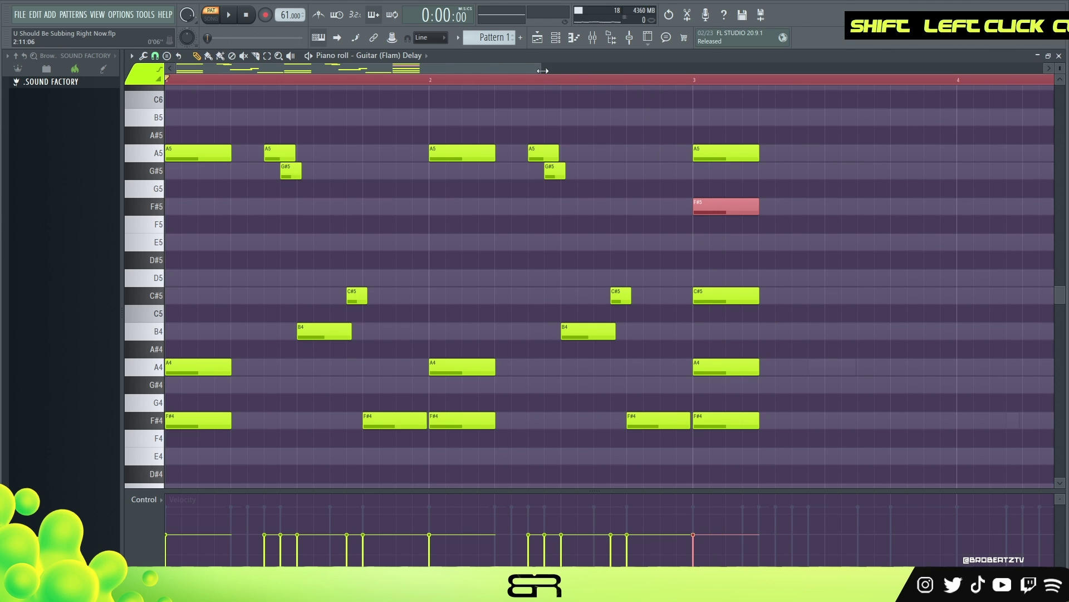
# Step: Copy the five-note bar 3 chord to the start of bar 4 and play from bar 3
pyautogui.hscroll(3, 549, 71)
pyautogui.keyDown('ctrl'); pyautogui.moveTo(557, 128); pyautogui.dragTo(497, 388); pyautogui.keyUp('ctrl')
pyautogui.keyDown('shift'); pyautogui.moveTo(470, 423); pyautogui.dragTo(733, 423); pyautogui.keyUp('shift')
pyautogui.rightClick(661, 344)
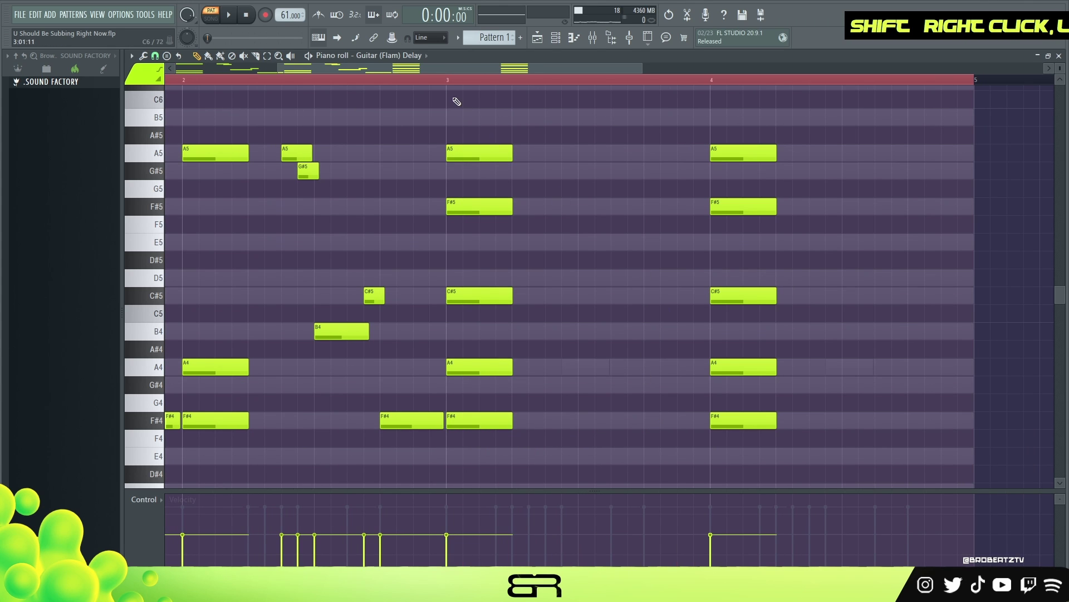
pyautogui.press('space')
pyautogui.press('space')
pyautogui.press('space')
pyautogui.press('space')
pyautogui.press('space')
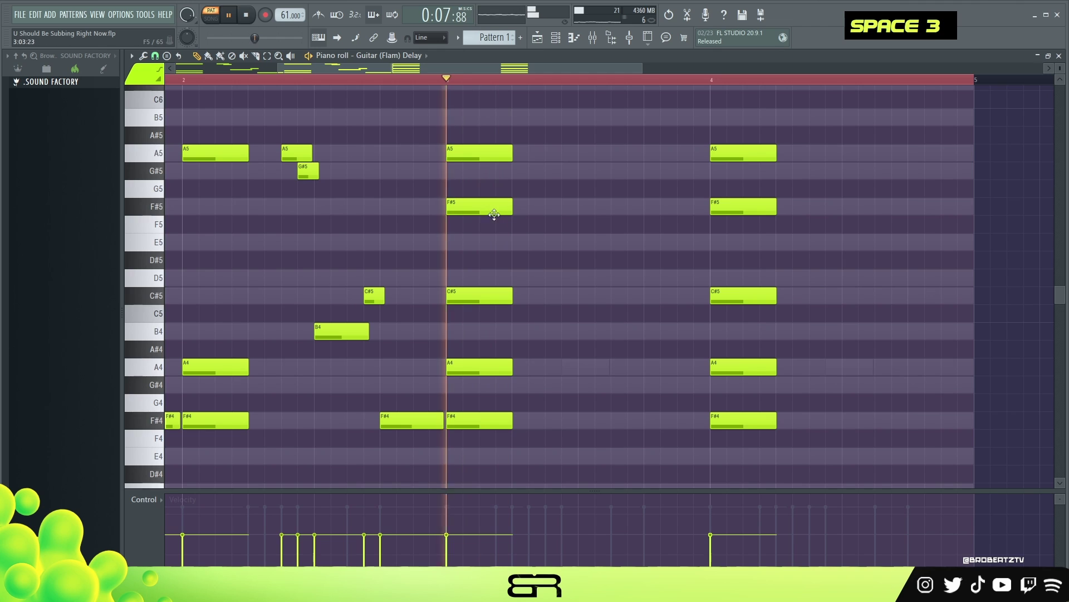
# Step: Replace the A5 and F#5 notes of the bar 4 chord with G#5 and E5, and play from bar 3
pyautogui.rightClick(741, 153)
pyautogui.rightClick(770, 206)
pyautogui.press('space')
pyautogui.keyDown('ctrl'); pyautogui.click(732, 293); pyautogui.keyUp('ctrl')
pyautogui.keyDown('shift'); pyautogui.moveTo(732, 288); pyautogui.dragTo(732, 234); pyautogui.keyUp('shift')
pyautogui.press('space')
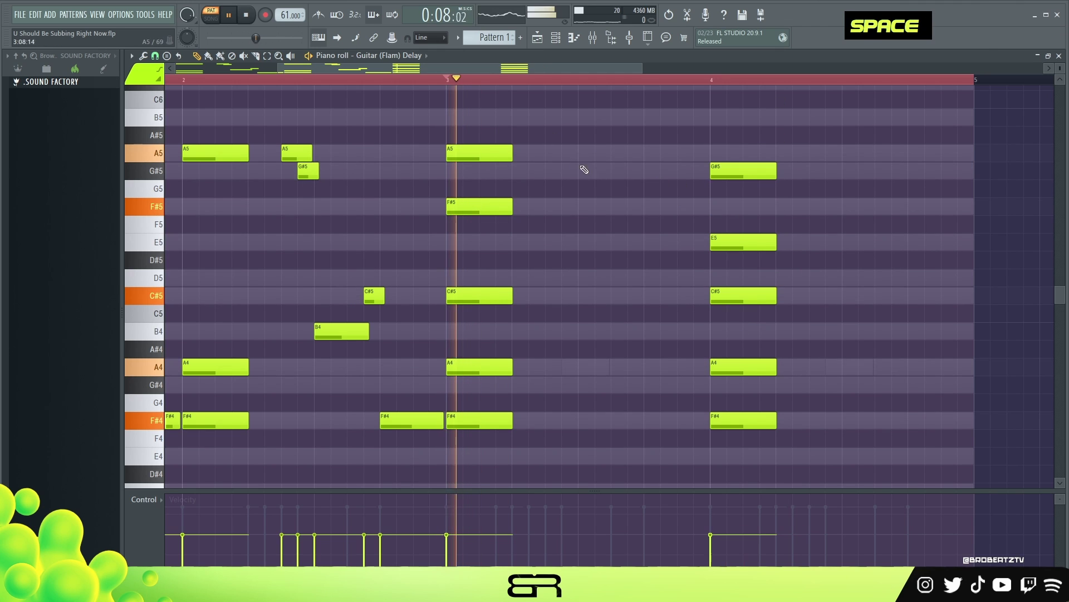
# Step: Move the top note of the bar 3 chord down to G#5 and replay both chords from bar 3
pyautogui.moveTo(488, 155); pyautogui.dragTo(489, 172)
pyautogui.press('space')
pyautogui.press('space')
pyautogui.press('space')
pyautogui.press('space')
pyautogui.press('space')
pyautogui.press('space')
pyautogui.press('space')
pyautogui.press('space')
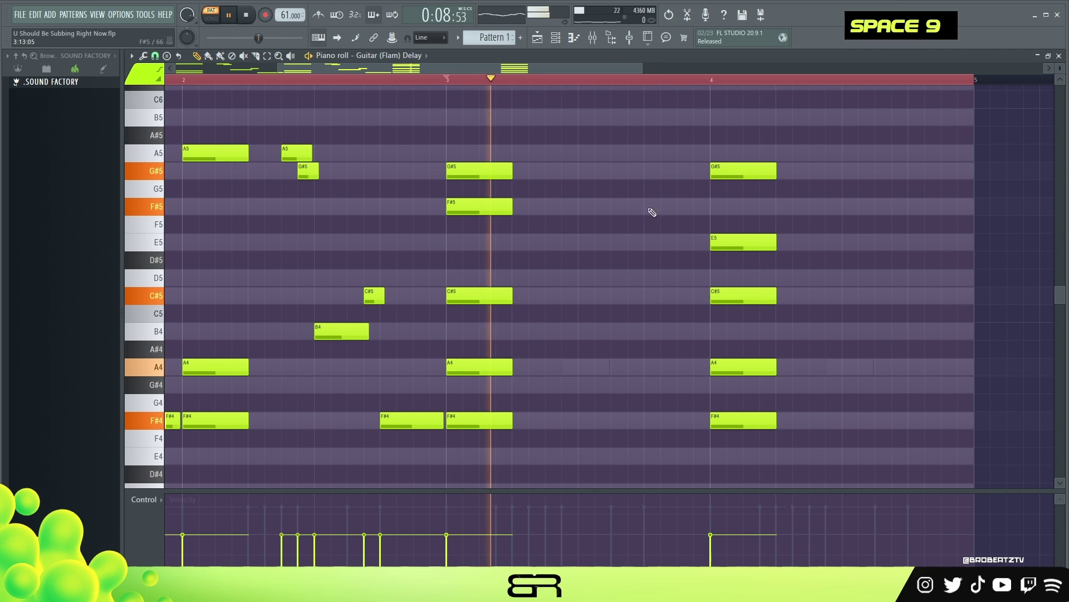
pyautogui.keyDown('alt'); pyautogui.rightClick(725, 201); pyautogui.keyUp('alt')
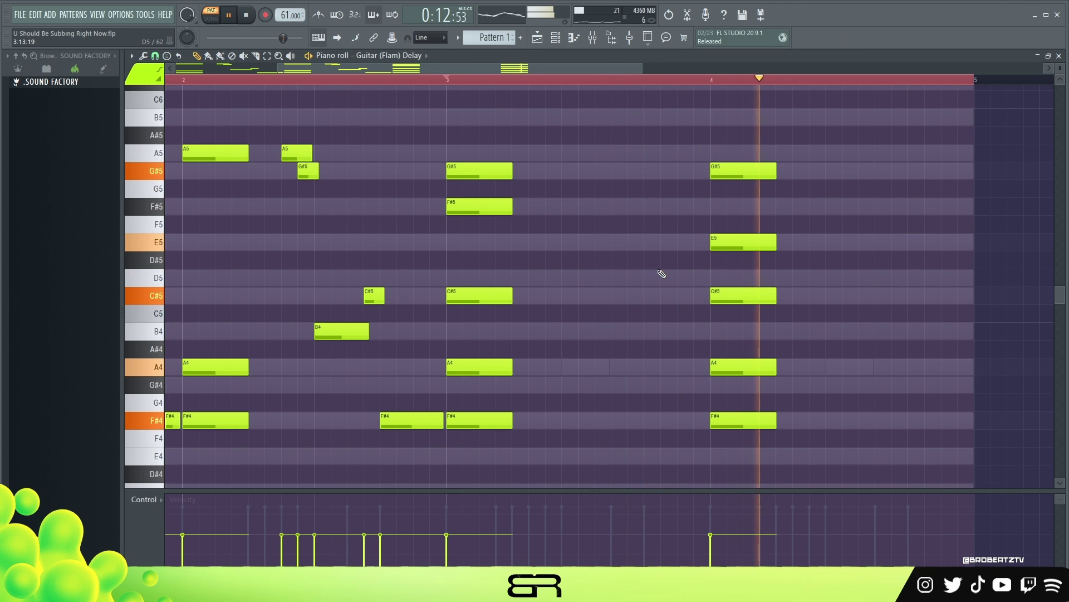
pyautogui.press('space')
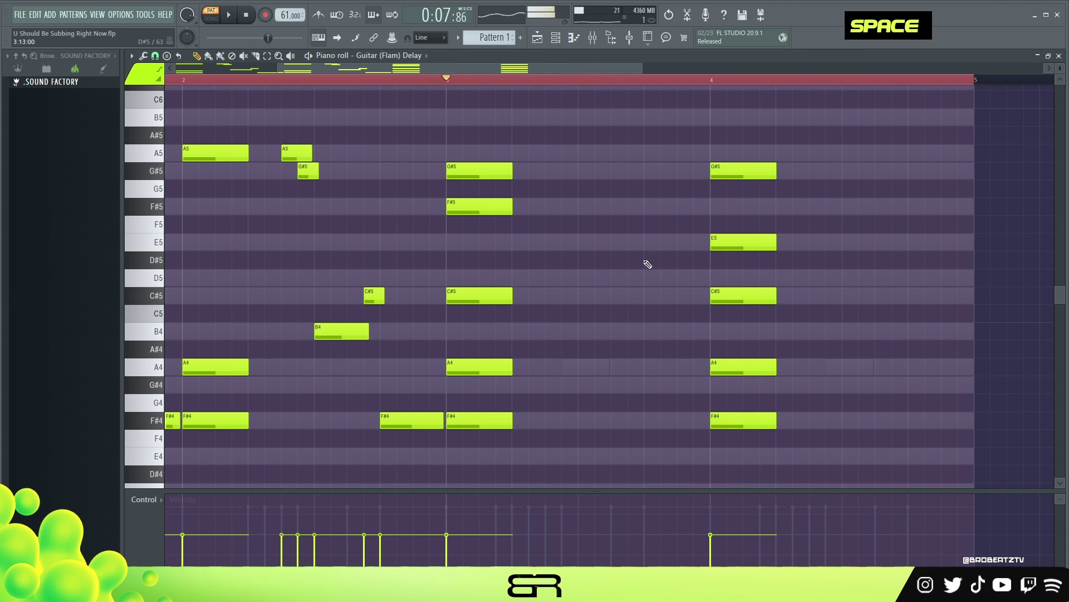
# Step: Stagger the bar 3 chord by delaying C#5 slightly, F#5 to 3:02:00 and G#5 to 3:03:00
pyautogui.scroll(3, 506, 87)
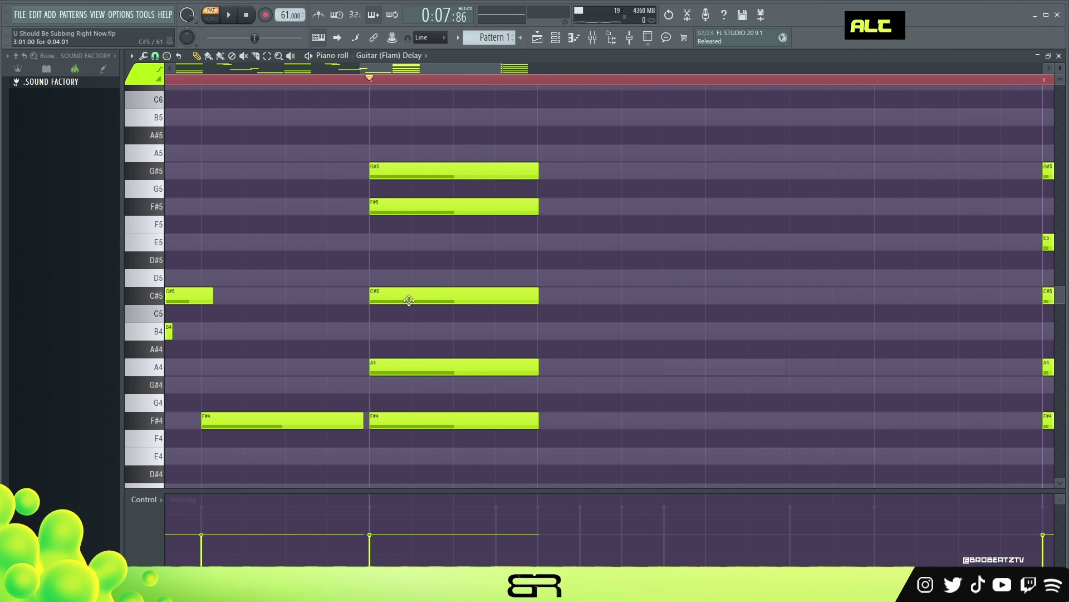
pyautogui.moveTo(408, 299); pyautogui.dragTo(428, 299)
pyautogui.moveTo(446, 177); pyautogui.dragTo(530, 178)
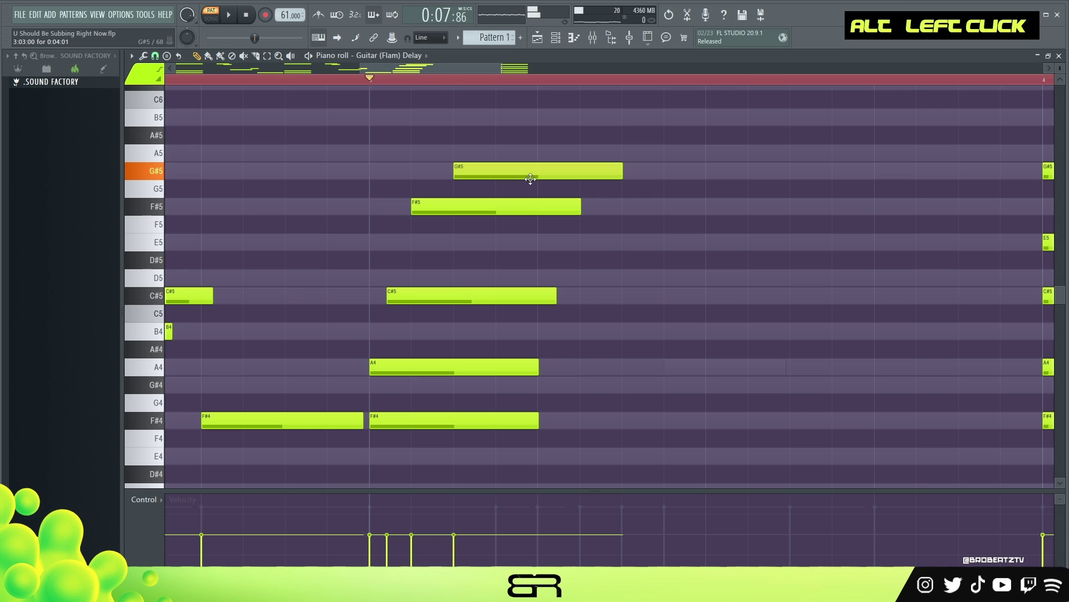
# Step: Stagger the bar 4 chord by delaying C#5 slightly, E5 to 4:02:00 and G#5 to 4:03:00, and play it
pyautogui.scroll(-3, 425, 93)
pyautogui.moveTo(758, 299); pyautogui.dragTo(776, 298)
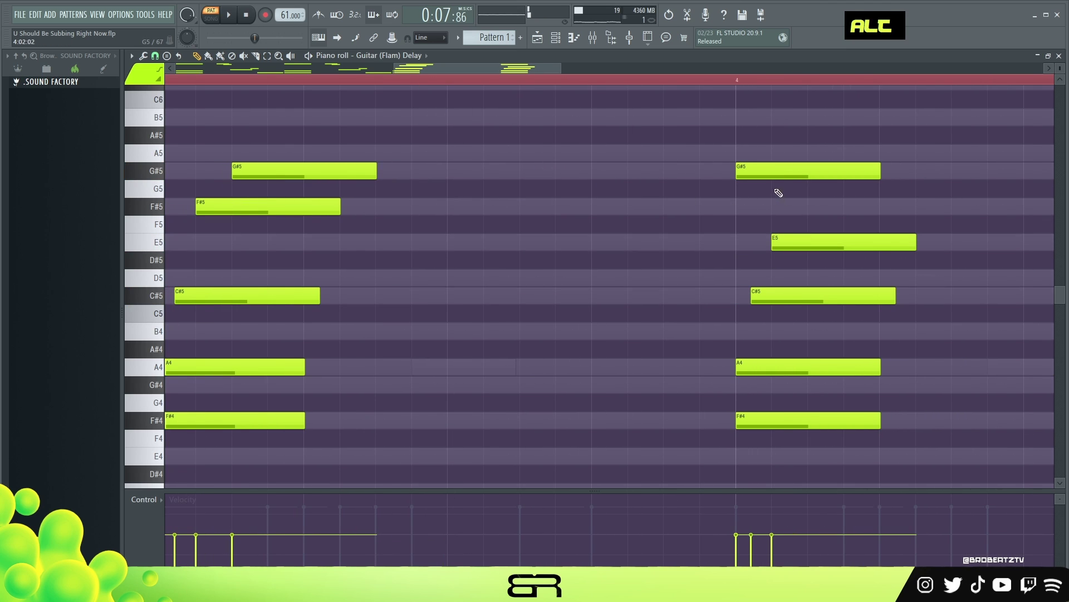
pyautogui.moveTo(779, 177); pyautogui.dragTo(851, 177)
pyautogui.press('space')
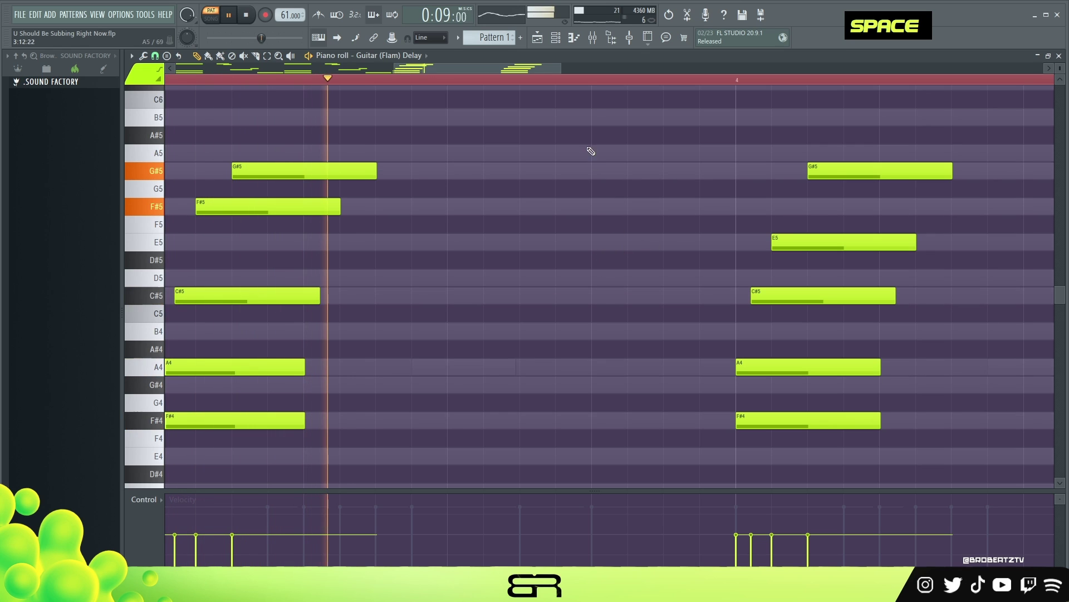
# Step: Replay the staggered chords and nudge the C#5 notes in bars 4 and 3 slightly later
pyautogui.scroll(-2, 582, 88)
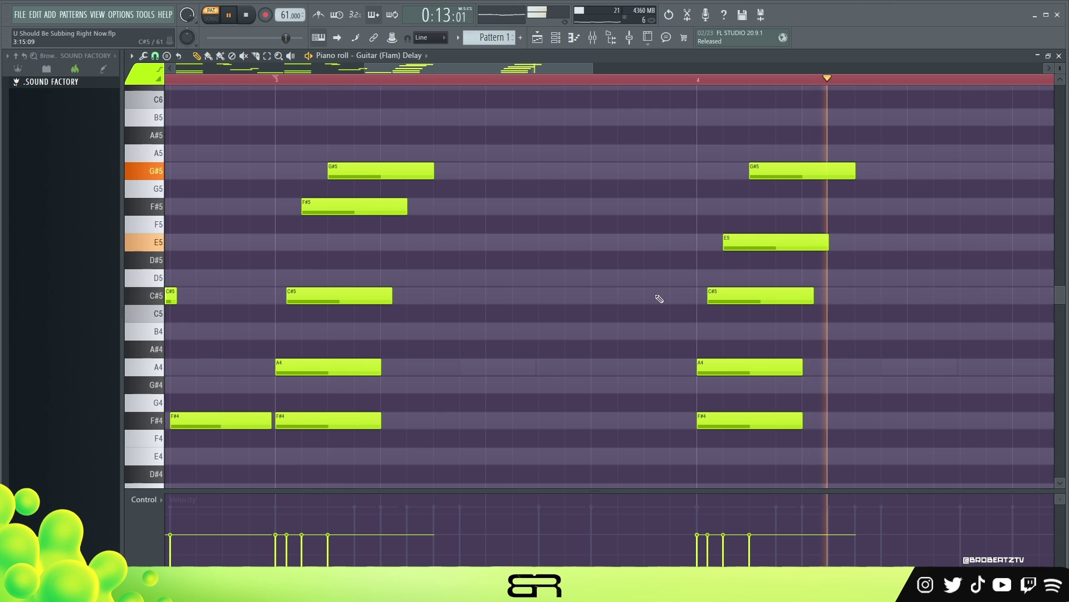
pyautogui.press('space')
pyautogui.press('space')
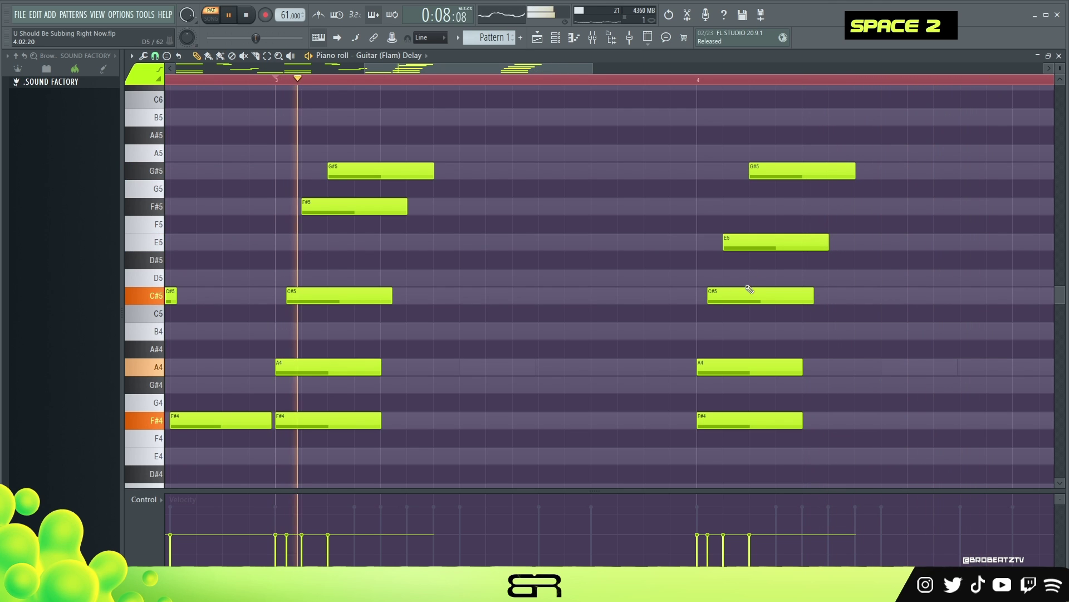
pyautogui.keyDown('alt'); pyautogui.moveTo(750, 289); pyautogui.dragTo(752, 290); pyautogui.keyUp('alt')
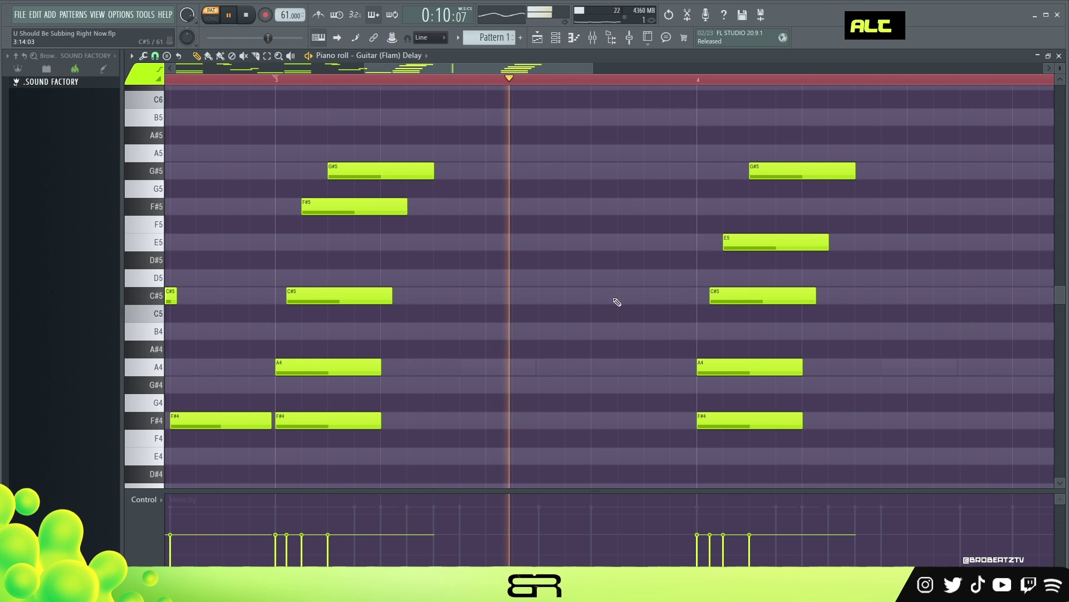
pyautogui.rightClick(460, 332)
pyautogui.moveTo(312, 296); pyautogui.dragTo(314, 296)
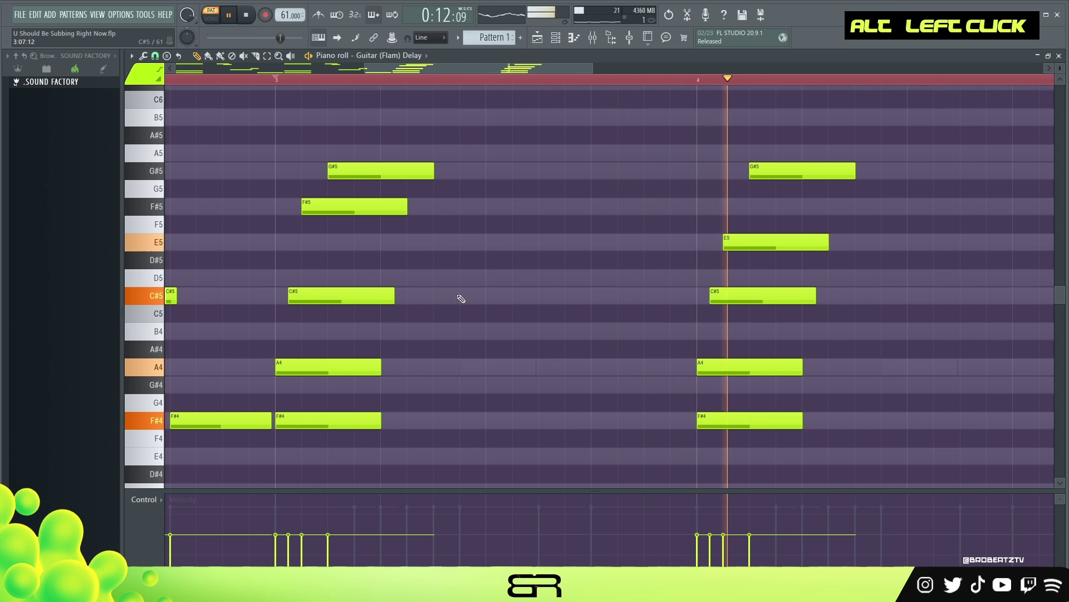
pyautogui.press('space')
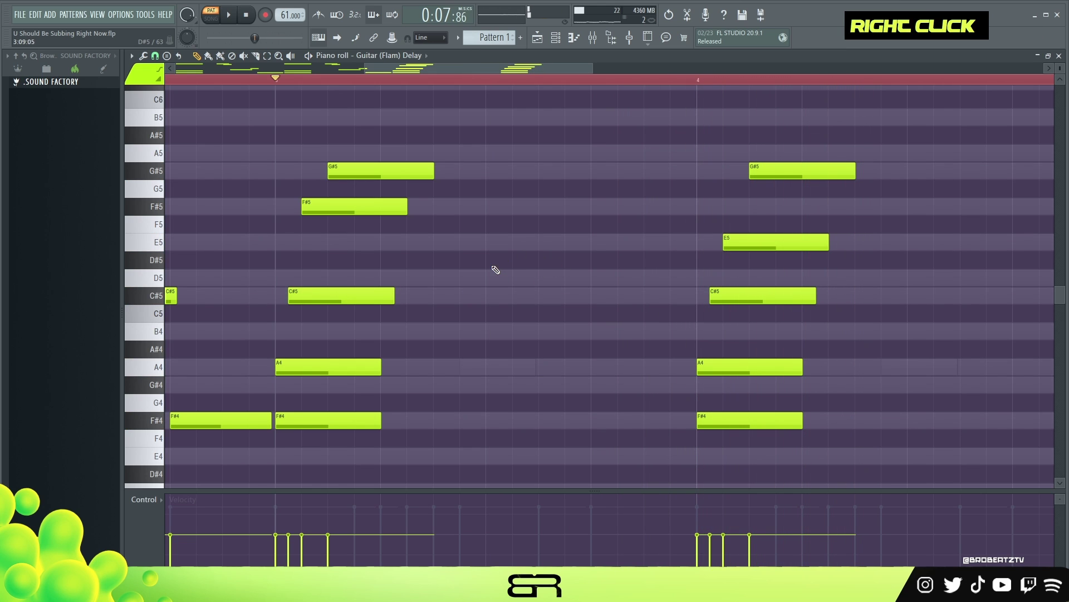
# Step: Duplicate the A4, C#5 and upper notes of both staggered chords half a bar later in bars 3 and 4, leaving out F#4
pyautogui.keyDown('ctrl'); pyautogui.moveTo(430, 146); pyautogui.dragTo(319, 377); pyautogui.keyUp('ctrl')
pyautogui.keyDown('ctrl'); pyautogui.keyDown('shift'); pyautogui.moveTo(827, 149); pyautogui.dragTo(745, 406); pyautogui.keyUp('shift'); pyautogui.keyUp('ctrl')
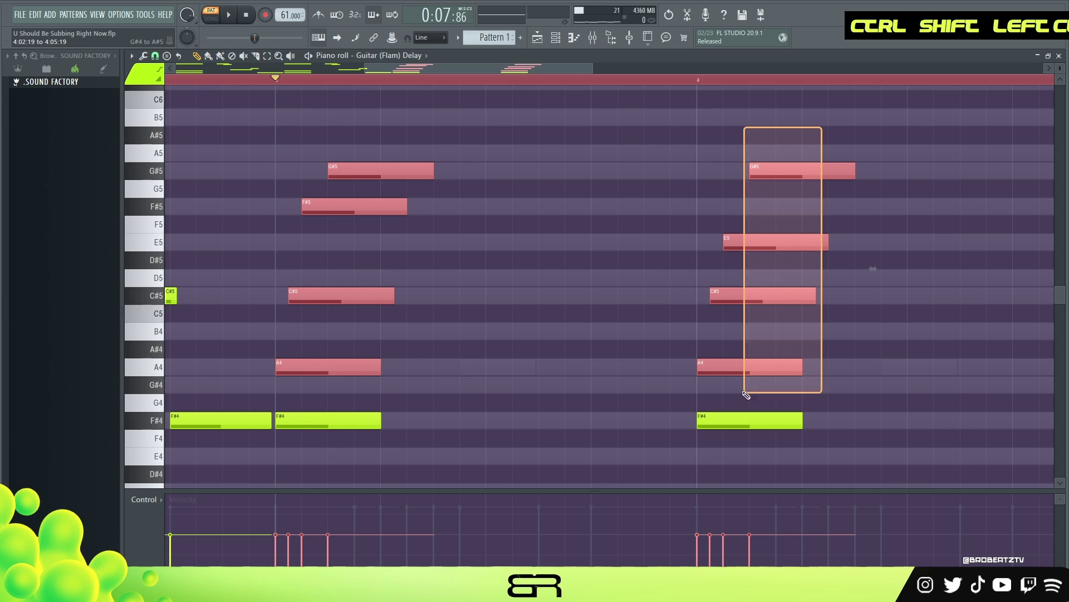
pyautogui.keyDown('shift'); pyautogui.moveTo(326, 364); pyautogui.dragTo(536, 364); pyautogui.keyUp('shift')
pyautogui.rightClick(480, 330)
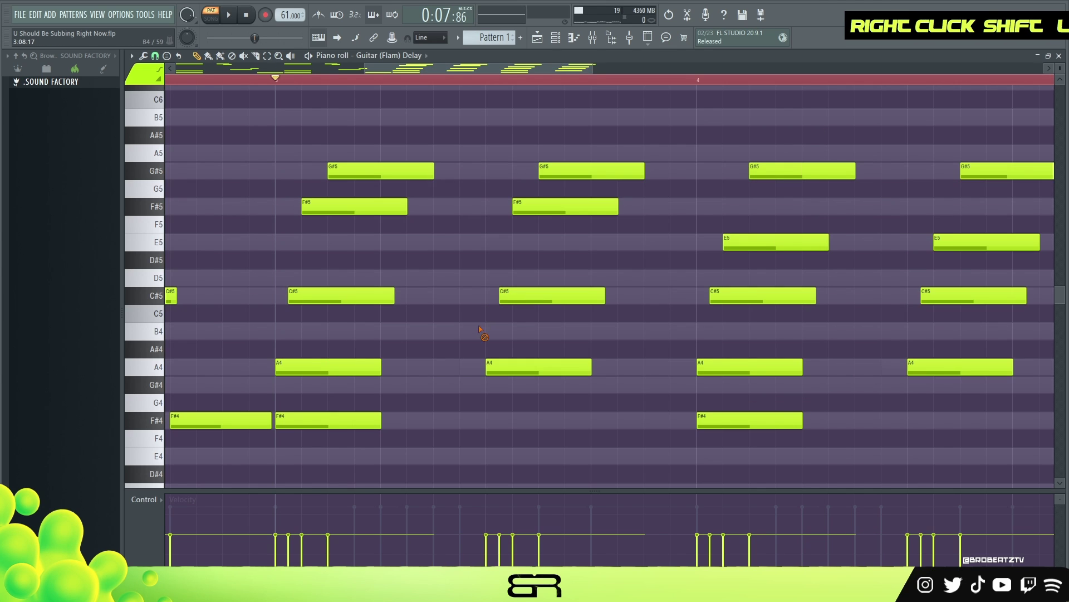
# Step: Add a short A5 after bar 3's first G#5 and a short F#4 lead-in at the end of bar 3
pyautogui.keyDown('alt'); pyautogui.moveTo(537, 149); pyautogui.dragTo(659, 148); pyautogui.keyUp('alt')
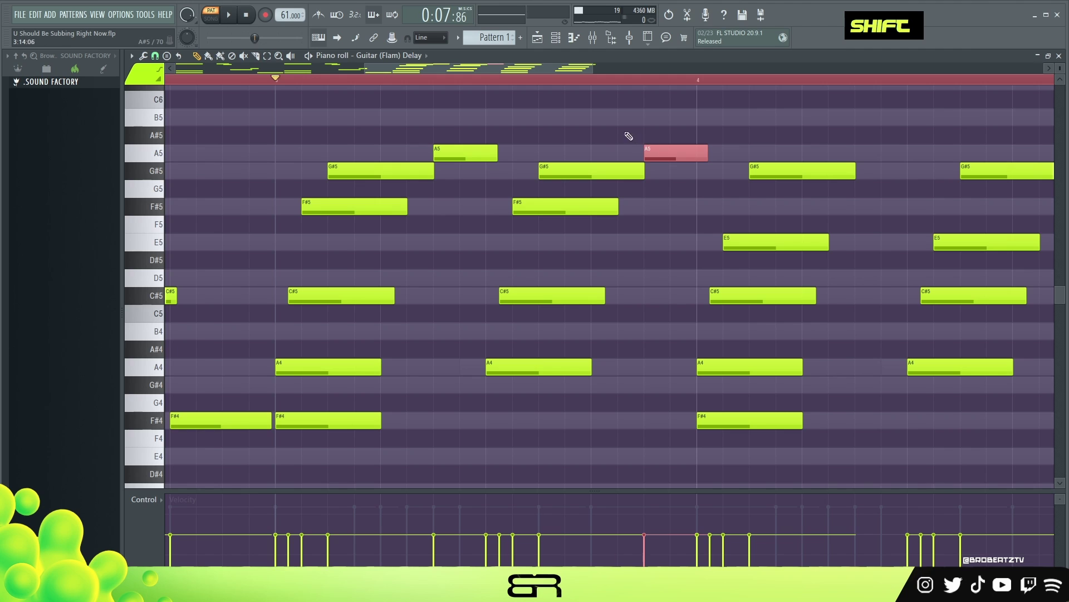
pyautogui.rightClick(671, 153)
pyautogui.keyDown('ctrl'); pyautogui.click(317, 424); pyautogui.keyUp('ctrl')
pyautogui.moveTo(315, 408)
pyautogui.keyDown('shift'); pyautogui.mouseDown()
pyautogui.moveTo(659, 419)
pyautogui.moveTo(554, 417)
pyautogui.mouseUp(); pyautogui.keyUp('shift')
pyautogui.rightClick(407, 408)
pyautogui.keyDown('shift'); pyautogui.moveTo(357, 422); pyautogui.dragTo(691, 442); pyautogui.keyUp('shift')
pyautogui.hotkey('ctrl', 'z')
pyautogui.keyDown('ctrl'); pyautogui.click(706, 425); pyautogui.keyUp('ctrl')
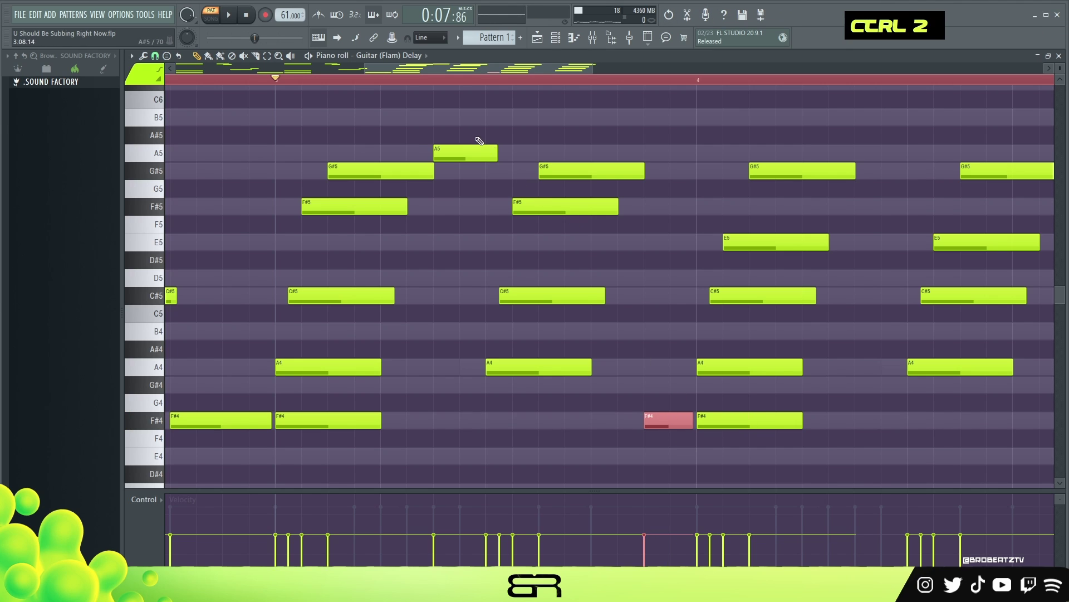
# Step: Copy the short A5 and the F#4 lead-in to the same positions in bar 4 and play the chords
pyautogui.keyDown('ctrl'); pyautogui.keyDown('shift'); pyautogui.click(478, 150); pyautogui.keyUp('shift'); pyautogui.keyUp('ctrl')
pyautogui.keyDown('shift'); pyautogui.moveTo(465, 148); pyautogui.dragTo(886, 148); pyautogui.keyUp('shift')
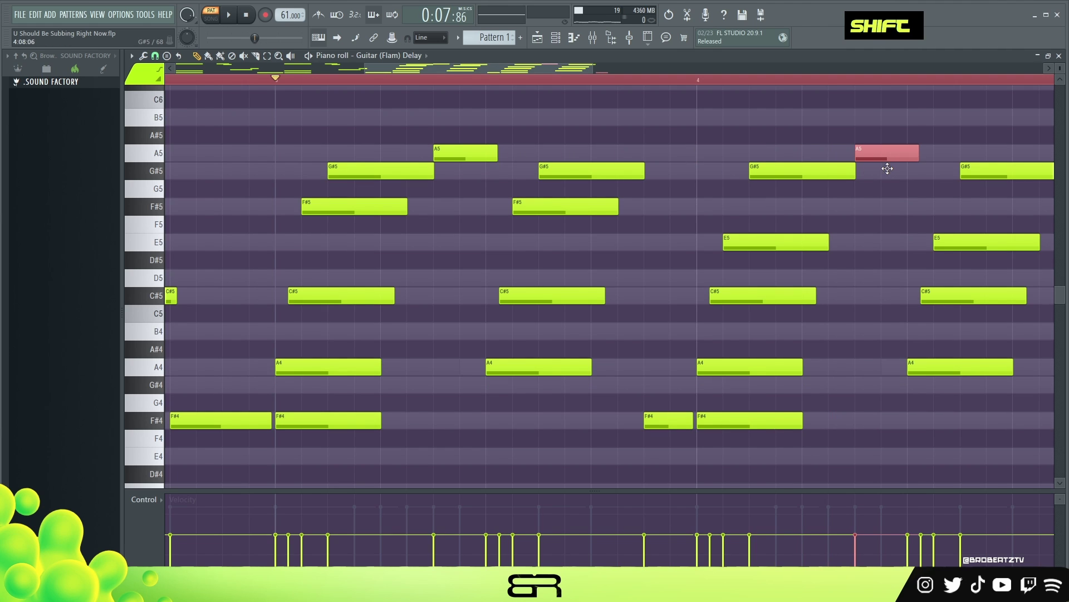
pyautogui.rightClick(805, 129)
pyautogui.keyDown('ctrl'); pyautogui.scroll(-3, 385, 92); pyautogui.keyUp('ctrl')
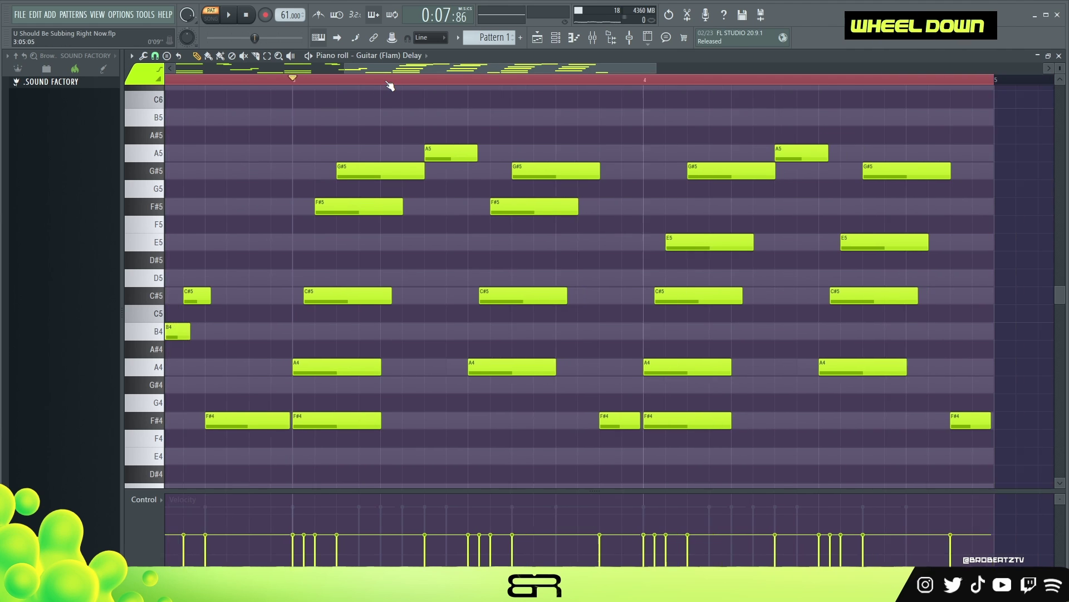
pyautogui.press('space')
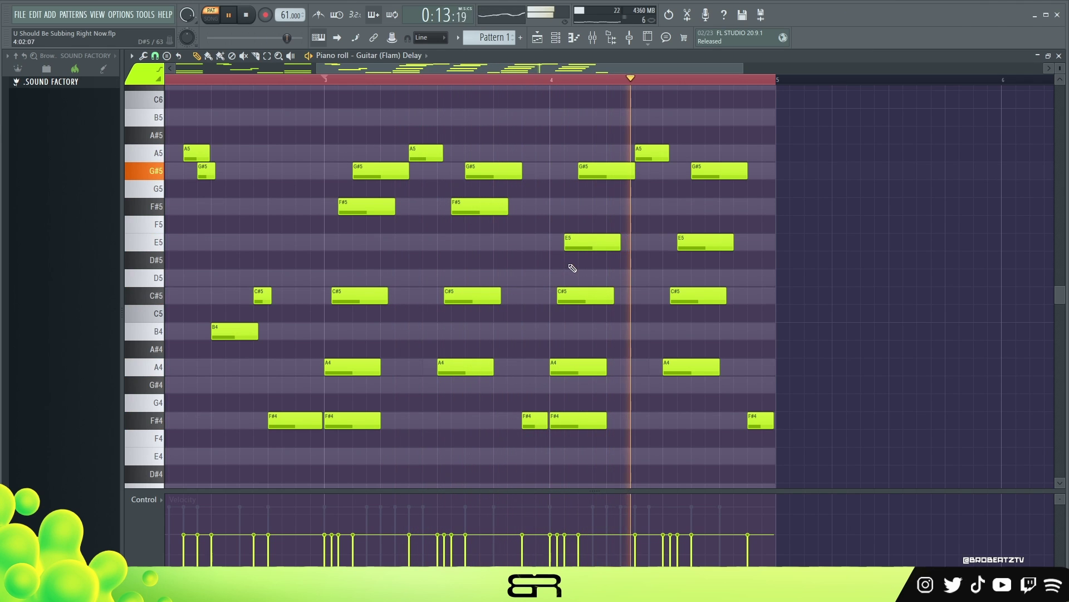
pyautogui.press('space')
# Step: Swap the chord parts of bars 3 and 4 so the E5 voicing comes first, and play from late in bar 2
pyautogui.moveTo(539, 126); pyautogui.dragTo(833, 437)
pyautogui.moveTo(1001, 460); pyautogui.dragTo(534, 132)
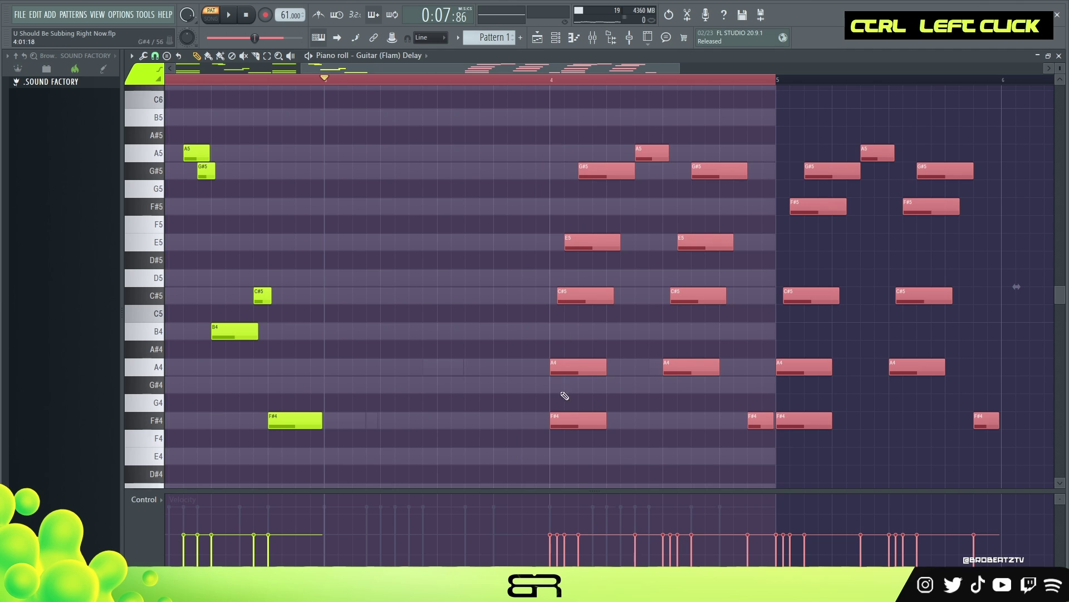
pyautogui.moveTo(561, 424); pyautogui.dragTo(335, 423)
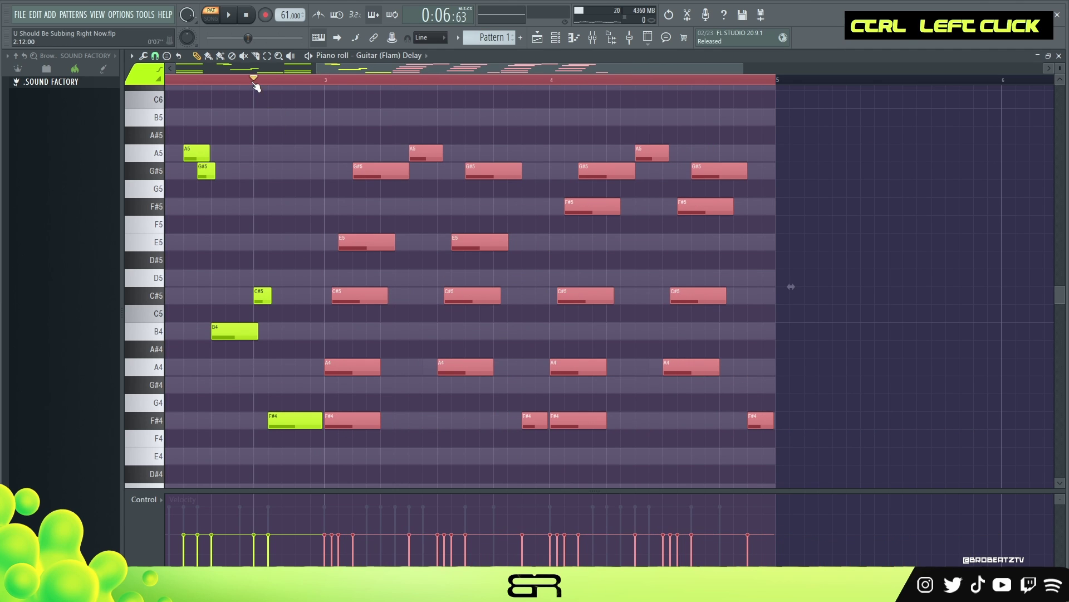
pyautogui.press('space')
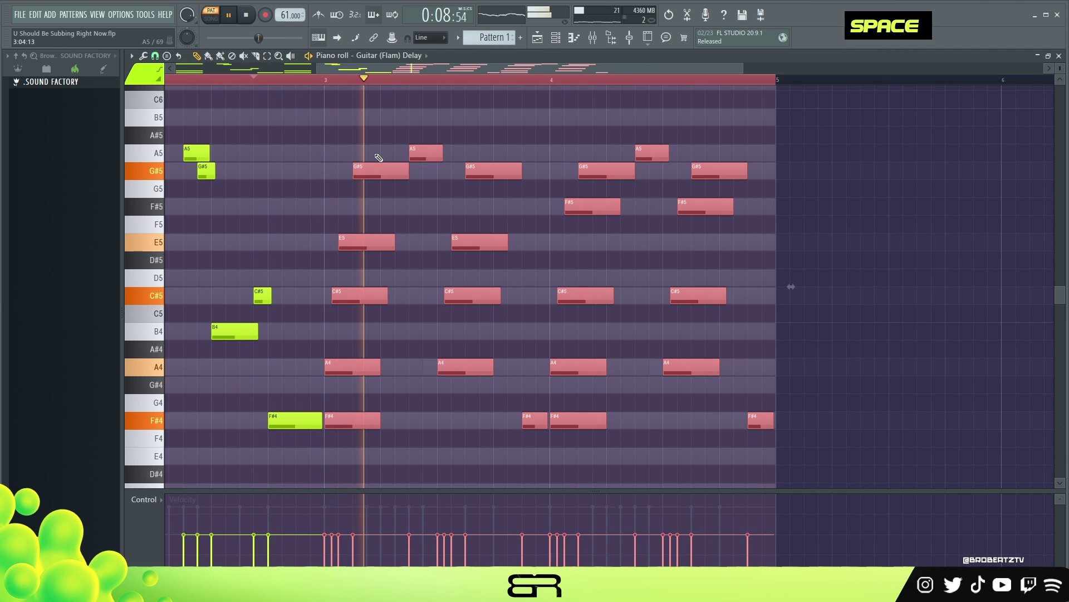
pyautogui.rightClick(411, 119)
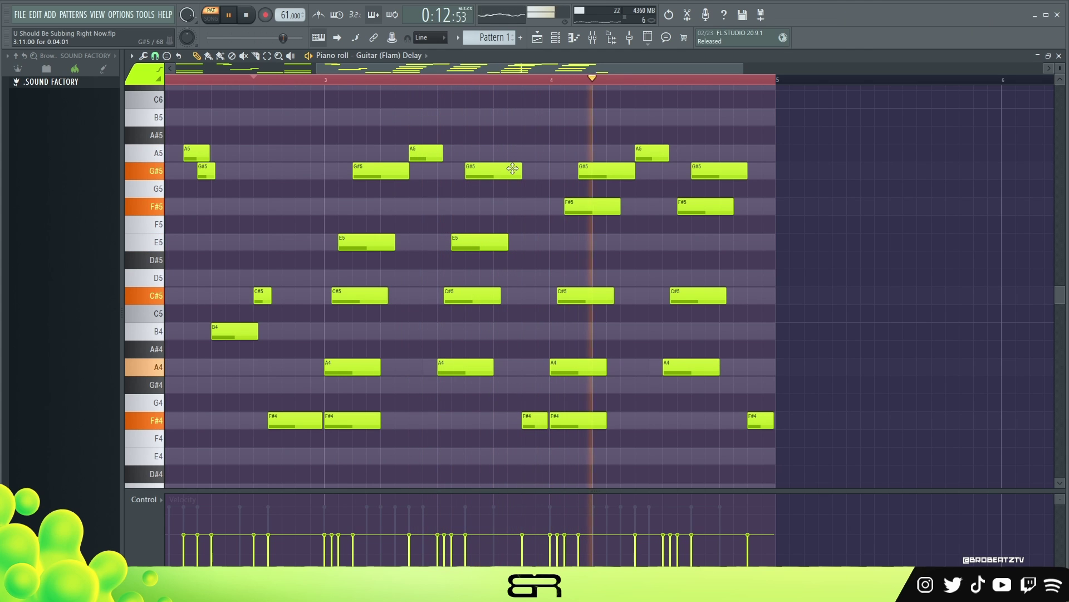
pyautogui.press('space')
pyautogui.scroll(-3, 495, 68)
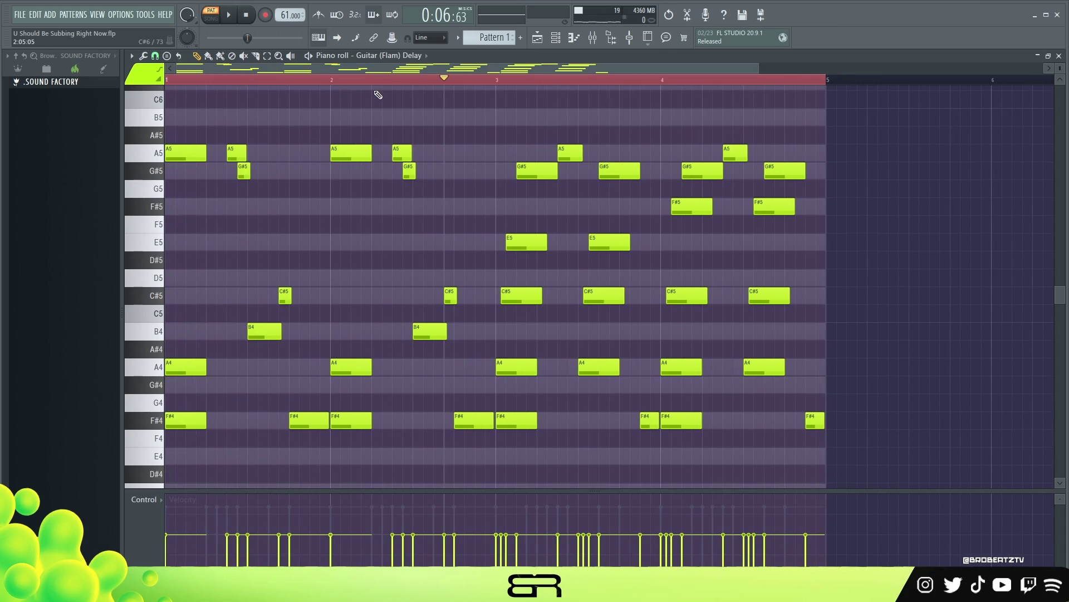
# Step: Open the piano roll of the Swell Strings (Trill/Thin) channel without its instrument window
pyautogui.press('F6')
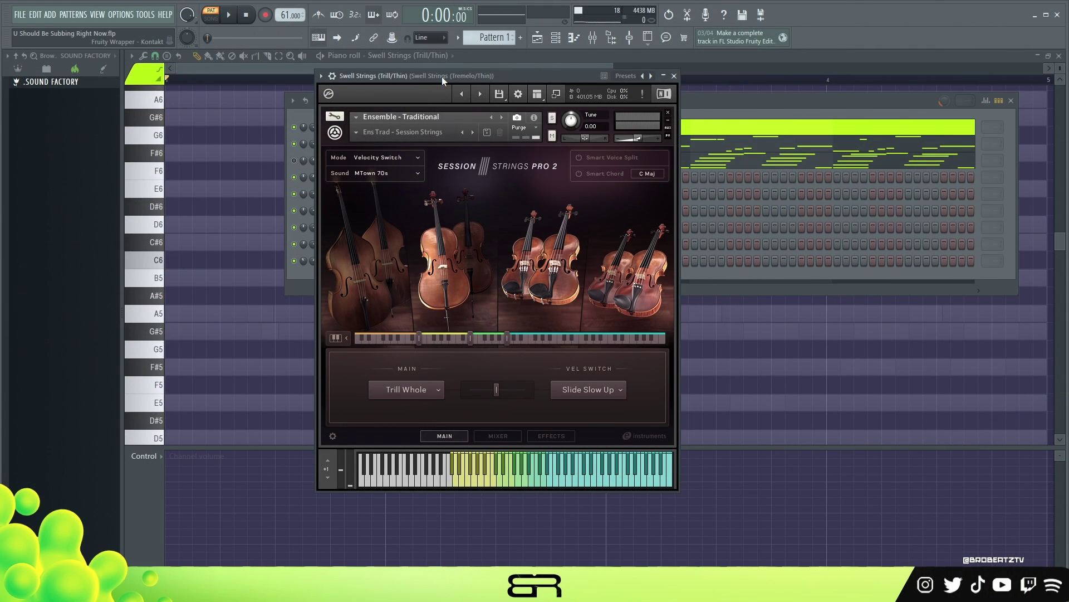
pyautogui.click(676, 76)
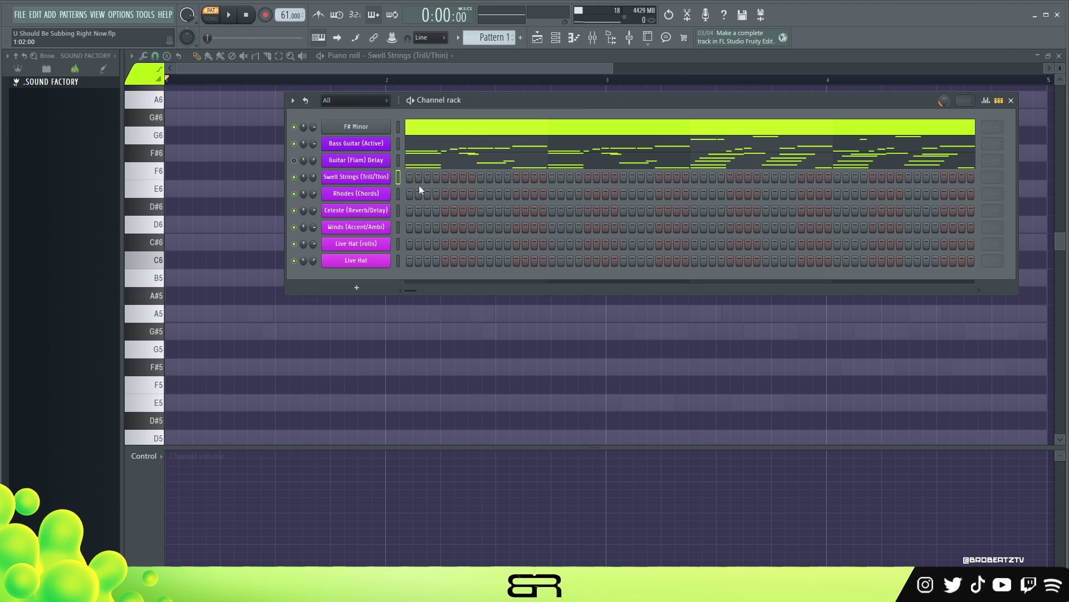
pyautogui.click(236, 70)
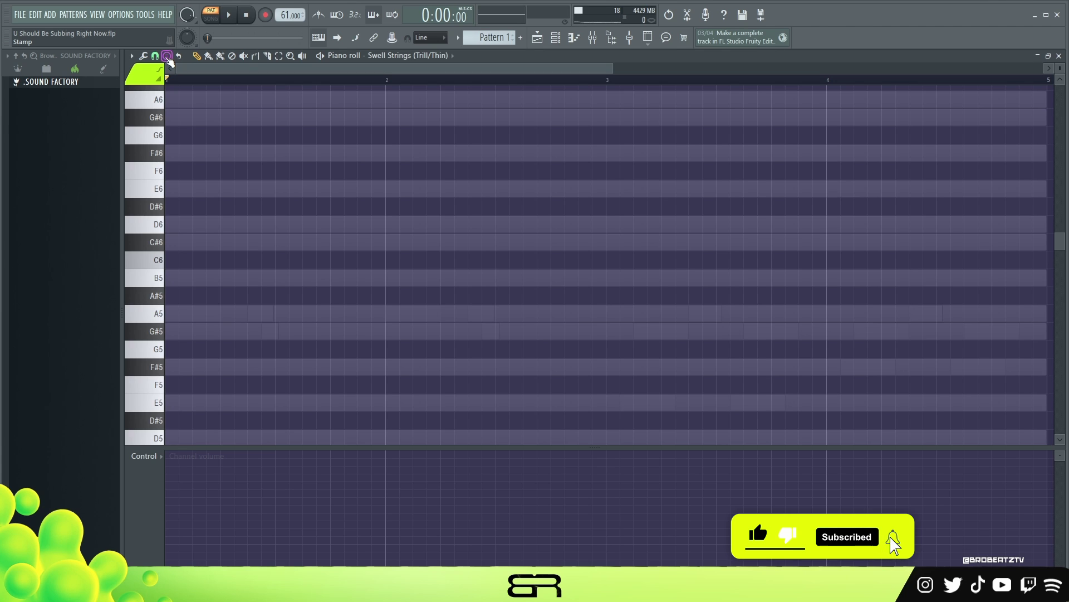
# Step: Stamp a Fifth chord on F#5 at the start of bar 1 and shorten both notes to end early in bar 2
pyautogui.click(168, 59)
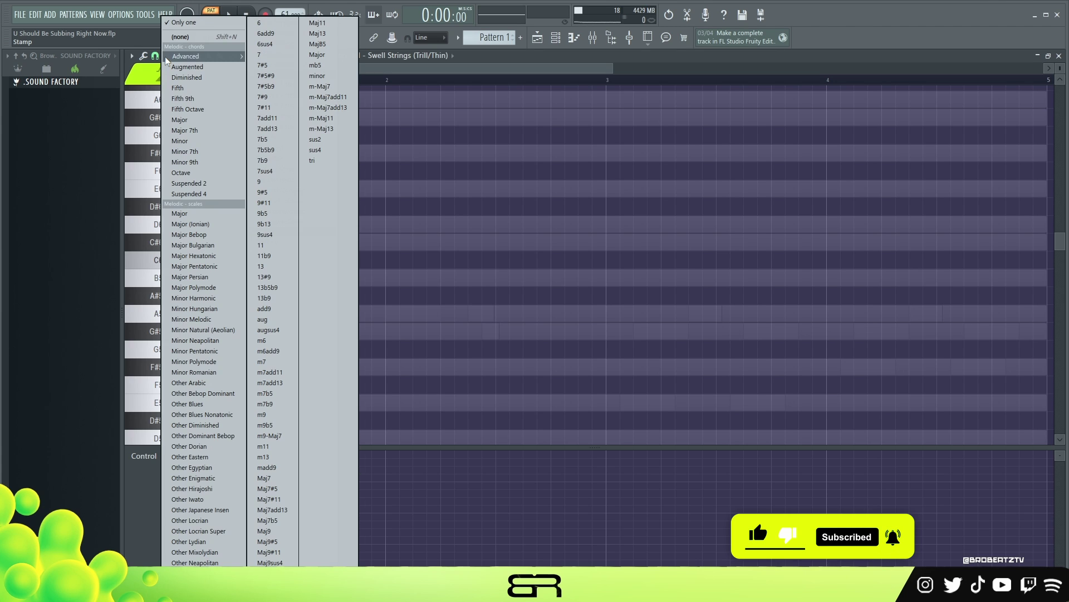
pyautogui.click(176, 89)
pyautogui.click(200, 366)
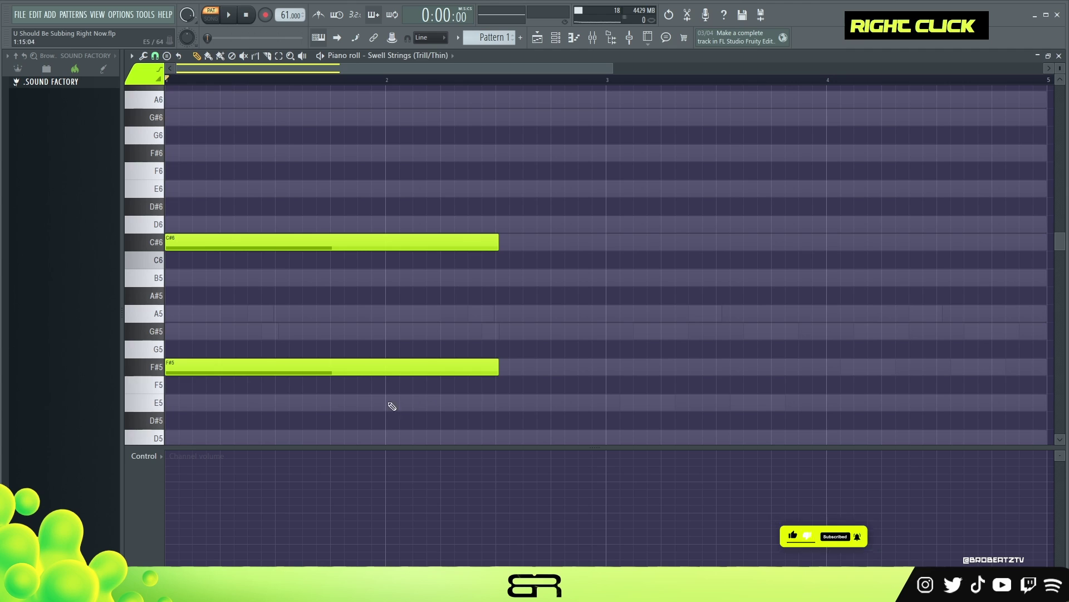
pyautogui.keyDown('ctrl'); pyautogui.moveTo(459, 179); pyautogui.dragTo(481, 370); pyautogui.keyUp('ctrl')
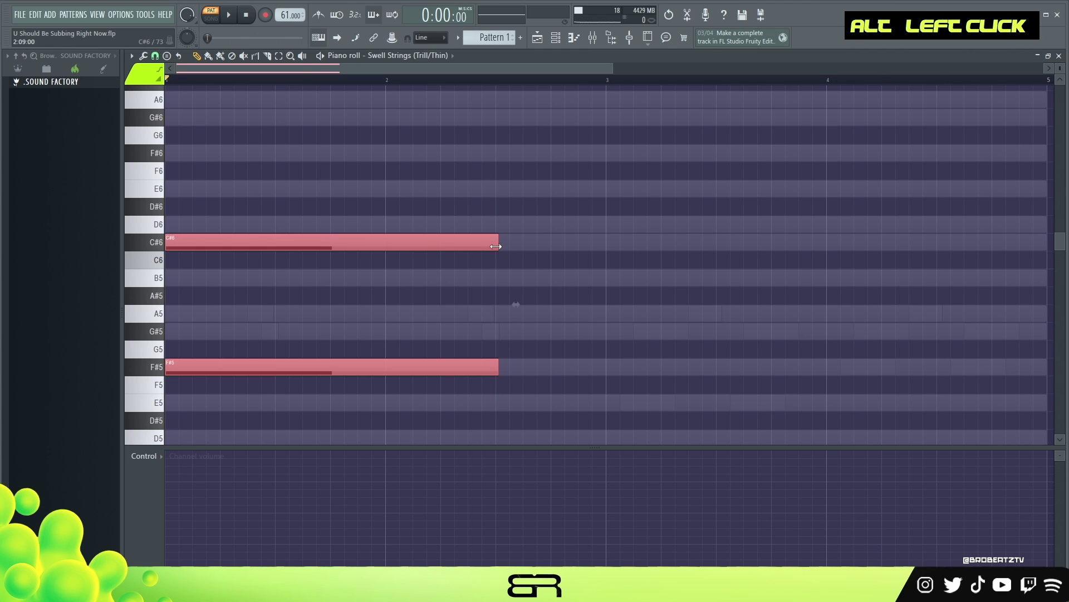
pyautogui.moveTo(496, 246); pyautogui.dragTo(427, 246)
pyautogui.click(500, 361)
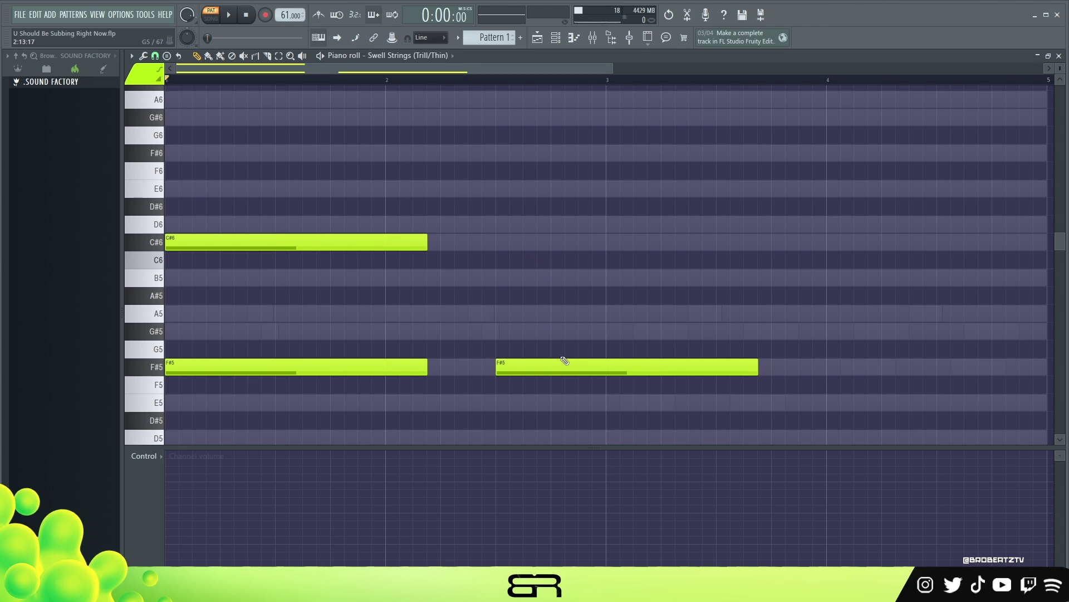
pyautogui.moveTo(517, 358)
pyautogui.mouseDown()
pyautogui.moveTo(509, 280)
pyautogui.moveTo(513, 291)
pyautogui.mouseUp()
pyautogui.click(491, 243)
pyautogui.rightClick(523, 260)
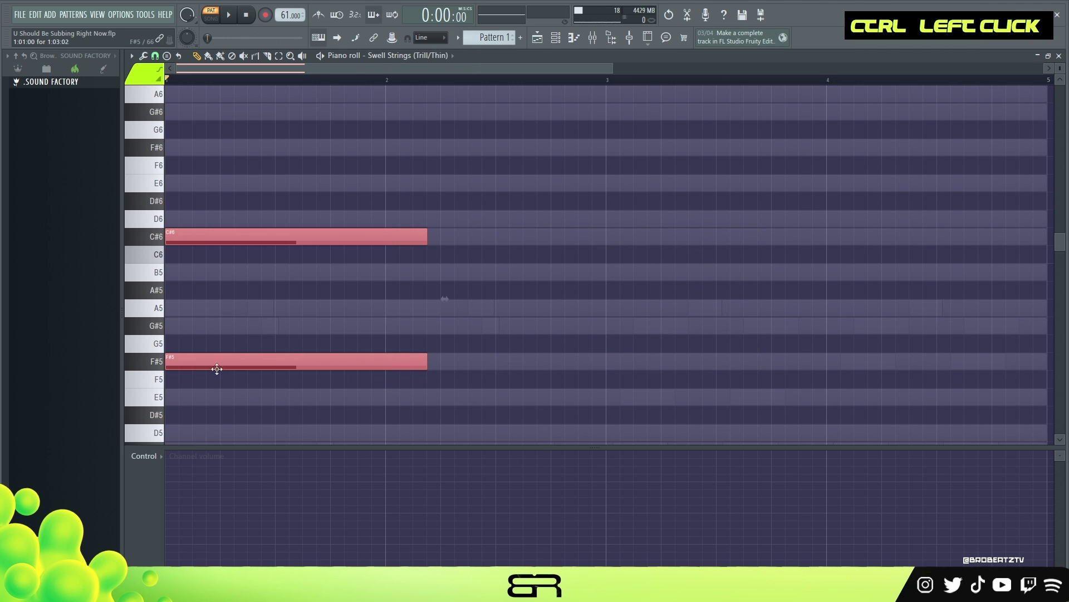
# Step: Duplicate the F#5 and C#6 string notes at the start of bar 3 and play the pattern
pyautogui.moveTo(217, 364); pyautogui.dragTo(674, 363)
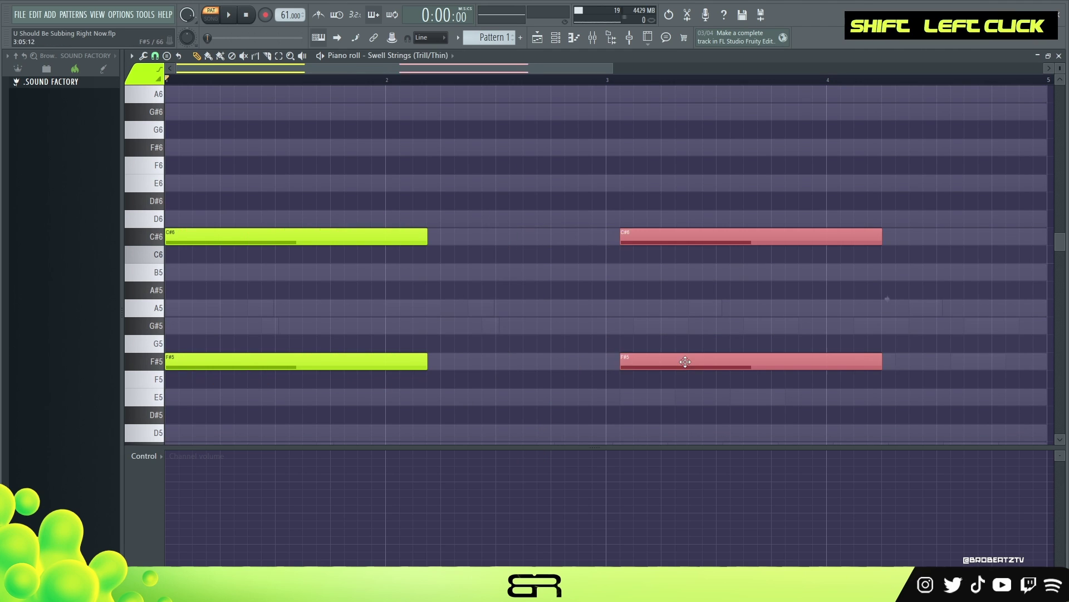
pyautogui.press('space')
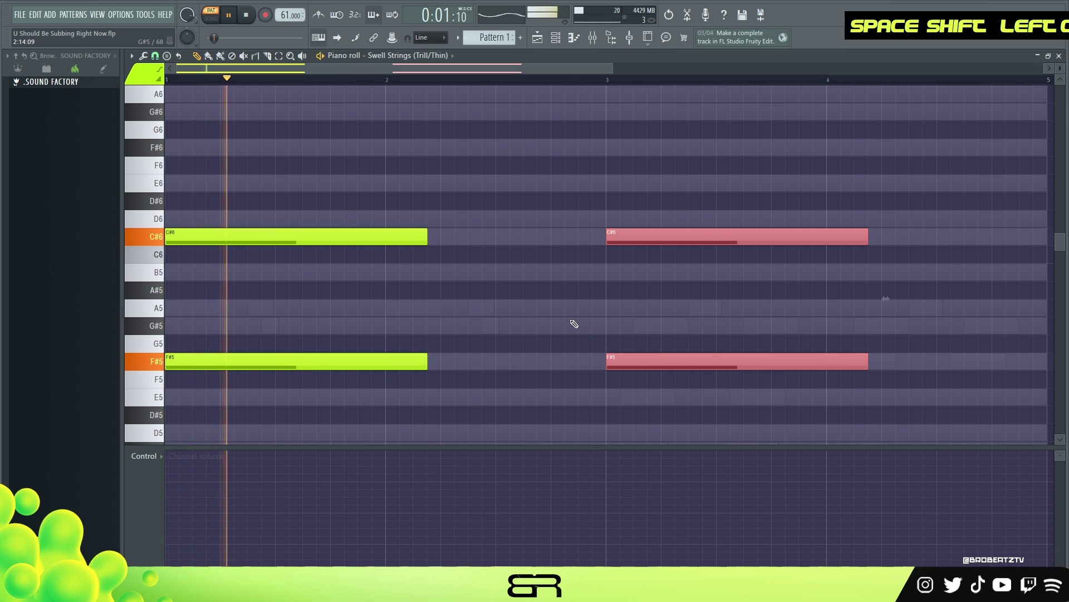
pyautogui.click(561, 37)
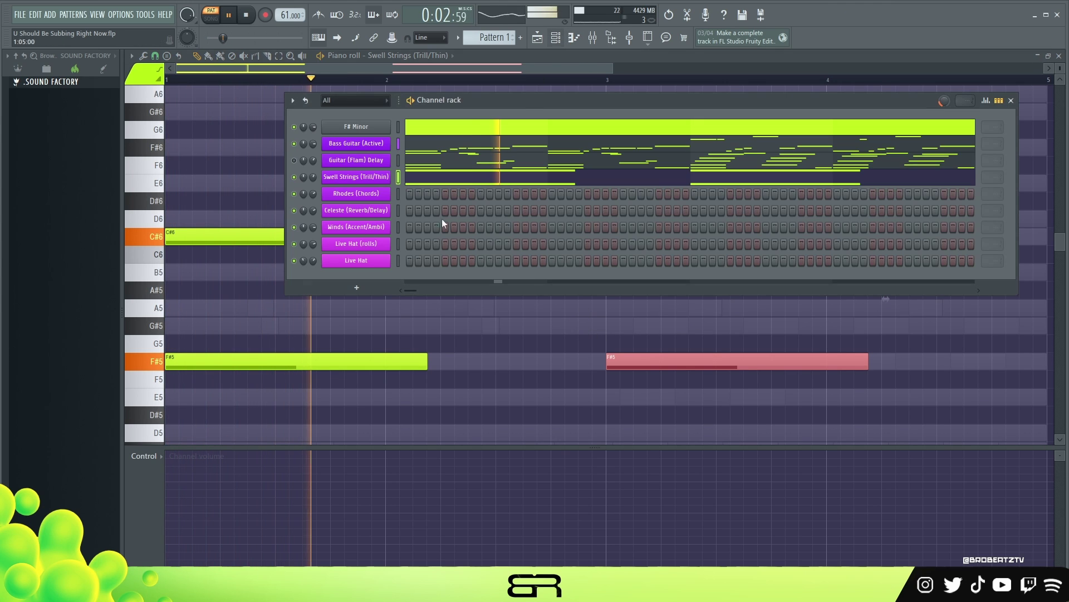
pyautogui.press('space')
pyautogui.rightClick(313, 194)
pyautogui.rightClick(314, 182)
pyautogui.click(326, 189)
pyautogui.rightClick(245, 165)
pyautogui.press('space')
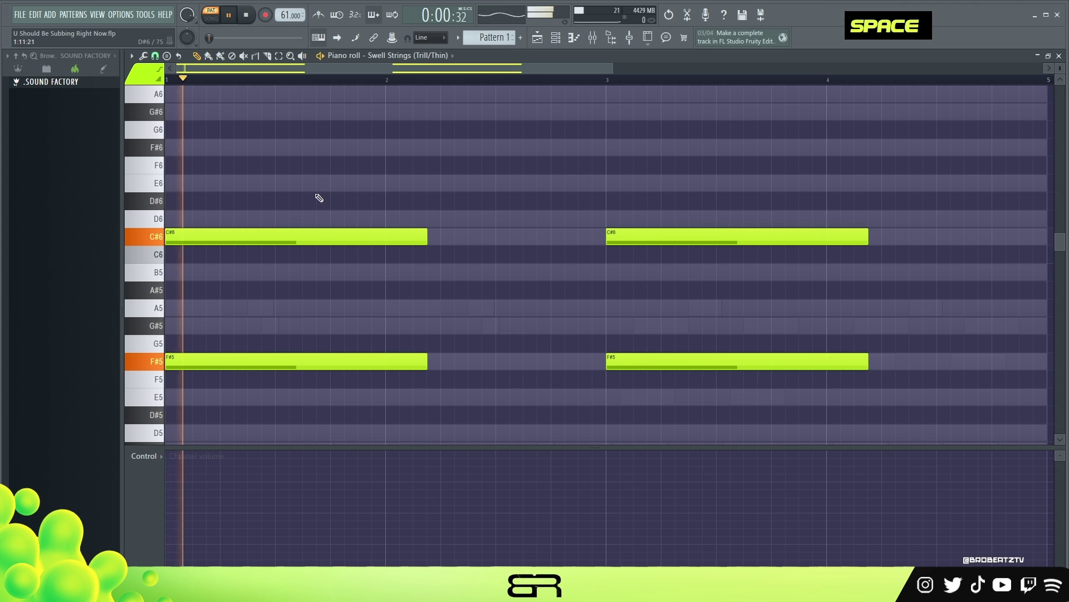
# Step: Lengthen all four string notes by about one beat during playback
pyautogui.moveTo(429, 192); pyautogui.dragTo(374, 388)
pyautogui.moveTo(813, 202); pyautogui.dragTo(872, 384)
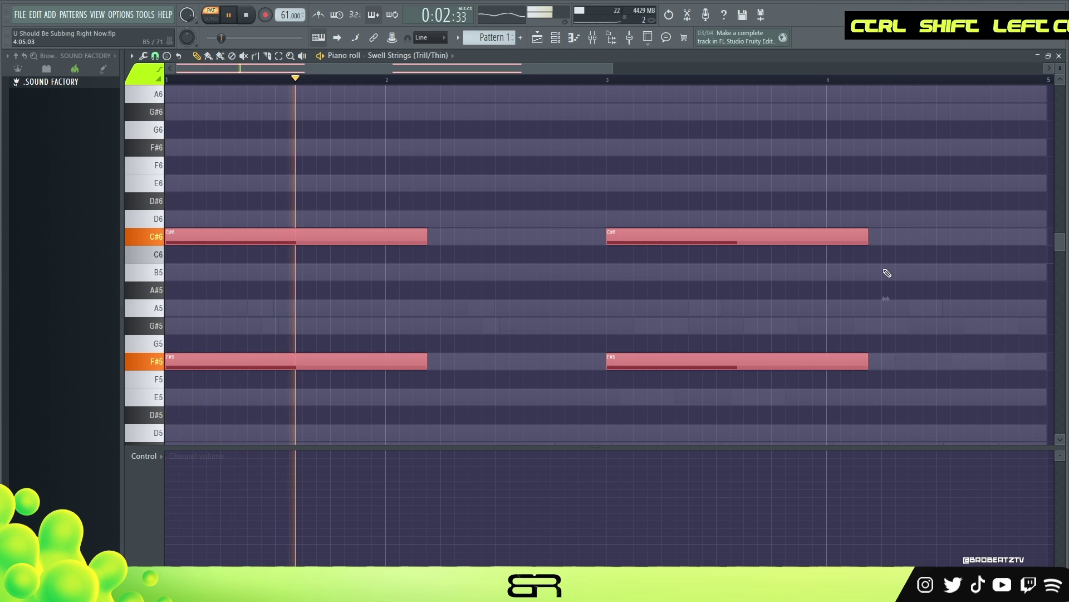
pyautogui.moveTo(868, 237); pyautogui.dragTo(923, 237)
pyautogui.rightClick(661, 162)
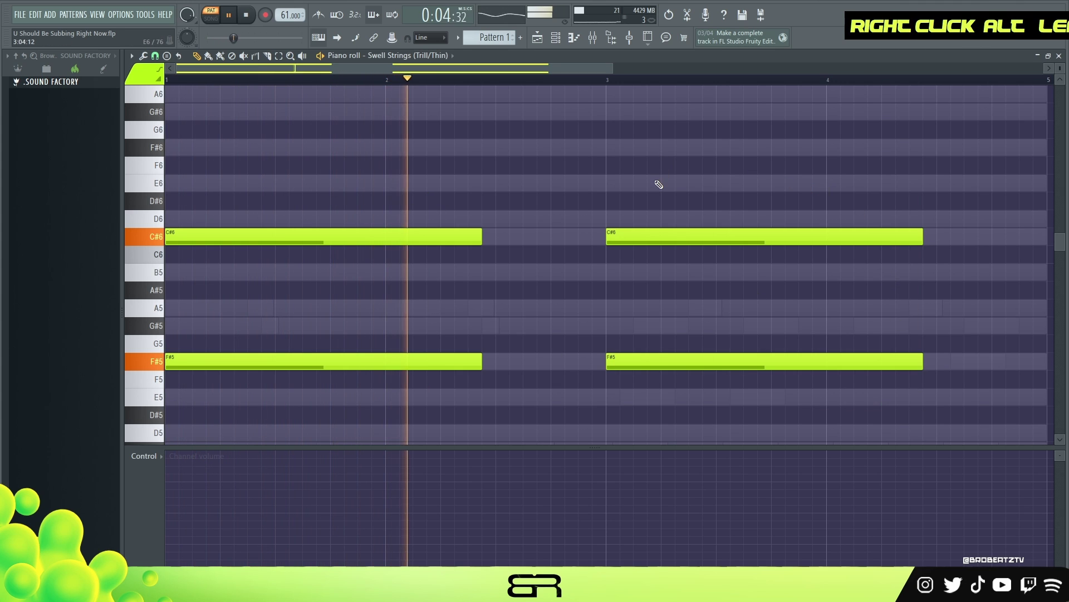
pyautogui.press('space')
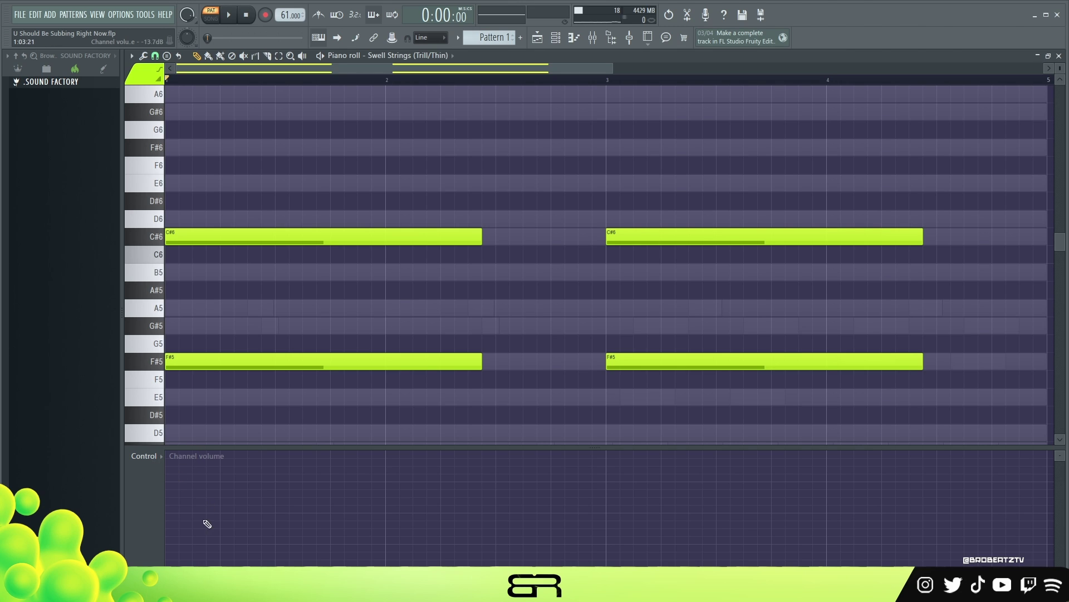
# Step: Draw a channel volume swell for the first strings chord, rising to the middle of bar 1 and fading until mid bar 2
pyautogui.moveTo(280, 502)
pyautogui.mouseDown()
pyautogui.moveTo(282, 487)
pyautogui.moveTo(308, 484)
pyautogui.moveTo(262, 519)
pyautogui.moveTo(389, 499)
pyautogui.mouseUp()
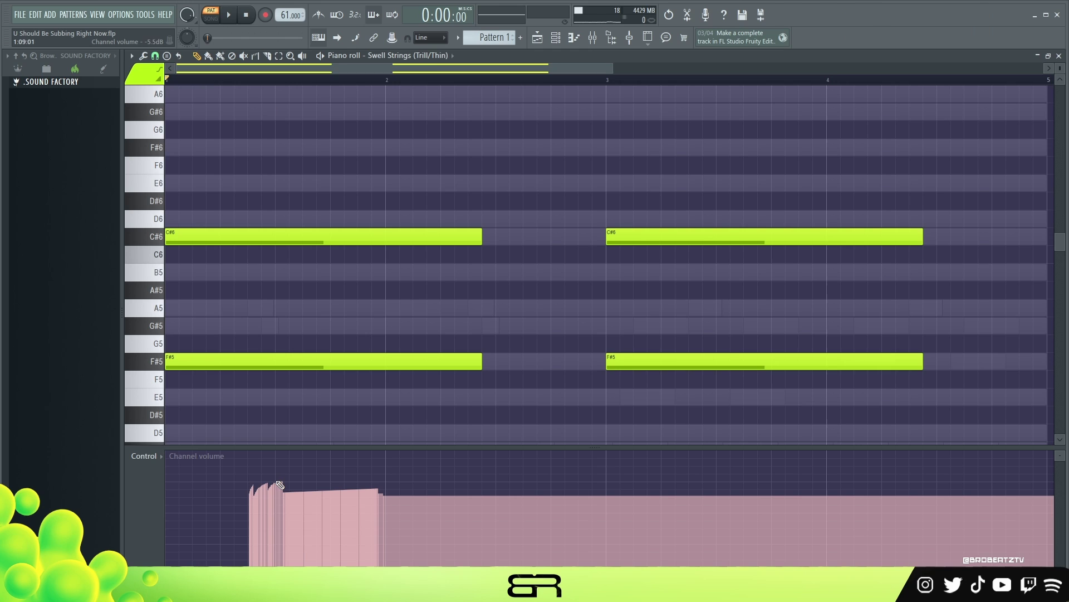
pyautogui.moveTo(280, 485); pyautogui.dragTo(170, 526)
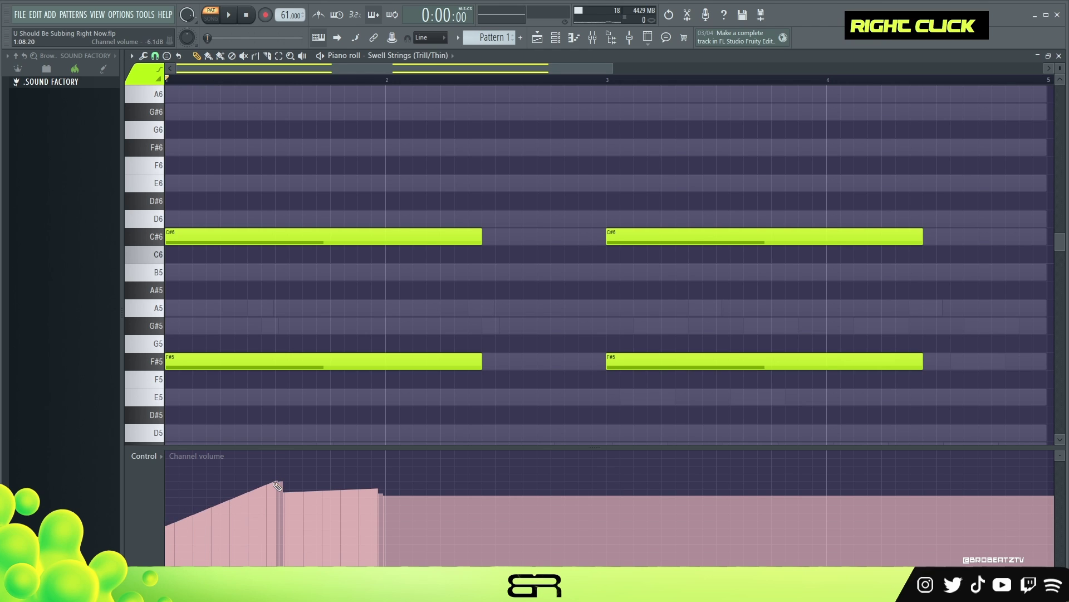
pyautogui.moveTo(277, 483); pyautogui.dragTo(506, 543)
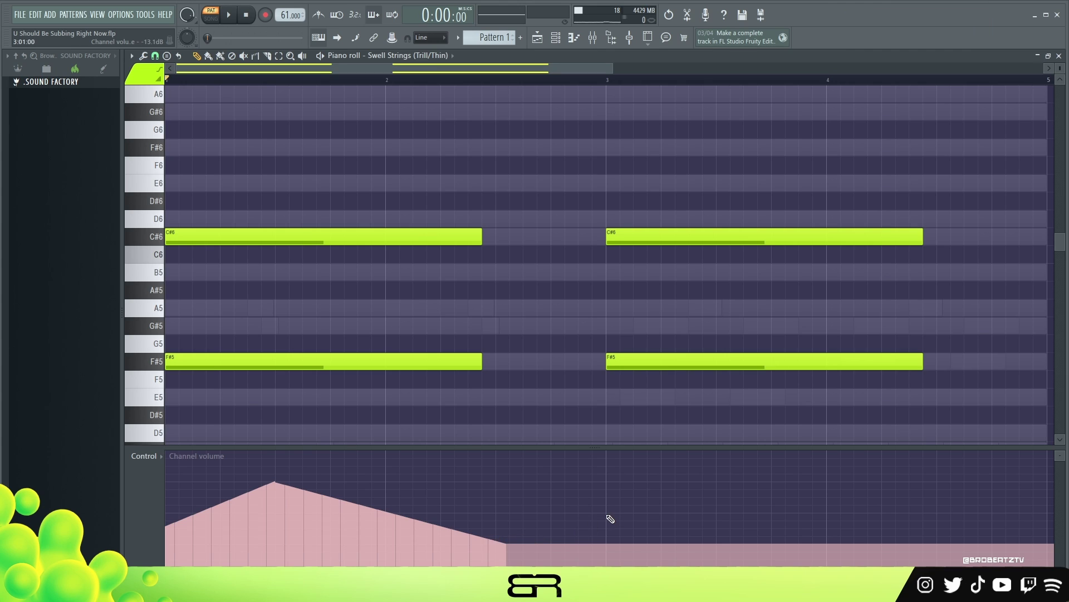
# Step: Draw a matching channel volume swell for the bar 3 strings chord, rising to mid bar and fading past mid bar 4, and play it
pyautogui.moveTo(607, 514); pyautogui.dragTo(686, 483)
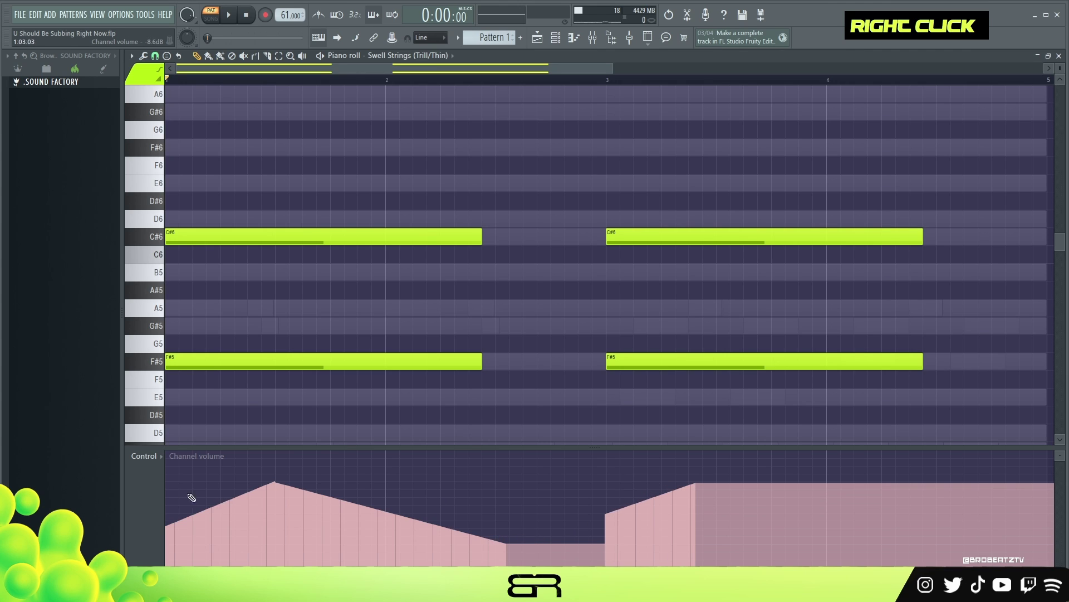
pyautogui.moveTo(605, 513)
pyautogui.mouseDown()
pyautogui.moveTo(734, 484)
pyautogui.moveTo(958, 539)
pyautogui.mouseUp()
pyautogui.press('space')
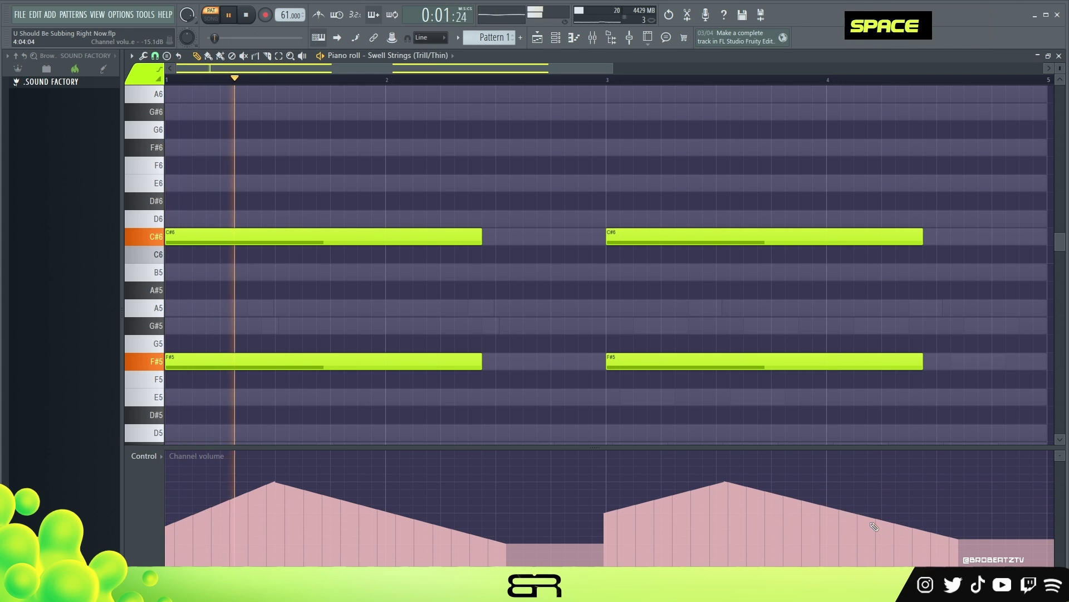
# Step: Round both volume swells by extending their peaks, and start the second swell slightly before bar 3 during playback
pyautogui.moveTo(274, 484)
pyautogui.mouseDown()
pyautogui.moveTo(333, 486)
pyautogui.moveTo(461, 527)
pyautogui.mouseUp()
pyautogui.moveTo(713, 485)
pyautogui.mouseDown()
pyautogui.moveTo(765, 480)
pyautogui.moveTo(945, 536)
pyautogui.mouseUp()
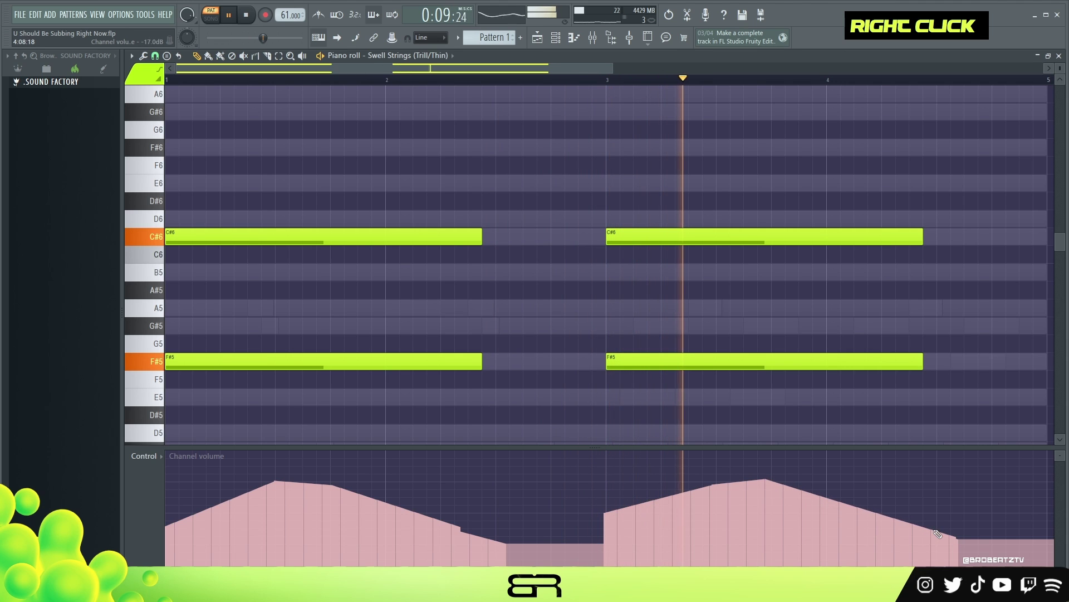
pyautogui.moveTo(596, 524); pyautogui.dragTo(628, 506)
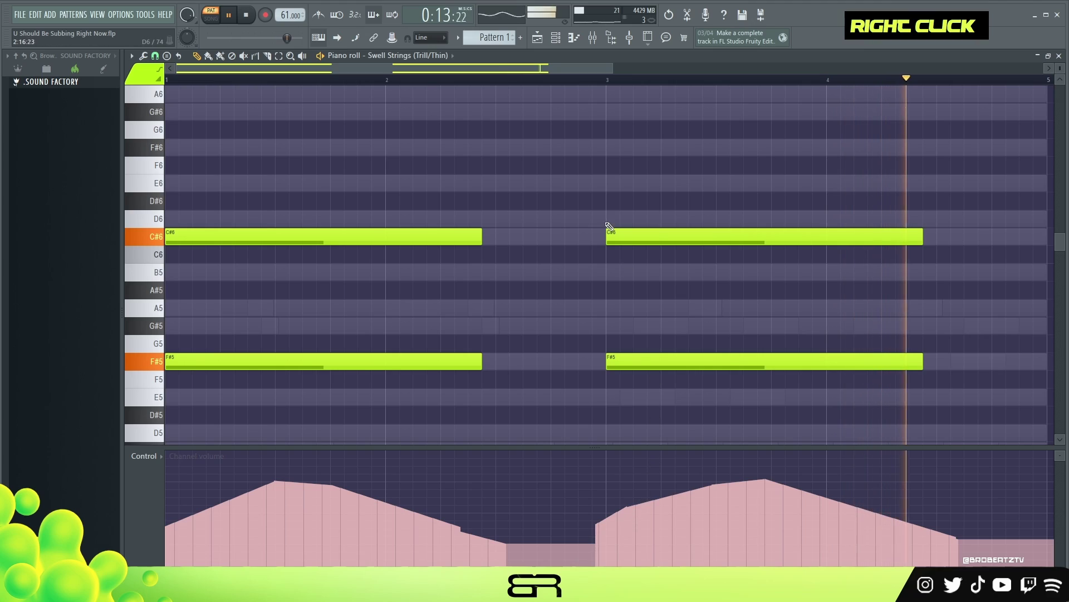
pyautogui.press('space')
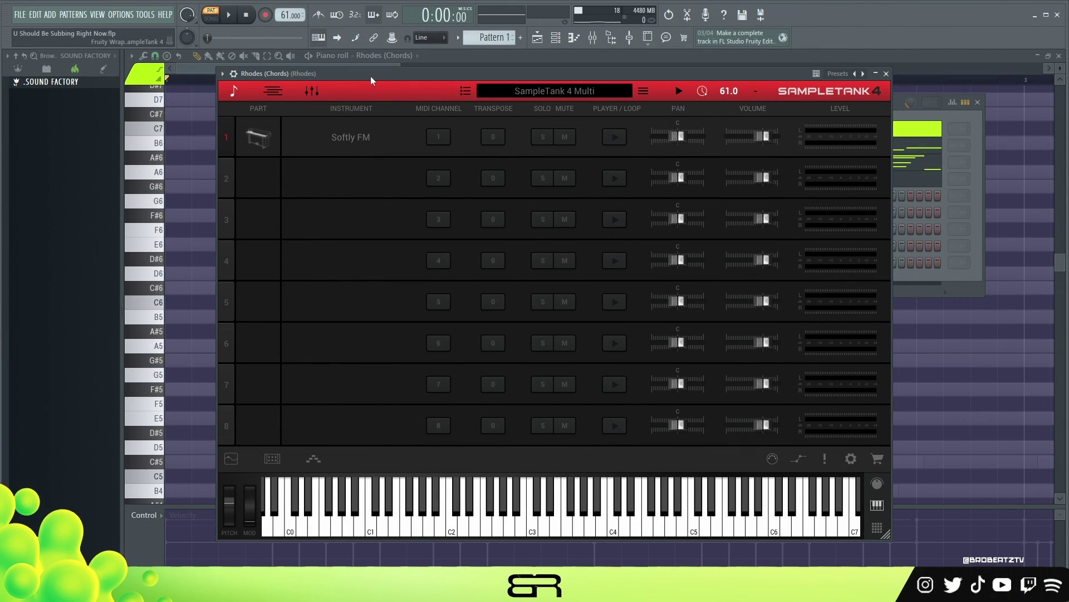
# Step: Stack a one-beat Rhodes chord of F#5, A5, C#6, E6, G#6 and B6 at the start of bar 1
pyautogui.rightClick(199, 165)
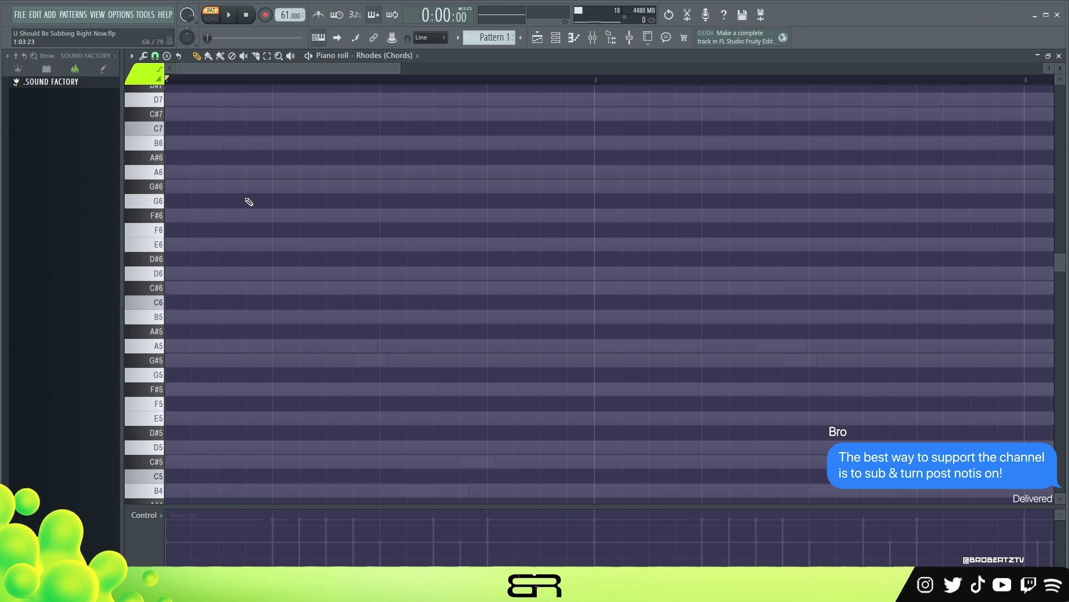
pyautogui.click(170, 389)
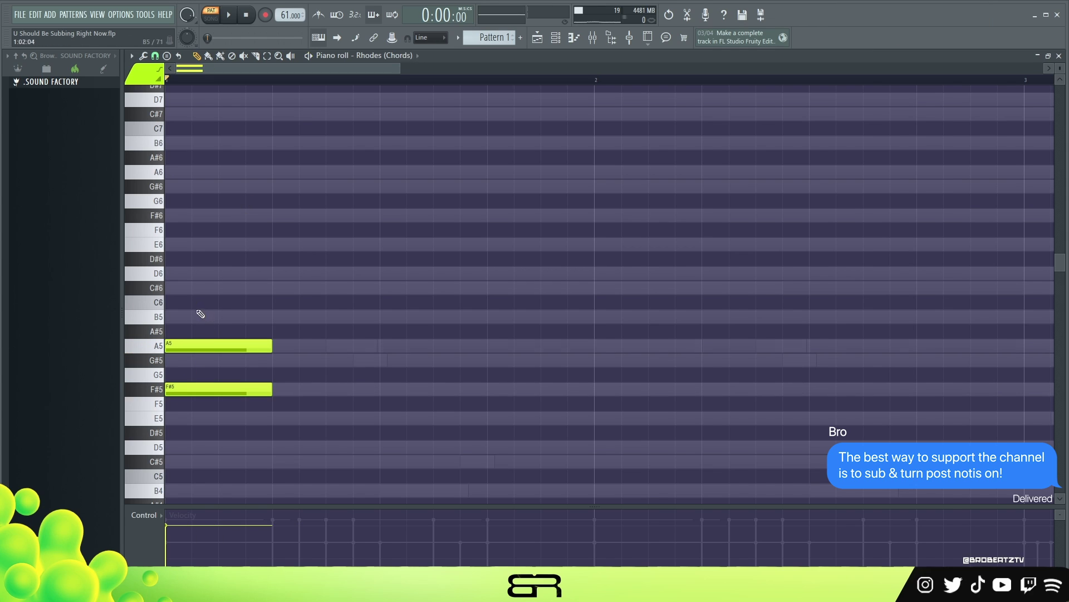
pyautogui.click(192, 287)
pyautogui.click(191, 244)
pyautogui.click(178, 186)
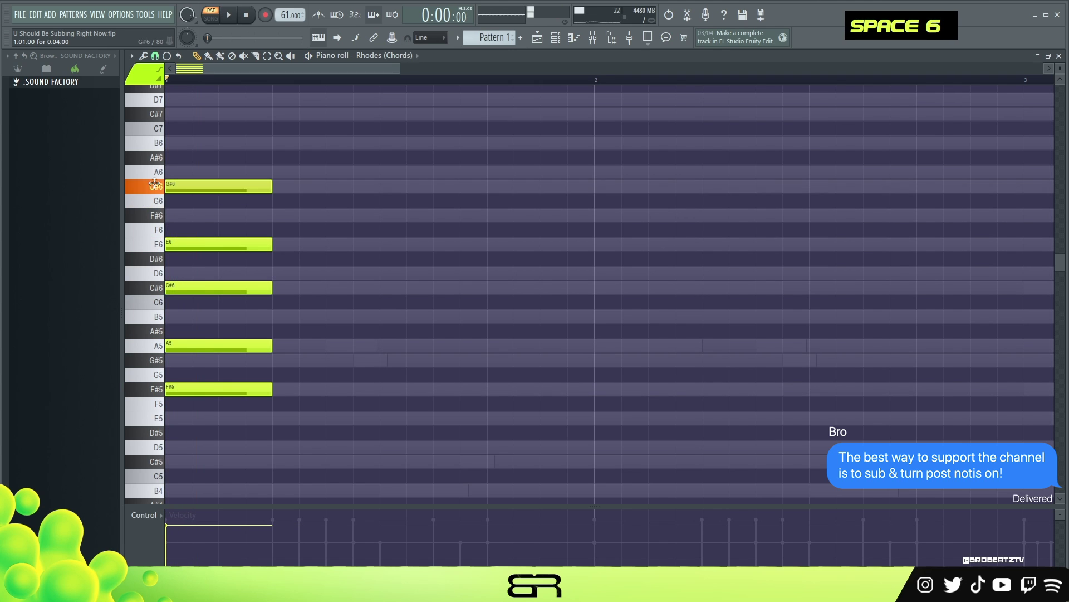
pyautogui.click(203, 142)
# Step: Try a D7 on top of the Rhodes chord, play it and remove the note
pyautogui.click(214, 98)
pyautogui.moveTo(214, 98); pyautogui.dragTo(189, 98)
pyautogui.press('space')
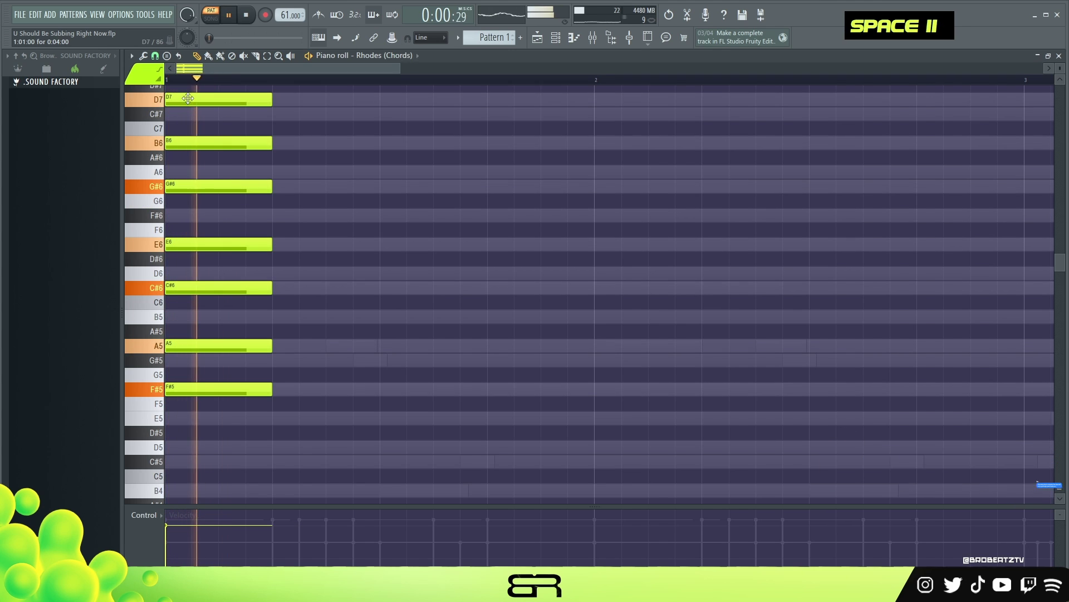
pyautogui.rightClick(188, 98)
pyautogui.press('space')
# Step: Move the whole Rhodes chord to the third beat of bar 1 and play it in context
pyautogui.moveTo(281, 109); pyautogui.dragTo(348, 390)
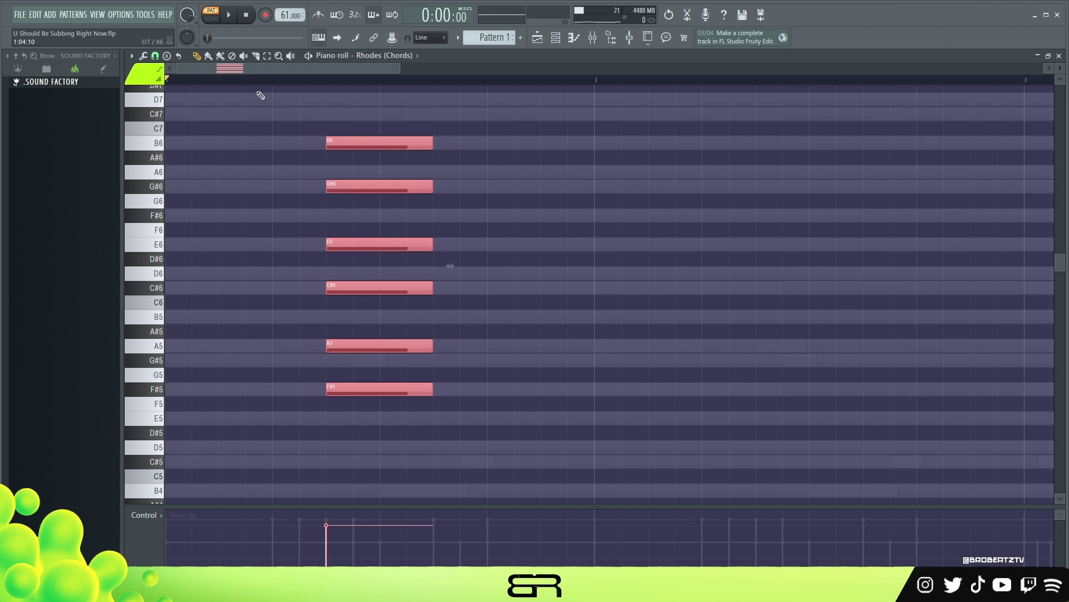
pyautogui.press('space')
pyautogui.press('space')
pyautogui.moveTo(366, 144); pyautogui.dragTo(420, 144)
pyautogui.press('space')
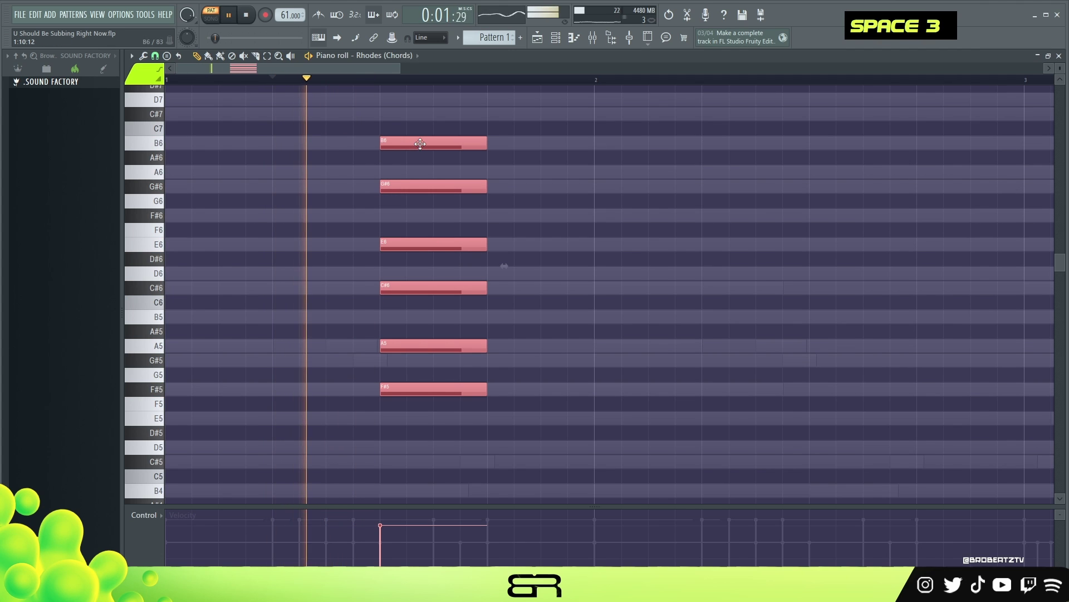
pyautogui.press('space')
pyautogui.press('space')
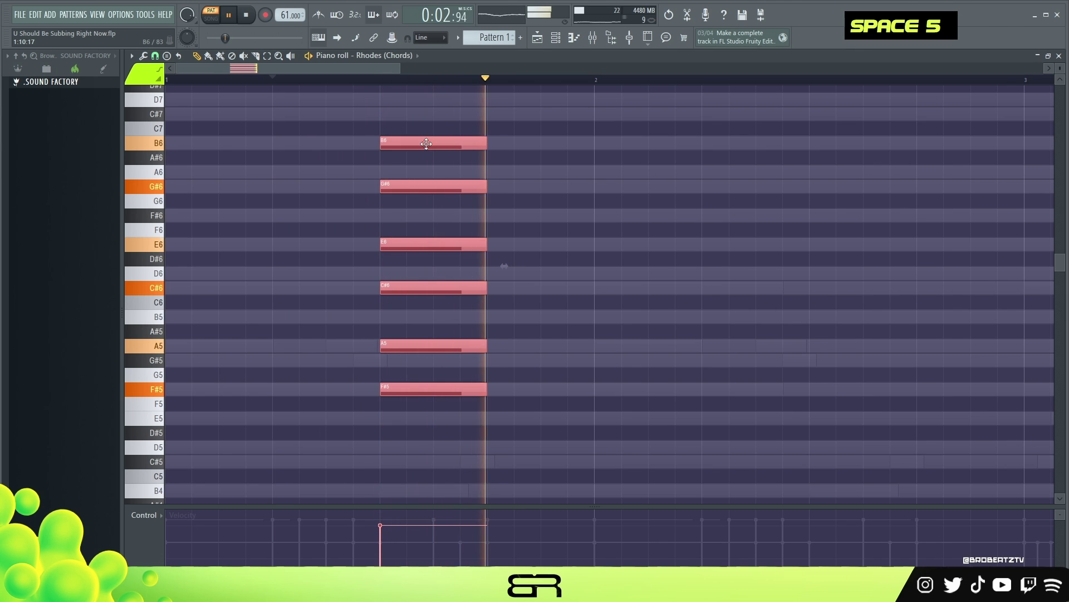
pyautogui.press('space')
# Step: Shift the whole chord half a beat later, midway between beats 3 and 4 of bar 1, and play it
pyautogui.rightClick(431, 170)
pyautogui.click(423, 185)
pyautogui.moveTo(387, 127); pyautogui.dragTo(479, 391)
pyautogui.moveTo(416, 147); pyautogui.dragTo(439, 148)
pyautogui.rightClick(418, 152)
pyautogui.press('space')
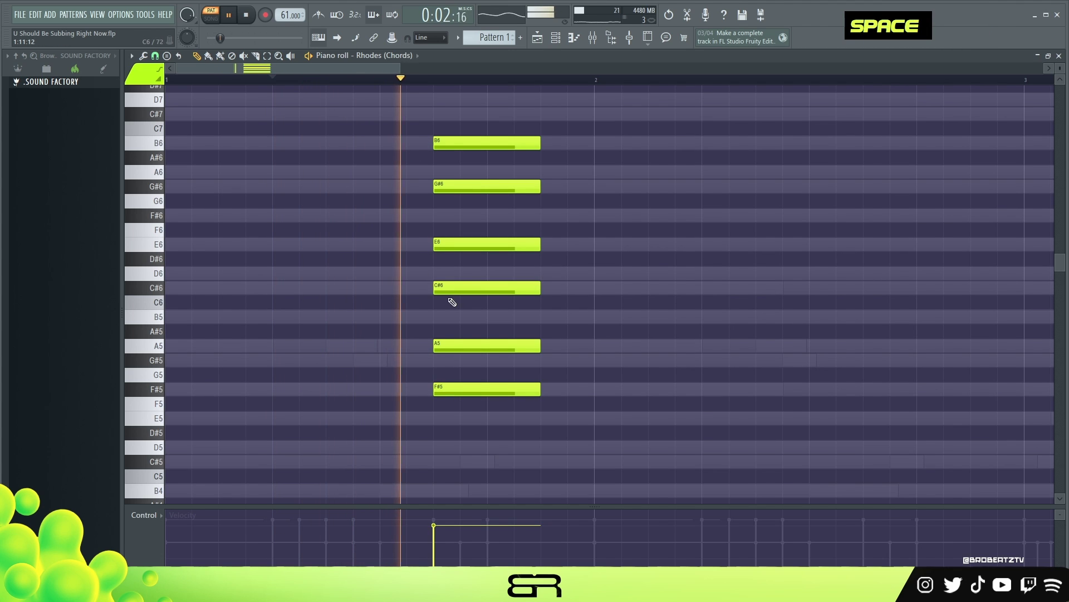
pyautogui.press('space')
pyautogui.moveTo(543, 121); pyautogui.dragTo(514, 438)
pyautogui.moveTo(511, 129)
pyautogui.mouseDown()
pyautogui.moveTo(499, 128)
pyautogui.moveTo(501, 388)
pyautogui.mouseUp()
pyautogui.rightClick(500, 127)
pyautogui.moveTo(482, 148)
pyautogui.mouseDown()
pyautogui.moveTo(429, 150)
pyautogui.moveTo(510, 179)
pyautogui.moveTo(470, 192)
pyautogui.mouseUp()
pyautogui.rightClick(523, 184)
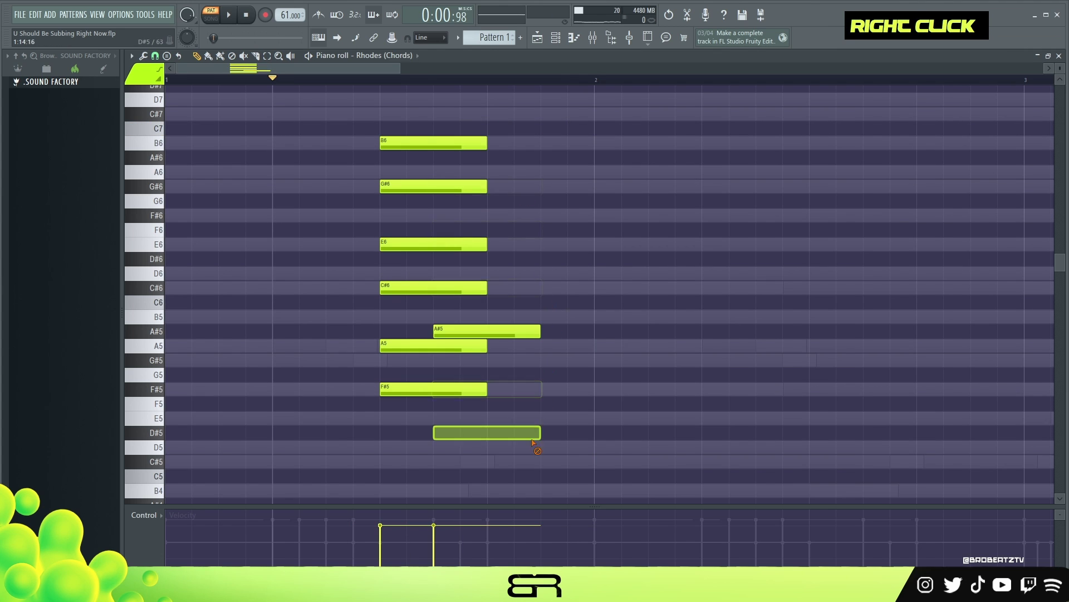
pyautogui.moveTo(510, 110); pyautogui.dragTo(393, 437)
pyautogui.moveTo(420, 393); pyautogui.dragTo(472, 397)
pyautogui.rightClick(526, 407)
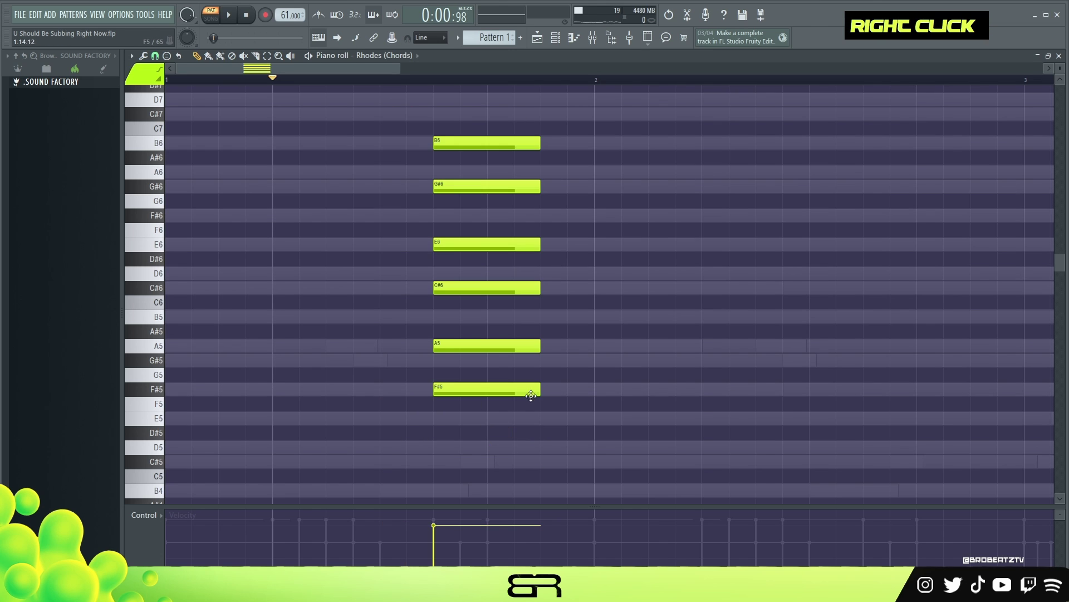
# Step: Lengthen all six chord notes by about half a beat, ending just before bar 2
pyautogui.moveTo(561, 416); pyautogui.dragTo(394, 92)
pyautogui.moveTo(538, 172); pyautogui.dragTo(588, 172)
pyautogui.rightClick(557, 188)
# Step: Strum the chord's upper notes by delaying E6 slightly, G#6 a little more and B6 the most, and play it
pyautogui.scroll(-2, 424, 329)
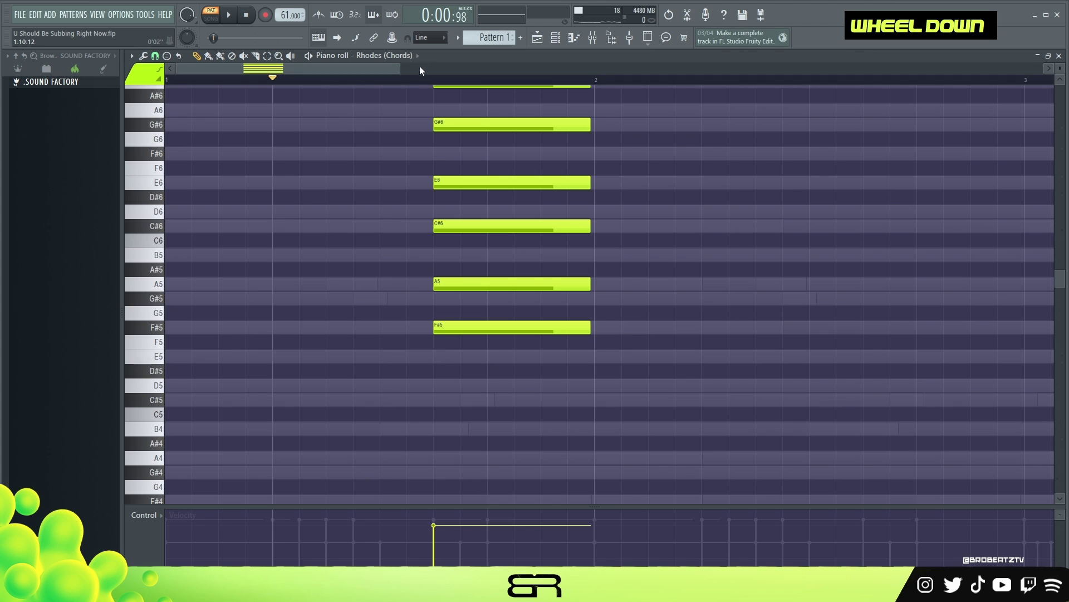
pyautogui.scroll(2, 440, 200)
pyautogui.keyDown('ctrl'); pyautogui.click(458, 170); pyautogui.keyUp('ctrl')
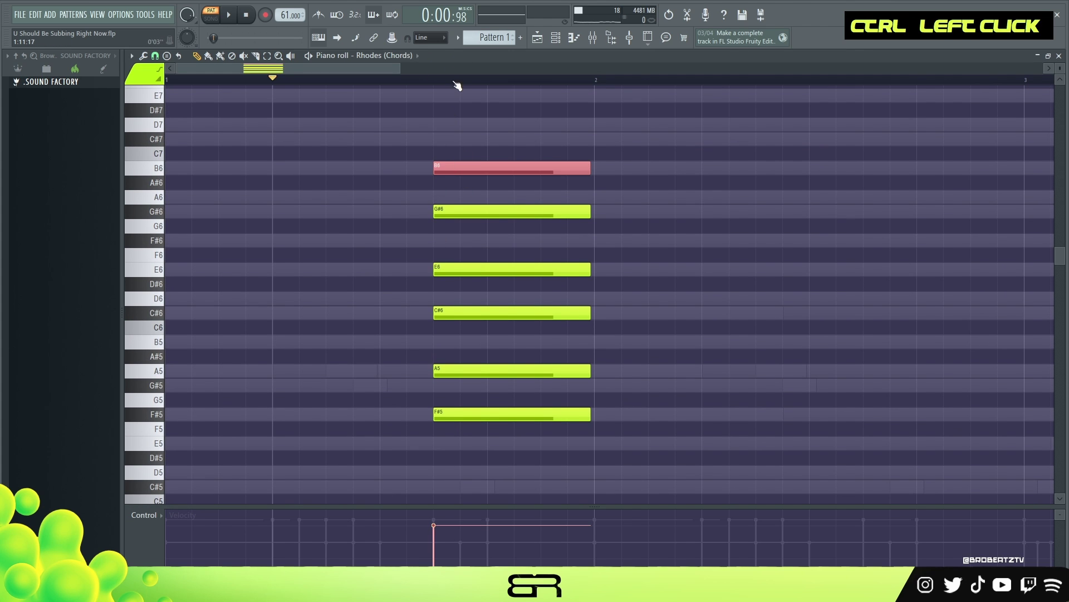
pyautogui.scroll(3, 455, 86)
pyautogui.keyDown('shift'); pyautogui.scroll(-1, 442, 169); pyautogui.keyUp('shift')
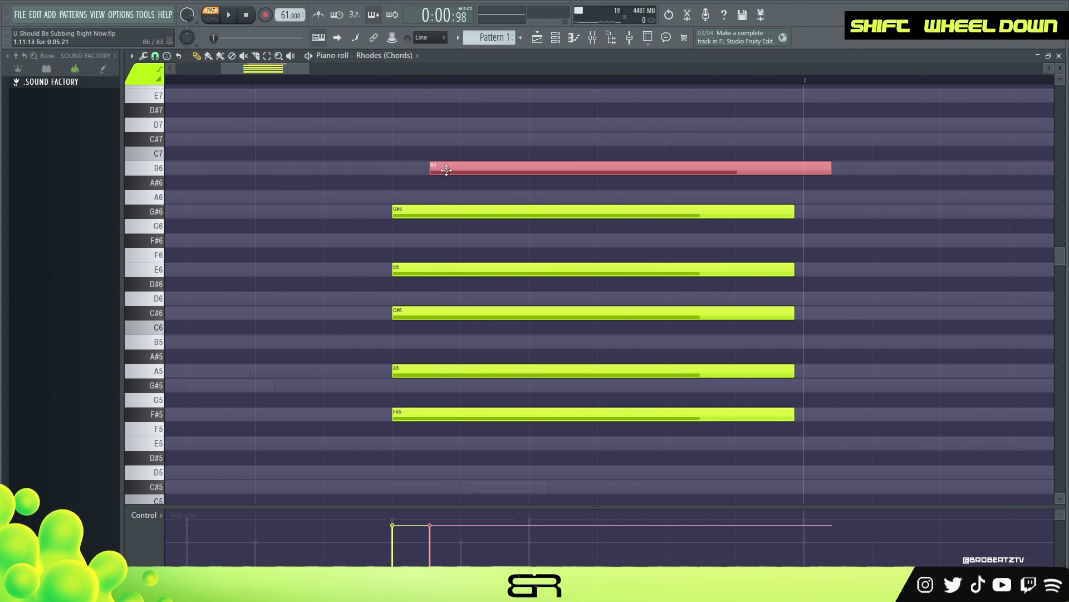
pyautogui.keyDown('ctrl'); pyautogui.click(437, 213); pyautogui.keyUp('ctrl')
pyautogui.keyDown('shift'); pyautogui.scroll(-2, 418, 212); pyautogui.keyUp('shift')
pyautogui.keyDown('ctrl'); pyautogui.click(433, 270); pyautogui.keyUp('ctrl')
pyautogui.keyDown('shift'); pyautogui.scroll(-1, 433, 270); pyautogui.keyUp('shift')
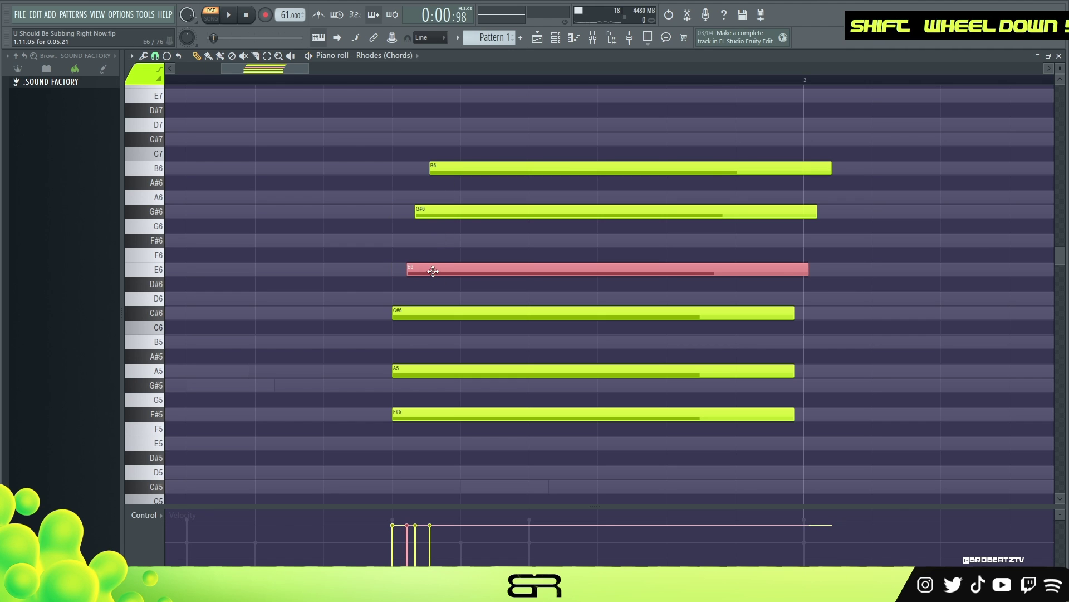
pyautogui.keyDown('shift'); pyautogui.scroll(1, 435, 267); pyautogui.keyUp('shift')
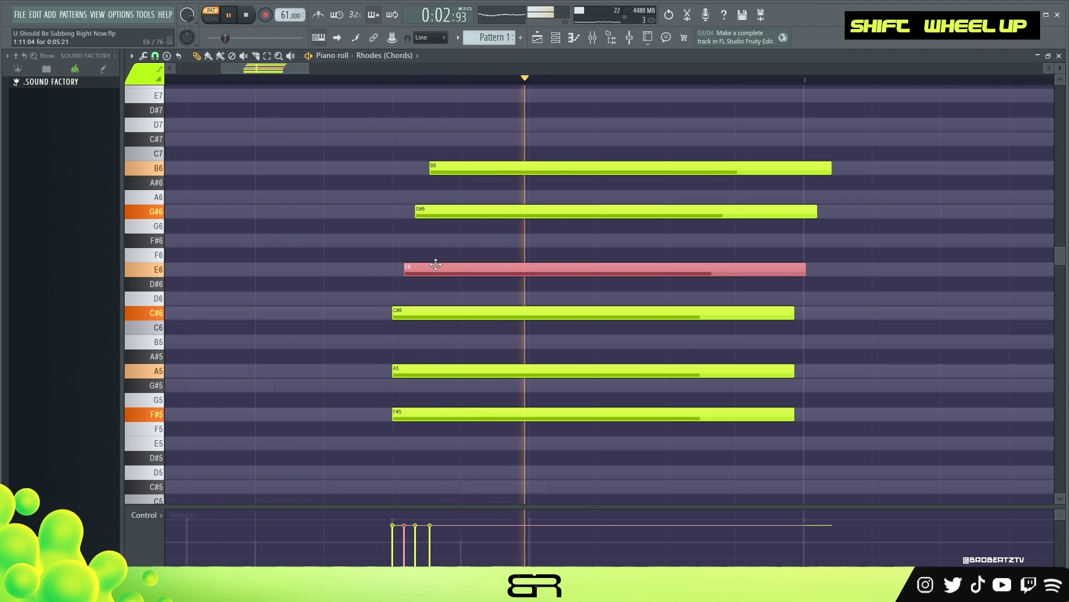
pyautogui.press('space')
# Step: Lower the velocities of A5, C#6, E6 and G#6 in a rising ramp, and raise the whole chord's velocity slightly
pyautogui.keyDown('ctrl'); pyautogui.moveTo(442, 191); pyautogui.dragTo(496, 377); pyautogui.keyUp('ctrl')
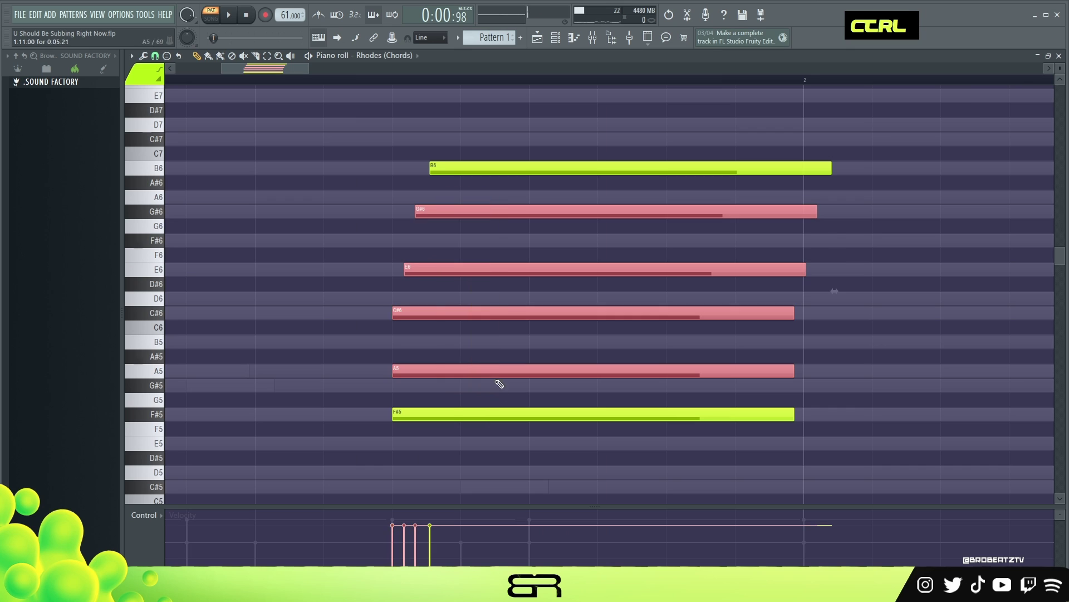
pyautogui.rightClick(390, 541)
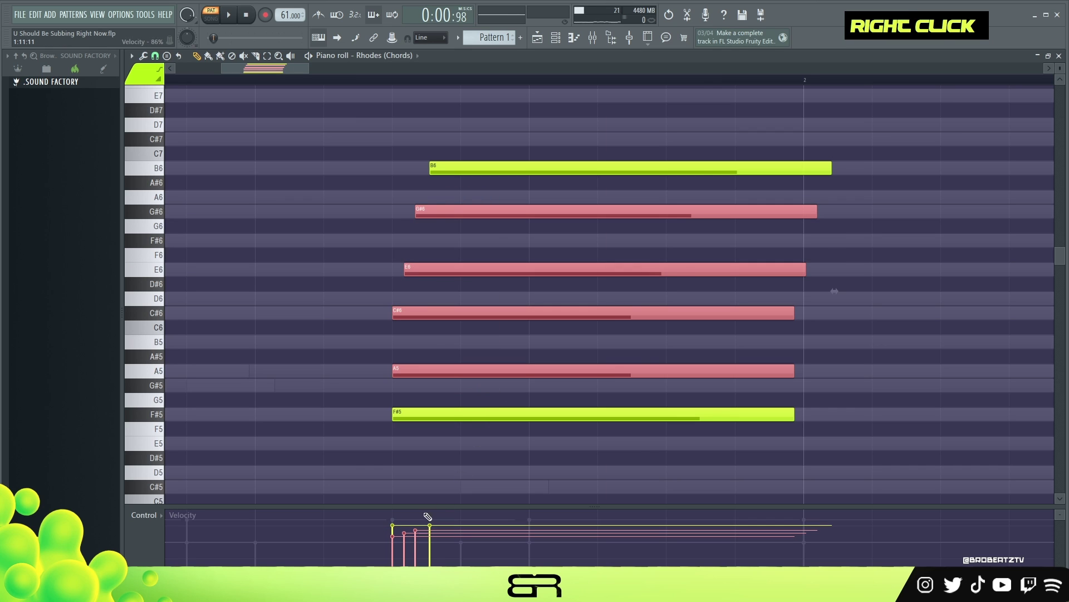
pyautogui.press('space')
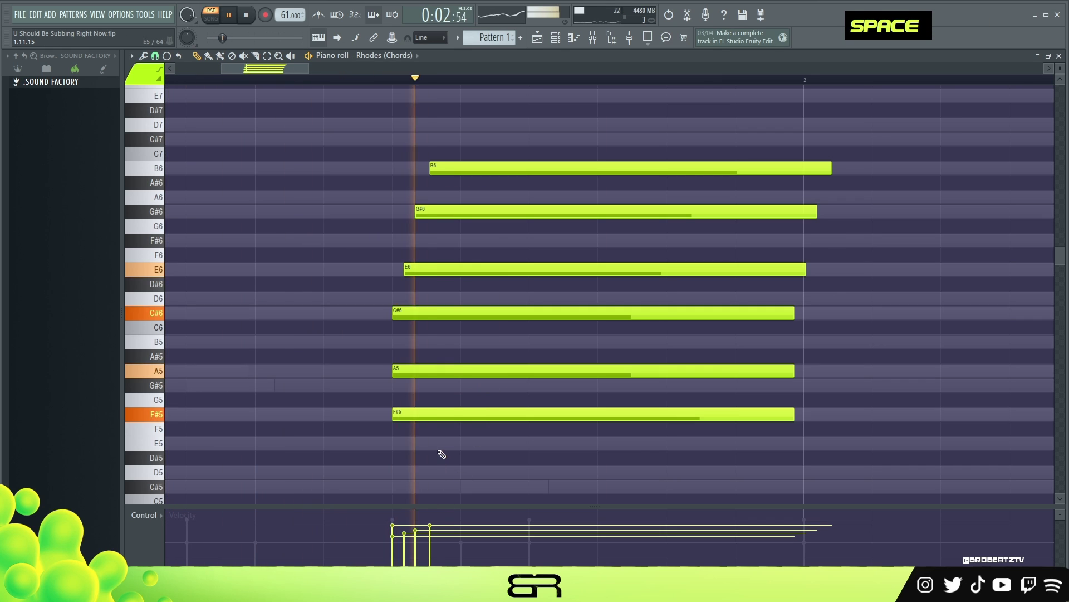
pyautogui.press('space')
pyautogui.keyDown('ctrl'); pyautogui.click(585, 384); pyautogui.keyUp('ctrl')
pyautogui.scroll(1, 207, 341)
# Step: Place a short E5 grace note directly before the Rhodes chord
pyautogui.scroll(-4, 307, 367)
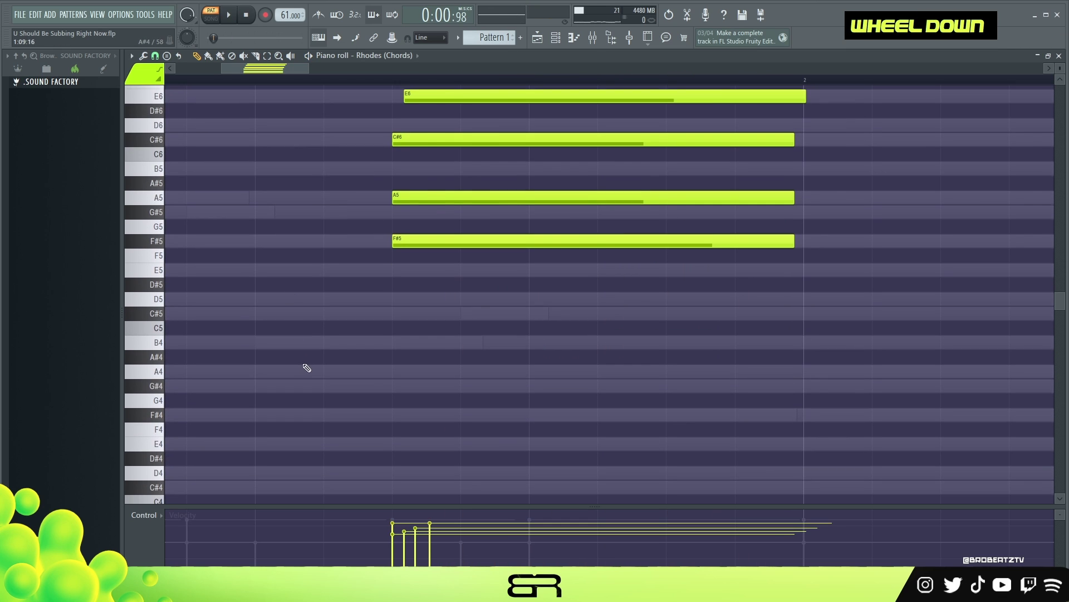
pyautogui.keyDown('alt'); pyautogui.click(382, 272); pyautogui.keyUp('alt')
pyautogui.moveTo(765, 269); pyautogui.dragTo(382, 306)
# Step: Try short C#5 and C5 notes beneath the sustained chord and delete them
pyautogui.keyDown('alt'); pyautogui.click(473, 313); pyautogui.keyUp('alt')
pyautogui.keyDown('alt'); pyautogui.click(535, 313); pyautogui.keyUp('alt')
pyautogui.keyDown('alt'); pyautogui.click(561, 328); pyautogui.keyUp('alt')
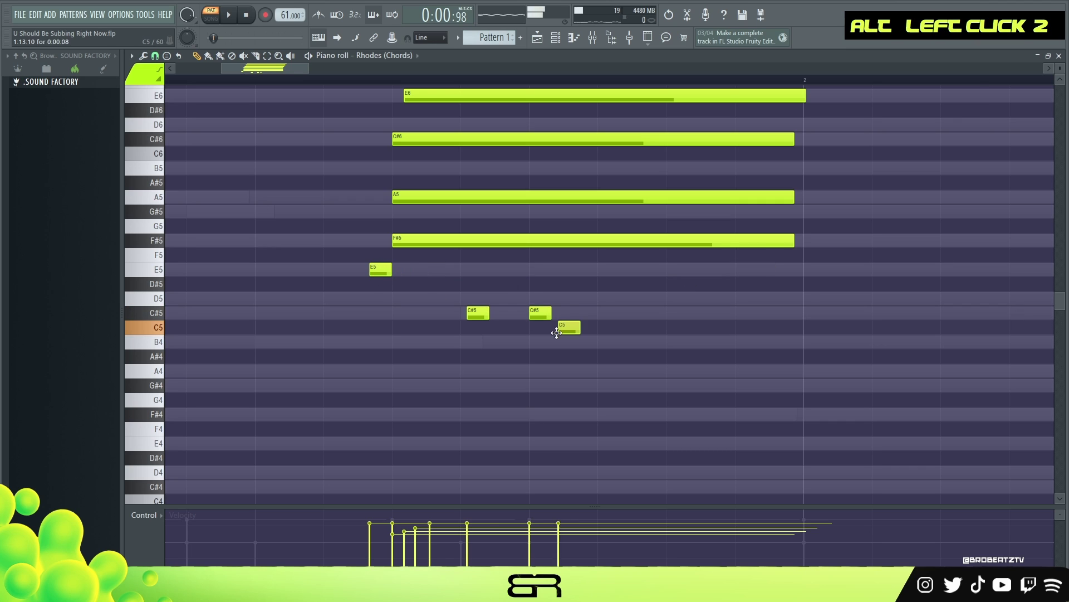
pyautogui.rightClick(552, 327)
pyautogui.rightClick(540, 313)
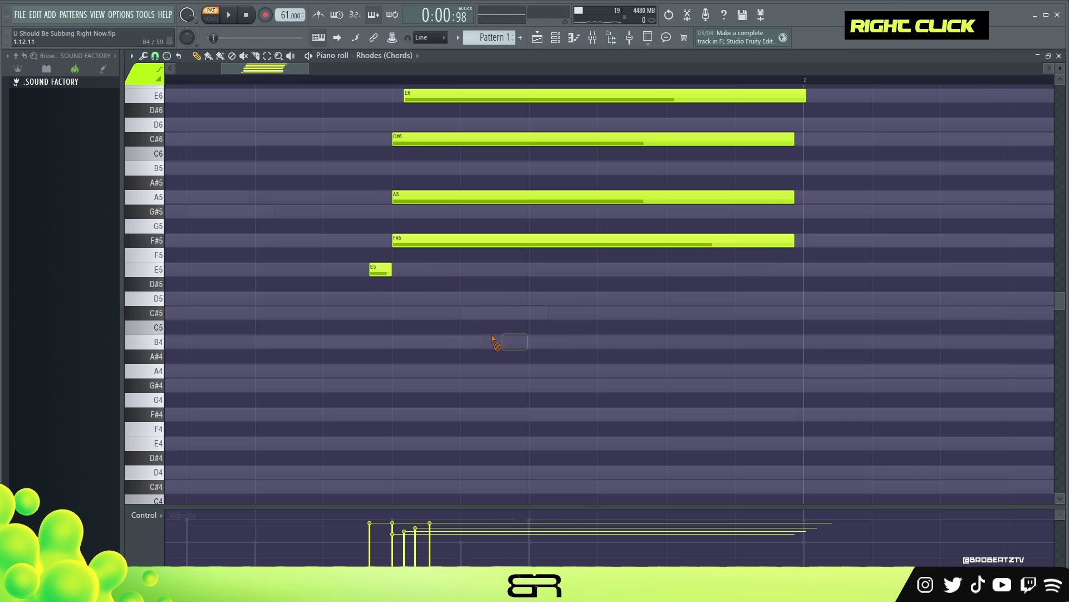
# Step: Add short G#4, A4, B4 and C#5 notes ahead of the E5, forming an ascending run from beat 3
pyautogui.keyDown('alt'); pyautogui.click(354, 314); pyautogui.keyUp('alt')
pyautogui.keyDown('alt'); pyautogui.click(328, 342); pyautogui.keyUp('alt')
pyautogui.keyDown('alt'); pyautogui.click(296, 372); pyautogui.keyUp('alt')
pyautogui.keyDown('alt'); pyautogui.click(262, 386); pyautogui.keyUp('alt')
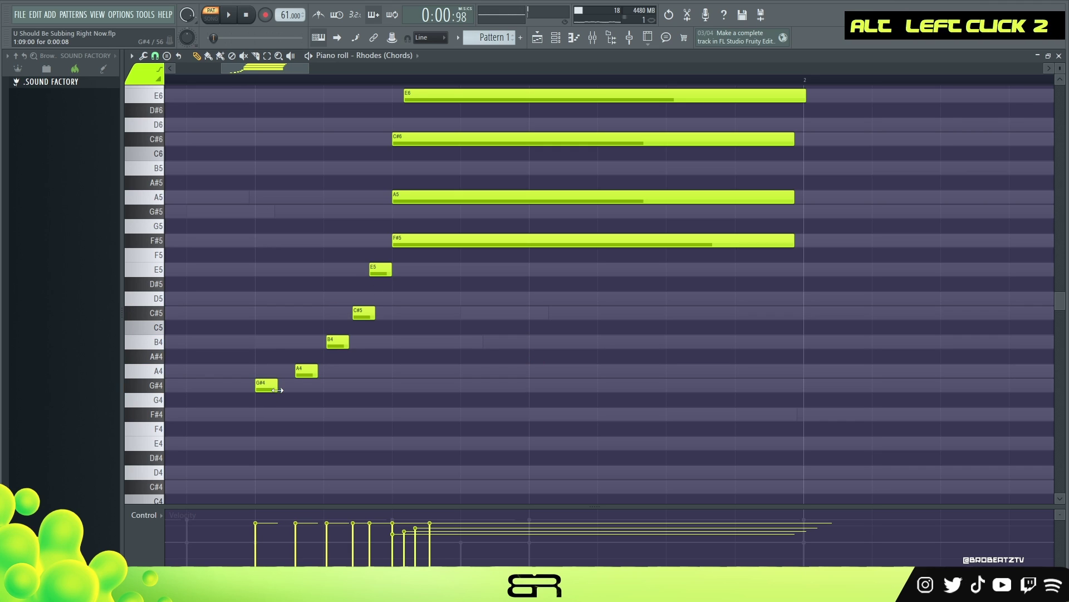
# Step: Nudge B4 slightly earlier, extend the run's notes so they connect, overlap E5 into the chord, and play it
pyautogui.keyDown('shift'); pyautogui.scroll(1, 342, 341); pyautogui.keyUp('shift')
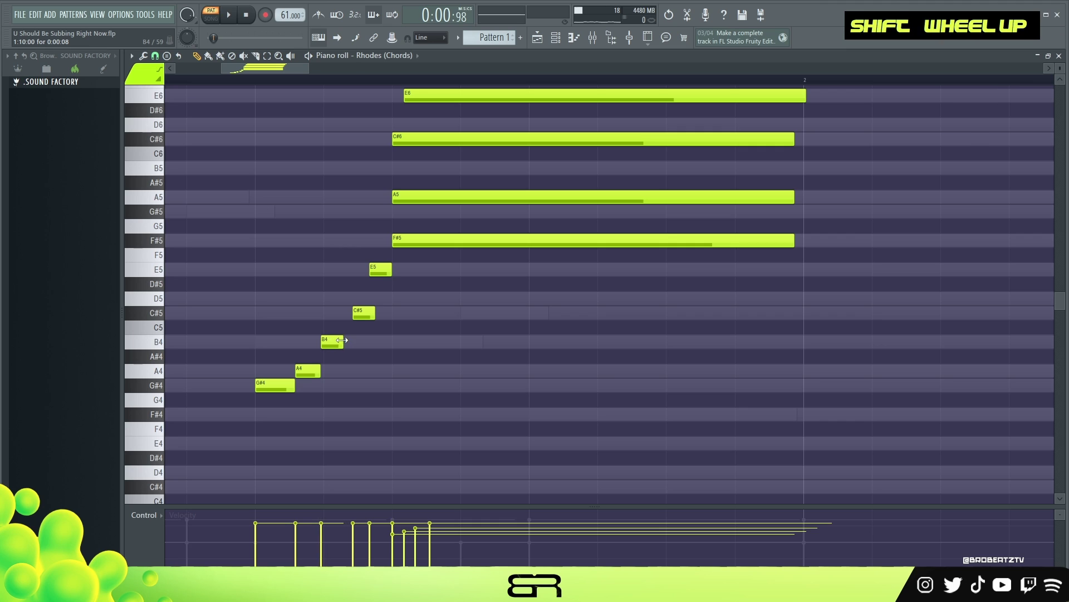
pyautogui.keyDown('shift'); pyautogui.scroll(-1, 336, 340); pyautogui.keyUp('shift')
pyautogui.press('space')
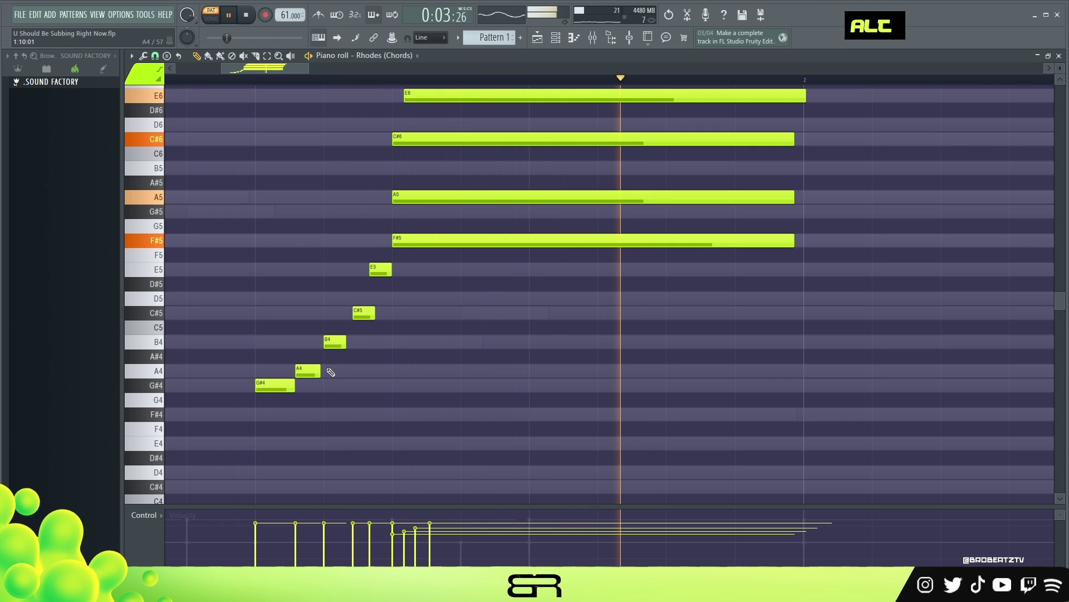
pyautogui.press('space')
pyautogui.keyDown('ctrl'); pyautogui.moveTo(370, 307); pyautogui.dragTo(320, 377); pyautogui.keyUp('ctrl')
pyautogui.keyDown('alt'); pyautogui.moveTo(320, 372); pyautogui.dragTo(324, 371); pyautogui.keyUp('alt')
pyautogui.rightClick(348, 359)
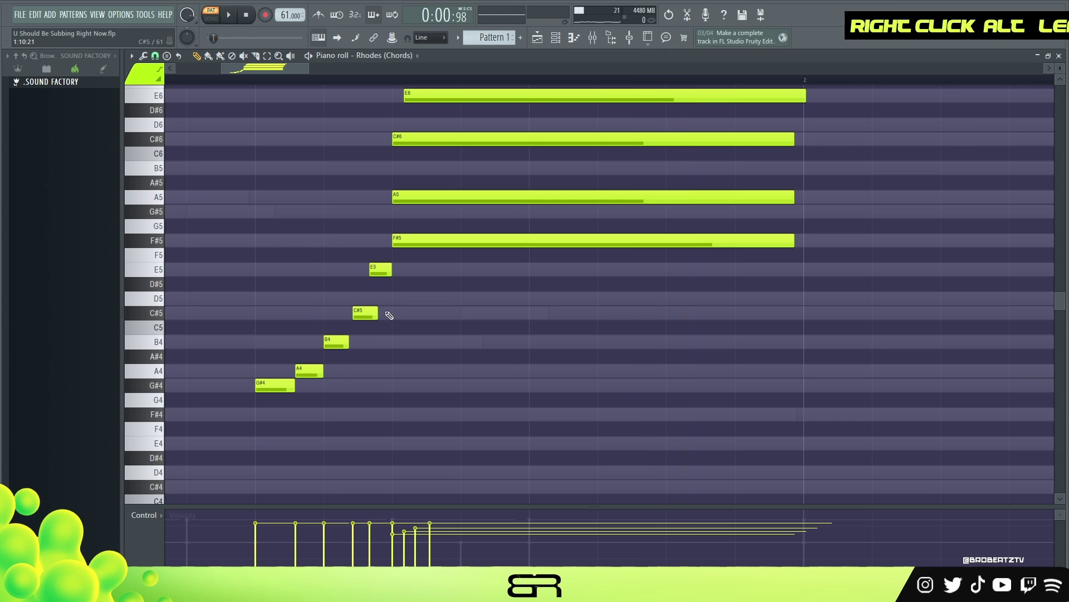
pyautogui.press('space')
pyautogui.moveTo(391, 275)
pyautogui.keyDown('alt'); pyautogui.mouseDown()
pyautogui.moveTo(400, 275)
pyautogui.moveTo(313, 377)
pyautogui.mouseUp(); pyautogui.keyUp('alt')
pyautogui.press('space')
# Step: Ramp the run's velocities gradually downward from A4 to E5
pyautogui.moveTo(283, 525); pyautogui.dragTo(385, 537)
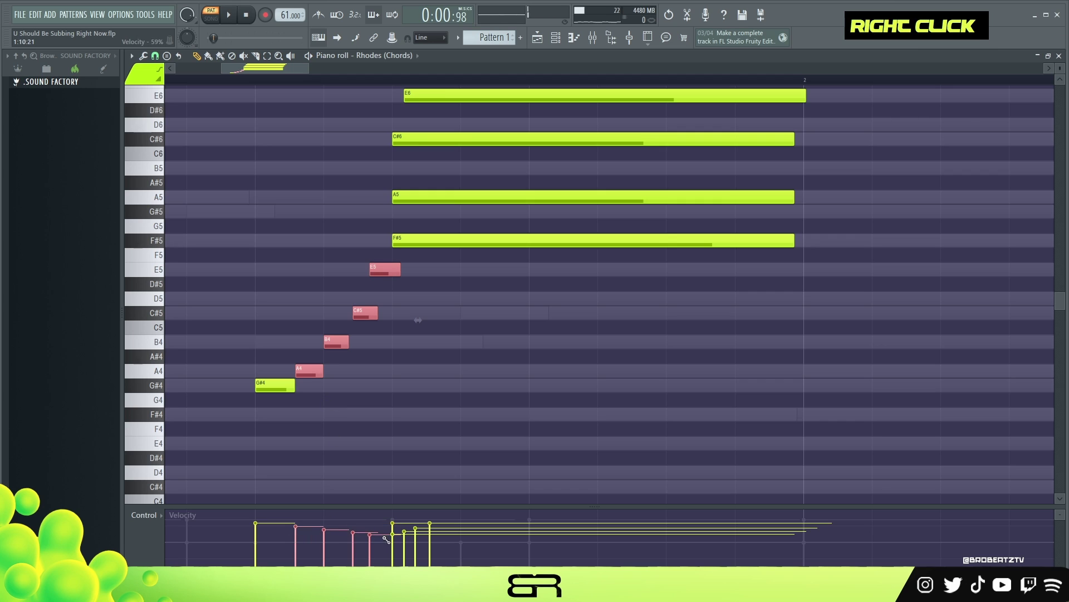
pyautogui.rightClick(497, 359)
pyautogui.keyDown('ctrl'); pyautogui.rightClick(501, 362); pyautogui.keyUp('ctrl')
pyautogui.keyDown('ctrl'); pyautogui.moveTo(372, 100); pyautogui.dragTo(321, 346); pyautogui.keyUp('ctrl')
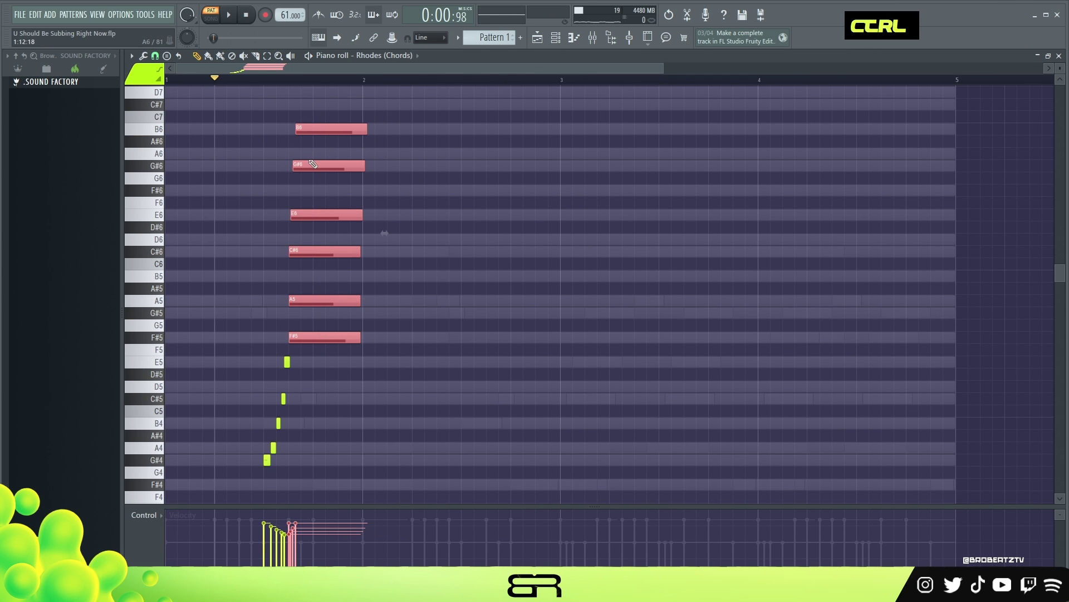
pyautogui.rightClick(273, 139)
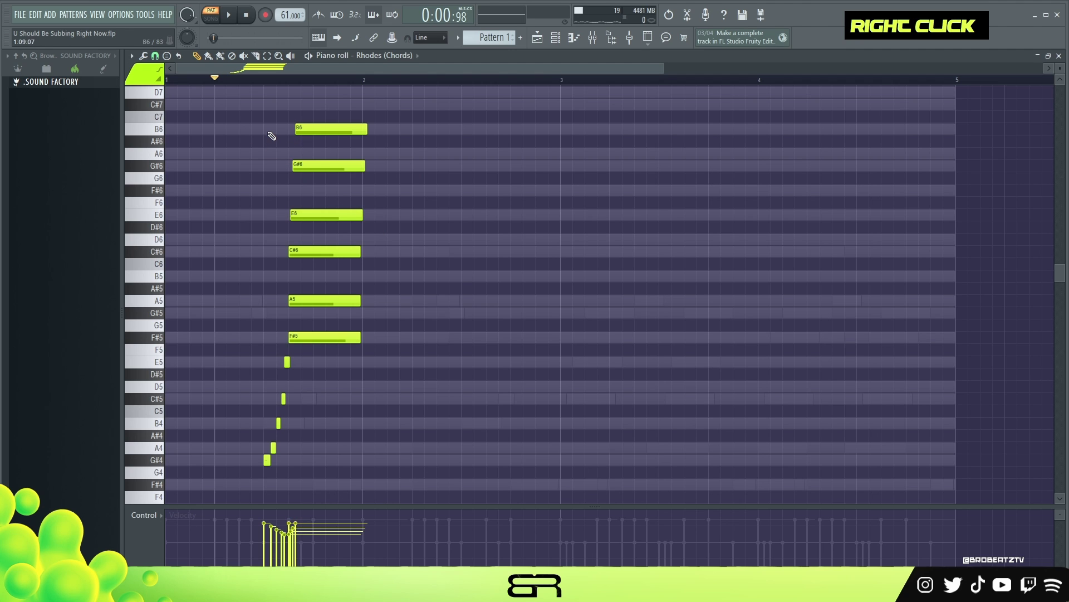
pyautogui.scroll(3, 289, 69)
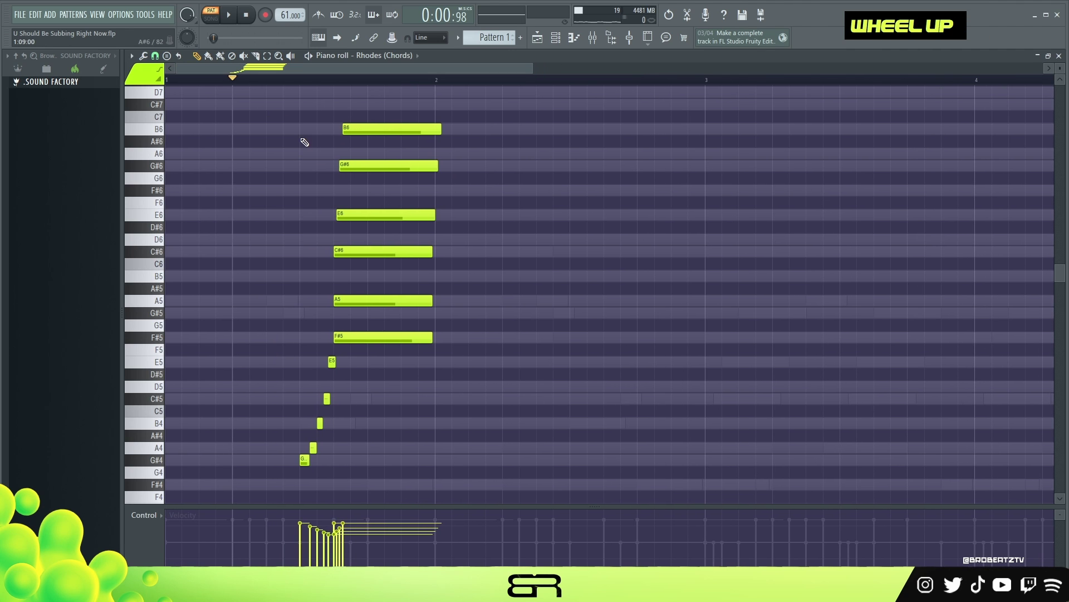
pyautogui.rightClick(333, 156)
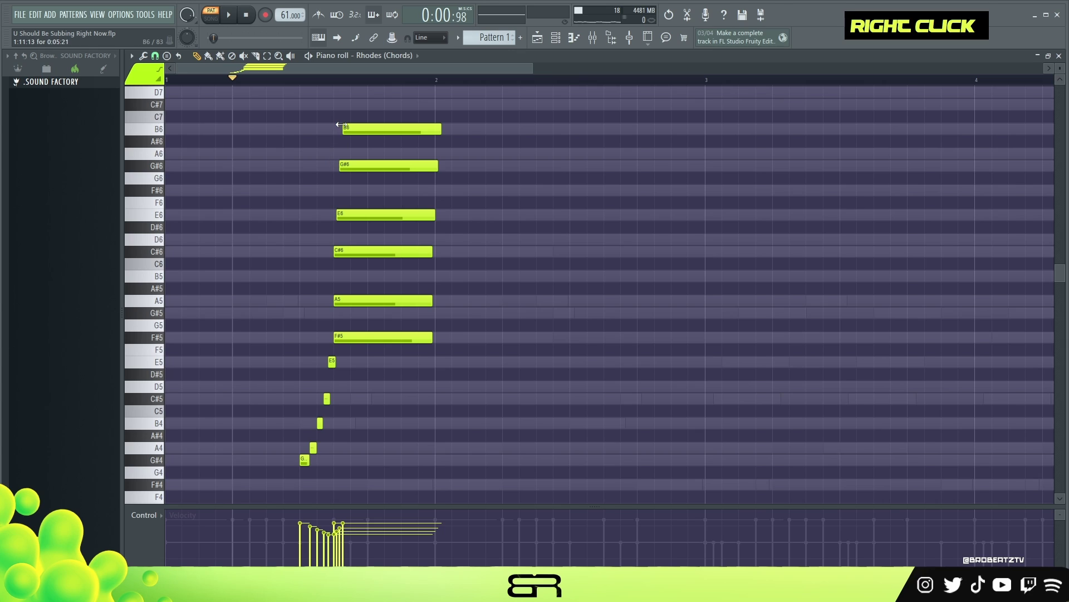
pyautogui.moveTo(314, 112)
pyautogui.mouseDown()
pyautogui.moveTo(451, 133)
pyautogui.moveTo(343, 145)
pyautogui.mouseUp()
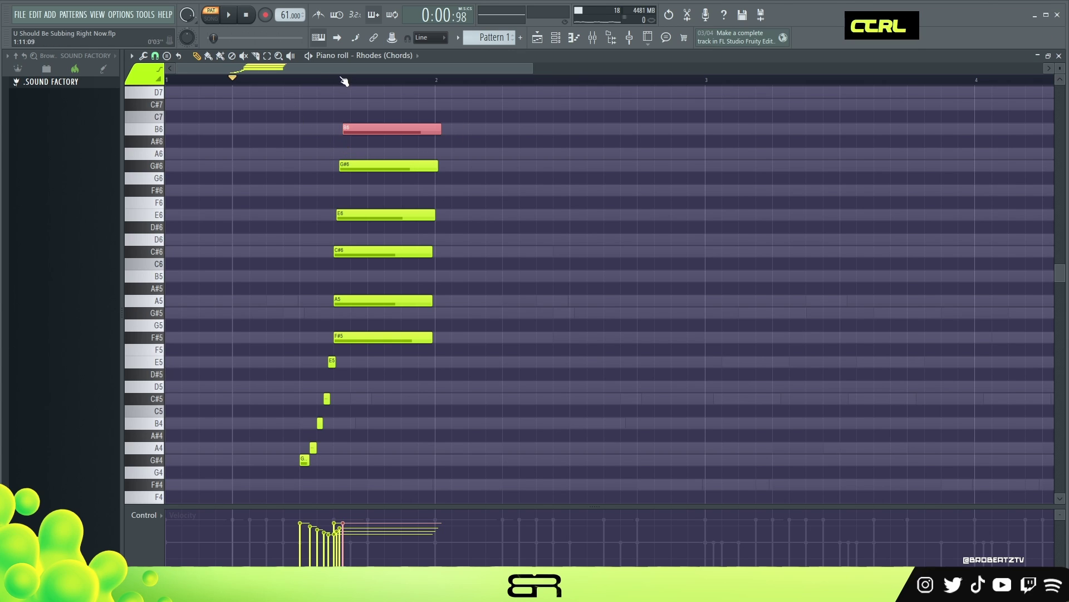
# Step: Play the run and chord from just after beat 3 of bar 1, checking the highlighted top B6 note
pyautogui.click(319, 81)
pyautogui.press('space')
pyautogui.press('space')
pyautogui.click(372, 142)
pyautogui.rightClick(371, 141)
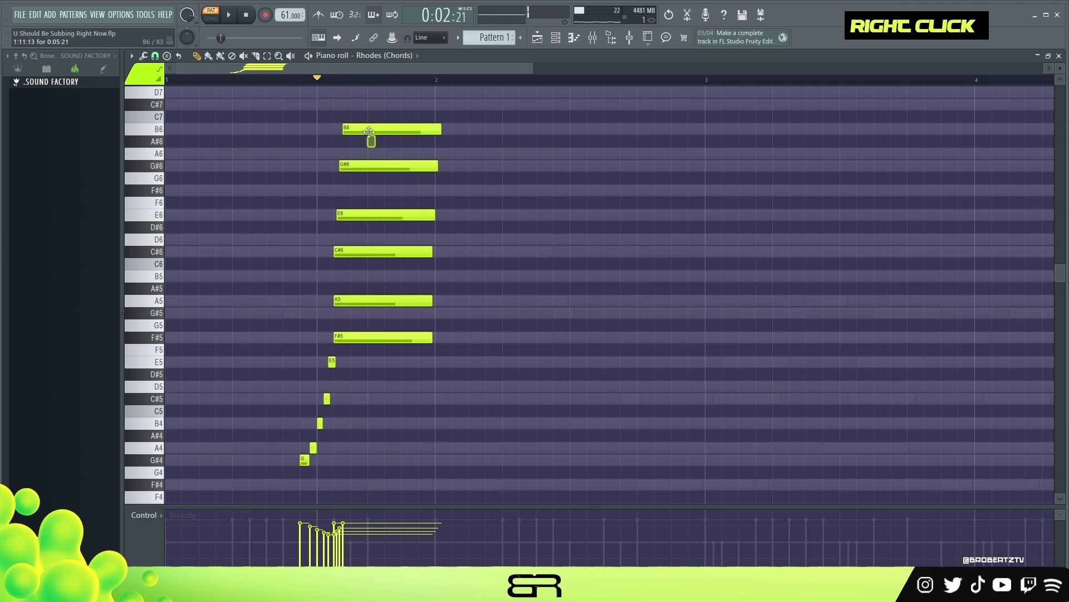
pyautogui.moveTo(322, 125); pyautogui.dragTo(435, 144)
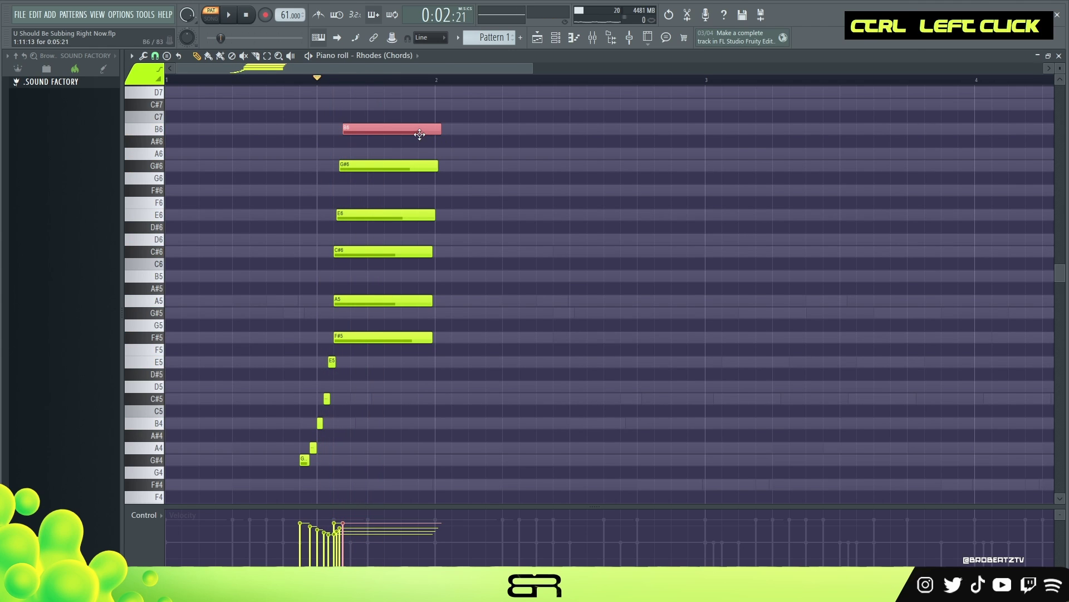
pyautogui.press('space')
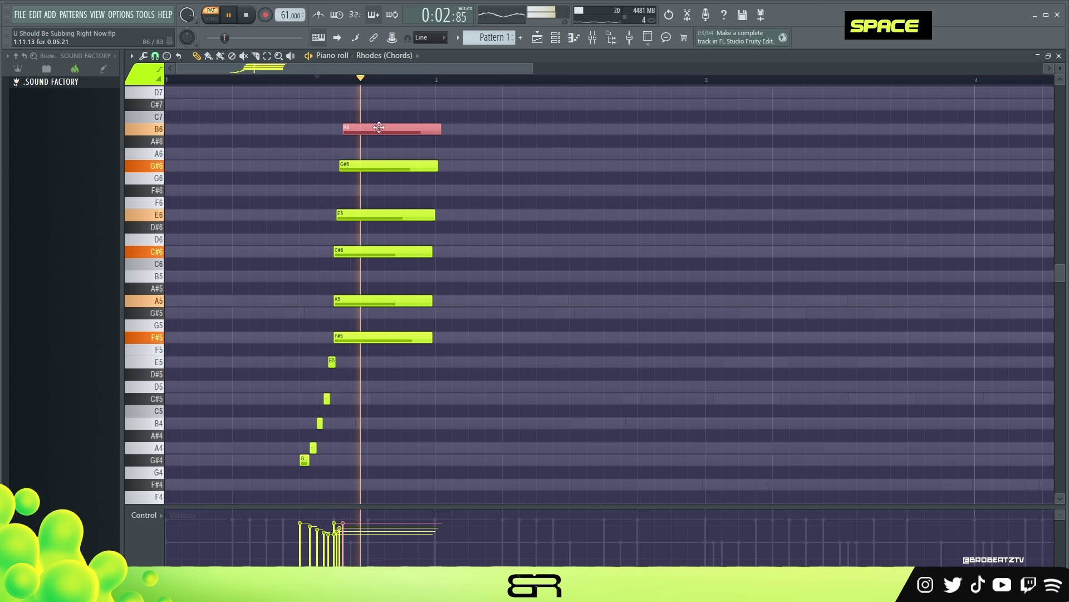
pyautogui.press('space')
pyautogui.doubleClick(164, 134)
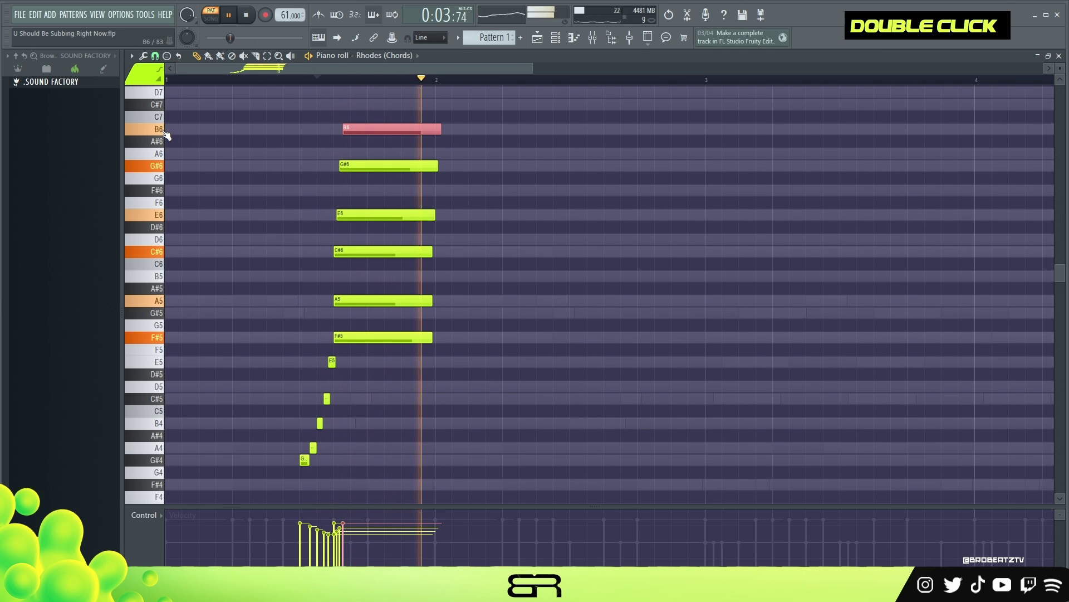
# Step: Copy the six-note Rhodes chord from bar 1 to the second half of bar 2, transposed so its top note is G#6
pyautogui.press('space')
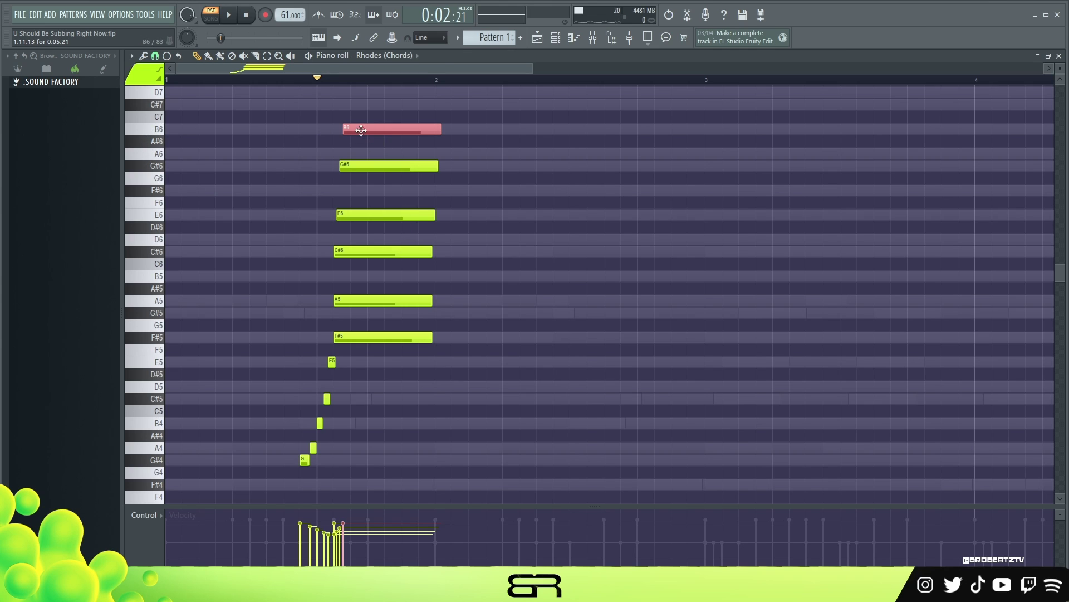
pyautogui.doubleClick(159, 169)
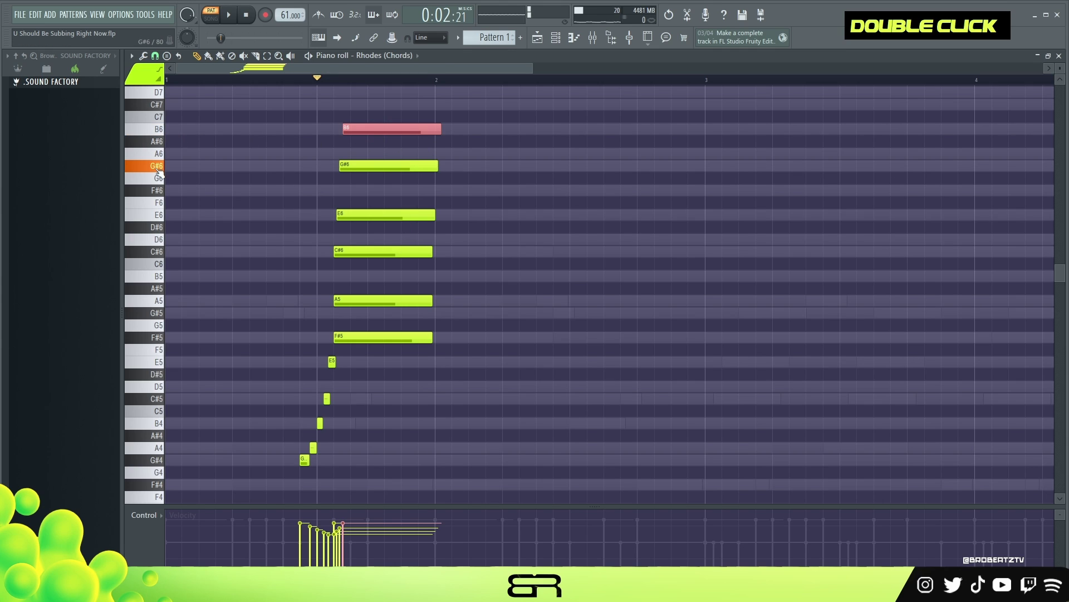
pyautogui.moveTo(409, 111); pyautogui.dragTo(408, 336)
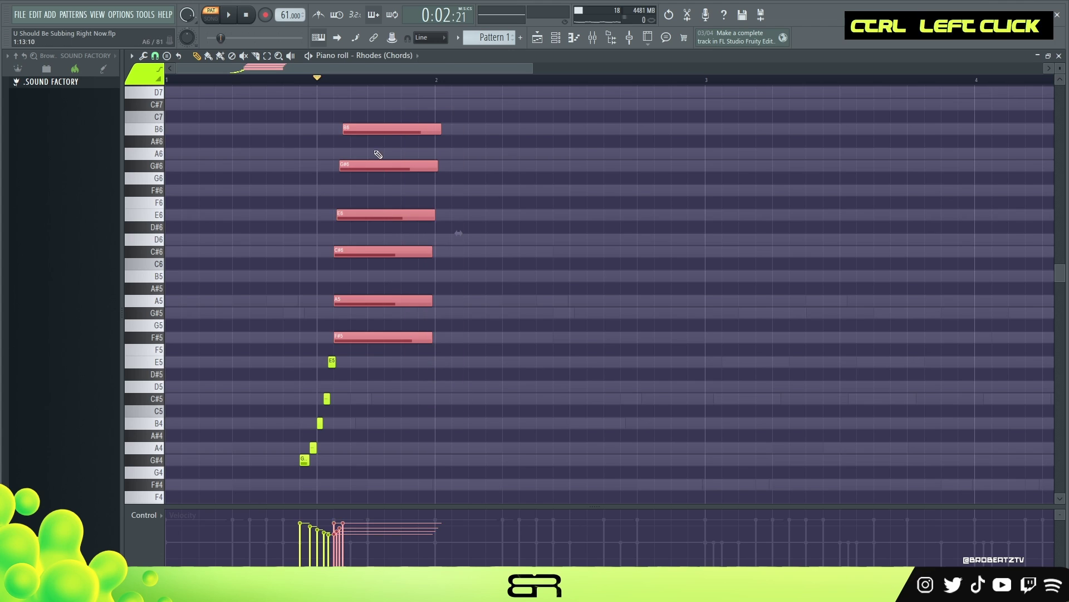
pyautogui.moveTo(359, 125); pyautogui.dragTo(620, 163)
# Step: Thin the bar 2 chord to G#6, C#6 and F#5, and copy its C#6 an octave lower to C#5
pyautogui.rightClick(611, 153)
pyautogui.rightClick(603, 205)
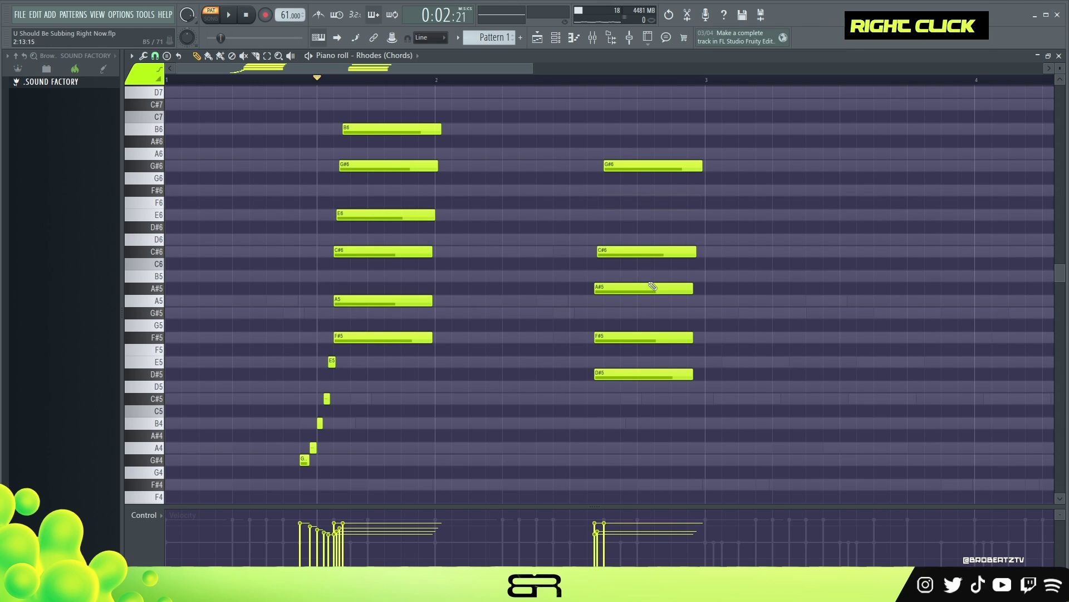
pyautogui.rightClick(599, 289)
pyautogui.rightClick(640, 373)
pyautogui.moveTo(606, 209); pyautogui.dragTo(621, 399)
pyautogui.rightClick(779, 271)
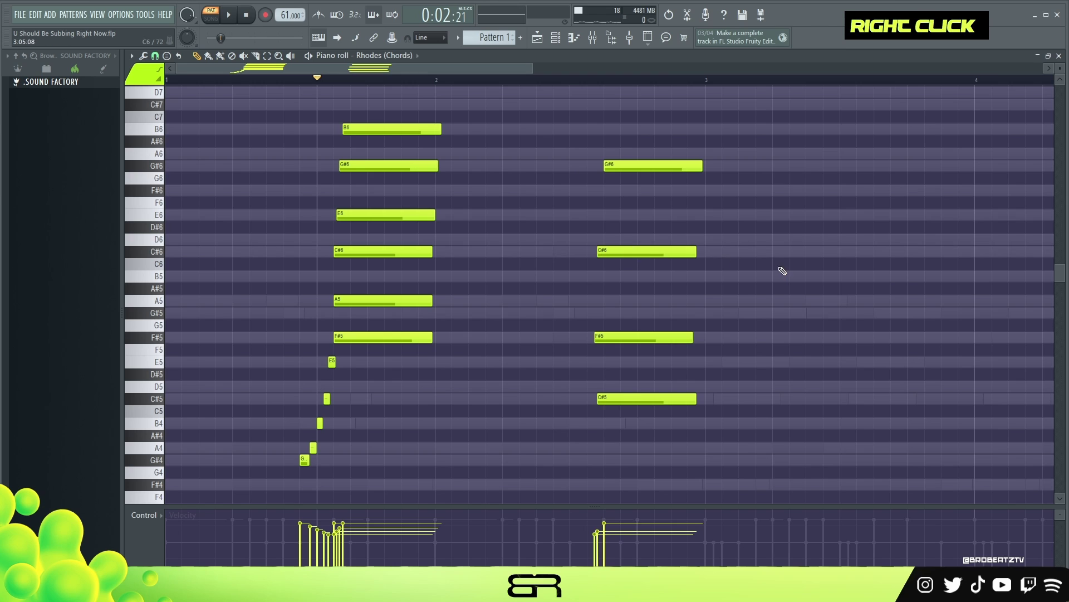
# Step: Add an A5 to the bar 2 chord and a shortened E5 that starts ahead of the chord and overlaps it
pyautogui.keyDown('ctrl'); pyautogui.click(613, 337); pyautogui.keyUp('ctrl')
pyautogui.moveTo(612, 332); pyautogui.dragTo(629, 296)
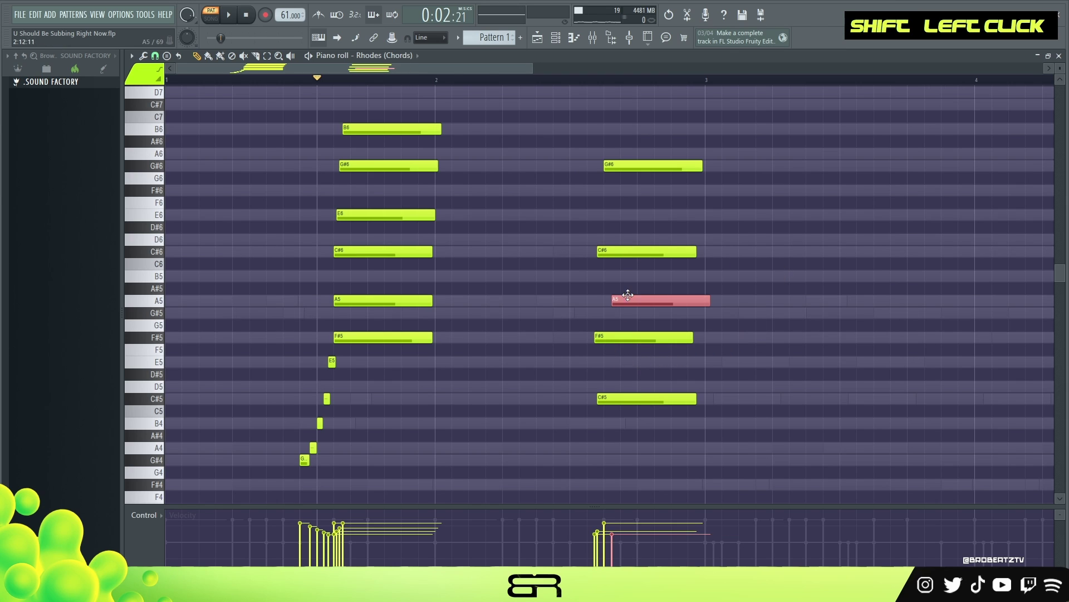
pyautogui.keyDown('ctrl'); pyautogui.click(610, 252); pyautogui.keyUp('ctrl')
pyautogui.moveTo(614, 251); pyautogui.dragTo(631, 206)
pyautogui.hotkey('ctrl', 'Down')
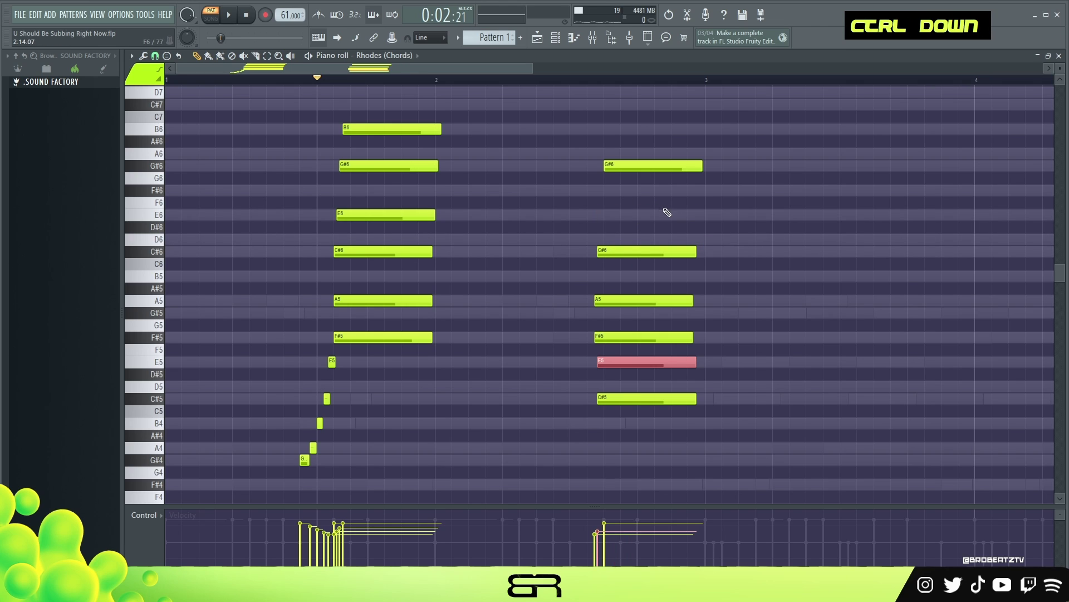
pyautogui.moveTo(652, 357); pyautogui.dragTo(610, 364)
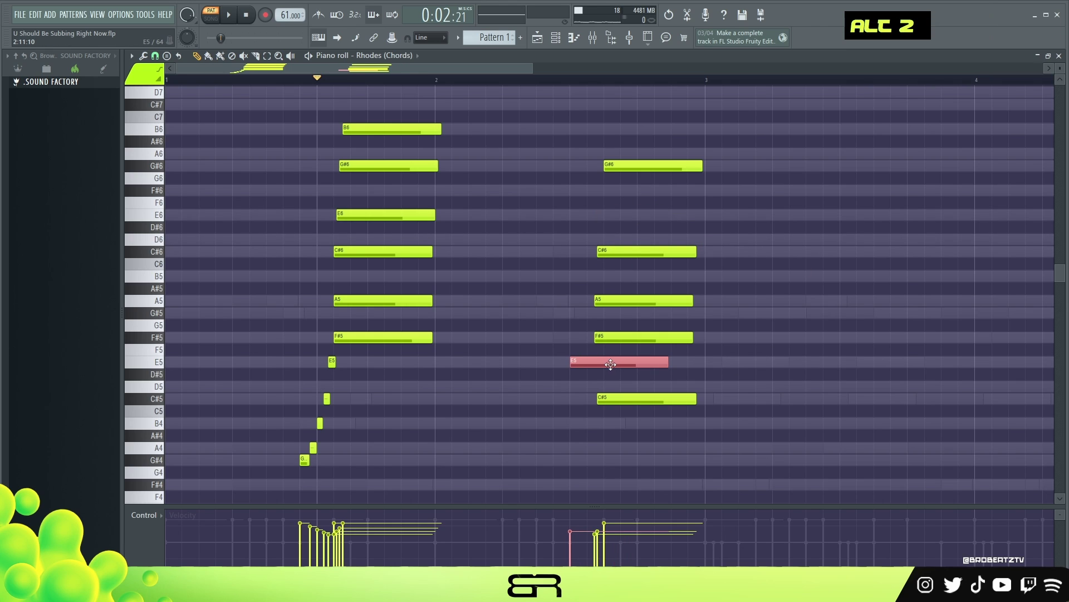
pyautogui.keyDown('alt'); pyautogui.click(663, 363); pyautogui.keyUp('alt')
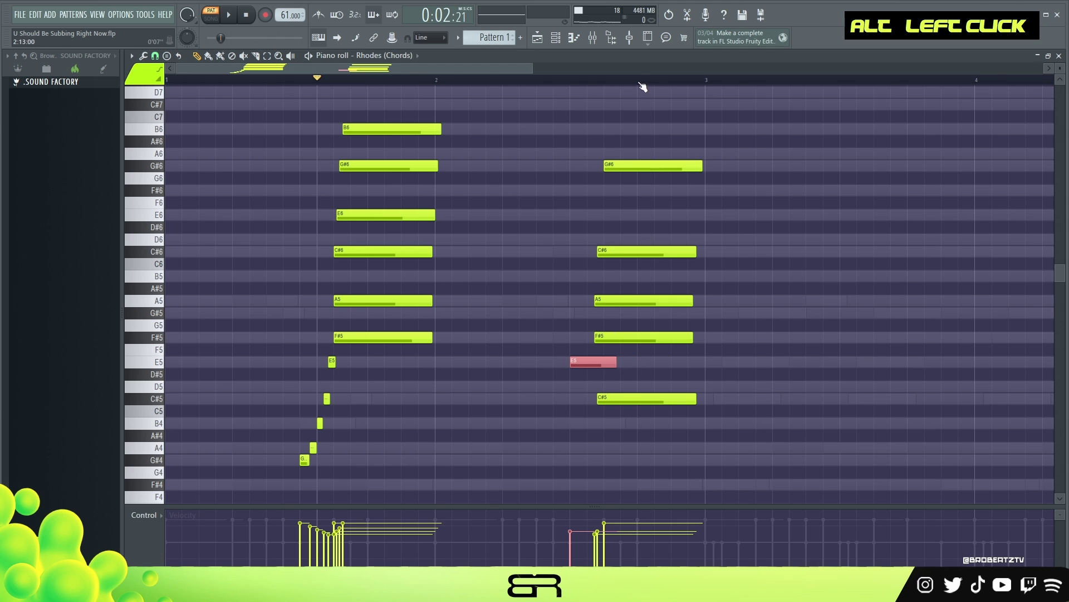
# Step: Play the pattern and nudge the bar 2 chord's C#6 and A5 later to begin an upward strum
pyautogui.scroll(3, 643, 87)
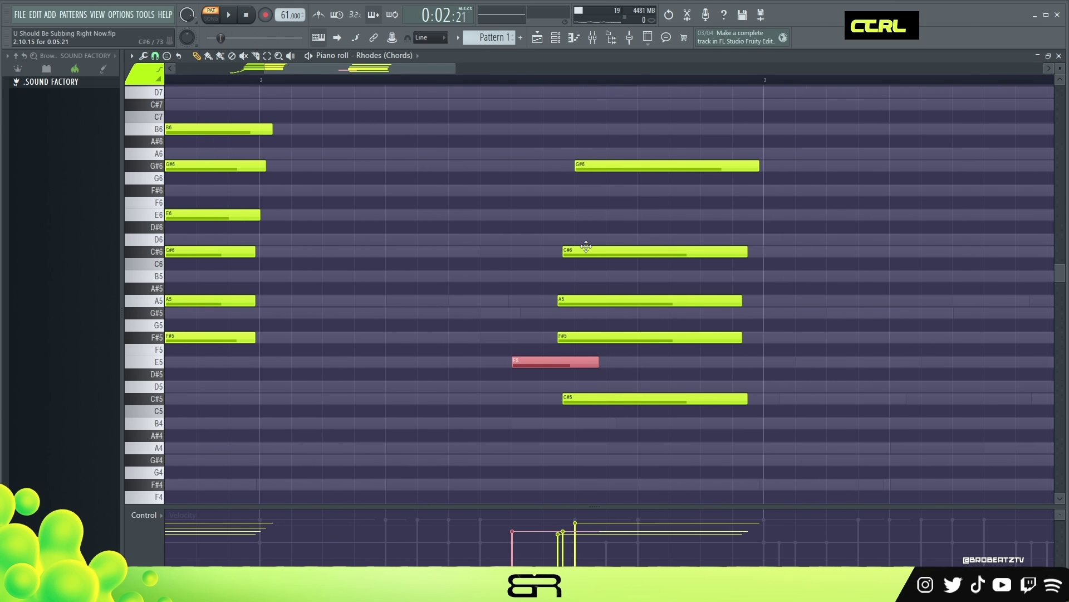
pyautogui.press('space')
pyautogui.rightClick(606, 238)
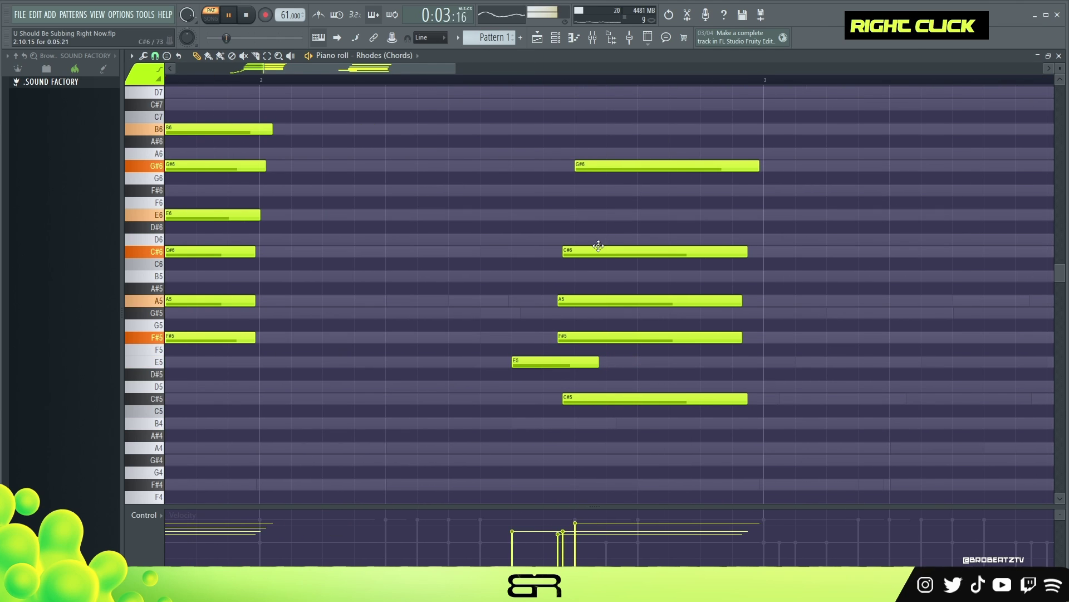
pyautogui.keyDown('shift'); pyautogui.scroll(-2, 598, 245); pyautogui.keyUp('shift')
pyautogui.keyDown('shift'); pyautogui.scroll(-1, 596, 299); pyautogui.keyUp('shift')
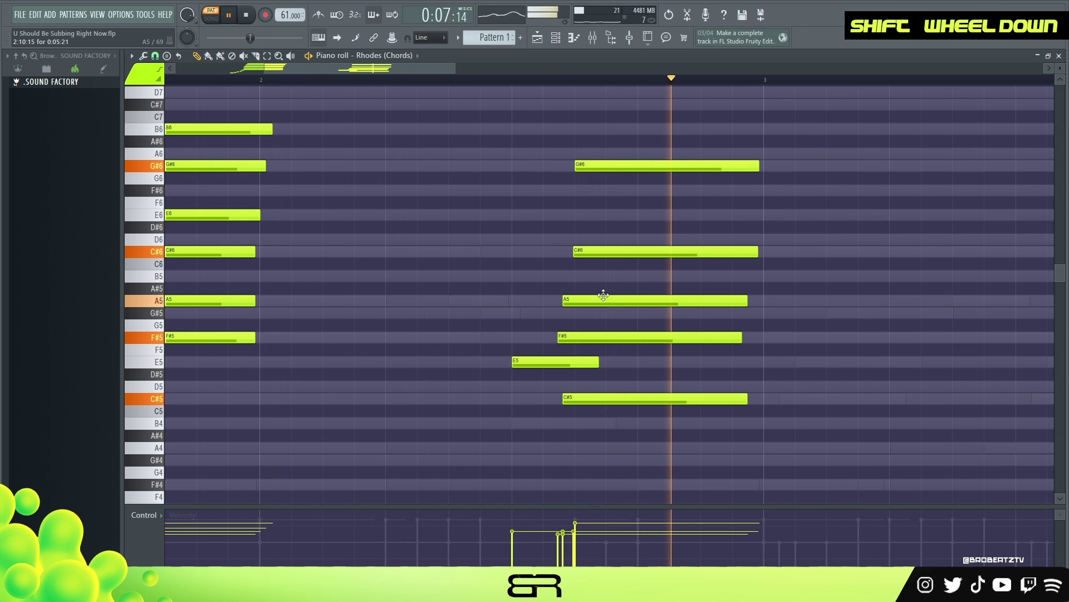
# Step: Stagger the bar 2 chord further by delaying G#6, A5, F#5 and C#6, replaying the pattern to check the strum
pyautogui.press('space')
pyautogui.press('space')
pyautogui.scroll(-1, 606, 166)
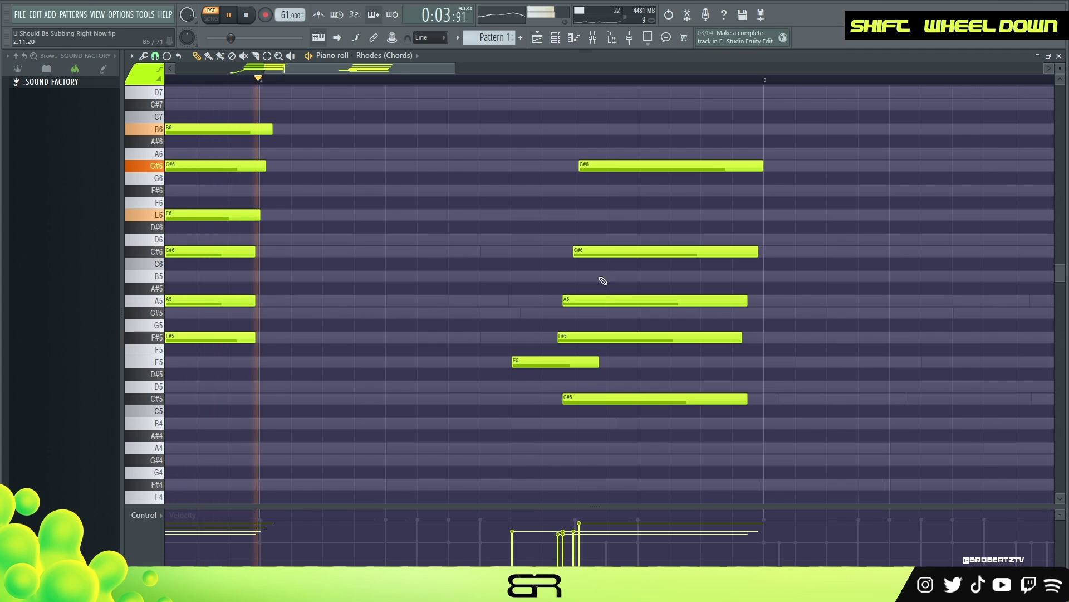
pyautogui.keyDown('shift'); pyautogui.scroll(-2, 596, 301); pyautogui.keyUp('shift')
pyautogui.keyDown('shift'); pyautogui.scroll(-2, 593, 337); pyautogui.keyUp('shift')
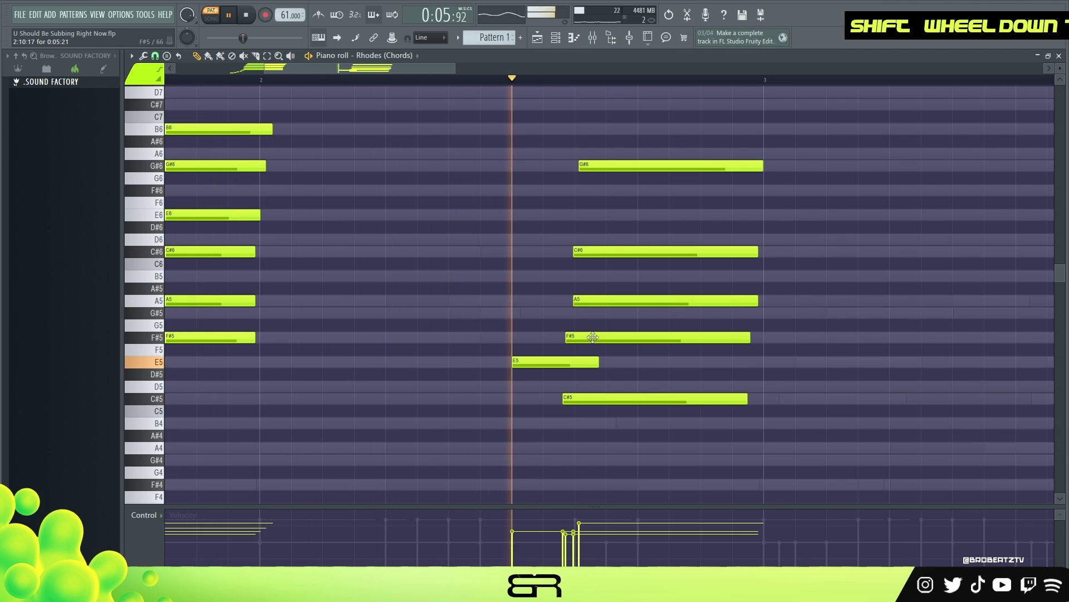
pyautogui.keyDown('shift'); pyautogui.scroll(-1, 601, 252); pyautogui.keyUp('shift')
pyautogui.press('space')
pyautogui.press('space')
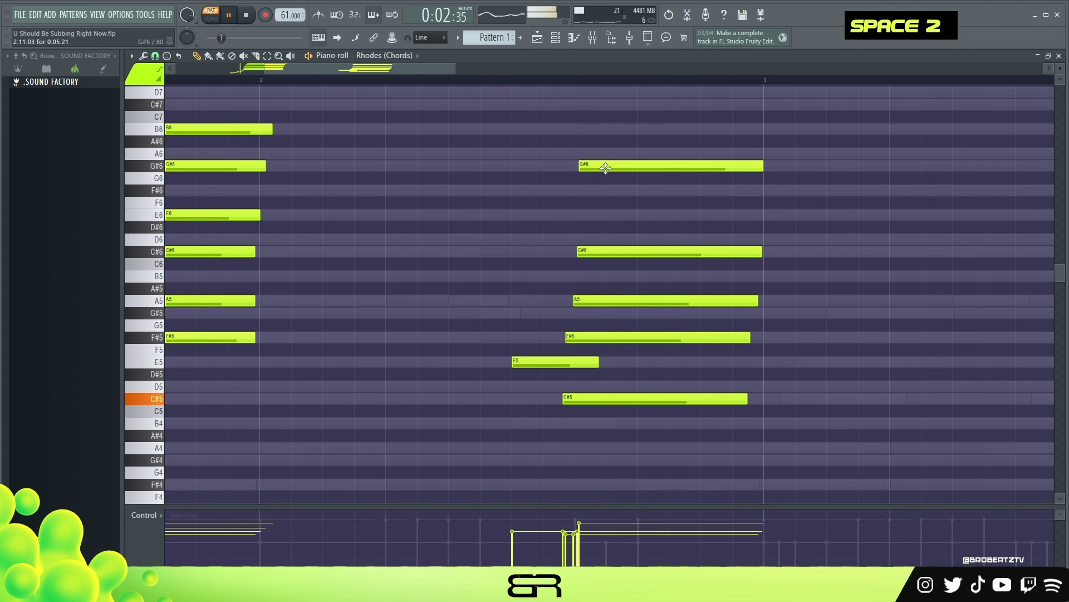
# Step: Delay G#6, F#5 and C#6 slightly more while replaying the chord from just before beat 3 of bar 2
pyautogui.keyDown('shift'); pyautogui.scroll(-1, 606, 167); pyautogui.keyUp('shift')
pyautogui.click(463, 79)
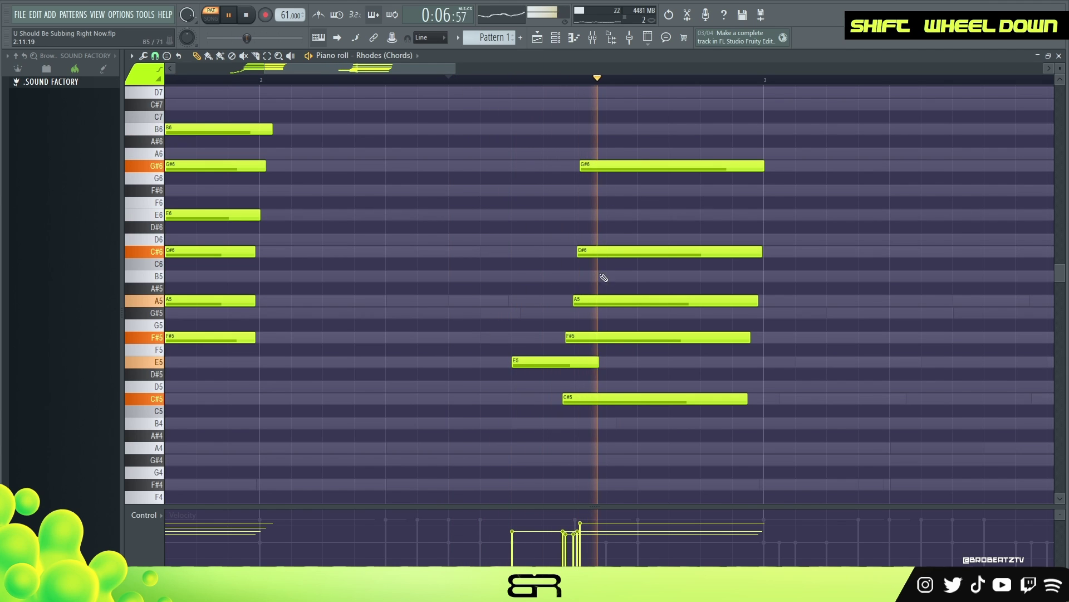
pyautogui.press('space')
pyautogui.press('space')
pyautogui.keyDown('shift'); pyautogui.scroll(-1, 600, 337); pyautogui.keyUp('shift')
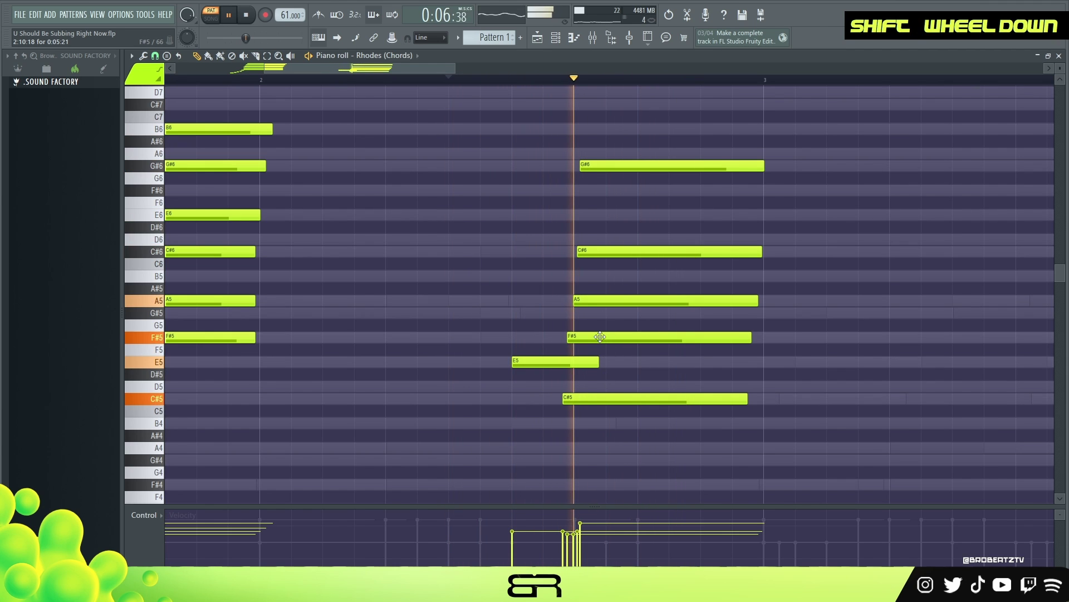
pyautogui.press('space')
pyautogui.keyDown('shift'); pyautogui.scroll(-2, 607, 251); pyautogui.keyUp('shift')
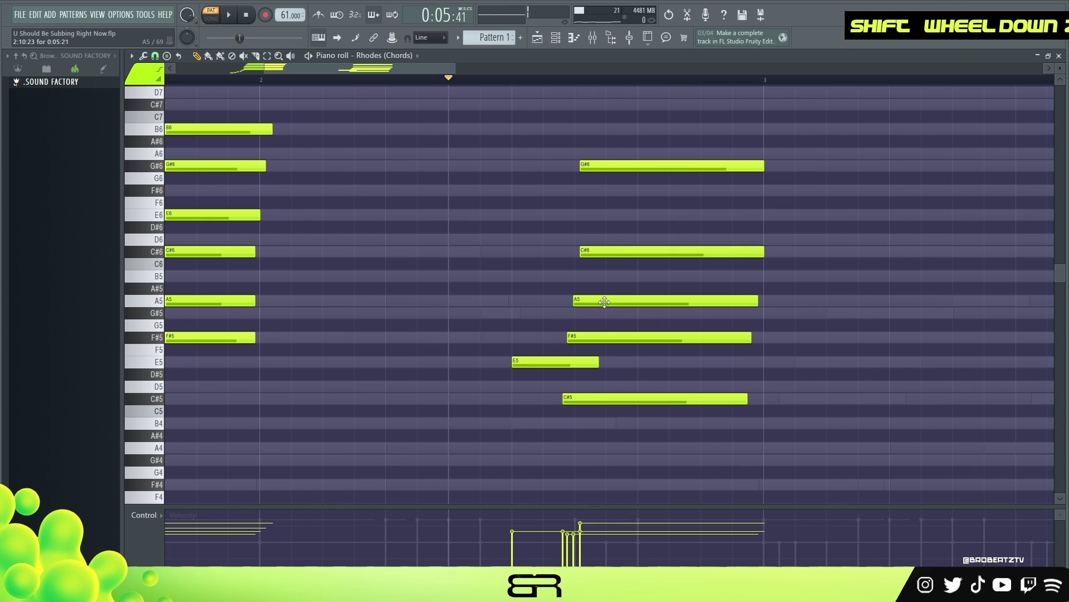
# Step: Nudge A5 and the top G#6 slightly later and replay the bar 2 chord to check the finished strum
pyautogui.press('space')
pyautogui.keyDown('shift'); pyautogui.scroll(-1, 604, 301); pyautogui.keyUp('shift')
pyautogui.keyDown('shift'); pyautogui.scroll(-1, 628, 164); pyautogui.keyUp('shift')
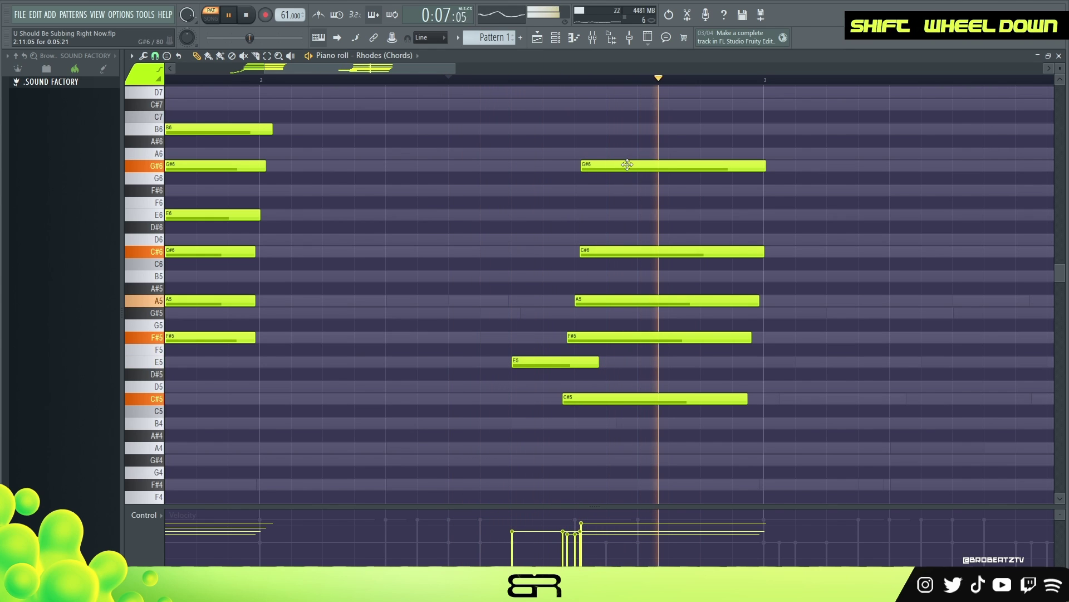
pyautogui.keyDown('shift'); pyautogui.scroll(-1, 628, 164); pyautogui.keyUp('shift')
pyautogui.press('space')
pyautogui.press('space')
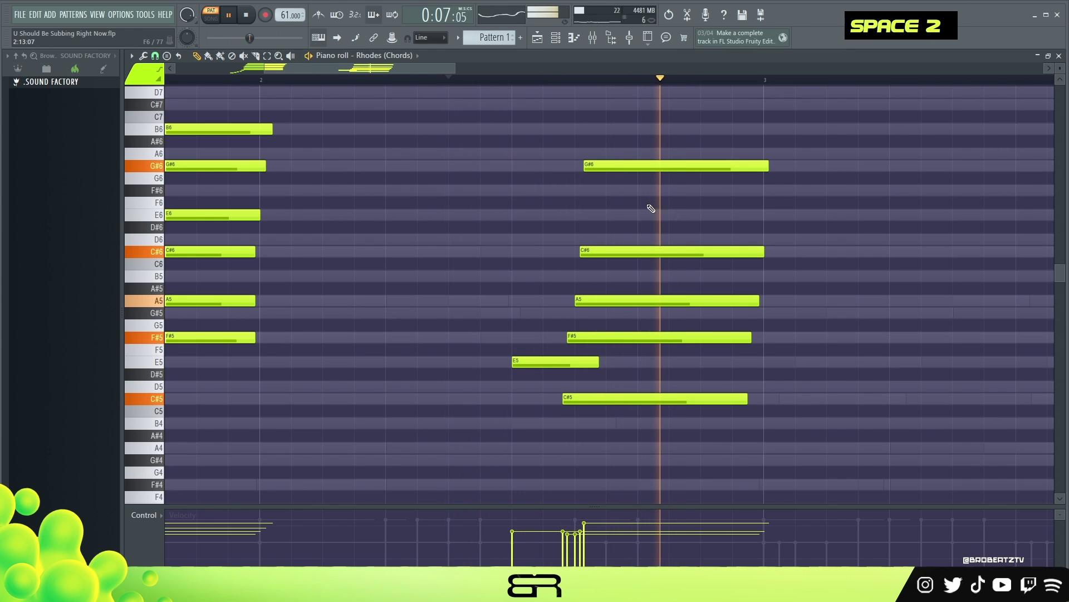
pyautogui.press('space')
# Step: Duplicate all Rhodes runs and chords from bars 1 and 2 into bars 3 and 4, and return playback to the start
pyautogui.keyDown('ctrl'); pyautogui.rightClick(451, 182); pyautogui.keyUp('ctrl')
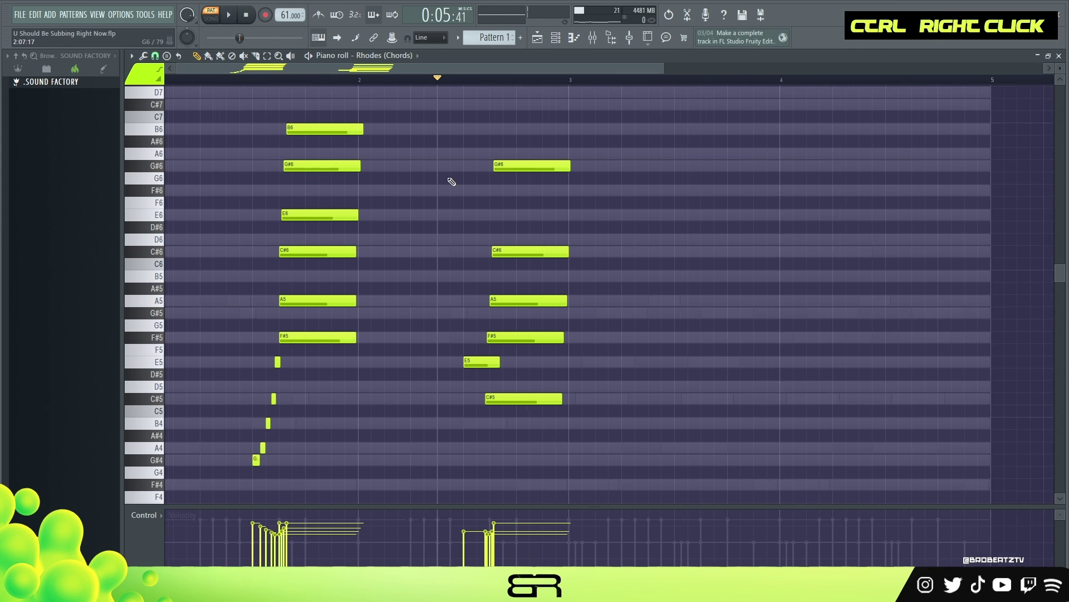
pyautogui.hotkey('ctrl', 'a')
pyautogui.keyDown('shift'); pyautogui.moveTo(311, 167); pyautogui.dragTo(717, 170); pyautogui.keyUp('shift')
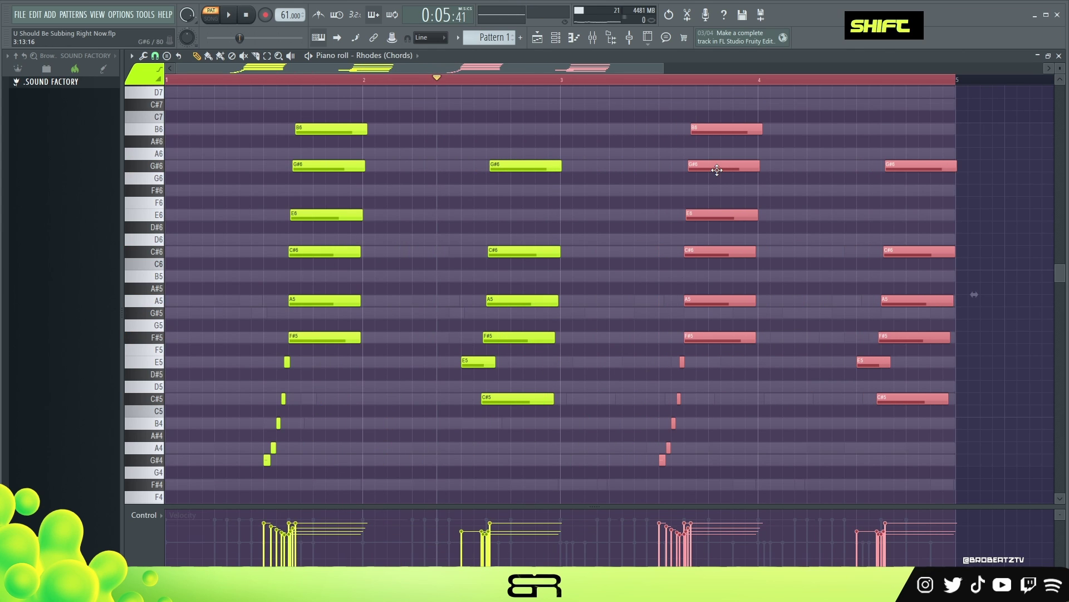
pyautogui.rightClick(650, 194)
pyautogui.doubleClick(512, 81)
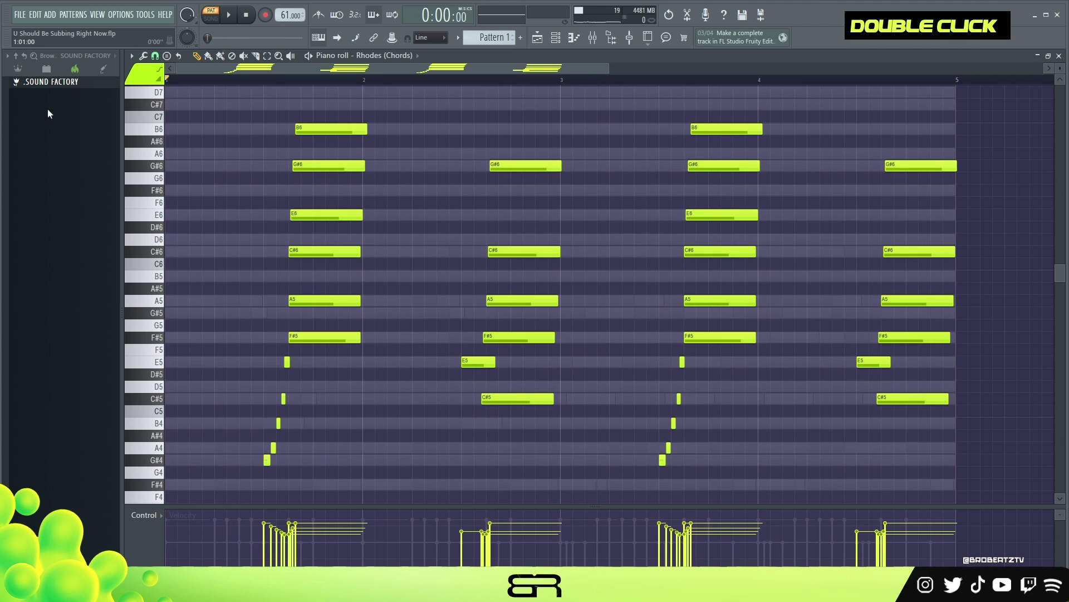
# Step: Switch to the Celeste (Reverb/Delay) part, place a short F#5 at the start of bar 1 and play it
pyautogui.click(555, 39)
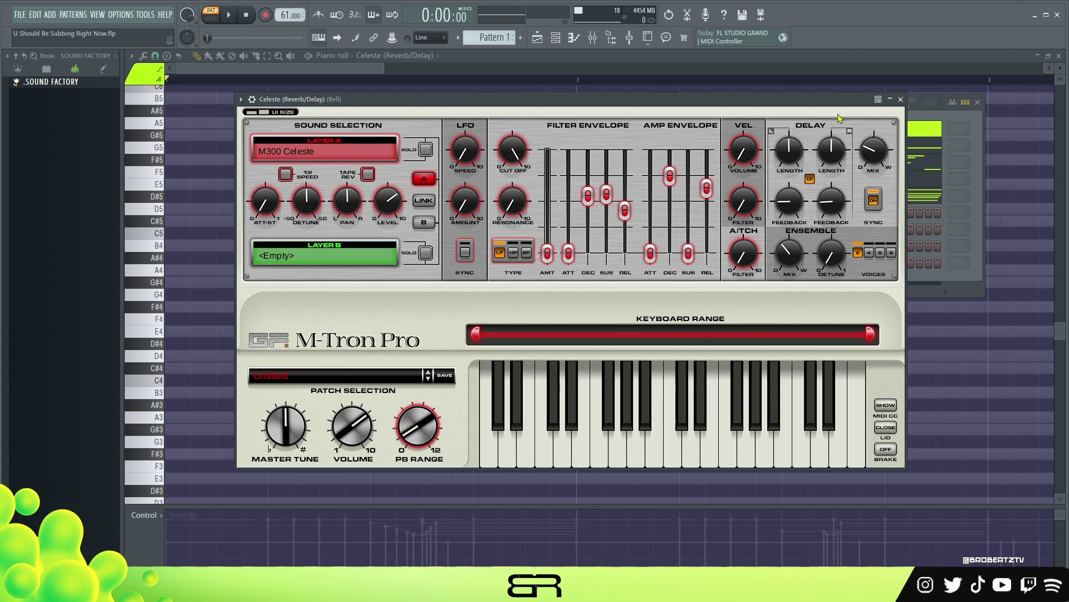
pyautogui.click(901, 100)
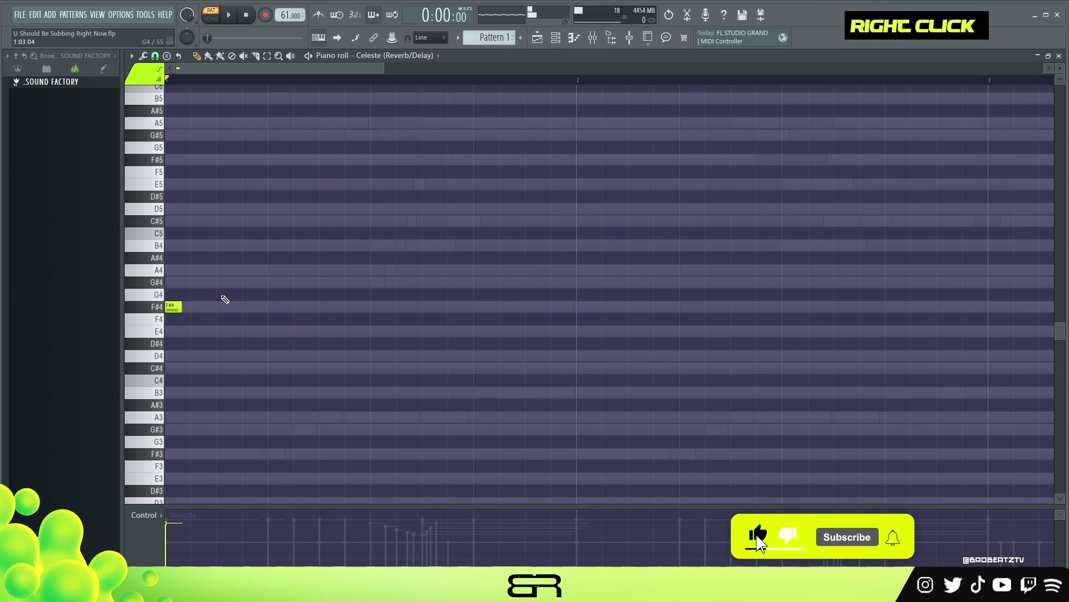
pyautogui.scroll(3, 232, 316)
pyautogui.click(186, 234)
pyautogui.press('space')
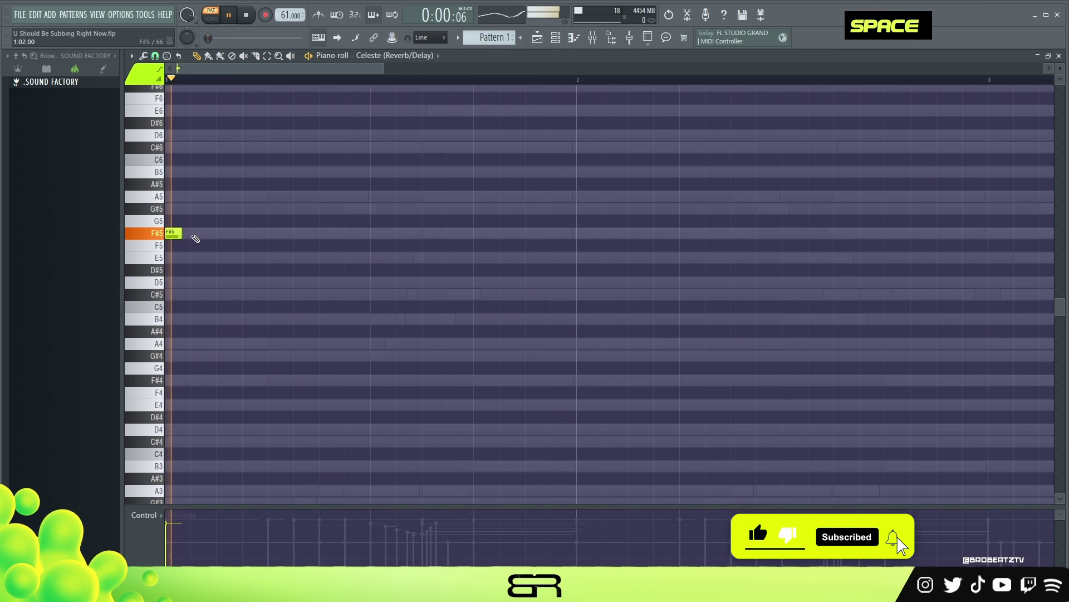
pyautogui.press('space')
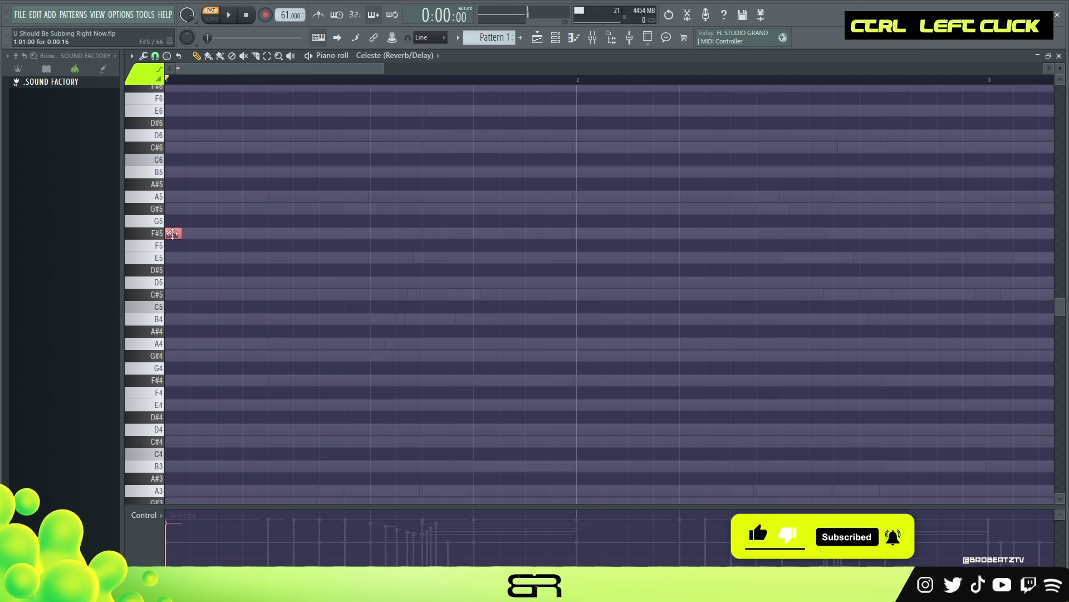
# Step: Place short Celeste F#5 notes on beats 2 and 4 of bar 1 in place of the one at the start
pyautogui.moveTo(173, 233); pyautogui.dragTo(483, 236)
pyautogui.rightClick(175, 234)
pyautogui.keyDown('ctrl'); pyautogui.click(277, 236); pyautogui.keyUp('ctrl')
pyautogui.scroll(3, 436, 290)
pyautogui.moveTo(265, 143); pyautogui.dragTo(332, 366)
pyautogui.moveTo(471, 178); pyautogui.dragTo(585, 425)
pyautogui.rightClick(602, 394)
# Step: Lengthen the beat 2 F#5 to about one beat during playback and delete the F#5 on beat 4
pyautogui.press('space')
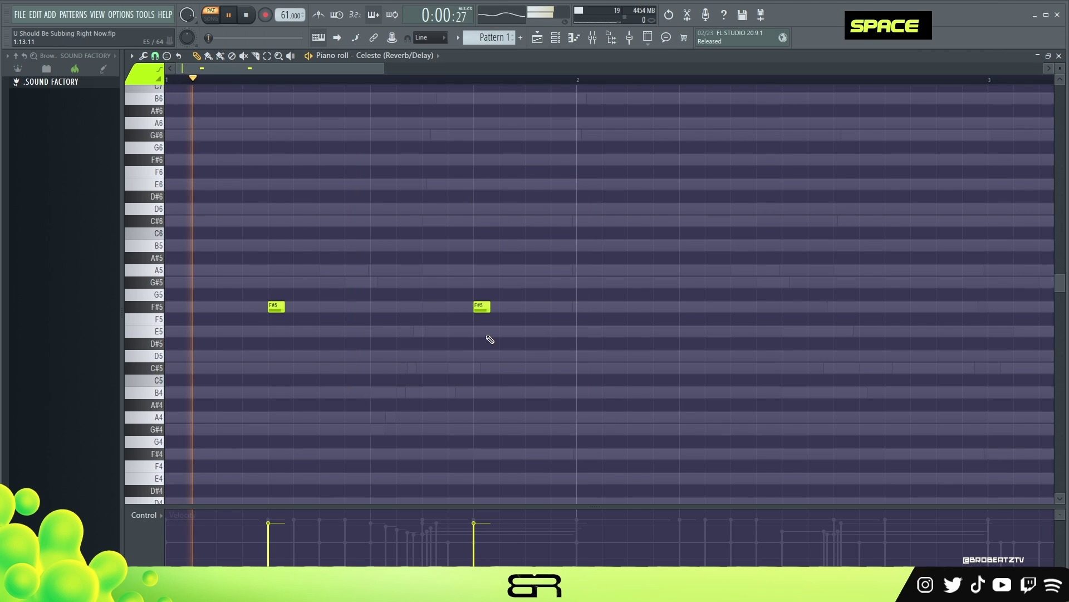
pyautogui.press('alt')
pyautogui.moveTo(285, 308); pyautogui.dragTo(380, 311)
pyautogui.rightClick(520, 313)
pyautogui.rightClick(482, 307)
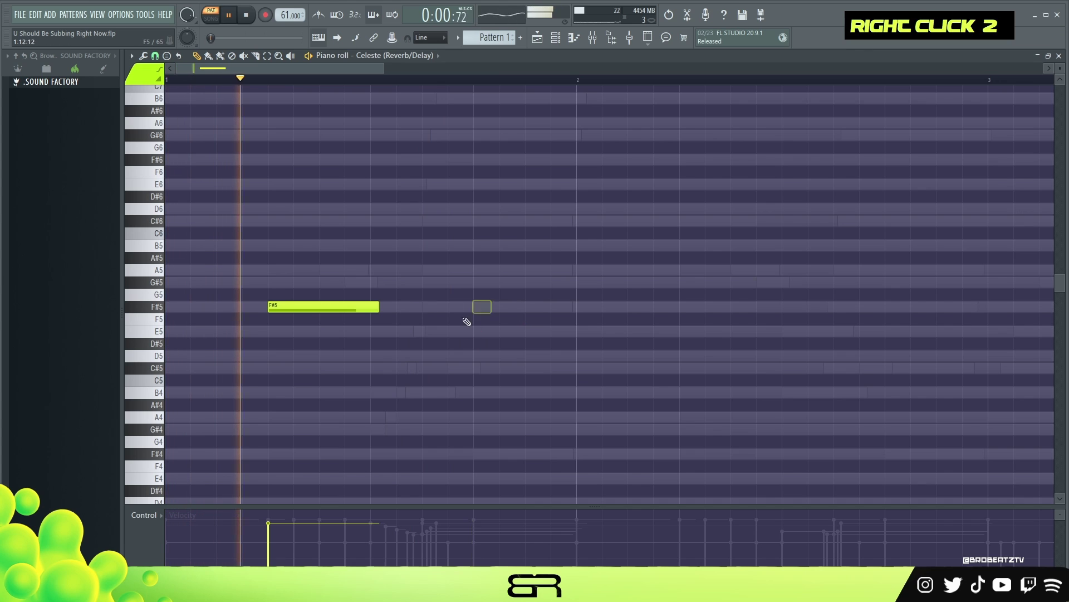
# Step: Copy the long Celeste F#5 from bar 1 to beat 2 of bar 2
pyautogui.keyDown('ctrl'); pyautogui.click(275, 310); pyautogui.keyUp('ctrl')
pyautogui.keyDown('shift'); pyautogui.moveTo(274, 310); pyautogui.dragTo(702, 320); pyautogui.keyUp('shift')
pyautogui.rightClick(671, 387)
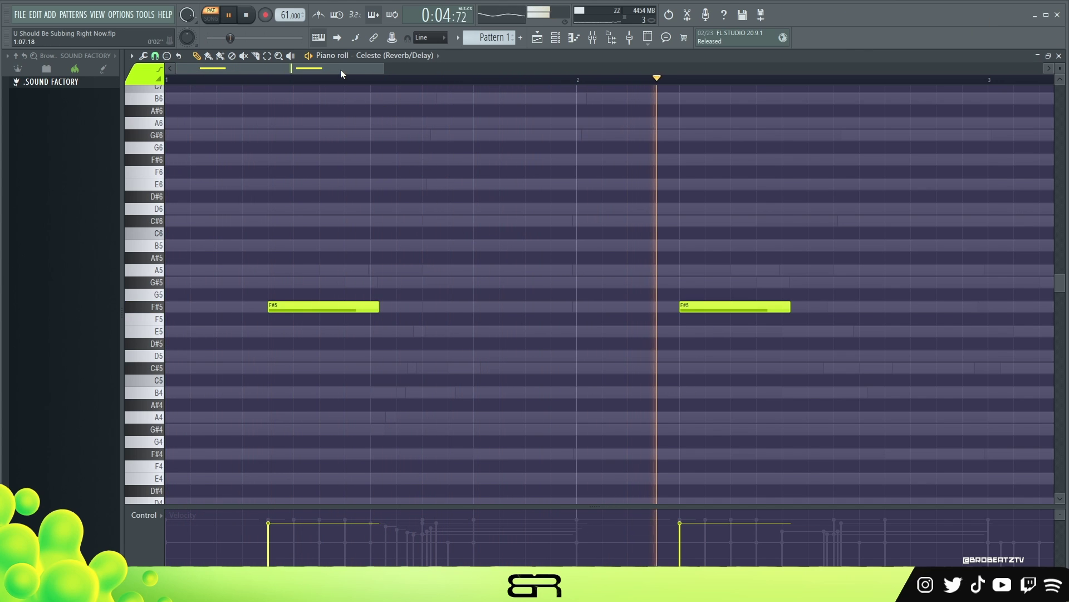
# Step: Set the snap to 1/3 step and shorten the F#5 in bar 2 to a single 1/3-step note
pyautogui.scroll(4, 423, 79)
pyautogui.press('space')
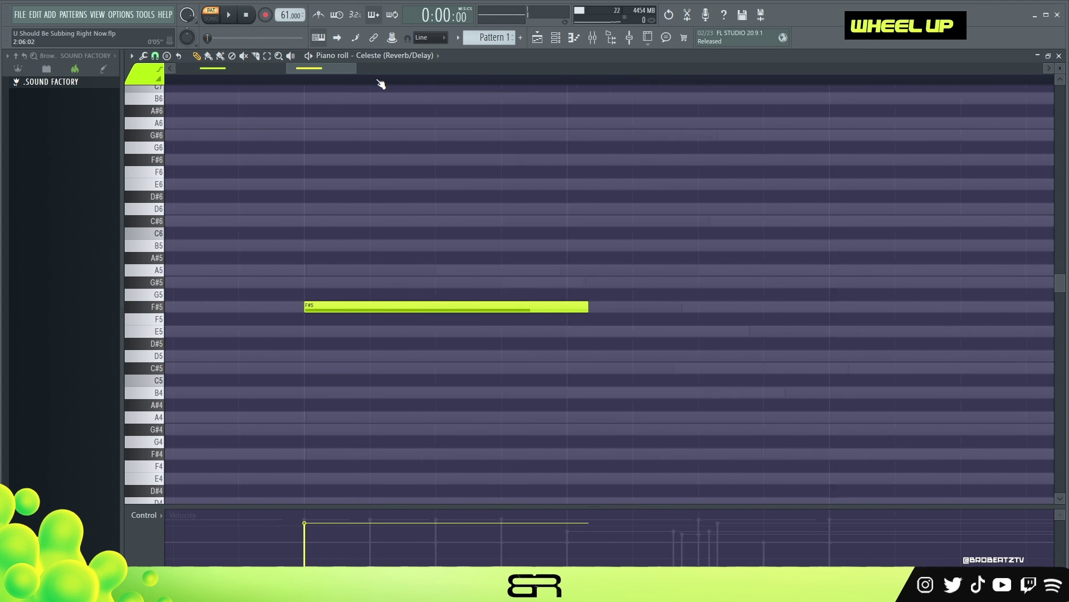
pyautogui.rightClick(591, 296)
pyautogui.moveTo(624, 305); pyautogui.dragTo(597, 315)
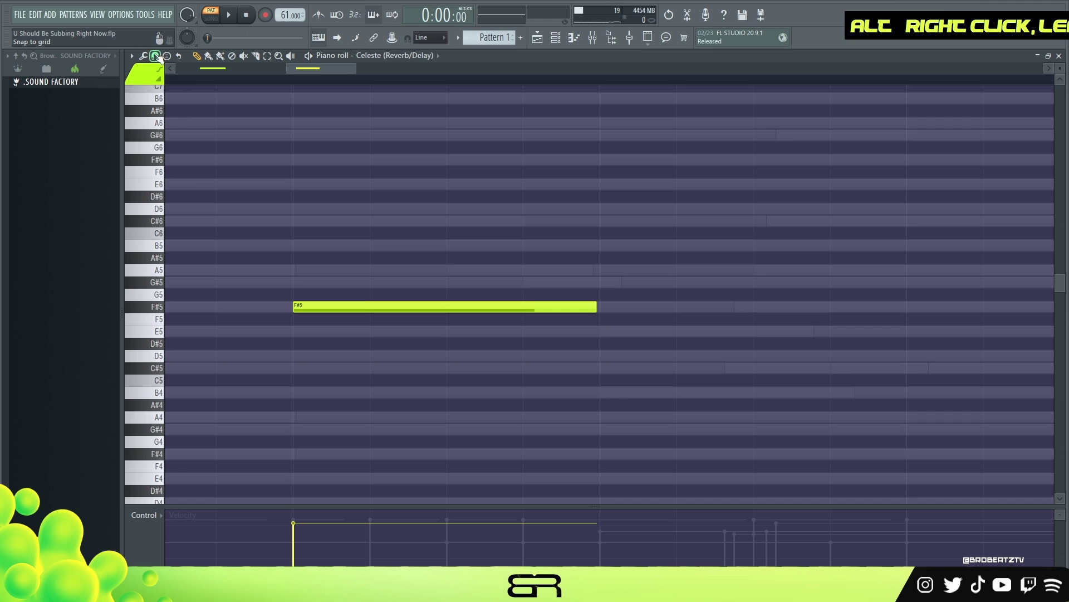
pyautogui.click(155, 55)
pyautogui.click(171, 141)
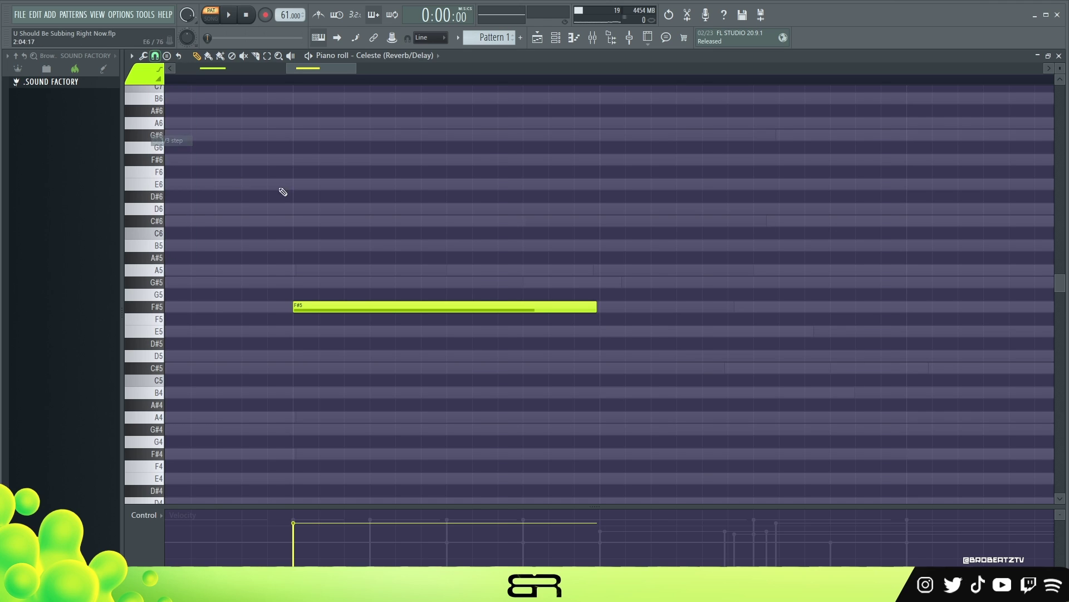
pyautogui.moveTo(594, 311); pyautogui.dragTo(319, 311)
# Step: Follow it with 1/3-step G#5, F#5 and G#5 notes, and fill the rest of the beat with four 2/3-step F#5 notes
pyautogui.click(323, 282)
pyautogui.click(351, 307)
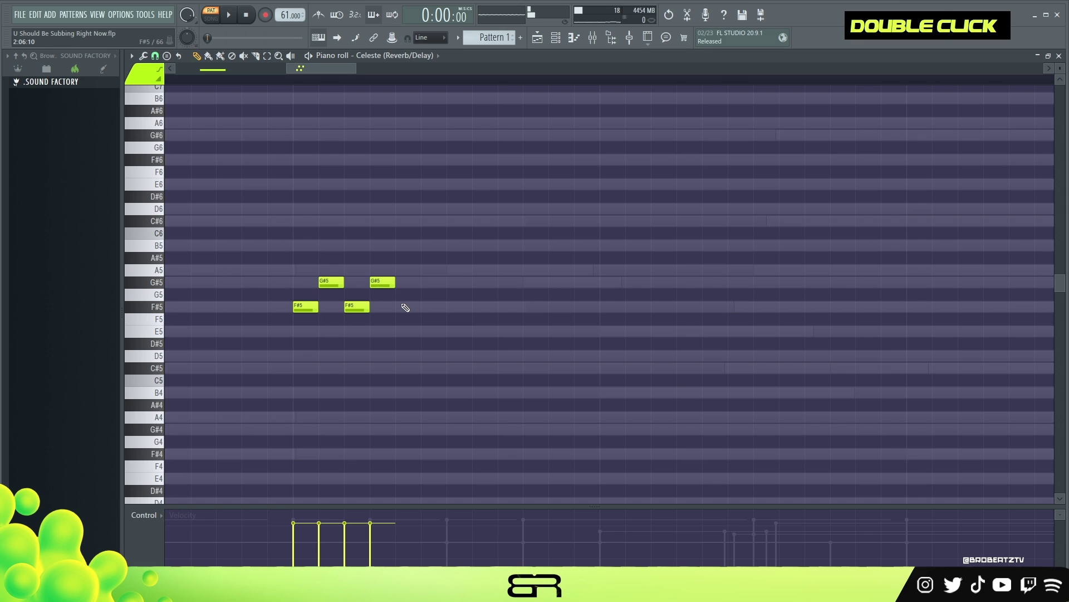
pyautogui.click(405, 307)
pyautogui.moveTo(420, 307); pyautogui.dragTo(459, 311)
pyautogui.moveTo(390, 300); pyautogui.dragTo(490, 315)
pyautogui.moveTo(423, 307); pyautogui.dragTo(526, 307)
pyautogui.click(382, 139)
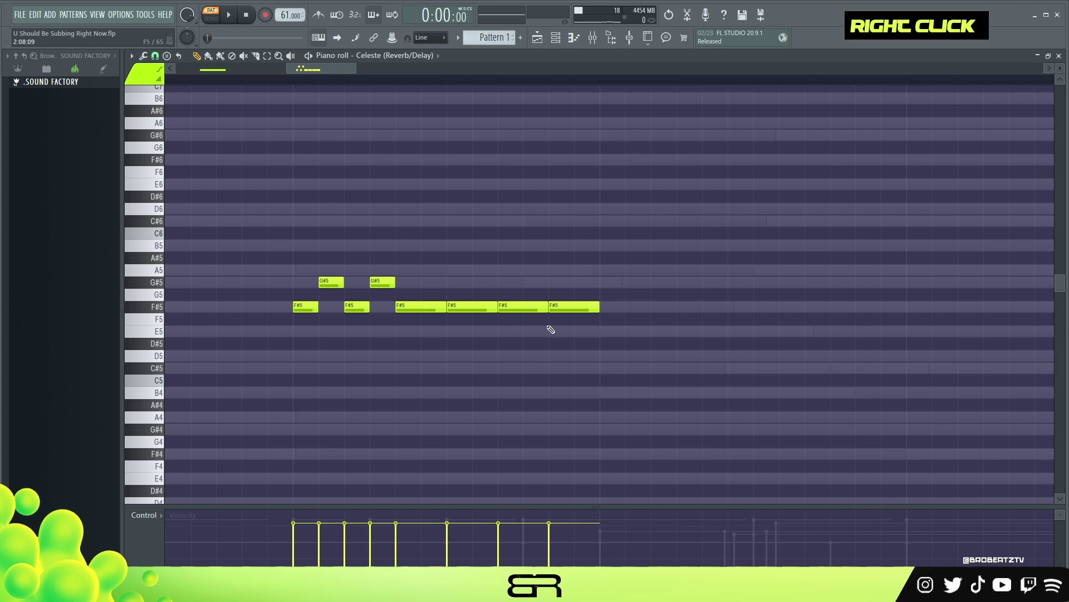
# Step: Raise the second and fourth 2/3-step F#5 notes in bar 2 to G#5, playing the pattern back between the changes
pyautogui.moveTo(472, 310); pyautogui.dragTo(470, 272)
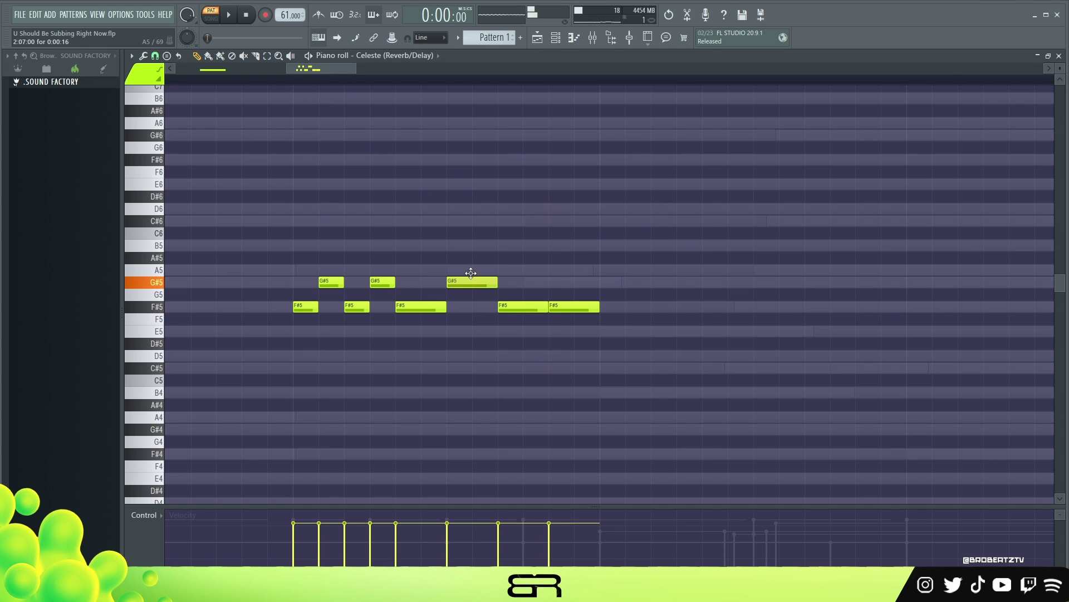
pyautogui.press('space')
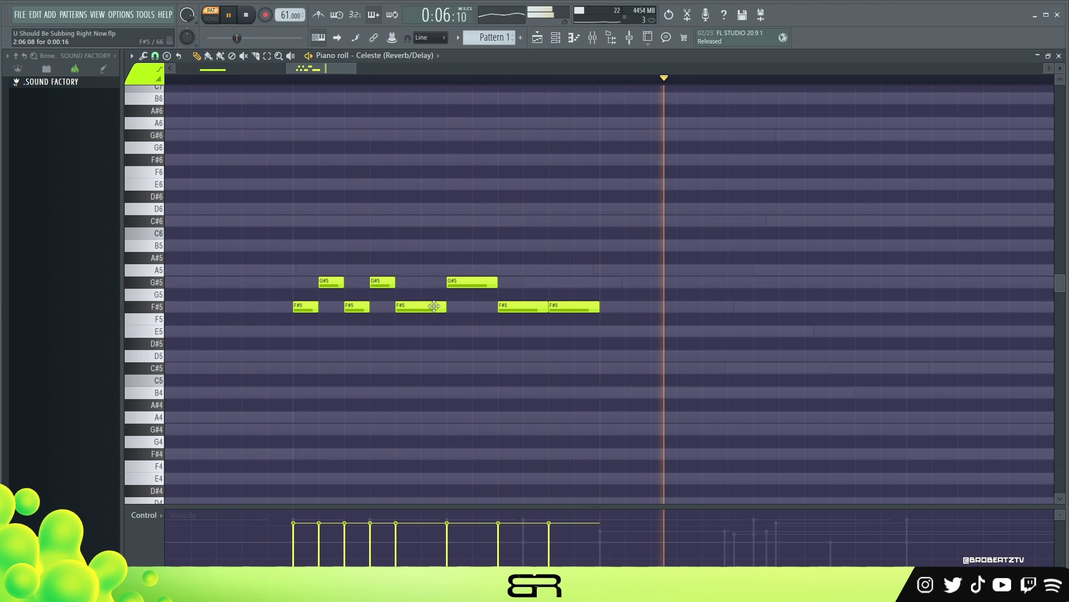
pyautogui.press('space')
pyautogui.press('space')
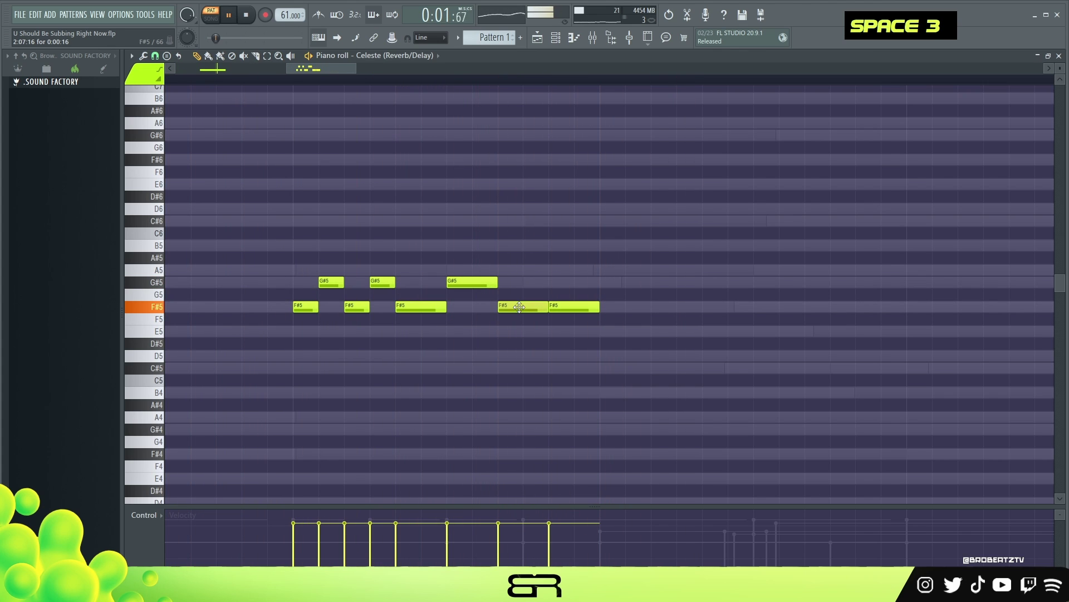
pyautogui.moveTo(583, 307); pyautogui.dragTo(565, 280)
pyautogui.press('space')
pyautogui.press('space')
pyautogui.press('space')
# Step: Add a 2/3-step E5 directly after the last G#5 of the trill and play it back
pyautogui.click(600, 342)
pyautogui.moveTo(601, 341); pyautogui.dragTo(613, 329)
pyautogui.press('space')
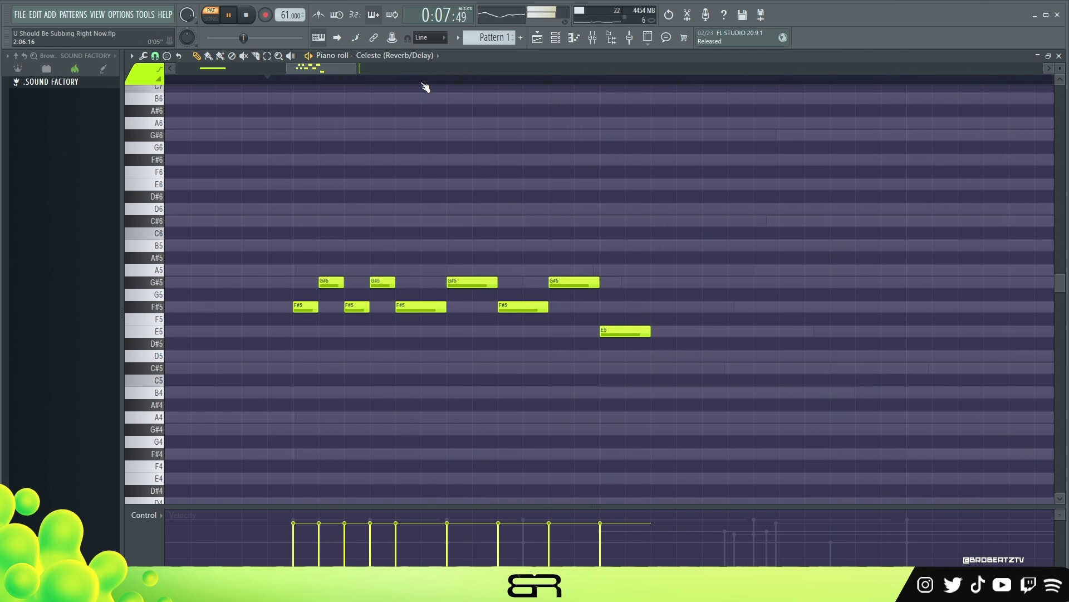
# Step: Copy all the Celeste notes from bars 1 and 2 into bars 3 and 4
pyautogui.scroll(-3, 424, 89)
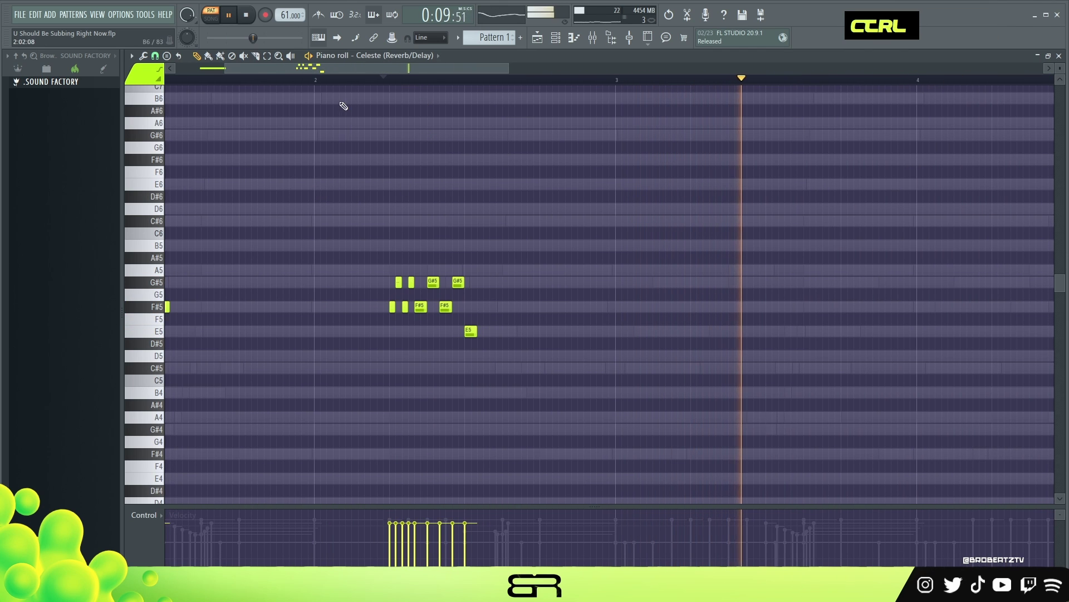
pyautogui.scroll(-2, 353, 86)
pyautogui.press('space')
pyautogui.hotkey('ctrl', 'a')
pyautogui.moveTo(224, 309); pyautogui.dragTo(547, 317)
# Step: Time-scale the bar 2 trill down to half its length and play the result
pyautogui.moveTo(303, 215); pyautogui.dragTo(417, 335)
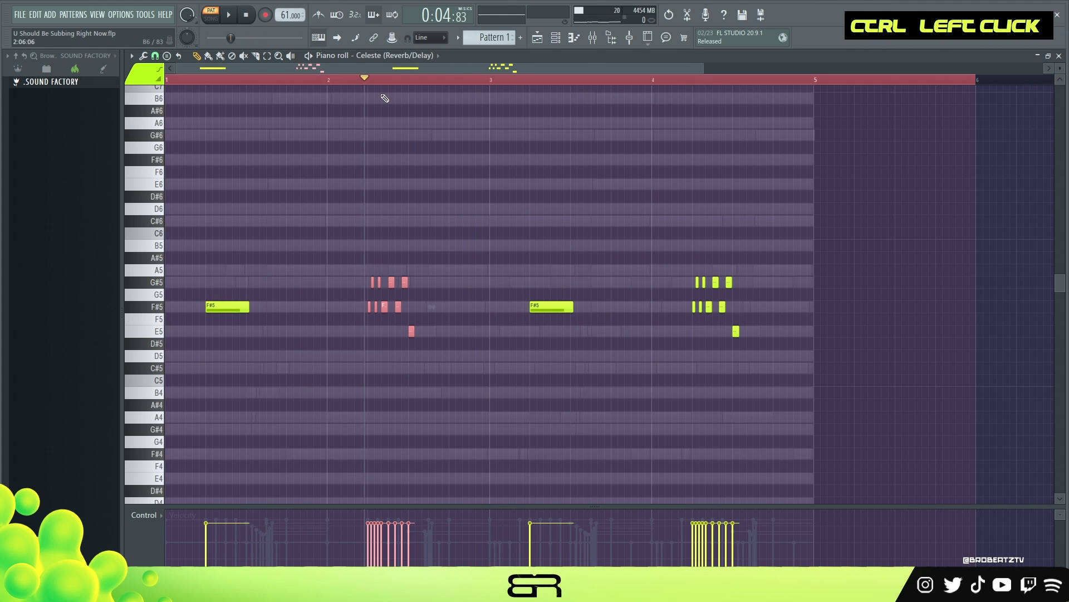
pyautogui.scroll(3, 382, 83)
pyautogui.scroll(-1, 490, 217)
pyautogui.scroll(-3, 489, 218)
pyautogui.moveTo(477, 160); pyautogui.dragTo(429, 161)
pyautogui.rightClick(395, 191)
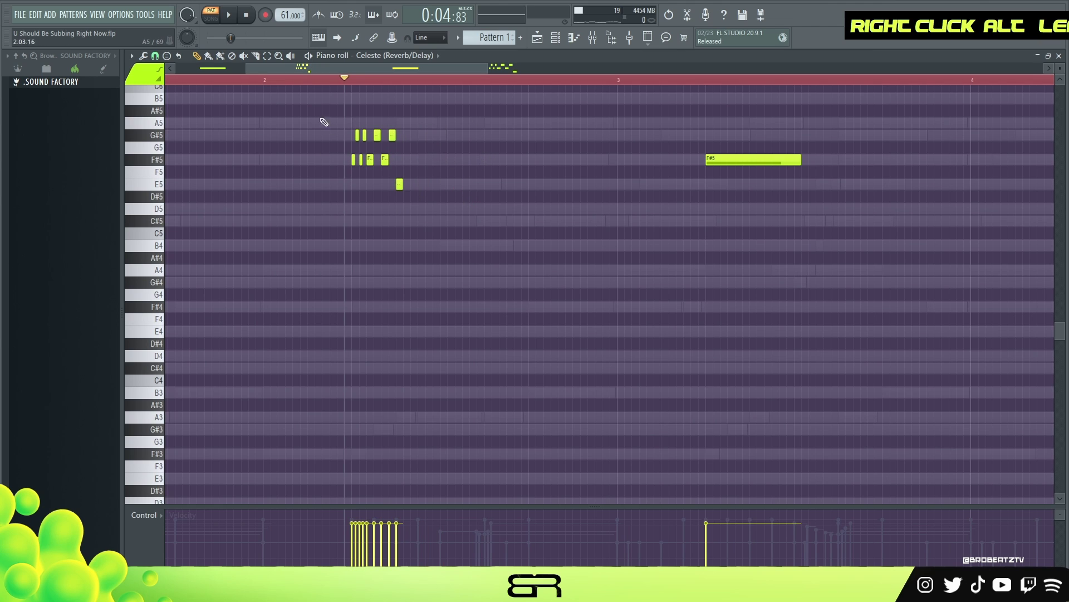
pyautogui.press('space')
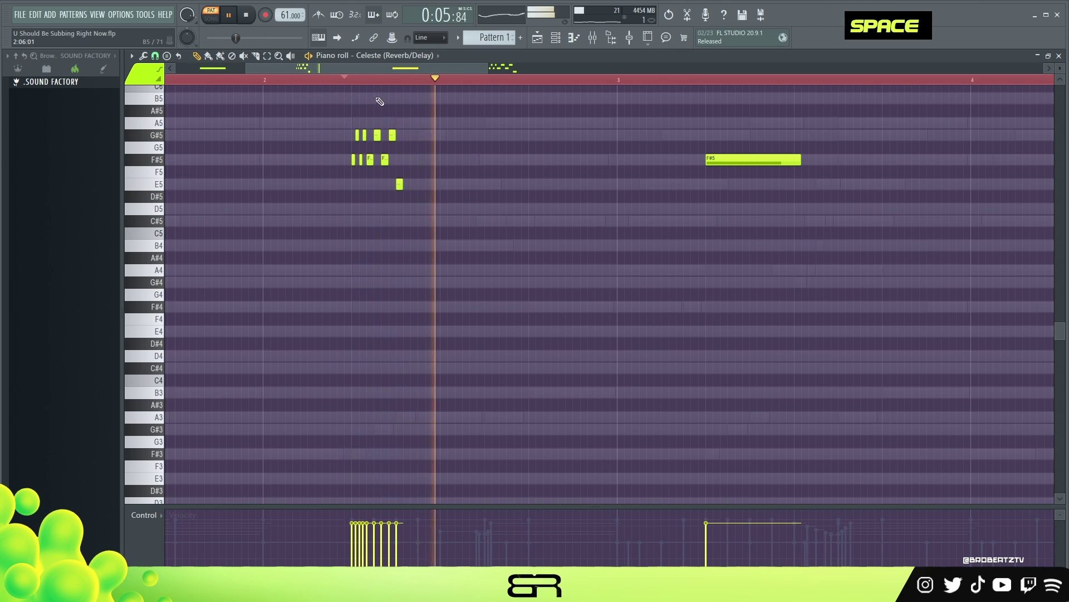
pyautogui.scroll(-2, 420, 84)
pyautogui.scroll(-2, 420, 83)
pyautogui.scroll(3, 573, 310)
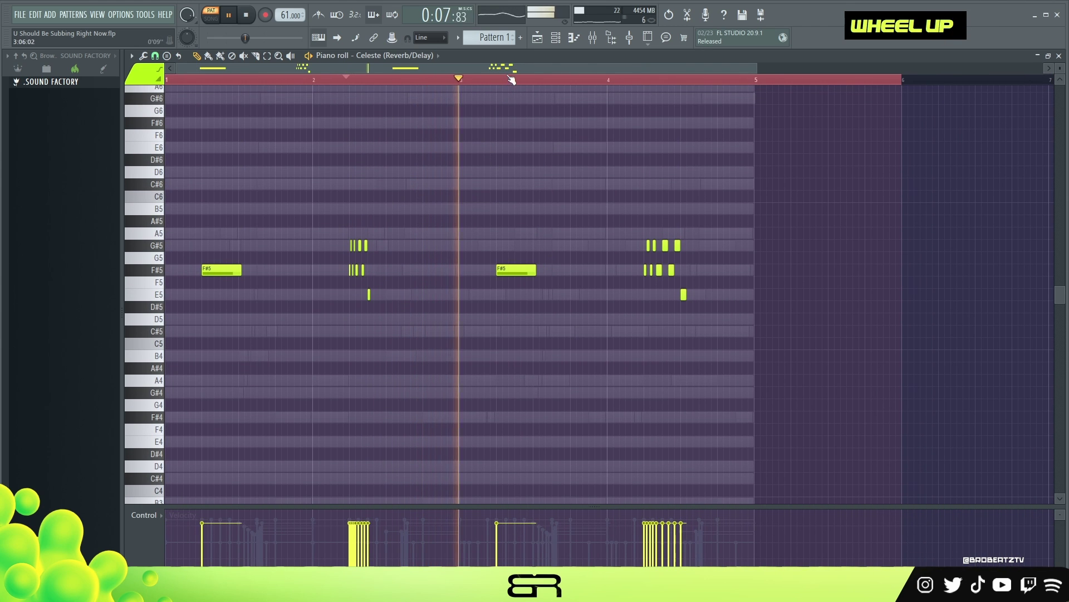
pyautogui.scroll(3, 511, 79)
pyautogui.press('space')
# Step: Add short C#5 and E5 notes leading into the bar 3 F#5 and copy both one bar on, before the bar 4 trill
pyautogui.rightClick(594, 147)
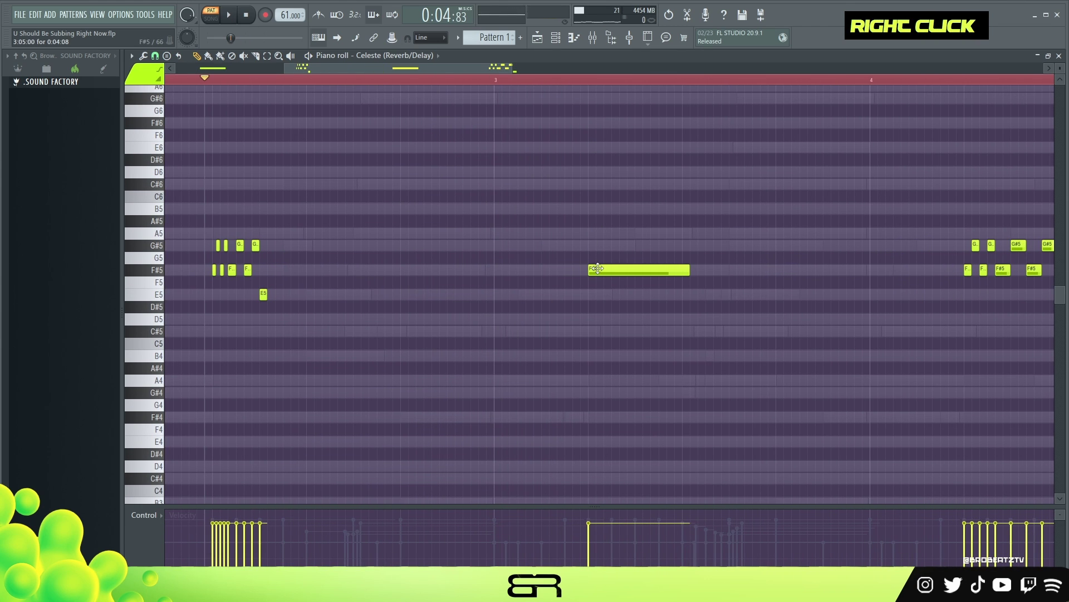
pyautogui.click(577, 290)
pyautogui.moveTo(669, 297); pyautogui.dragTo(903, 359)
pyautogui.keyDown('ctrl'); pyautogui.click(583, 306); pyautogui.keyUp('ctrl')
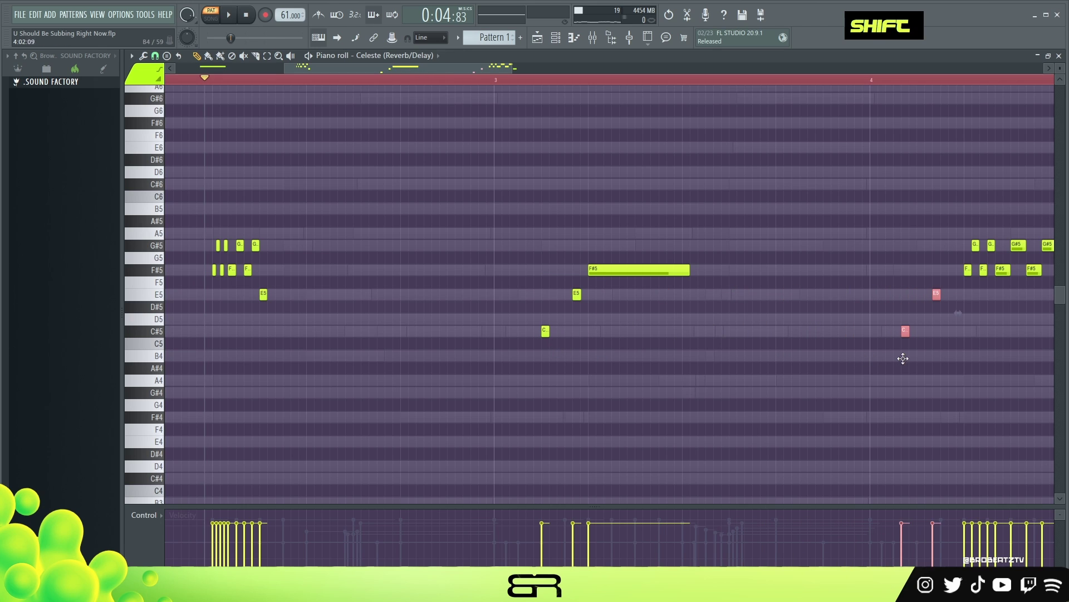
pyautogui.rightClick(916, 359)
# Step: Copy the short bar 3 E5 to the second half of beat 2, beneath the long F#5, and play the result
pyautogui.moveTo(492, 68); pyautogui.dragTo(553, 82)
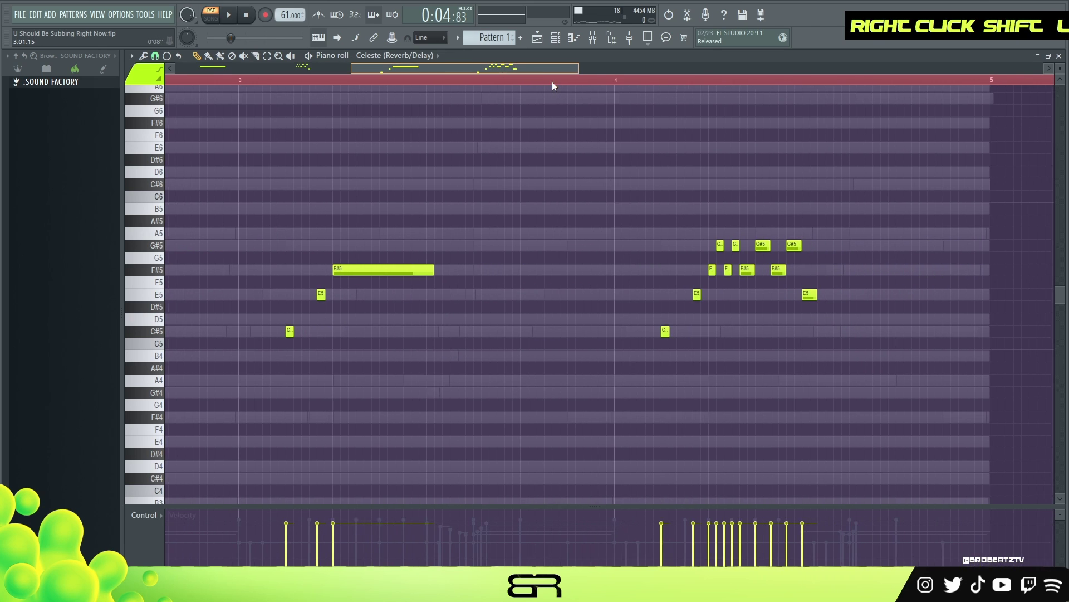
pyautogui.moveTo(326, 302); pyautogui.dragTo(317, 295)
pyautogui.moveTo(317, 296); pyautogui.dragTo(342, 298)
pyautogui.press('space')
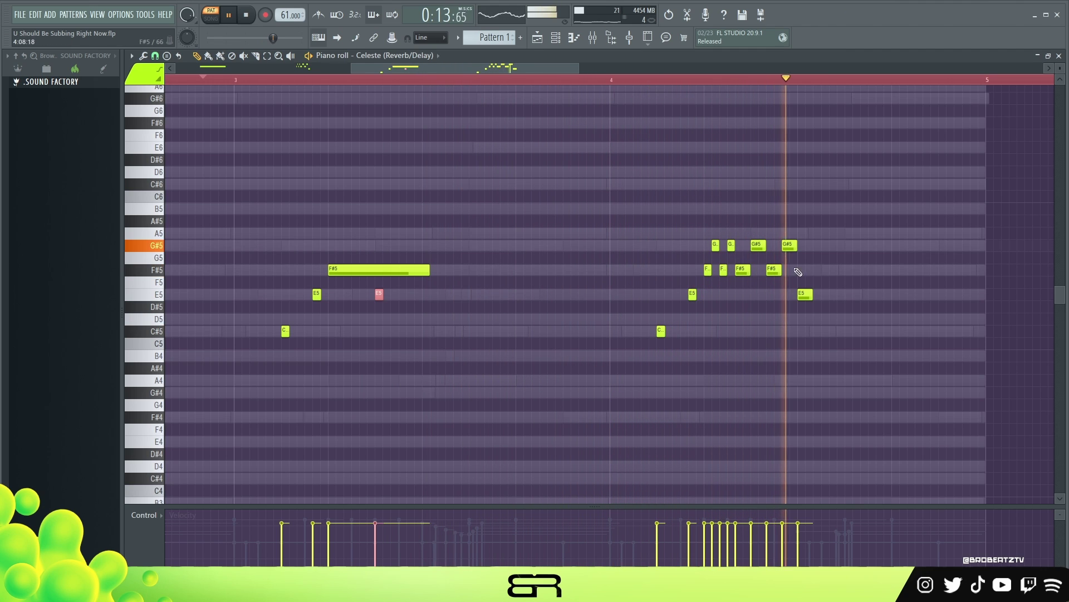
pyautogui.press('space')
# Step: Select the bar 4 trill and scale it to 50% of its length
pyautogui.moveTo(857, 204); pyautogui.dragTo(715, 308)
pyautogui.keyDown('ctrl'); pyautogui.keyDown('shift'); pyautogui.click(707, 271); pyautogui.keyUp('shift'); pyautogui.keyUp('ctrl')
pyautogui.moveTo(828, 271); pyautogui.dragTo(773, 272)
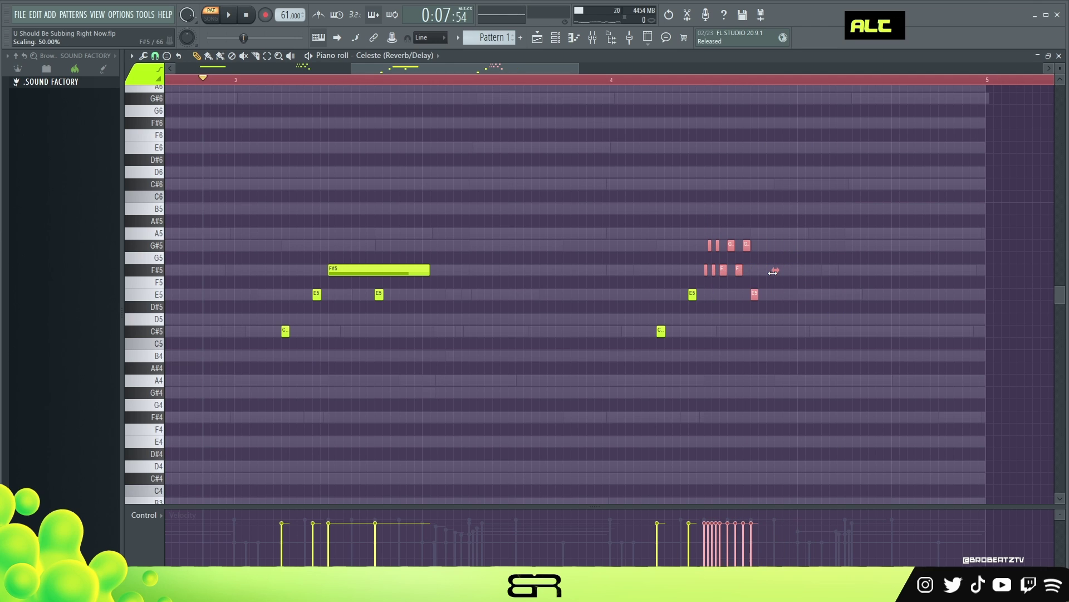
pyautogui.rightClick(432, 290)
# Step: Review the lead-in notes, play back the Celeste line across the four bars and clear the timeline selection
pyautogui.moveTo(302, 252); pyautogui.dragTo(416, 333)
pyautogui.moveTo(249, 239); pyautogui.dragTo(429, 353)
pyautogui.rightClick(487, 381)
pyautogui.moveTo(632, 240); pyautogui.dragTo(786, 348)
pyautogui.rightClick(785, 348)
pyautogui.press('space')
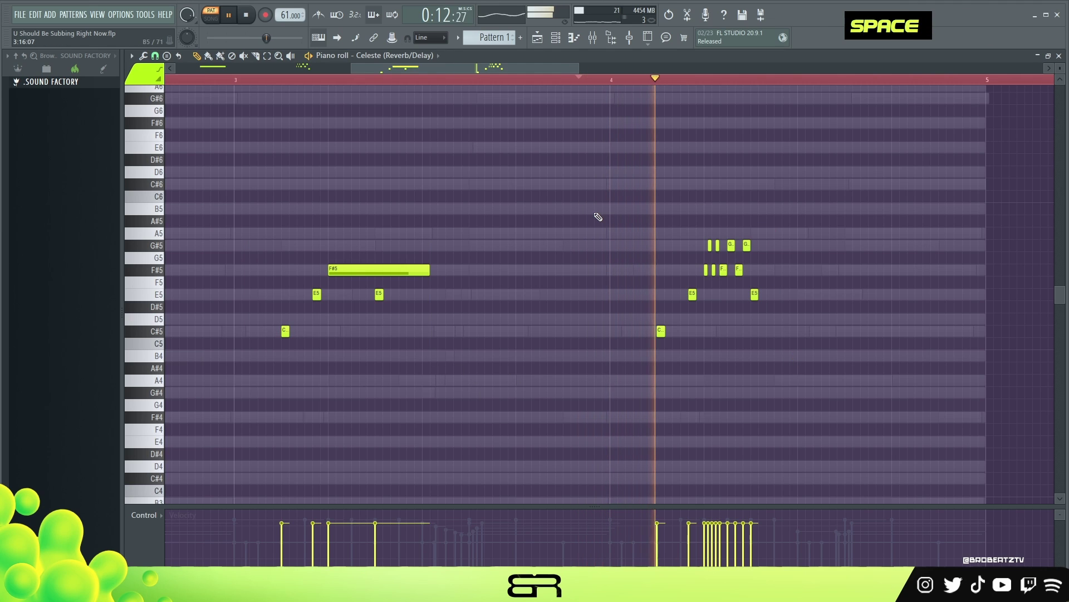
pyautogui.press('space')
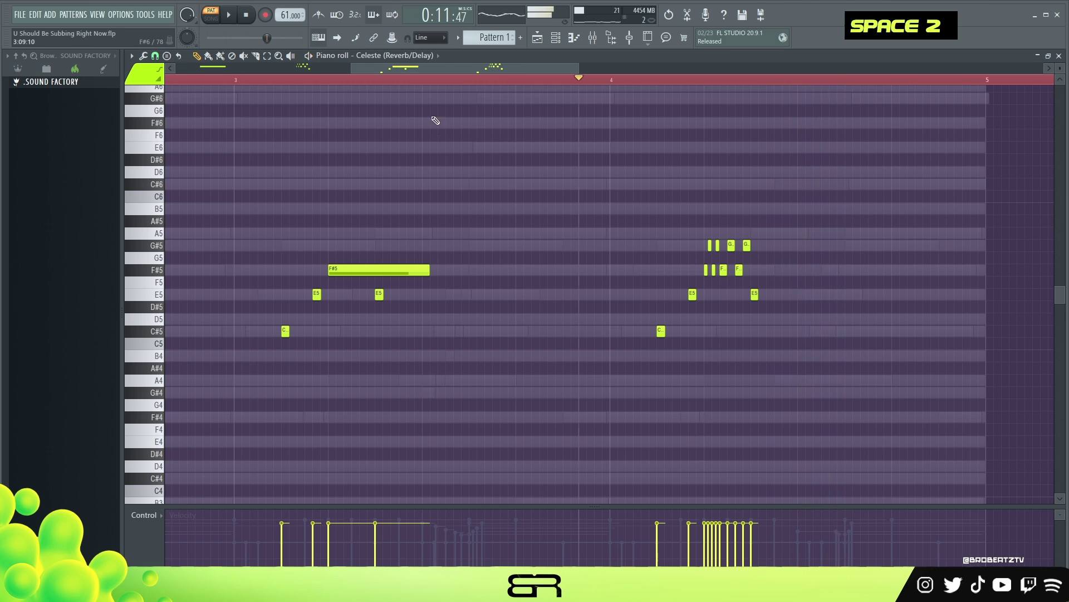
pyautogui.keyDown('ctrl'); pyautogui.rightClick(435, 120); pyautogui.keyUp('ctrl')
pyautogui.click(280, 81)
pyautogui.press('space')
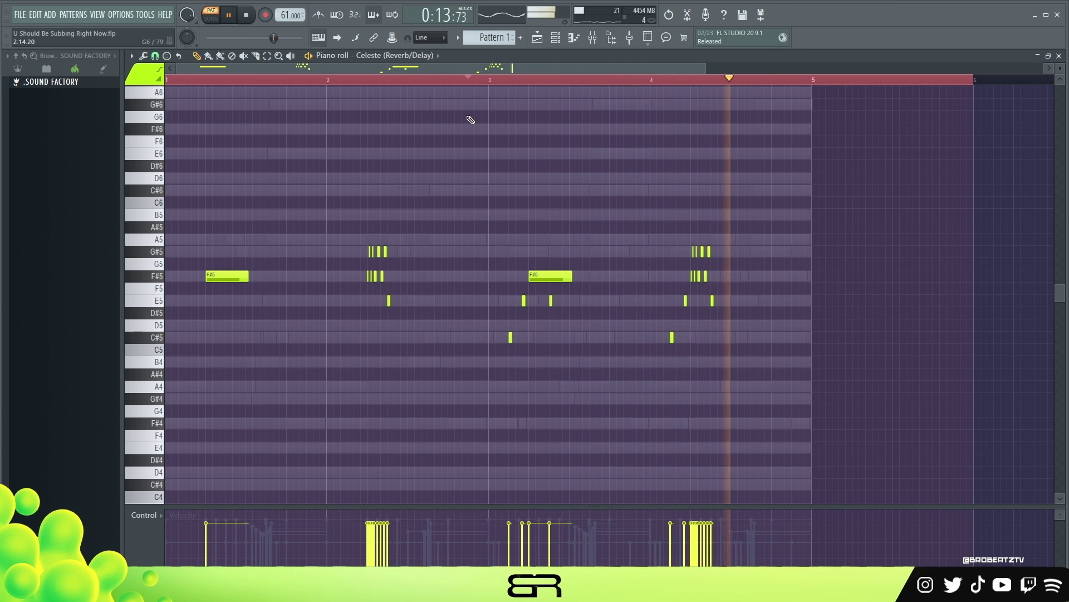
pyautogui.press('space')
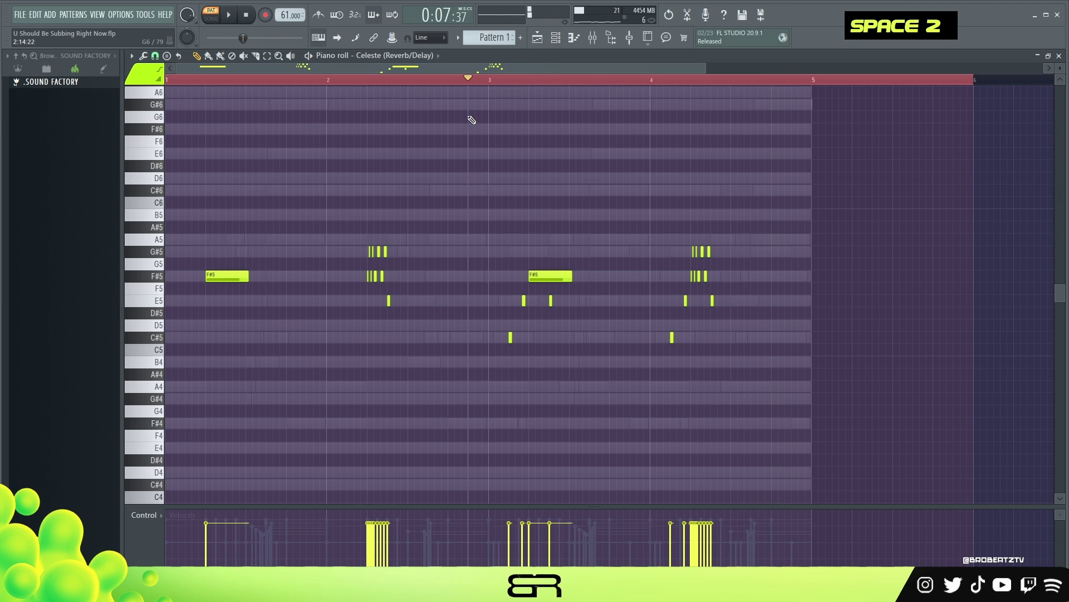
pyautogui.rightClick(557, 160)
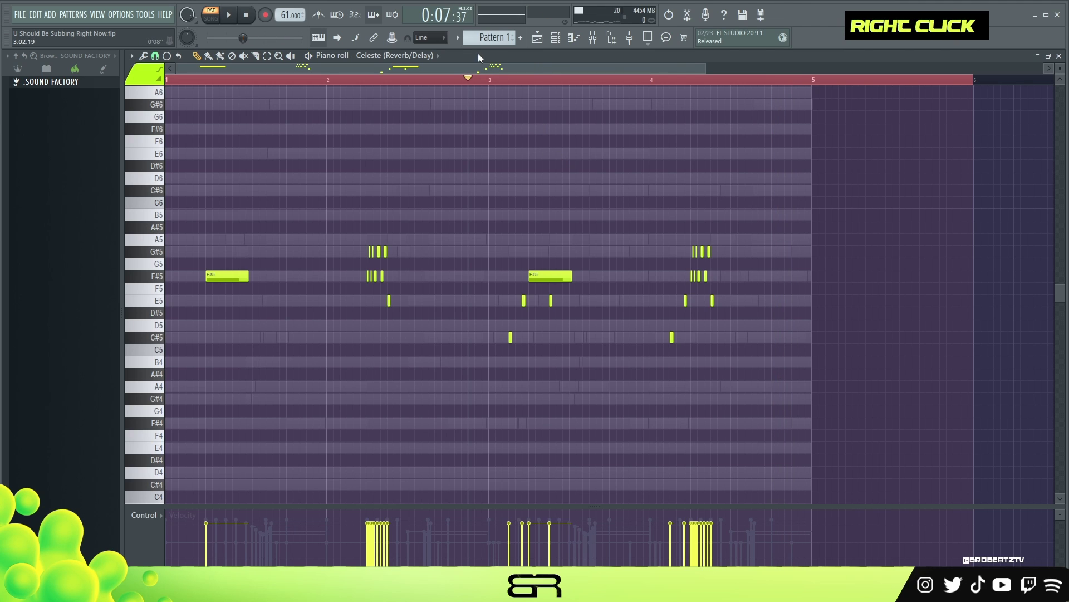
pyautogui.doubleClick(495, 81)
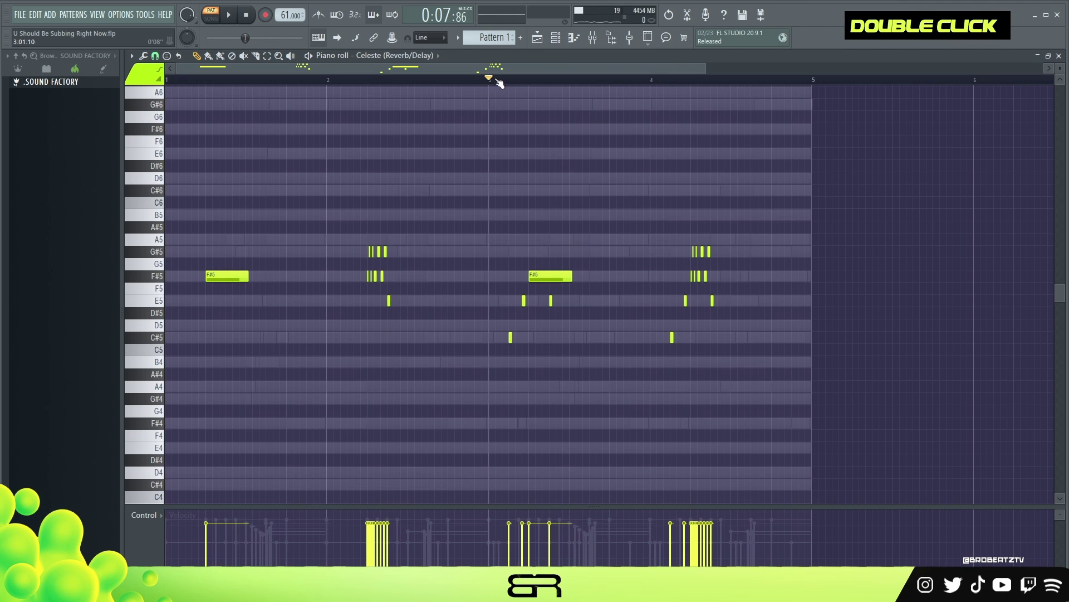
# Step: Audition the Satellite Anthem Flute on the Winds (Accent/Ambi) channel and open that channel's piano roll
pyautogui.click(560, 43)
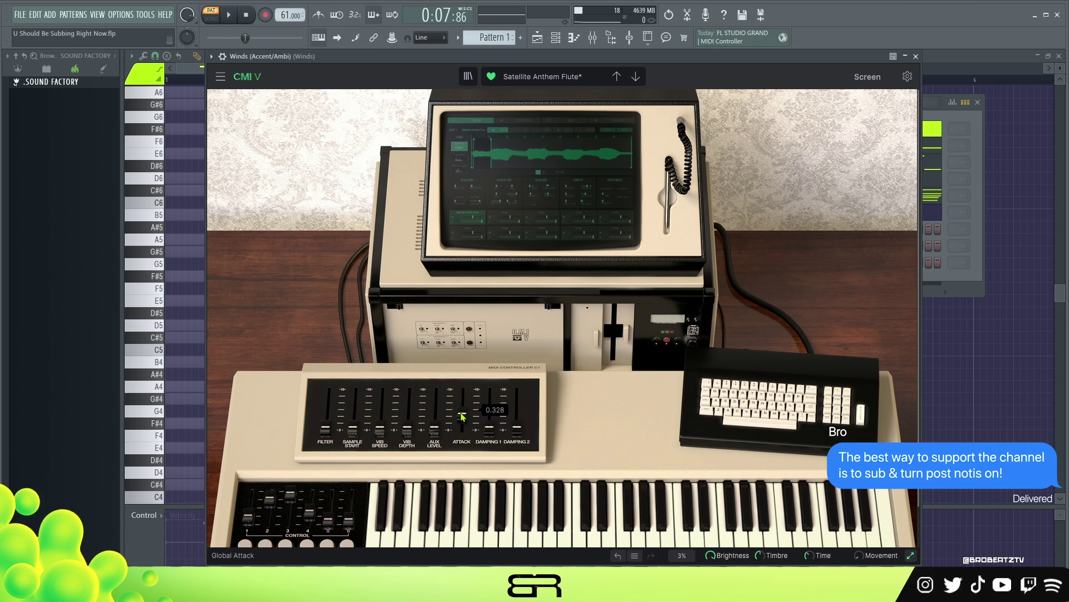
pyautogui.click(728, 521)
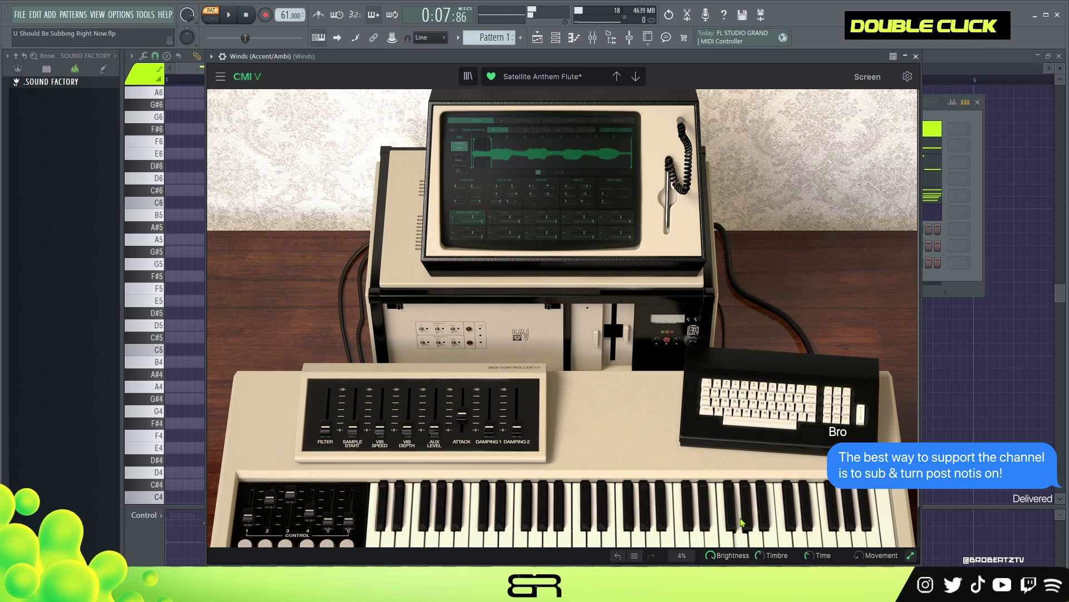
pyautogui.click(916, 56)
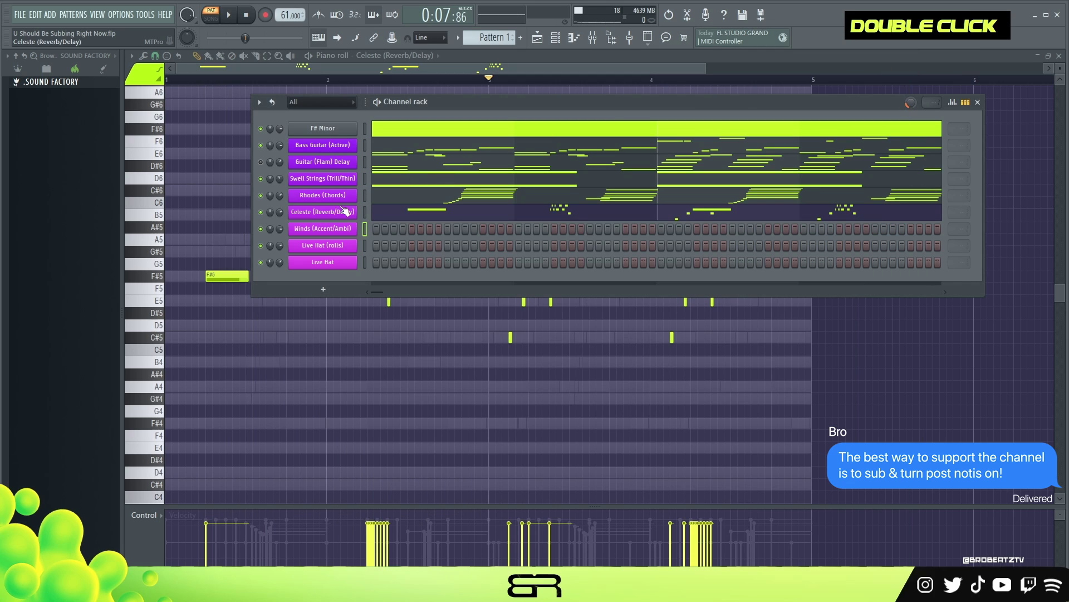
pyautogui.rightClick(320, 229)
pyautogui.click(370, 229)
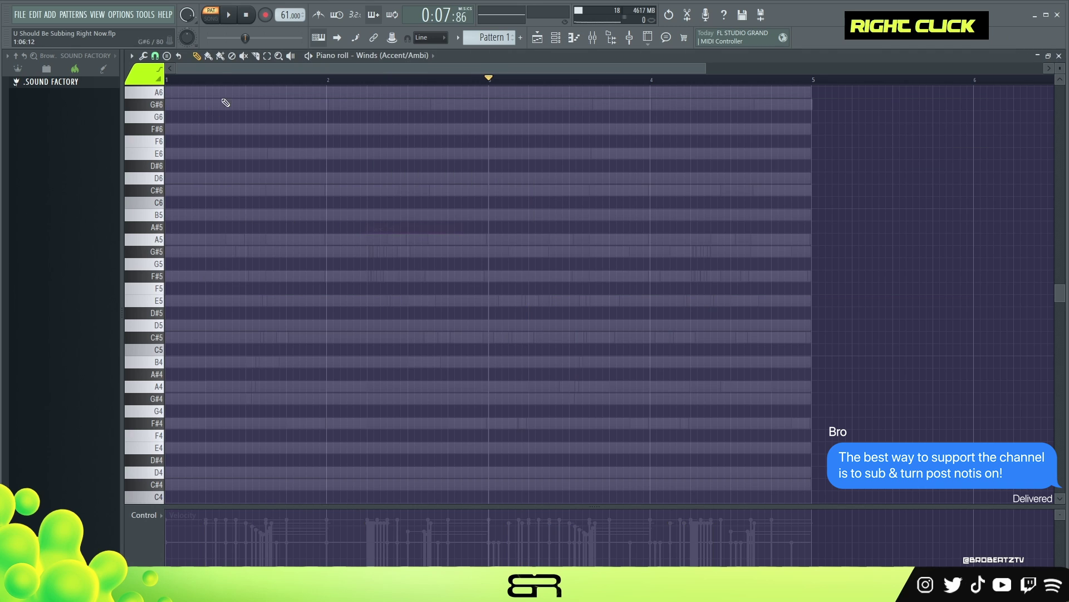
# Step: Set the piano roll snap to 1/6 beat for the Winds part
pyautogui.scroll(4, 223, 80)
pyautogui.click(155, 56)
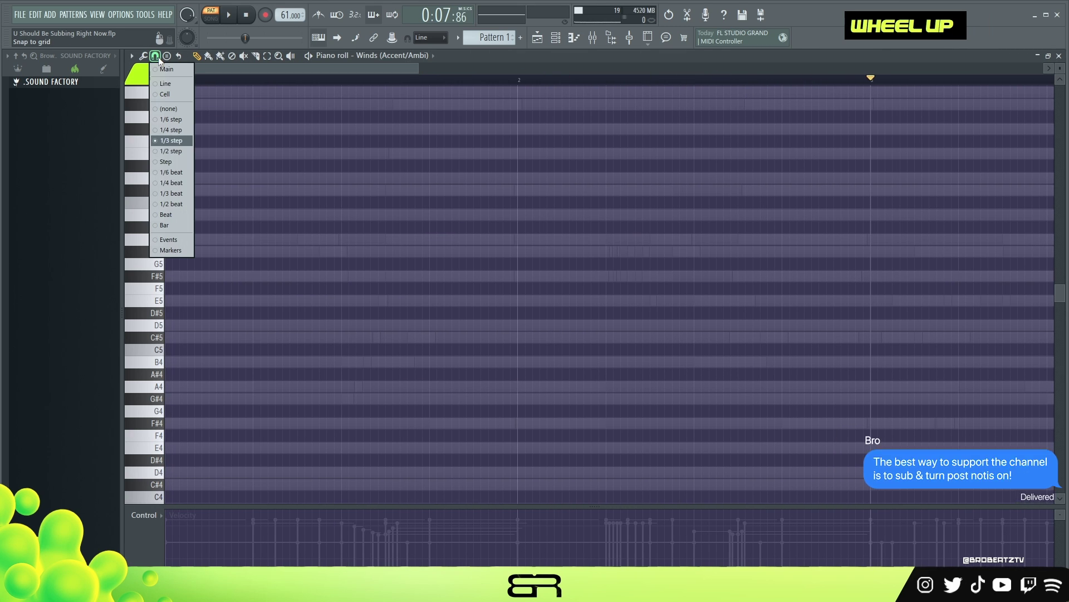
pyautogui.click(167, 172)
# Step: Play the pattern repeatedly and audition G#5 and F#5 against it to find a starting note for the winds
pyautogui.press('space')
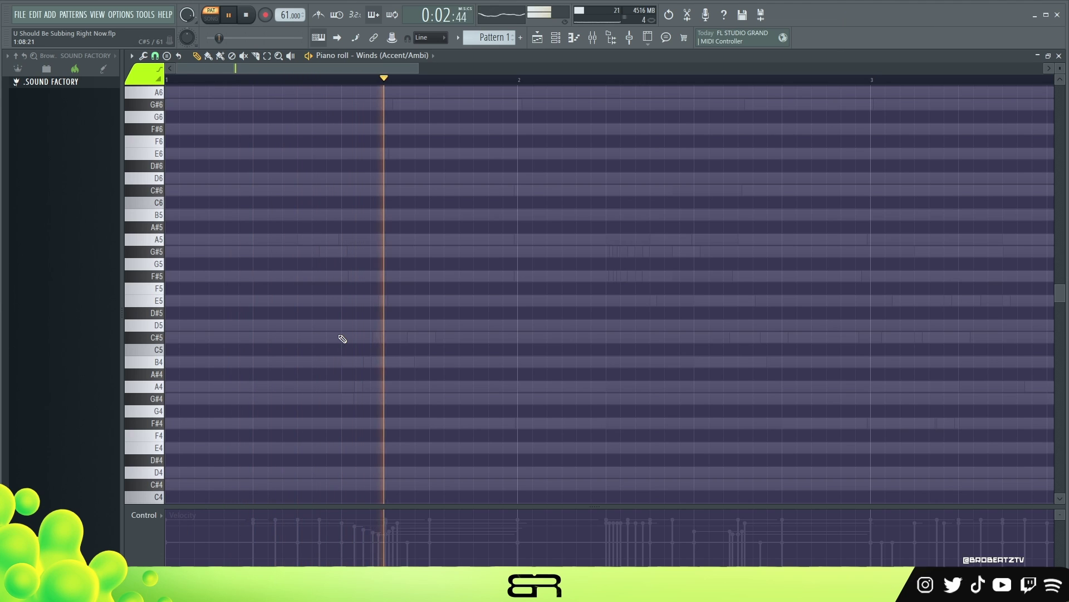
pyautogui.press('space')
pyautogui.press('space')
pyautogui.click(155, 254)
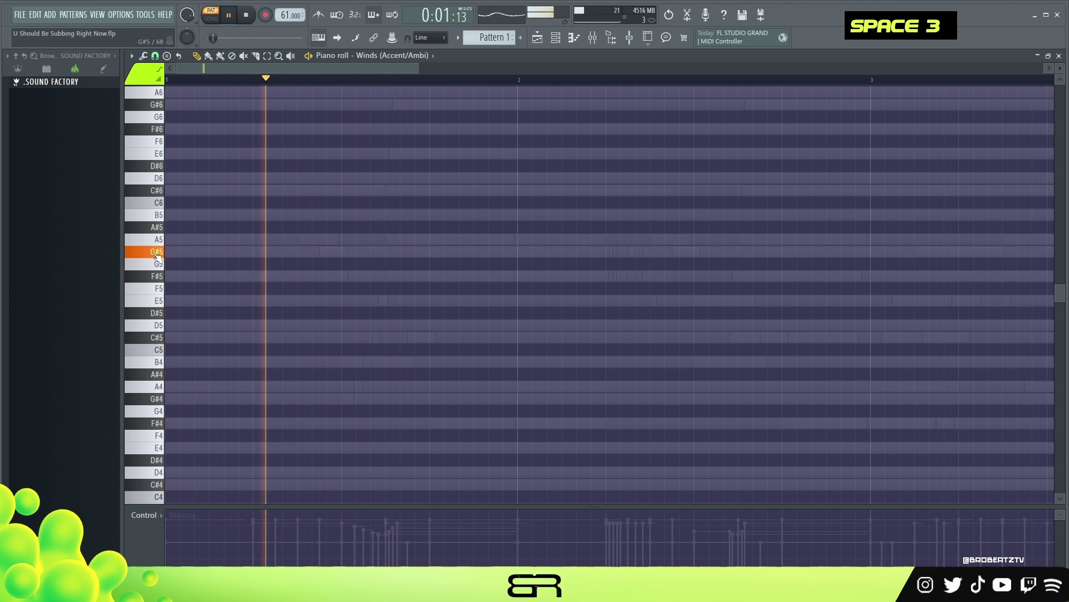
pyautogui.doubleClick(155, 256)
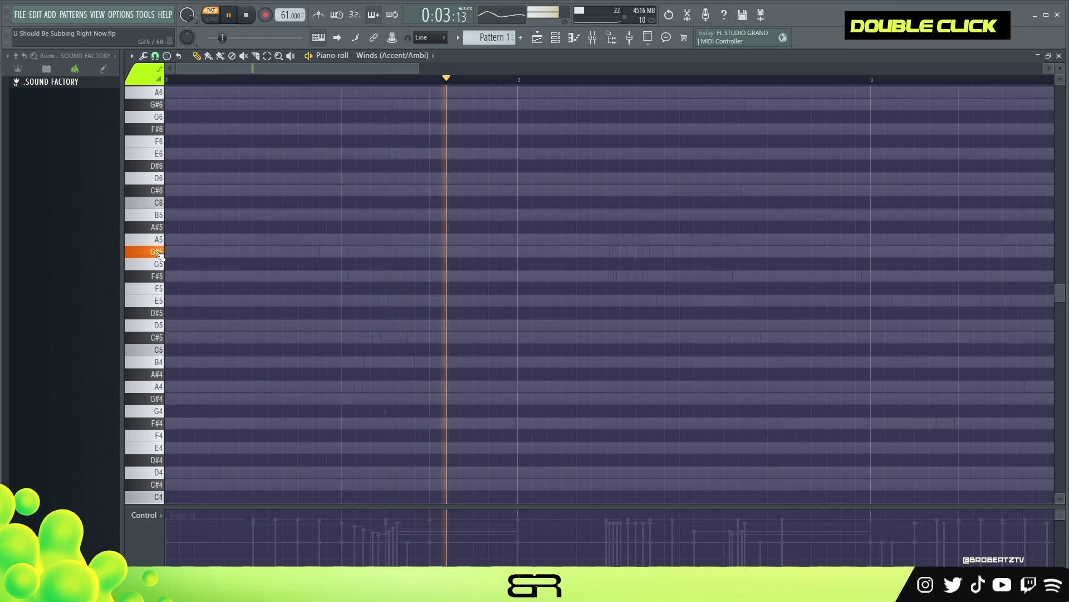
pyautogui.click(157, 277)
pyautogui.press('space')
pyautogui.press('space')
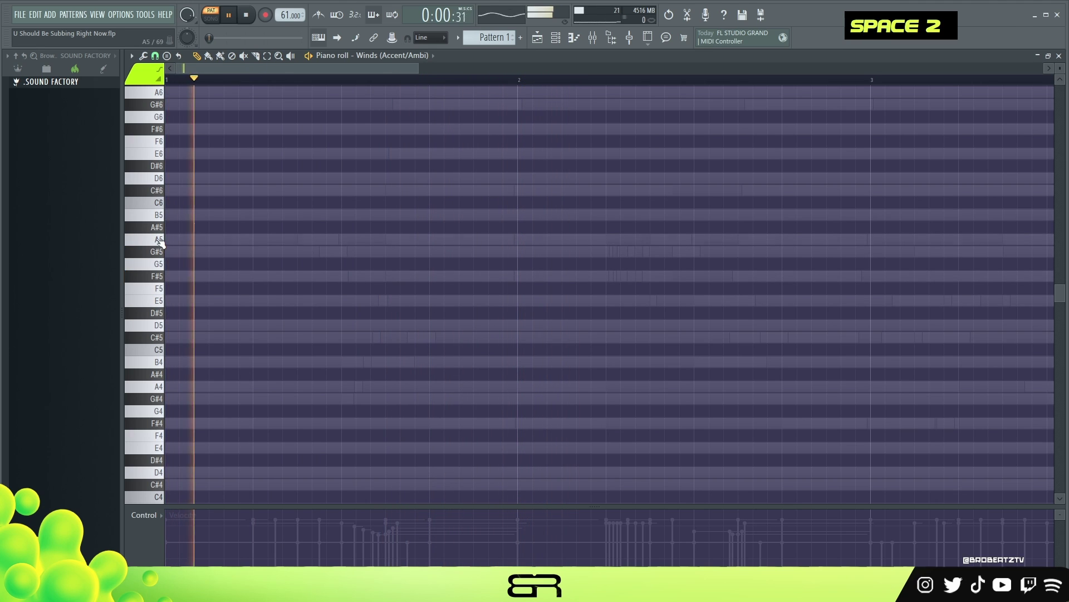
pyautogui.doubleClick(161, 276)
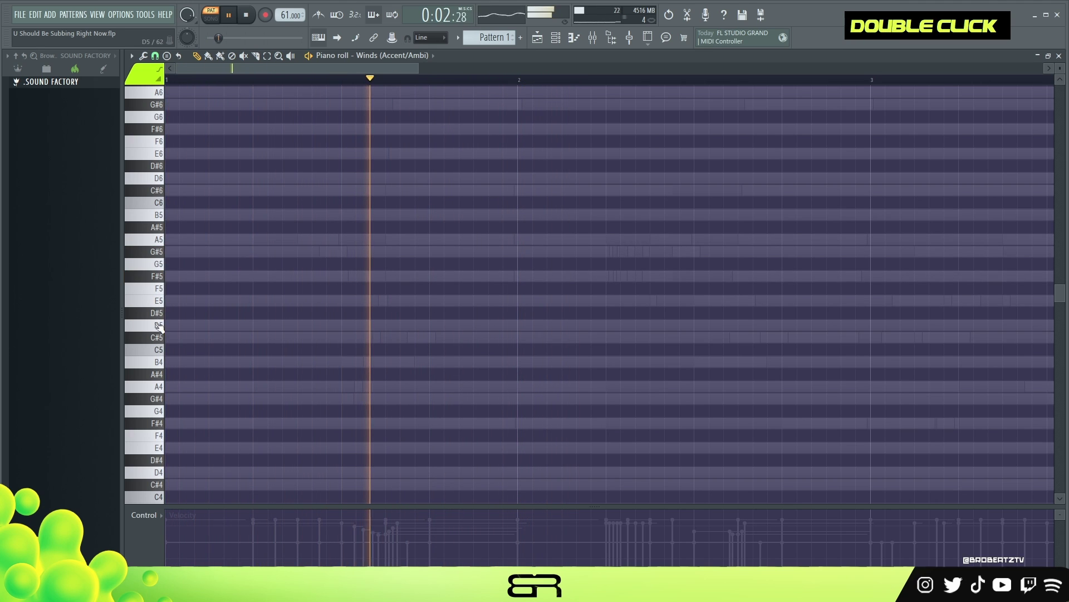
pyautogui.press('space')
pyautogui.press('space')
pyautogui.click(419, 252)
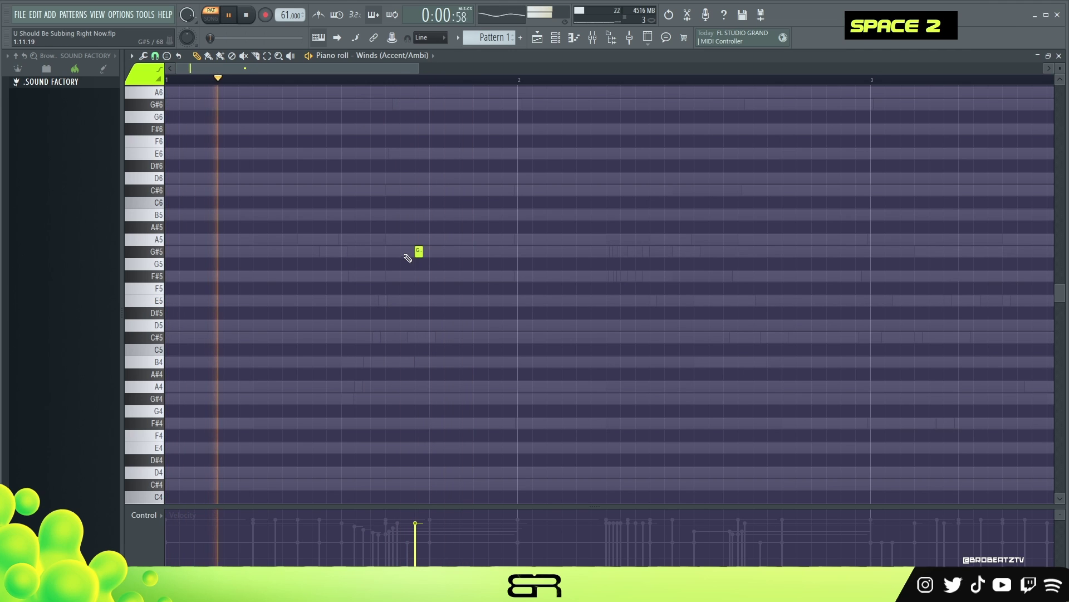
pyautogui.press('alt')
pyautogui.rightClick(429, 254)
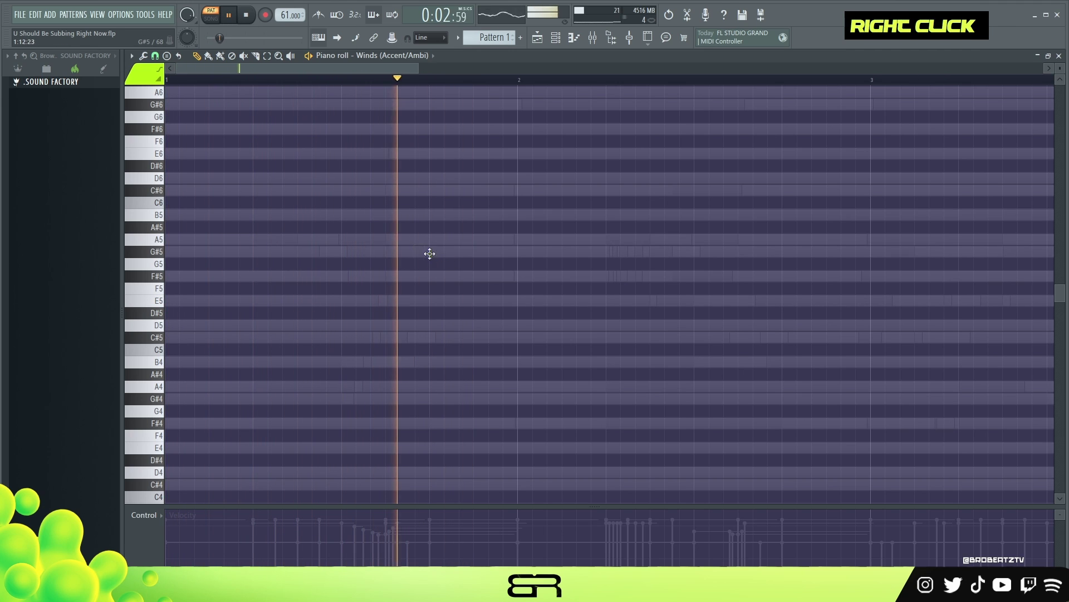
# Step: Place a G#5 on beat 4 of bar 1, lengthen it to half a beat and choose a new snap value
pyautogui.keyDown('alt'); pyautogui.click(434, 252); pyautogui.keyUp('alt')
pyautogui.keyDown('ctrl'); pyautogui.rightClick(436, 254); pyautogui.keyUp('ctrl')
pyautogui.press('space')
pyautogui.keyDown('alt'); pyautogui.moveTo(438, 253); pyautogui.dragTo(471, 266); pyautogui.keyUp('alt')
pyautogui.click(159, 56)
pyautogui.click(170, 173)
# Step: Duplicate the half-beat G#5 into a row of eight consecutive notes running through bar 2 and play them
pyautogui.keyDown('ctrl'); pyautogui.click(465, 250); pyautogui.keyUp('ctrl')
pyautogui.moveTo(465, 250); pyautogui.dragTo(719, 261)
pyautogui.hotkey('ctrl', 'a')
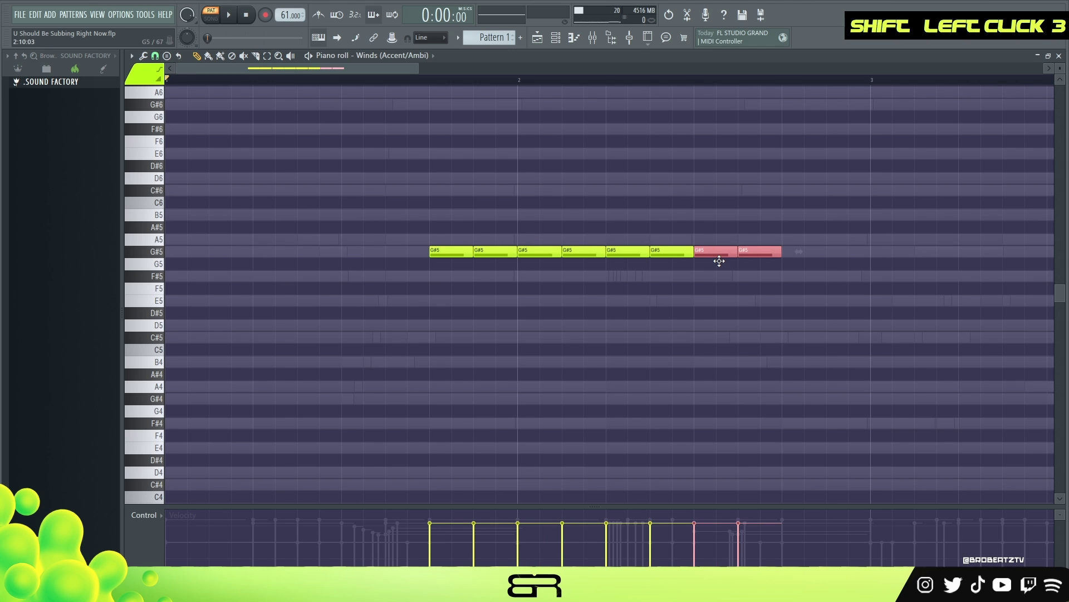
pyautogui.press('space')
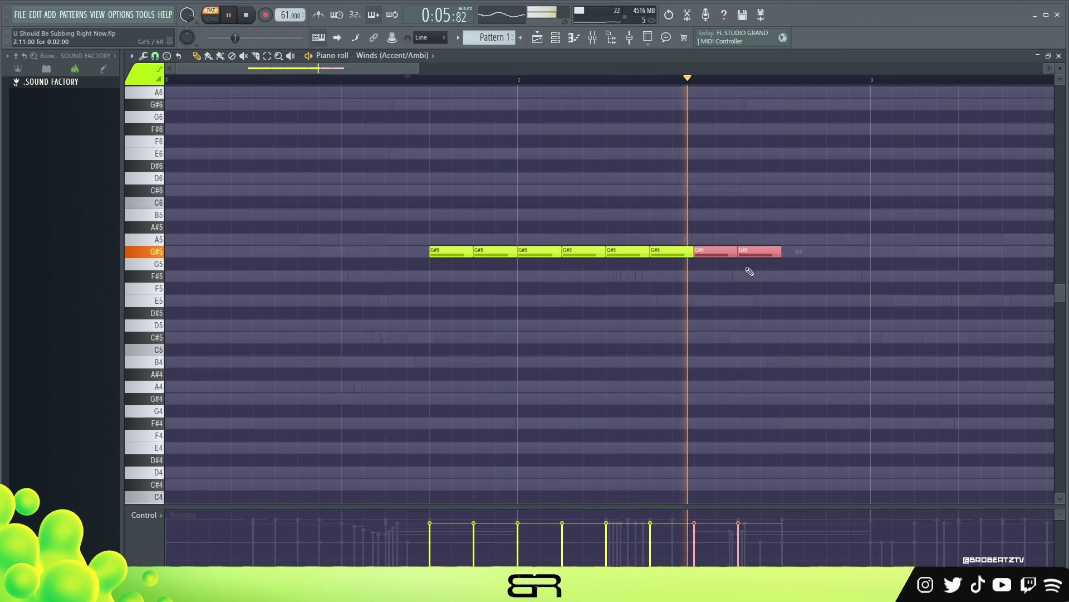
# Step: Stop playback and append a ninth half-beat G#5 to the end of the row on beat 4 of bar 2
pyautogui.rightClick(841, 316)
pyautogui.press('space')
pyautogui.click(797, 263)
pyautogui.moveTo(797, 262); pyautogui.dragTo(797, 249)
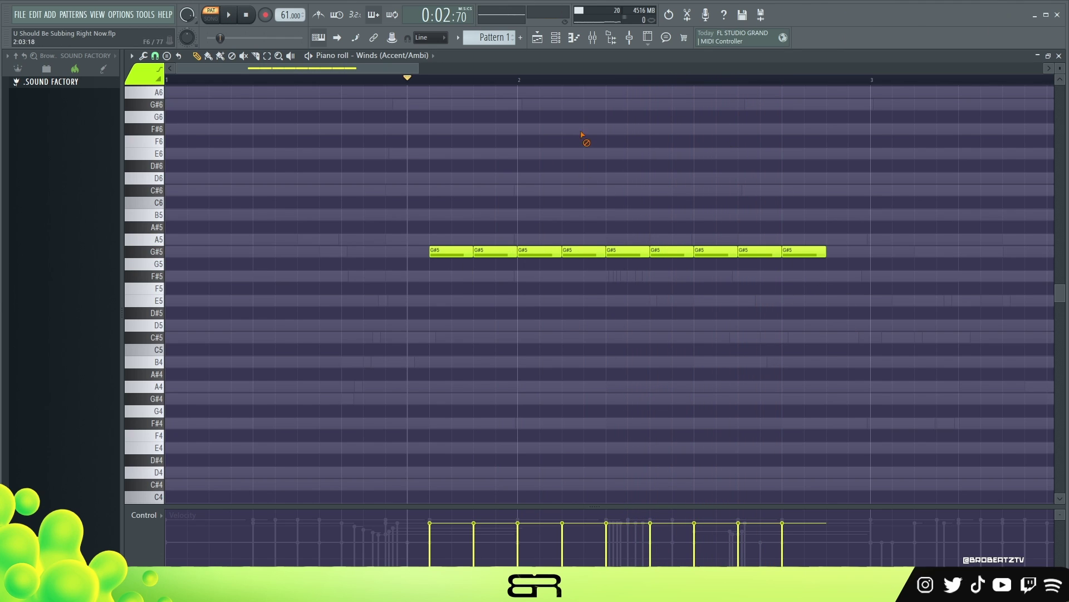
# Step: Duplicate the fourth G#5 of the winds row down to E5 during playback, then stop the pattern
pyautogui.rightClick(638, 144)
pyautogui.rightClick(542, 332)
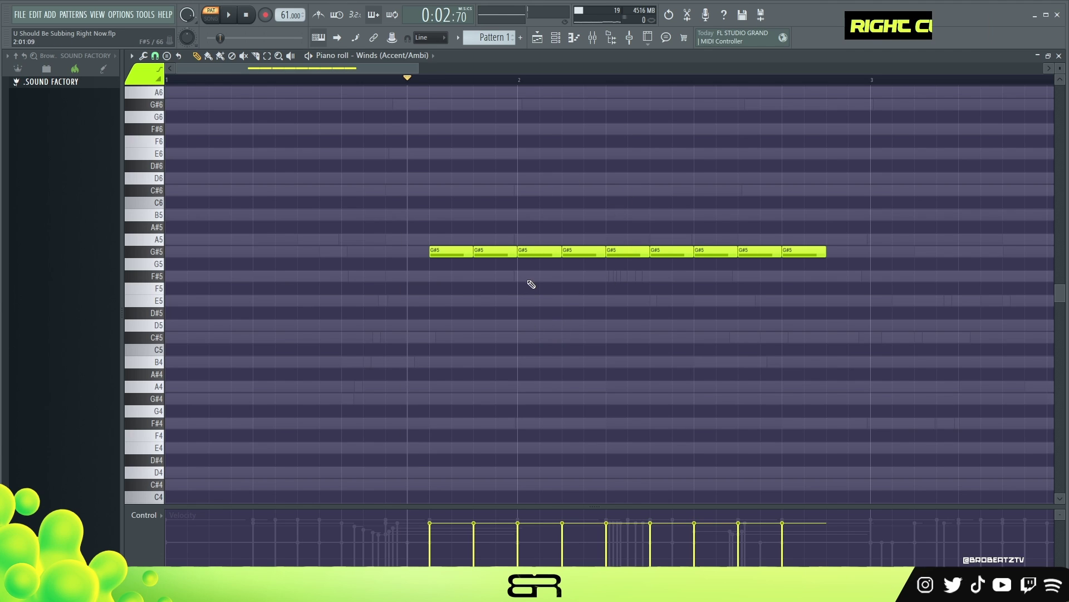
pyautogui.press('space')
pyautogui.press('space')
pyautogui.press('space')
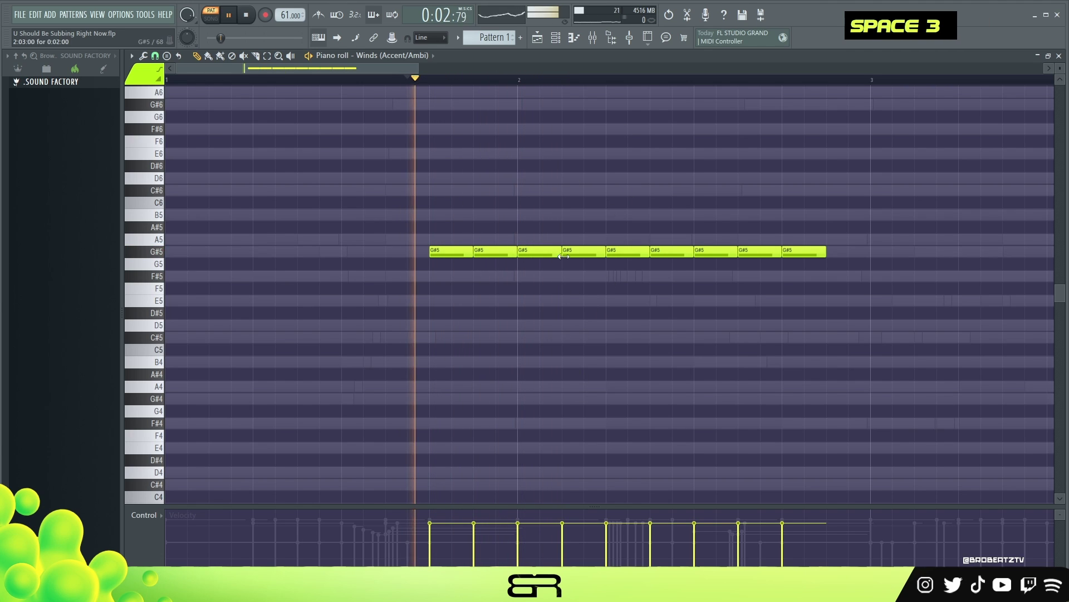
pyautogui.keyDown('ctrl'); pyautogui.click(573, 255); pyautogui.keyUp('ctrl')
pyautogui.moveTo(573, 256); pyautogui.dragTo(599, 327)
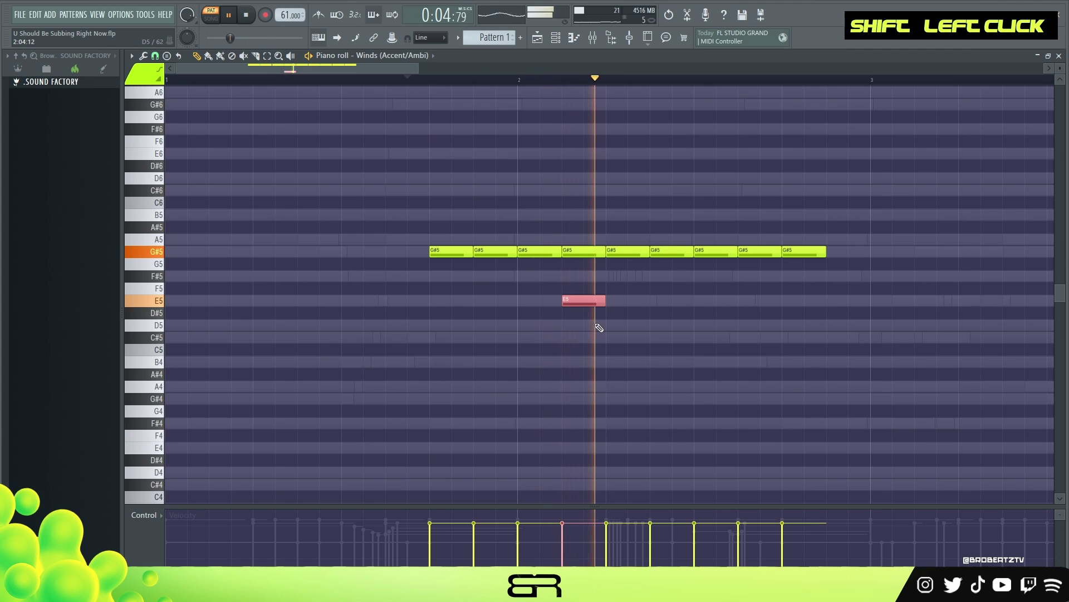
pyautogui.press('space')
# Step: Duplicate the seventh G#5 down to E5 and up to B5 to form a chord, and play the pattern
pyautogui.keyDown('ctrl'); pyautogui.click(713, 252); pyautogui.keyUp('ctrl')
pyautogui.doubleClick(713, 252)
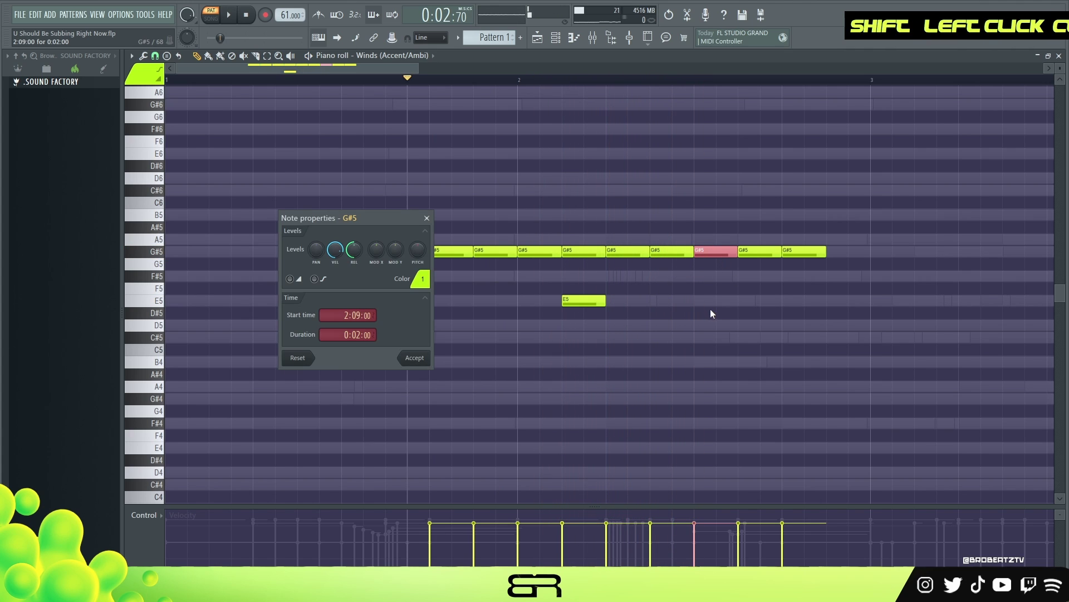
pyautogui.rightClick(714, 280)
pyautogui.moveTo(709, 251); pyautogui.dragTo(717, 307)
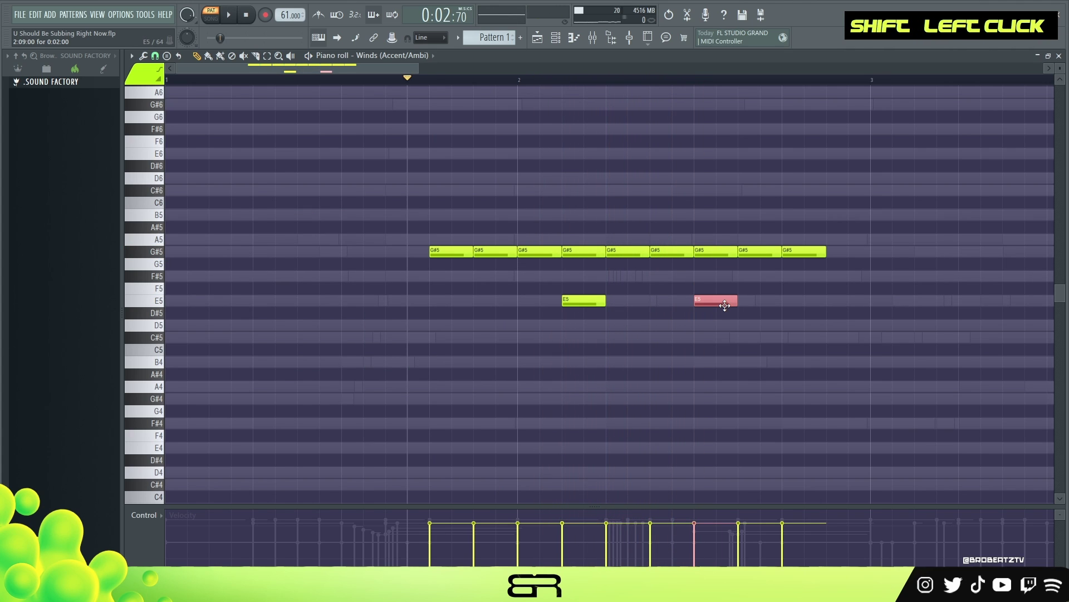
pyautogui.keyDown('ctrl'); pyautogui.click(713, 251); pyautogui.keyUp('ctrl')
pyautogui.moveTo(713, 251); pyautogui.dragTo(713, 209)
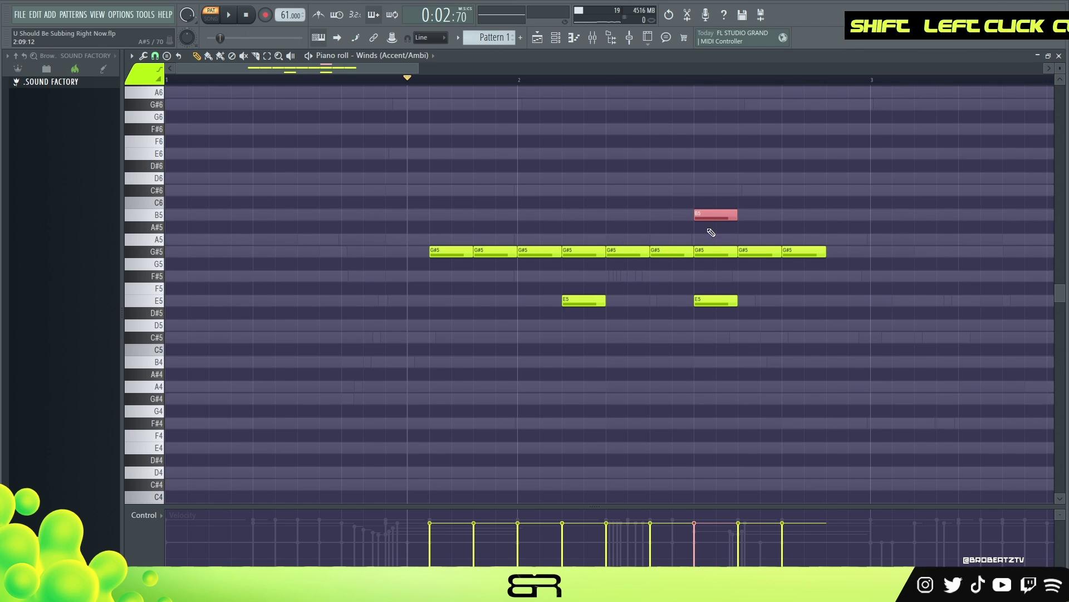
pyautogui.rightClick(701, 199)
pyautogui.press('space')
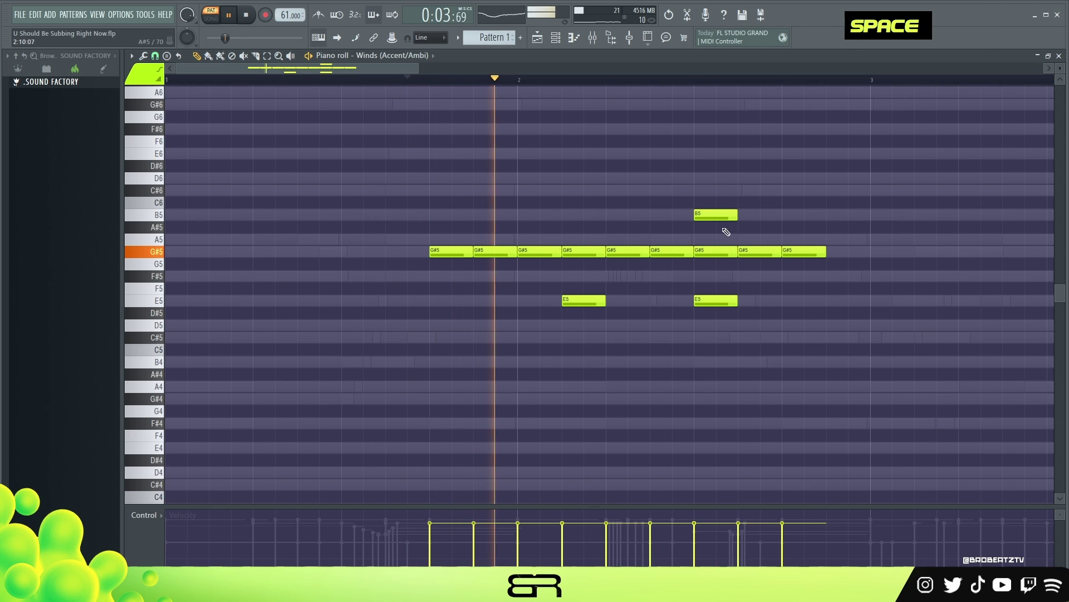
# Step: Add an F#5 and a B5 around the eighth G#5 by copying the previous chord's notes, and replay
pyautogui.keyDown('ctrl'); pyautogui.click(730, 301); pyautogui.keyUp('ctrl')
pyautogui.moveTo(729, 300); pyautogui.dragTo(774, 276)
pyautogui.moveTo(735, 213); pyautogui.dragTo(779, 214)
pyautogui.press('space')
pyautogui.press('space')
pyautogui.rightClick(802, 197)
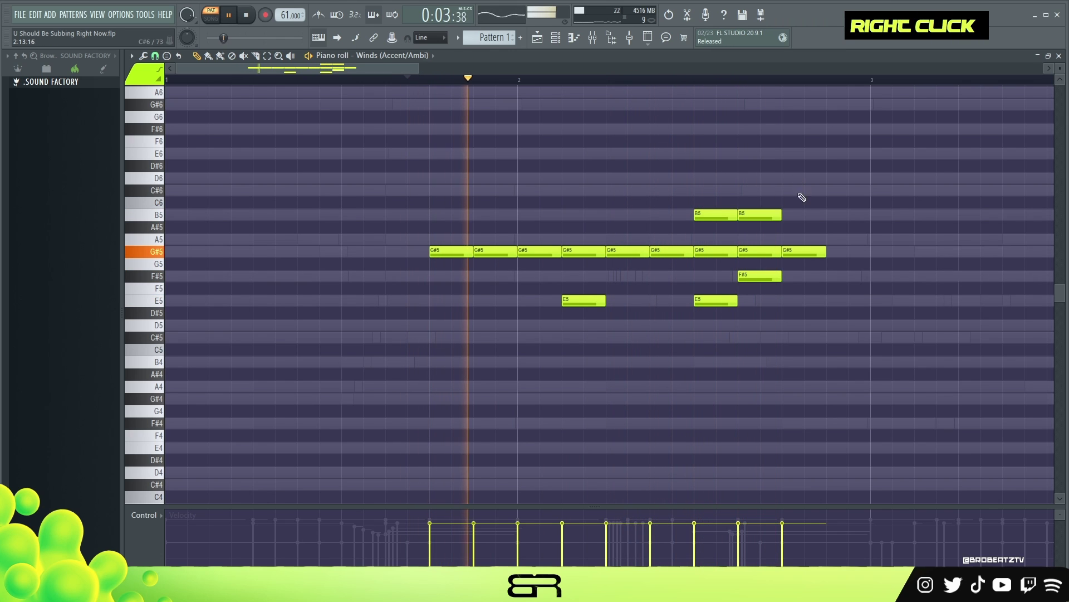
# Step: Copy an F#5 under the ninth G#5 and place E5 and B5 on the last half beat of bar 2, then replay
pyautogui.moveTo(749, 276); pyautogui.dragTo(840, 301)
pyautogui.keyDown('ctrl'); pyautogui.click(758, 215); pyautogui.keyUp('ctrl')
pyautogui.moveTo(758, 215); pyautogui.dragTo(846, 215)
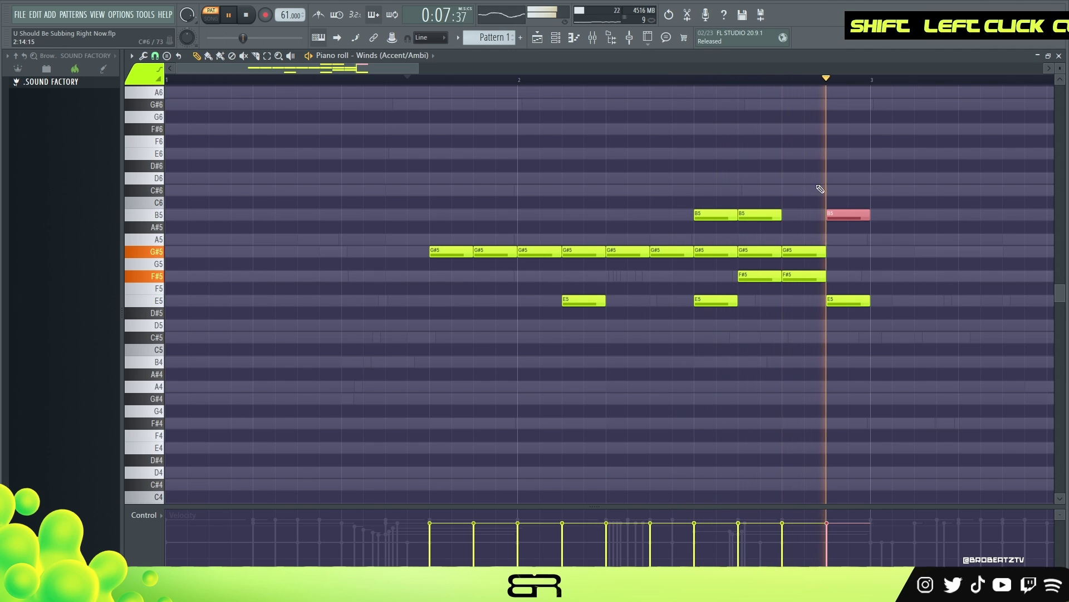
pyautogui.press('space')
pyautogui.press('space')
# Step: Duplicate the entire winds phrase two bars later into bars 3 and 4 and clear the selection
pyautogui.scroll(-3, 554, 79)
pyautogui.hotkey('ctrl', 'a')
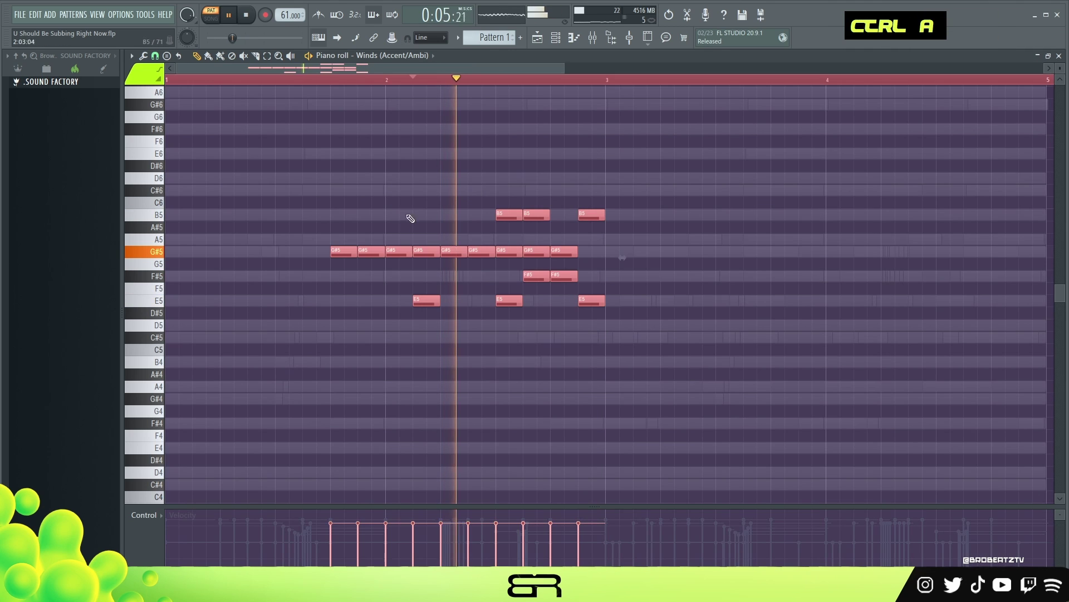
pyautogui.moveTo(345, 253); pyautogui.dragTo(785, 269)
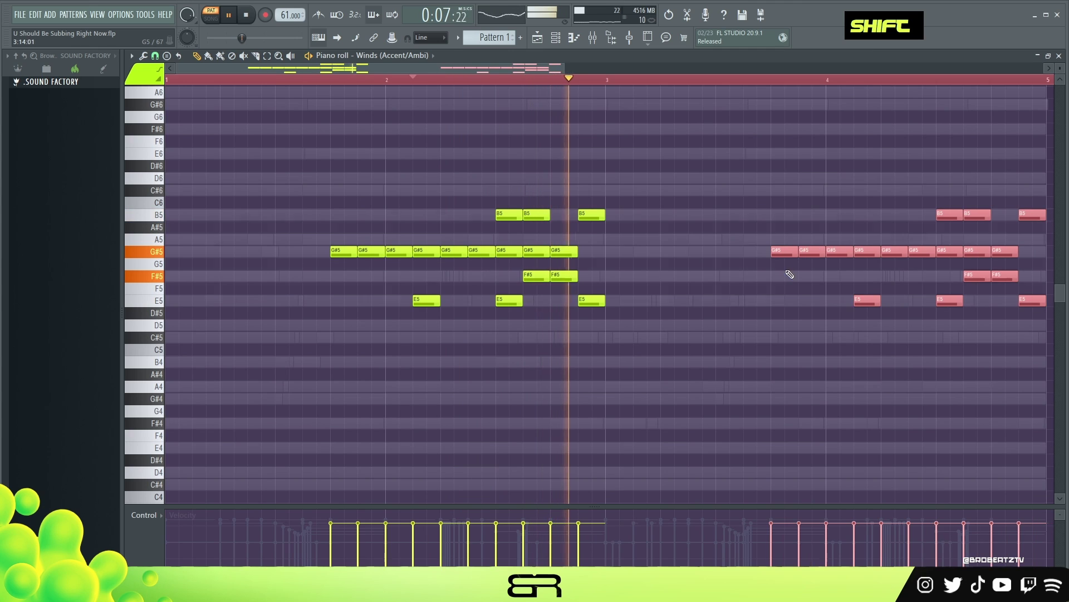
pyautogui.rightClick(766, 323)
# Step: Play the doubled winds phrase from bar 2 to the end of bar 4, then stop playback
pyautogui.click(473, 80)
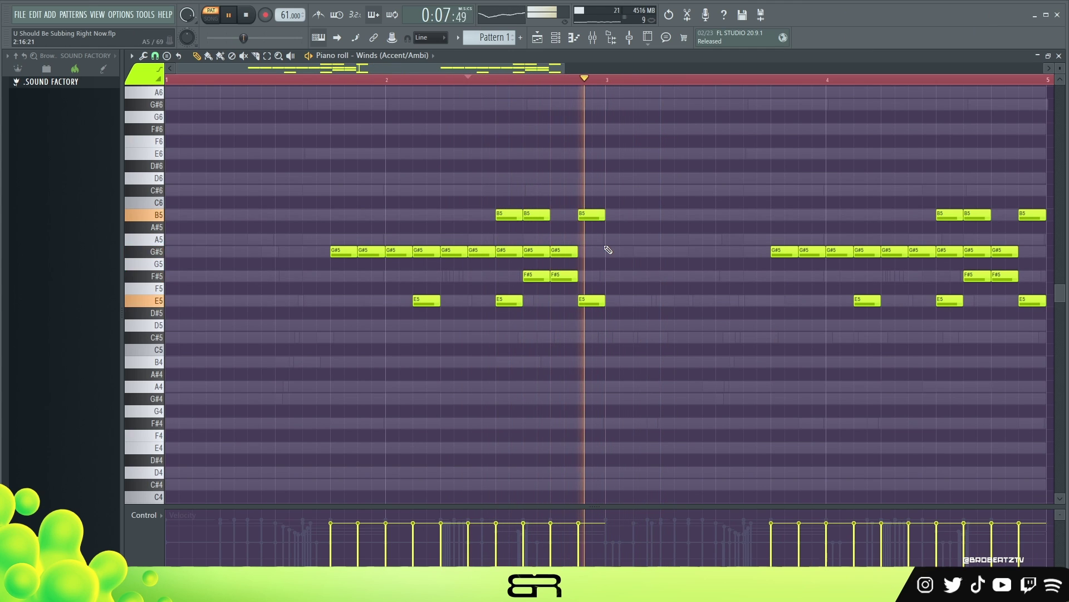
pyautogui.scroll(-1, 537, 89)
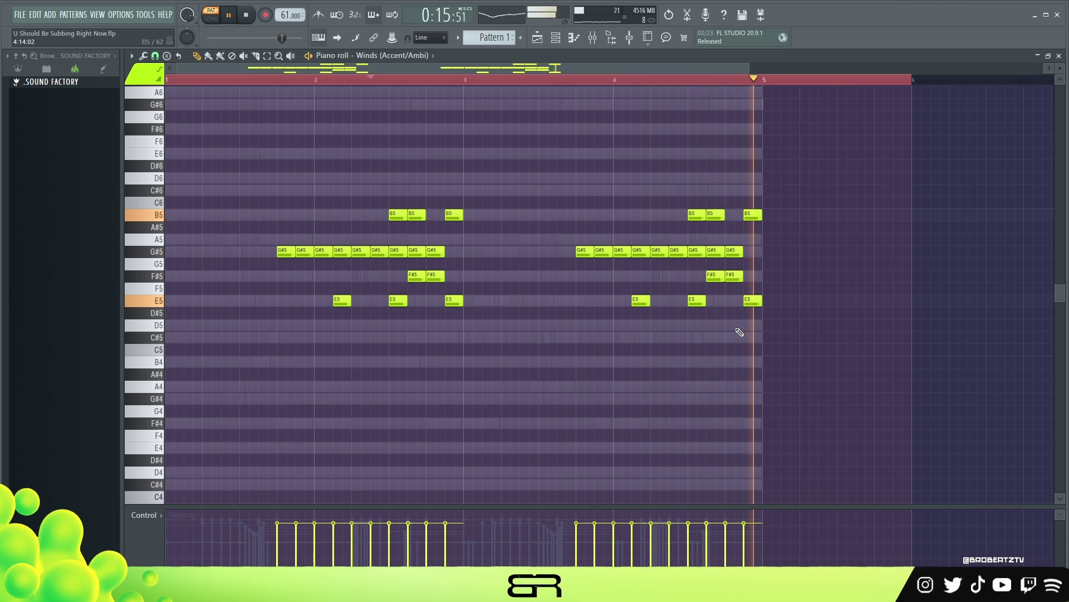
pyautogui.press('space')
pyautogui.doubleClick(522, 79)
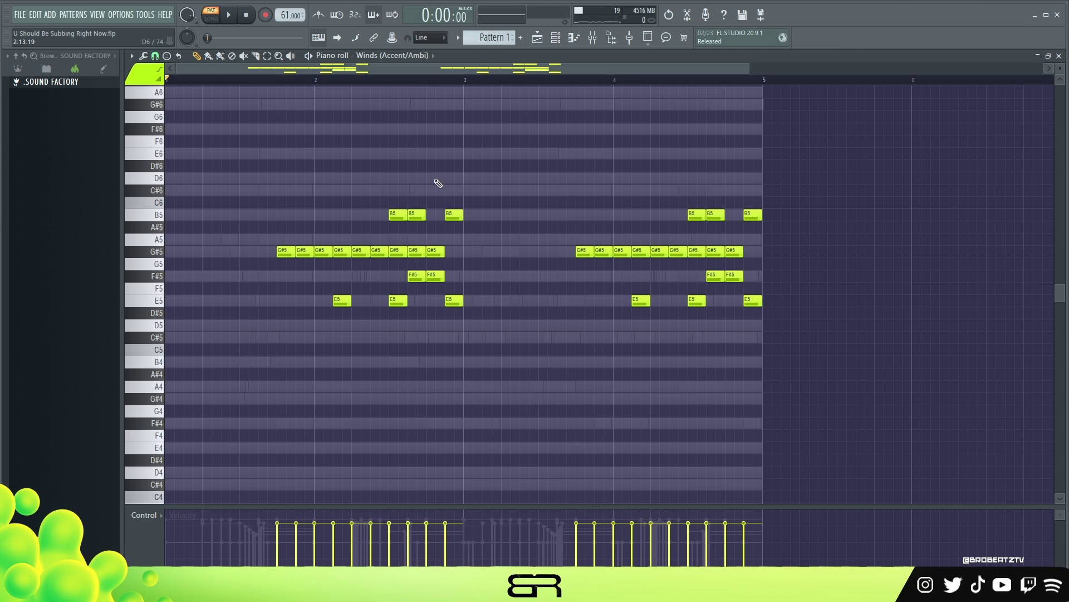
pyautogui.keyDown('ctrl'); pyautogui.moveTo(817, 185); pyautogui.dragTo(591, 333); pyautogui.keyUp('ctrl')
pyautogui.rightClick(671, 276)
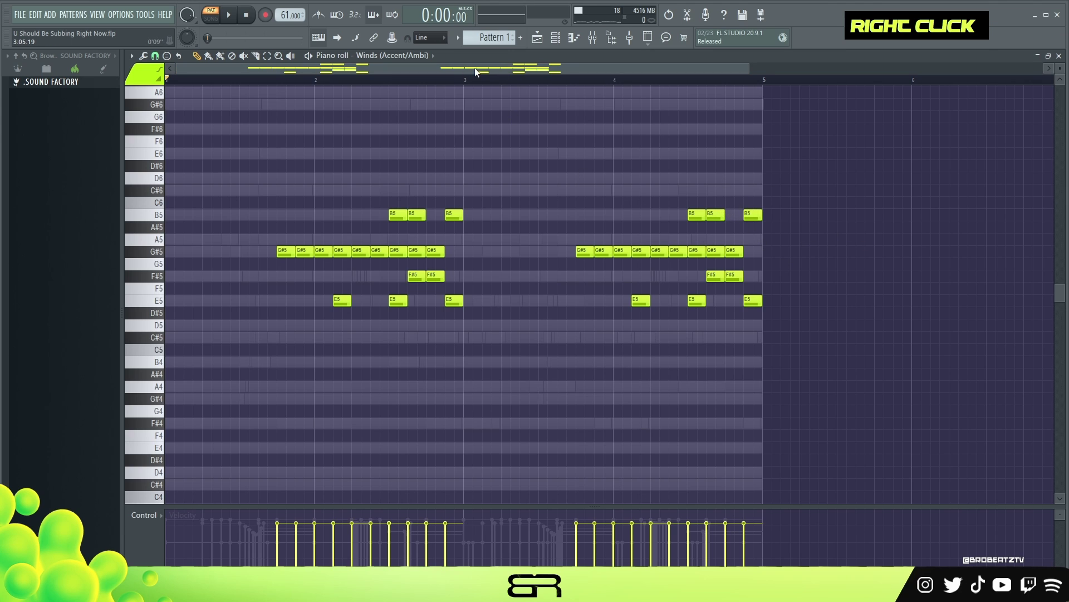
# Step: Load Live Hat Midi onto the Live Hat (rolls) channel and Live Hat Midi 2 onto the Live Hat channel
pyautogui.click(555, 37)
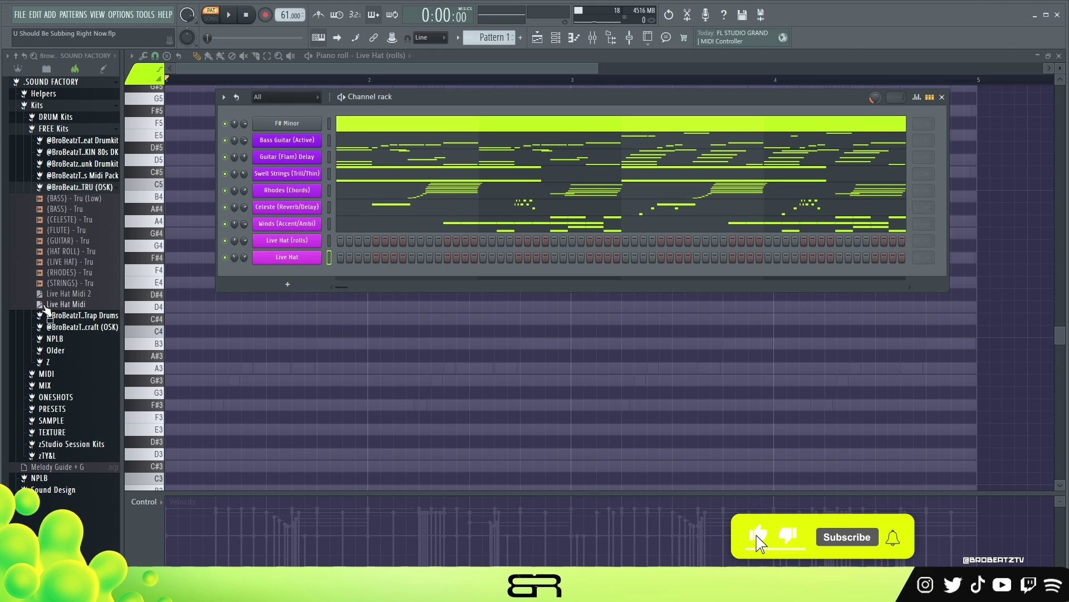
pyautogui.moveTo(55, 311); pyautogui.dragTo(275, 248)
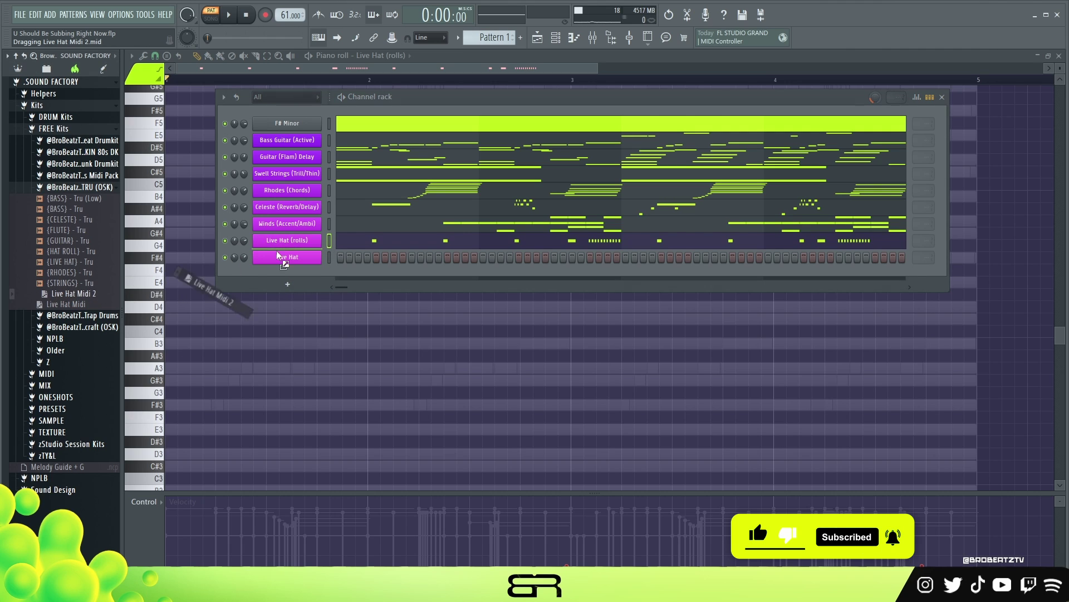
pyautogui.moveTo(290, 260); pyautogui.dragTo(285, 252)
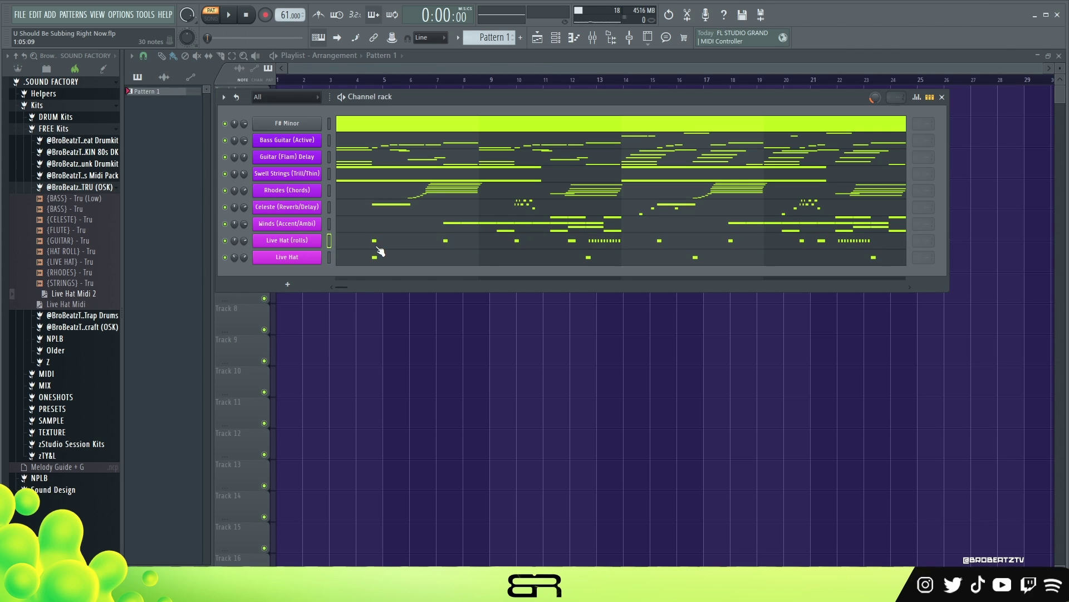
# Step: Open the Live Hat (rolls) notes in the piano roll, select the bar 2 roll and set the snap to 1/3 step
pyautogui.doubleClick(382, 249)
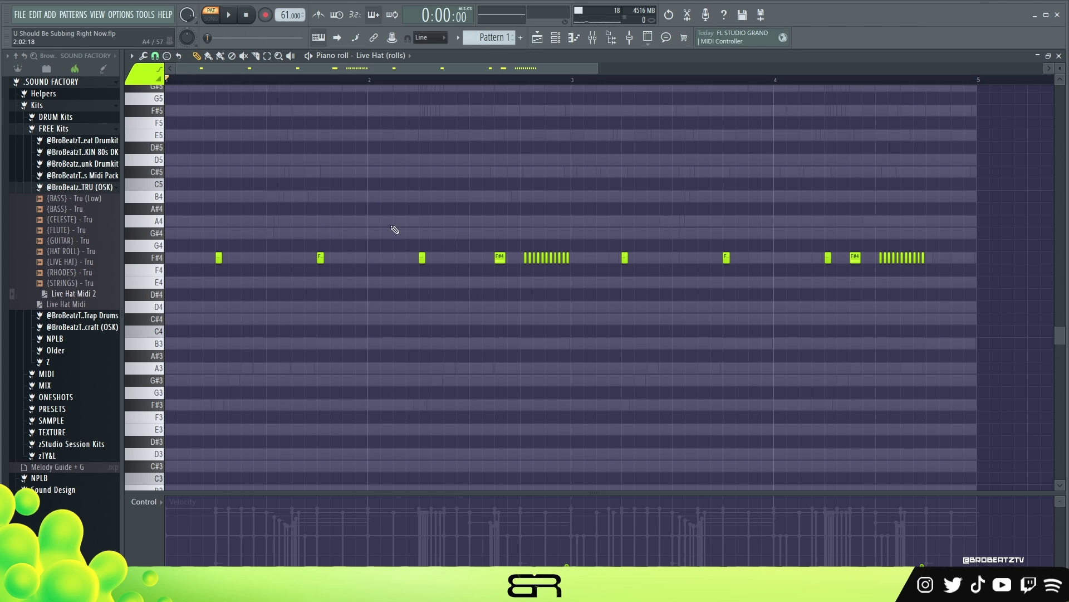
pyautogui.moveTo(471, 228); pyautogui.dragTo(582, 275)
pyautogui.rightClick(583, 275)
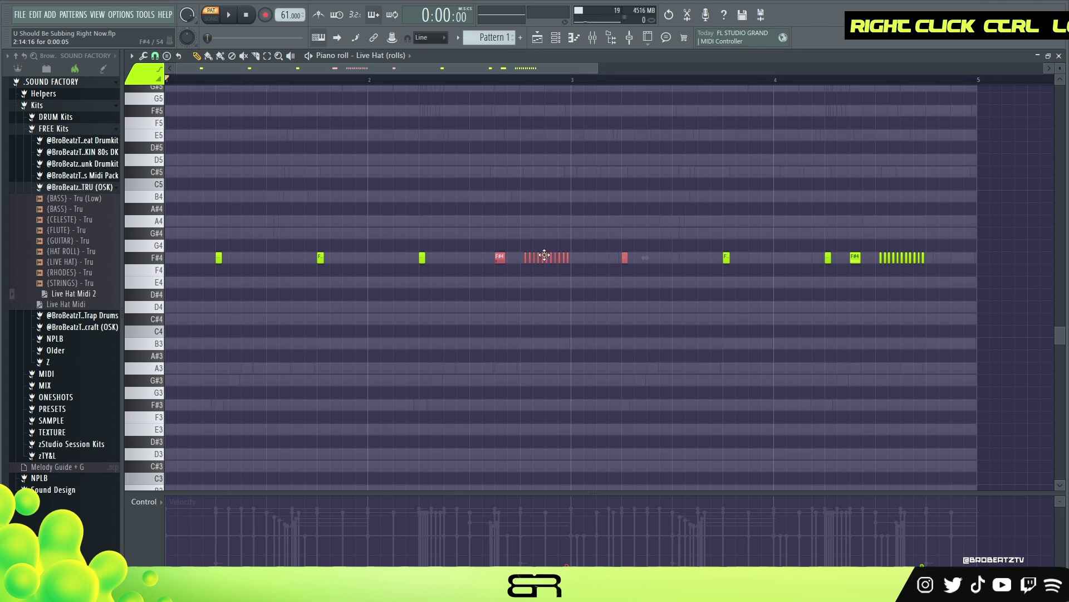
pyautogui.click(155, 57)
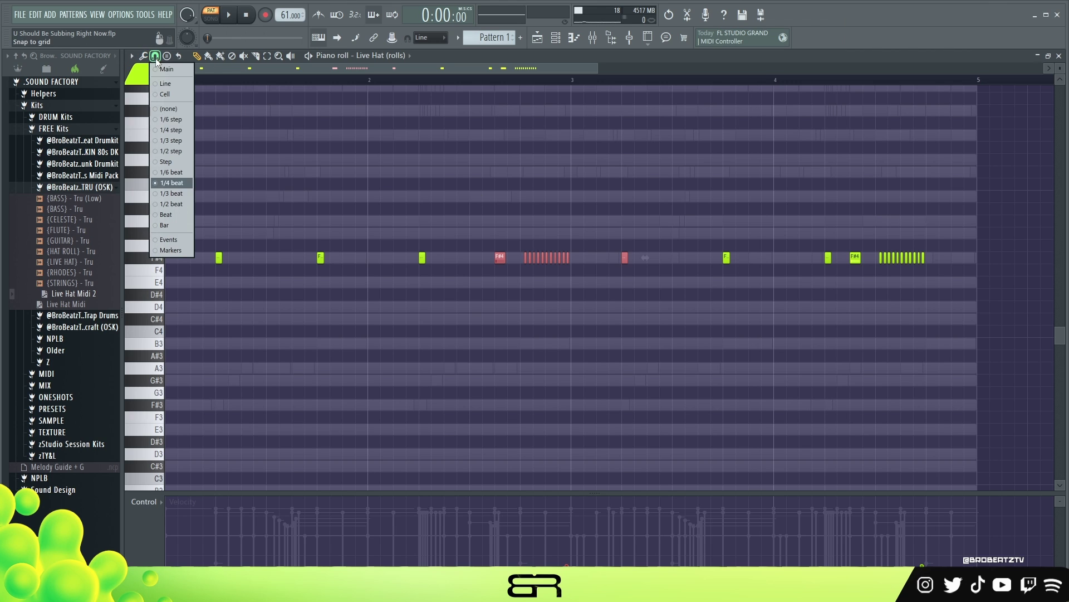
pyautogui.click(175, 140)
# Step: Build a row of twelve 1/3-step B4 notes across the last beat of bar 2, above the existing hat roll
pyautogui.scroll(3, 568, 85)
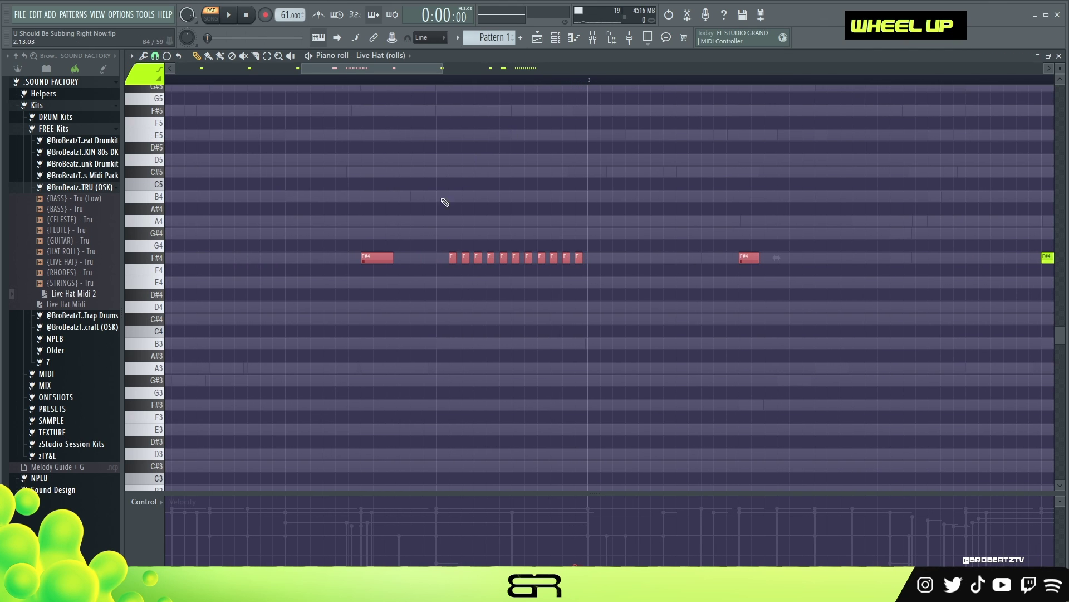
pyautogui.click(442, 199)
pyautogui.keyDown('ctrl'); pyautogui.click(440, 197); pyautogui.keyUp('ctrl')
pyautogui.keyDown('shift'); pyautogui.moveTo(452, 199); pyautogui.dragTo(517, 203); pyautogui.keyUp('shift')
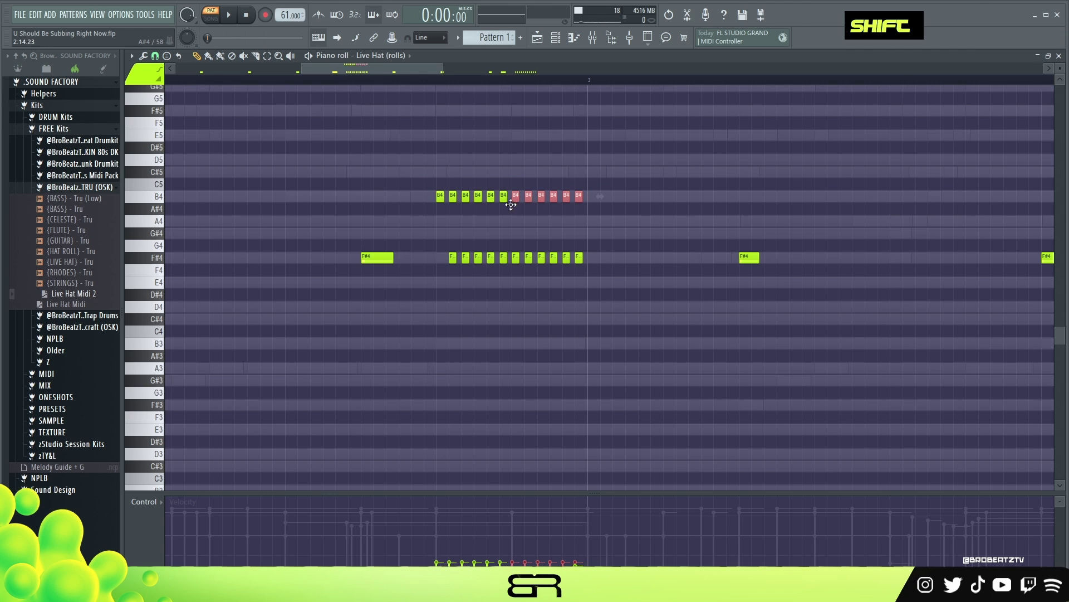
# Step: Select the B4 roll, enlarge the velocity lane and shape the notes' velocities into a rising ramp
pyautogui.keyDown('ctrl'); pyautogui.moveTo(346, 165); pyautogui.dragTo(622, 234); pyautogui.keyUp('ctrl')
pyautogui.moveTo(504, 493); pyautogui.dragTo(494, 317)
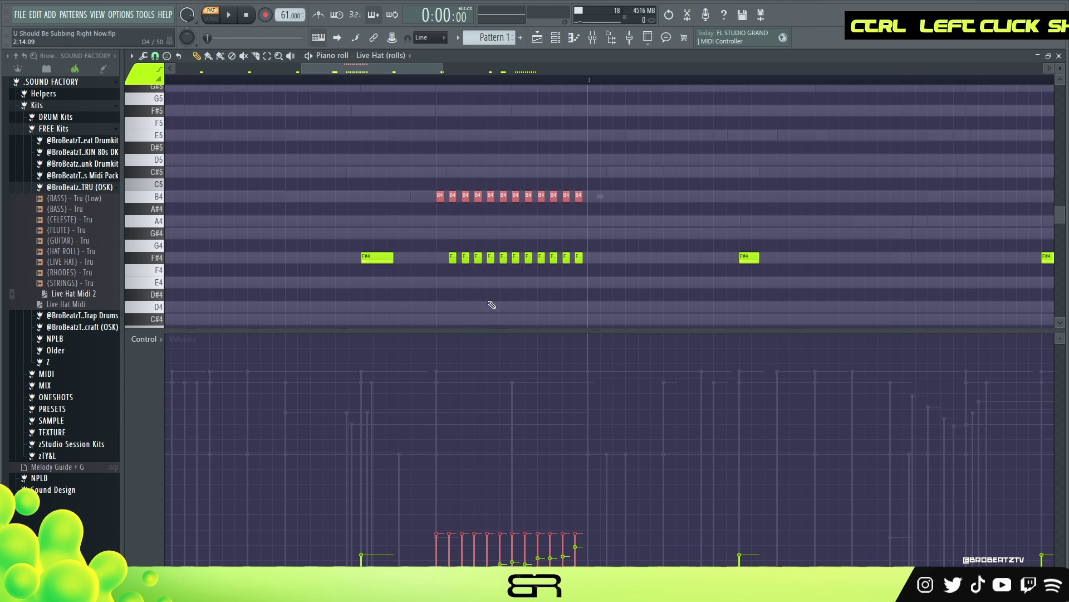
pyautogui.moveTo(433, 551)
pyautogui.mouseDown()
pyautogui.moveTo(538, 476)
pyautogui.moveTo(576, 380)
pyautogui.mouseUp()
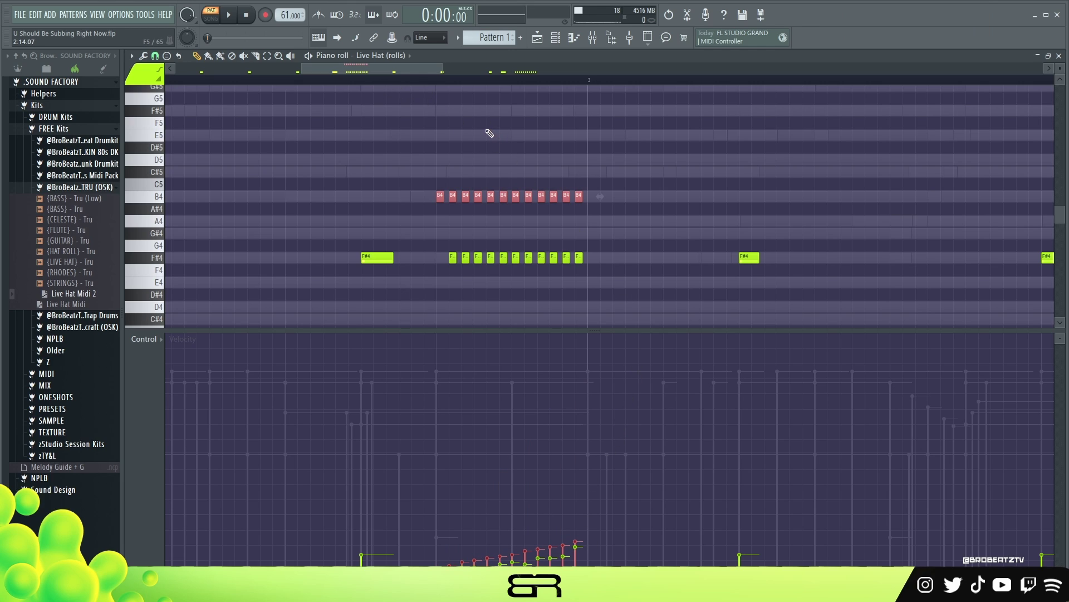
# Step: Review the snap options and play the B4 hat roll with the beat from within bar 2, then stop
pyautogui.moveTo(399, 68); pyautogui.dragTo(399, 68)
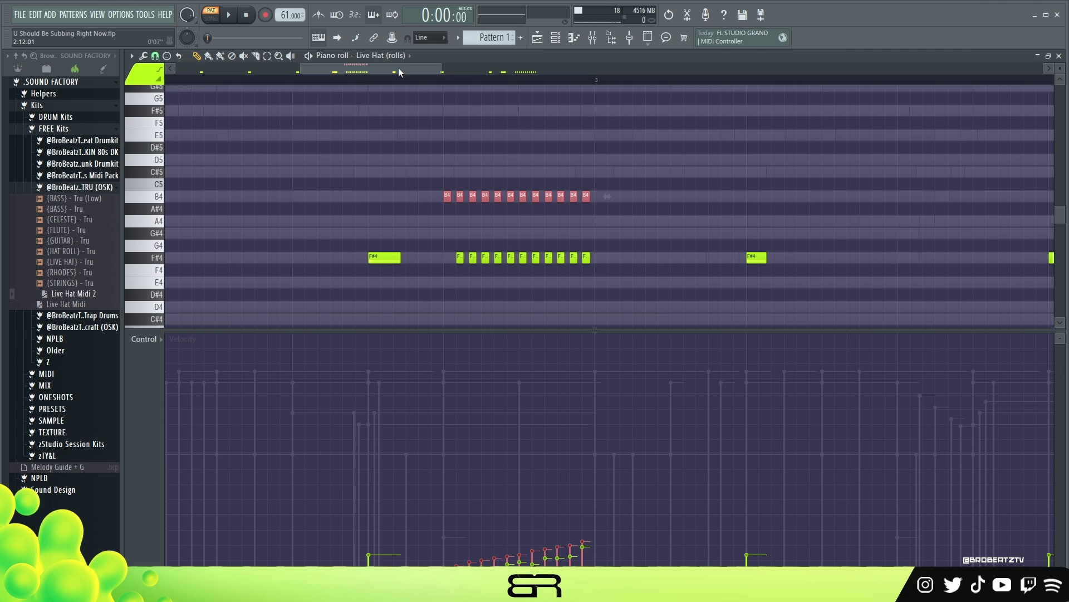
pyautogui.click(156, 56)
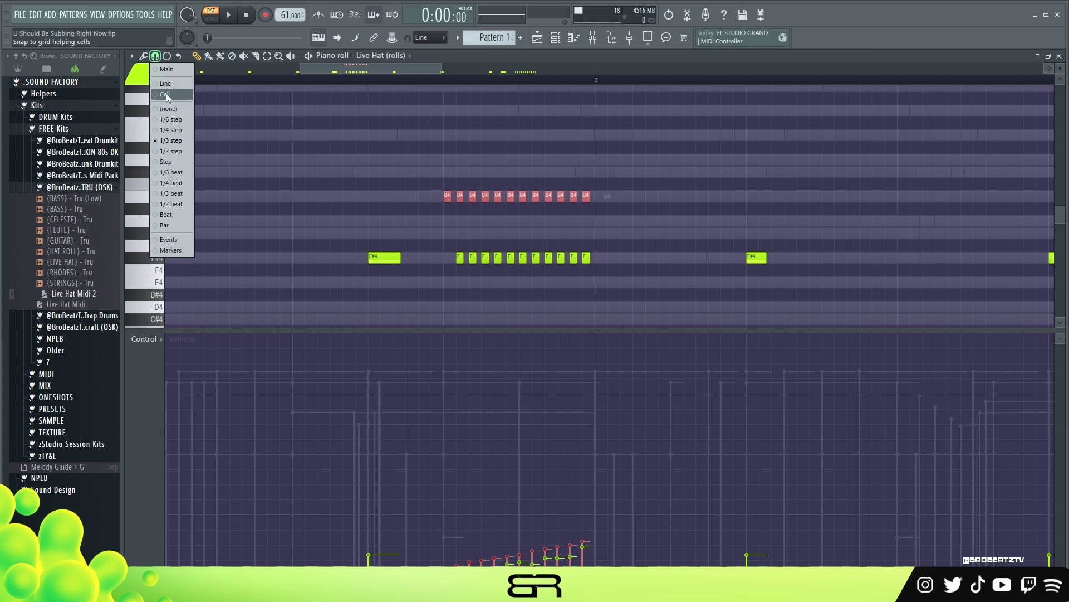
pyautogui.click(384, 76)
pyautogui.click(156, 57)
pyautogui.moveTo(383, 65); pyautogui.dragTo(368, 66)
pyautogui.press('space')
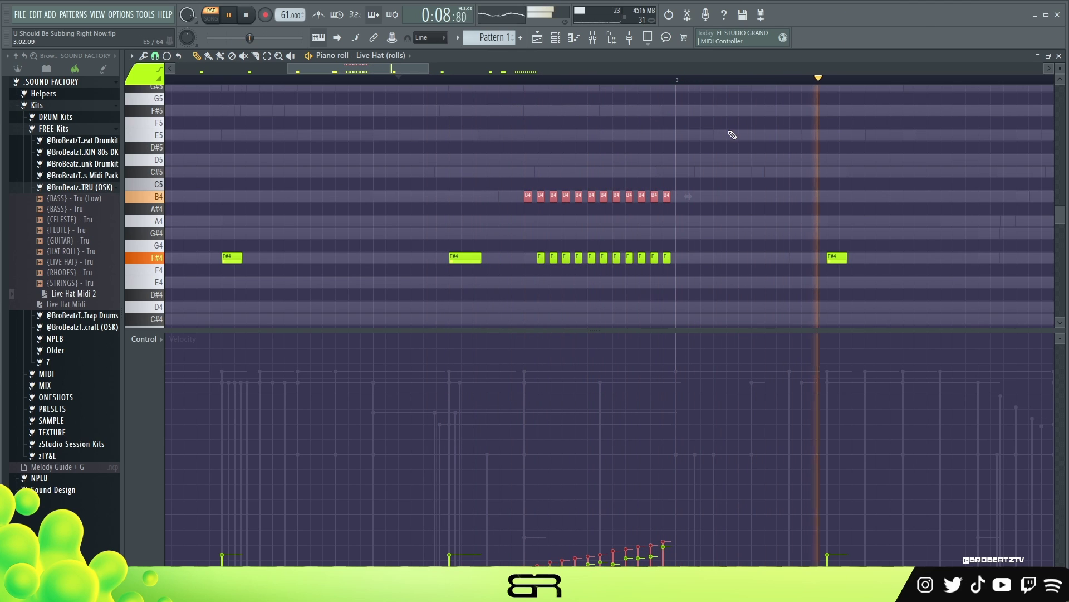
pyautogui.press('space')
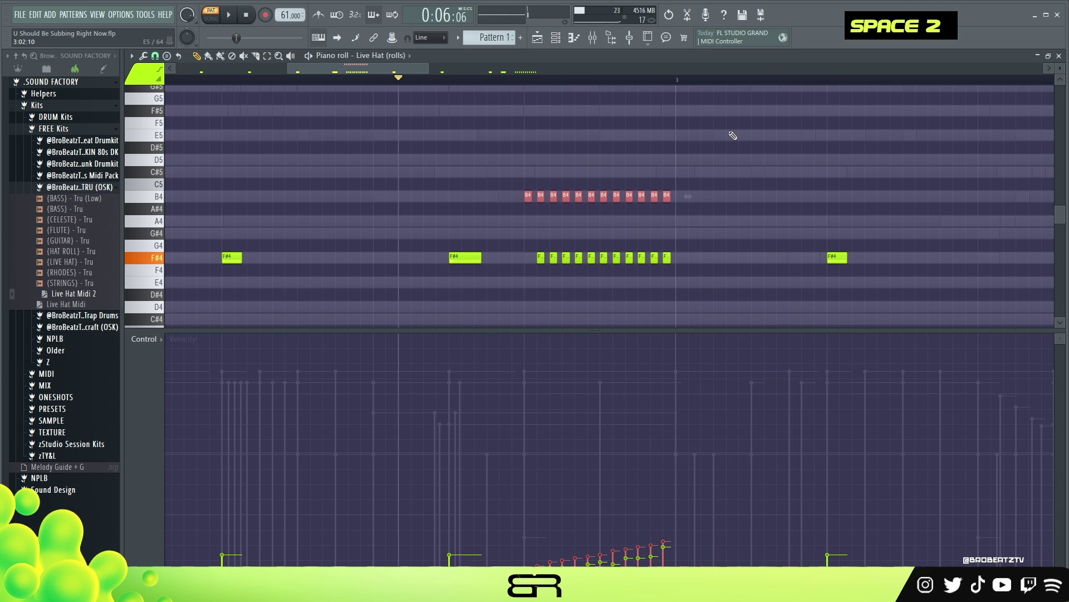
# Step: Clear the note selection, show the full four bars and shrink the velocity lane to its smaller height
pyautogui.rightClick(730, 140)
pyautogui.keyDown('ctrl'); pyautogui.rightClick(509, 158); pyautogui.keyUp('ctrl')
pyautogui.rightClick(499, 139)
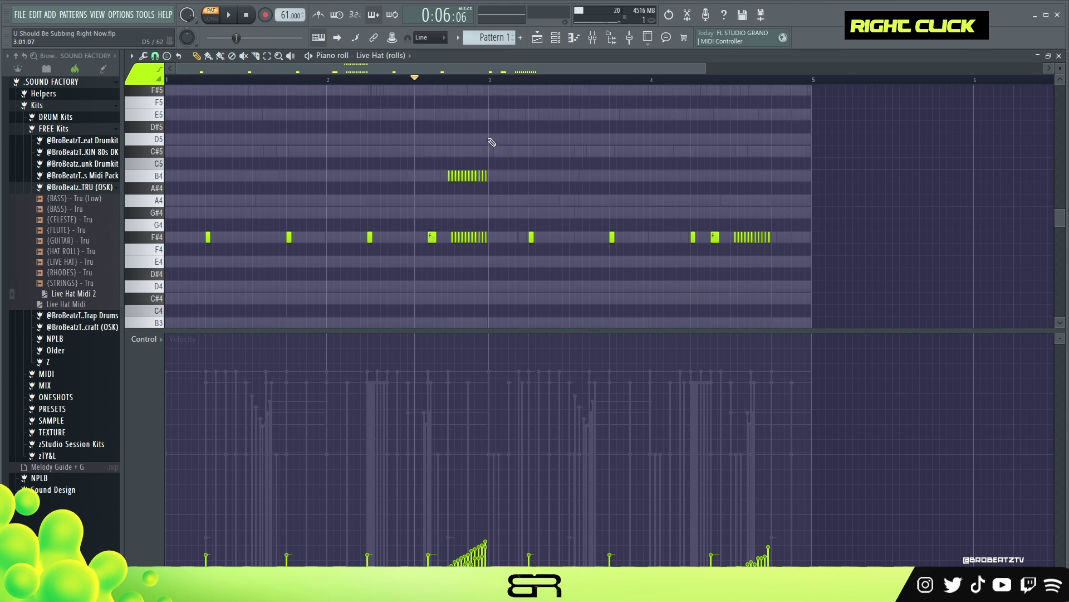
pyautogui.click(385, 372)
pyautogui.moveTo(370, 274); pyautogui.dragTo(378, 558)
pyautogui.moveTo(421, 331); pyautogui.dragTo(402, 506)
pyautogui.keyDown('ctrl'); pyautogui.moveTo(822, 125); pyautogui.dragTo(189, 253); pyautogui.keyUp('ctrl')
# Step: Show the playlist with the channel rack over it and shift the rack aside
pyautogui.click(540, 38)
pyautogui.click(556, 38)
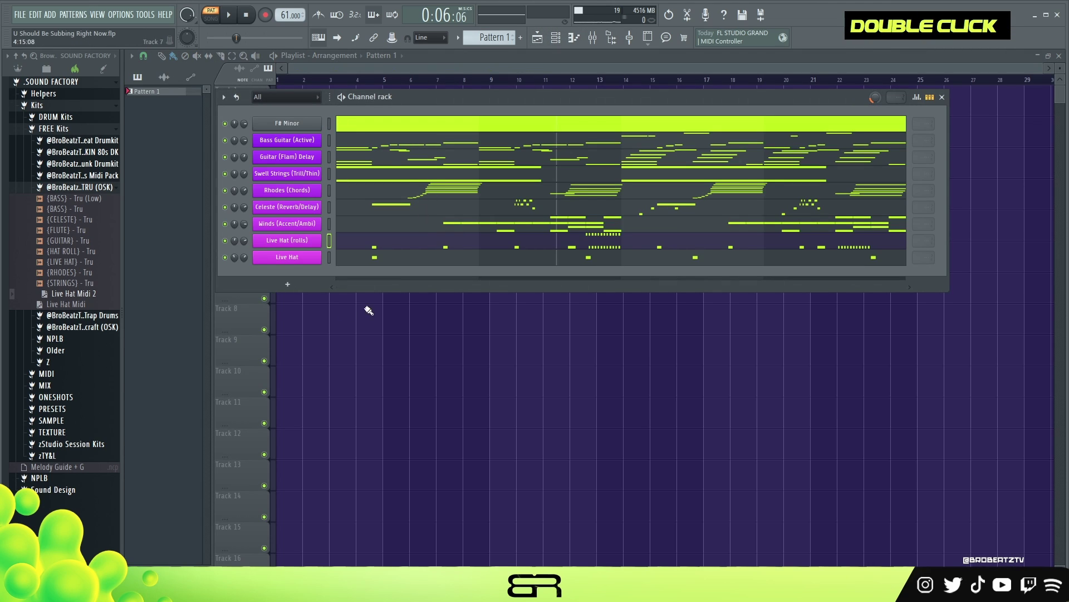
pyautogui.moveTo(450, 99); pyautogui.dragTo(509, 98)
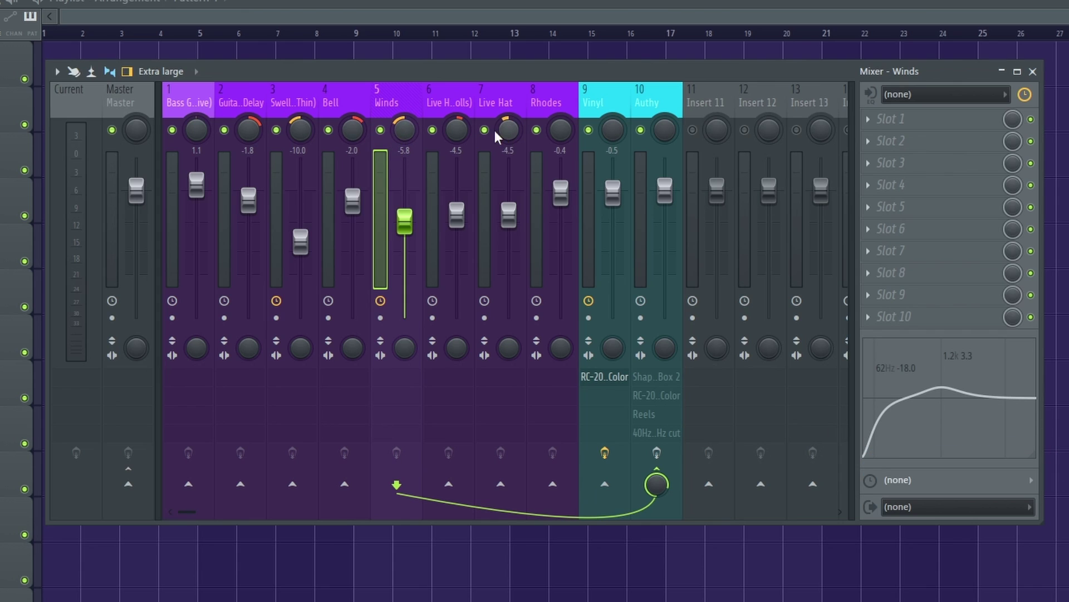
# Step: Inspect the mixer settings of the Guitar (Flam) Delay, Swell Strings, Live Hat (rolls) and Live Hat tracks
pyautogui.click(242, 104)
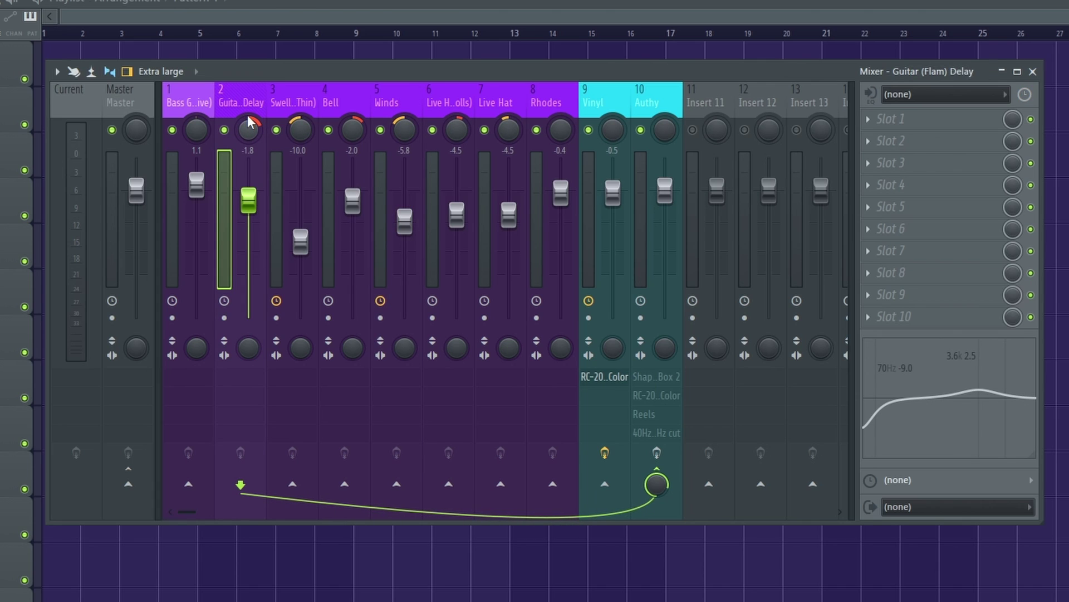
pyautogui.click(306, 109)
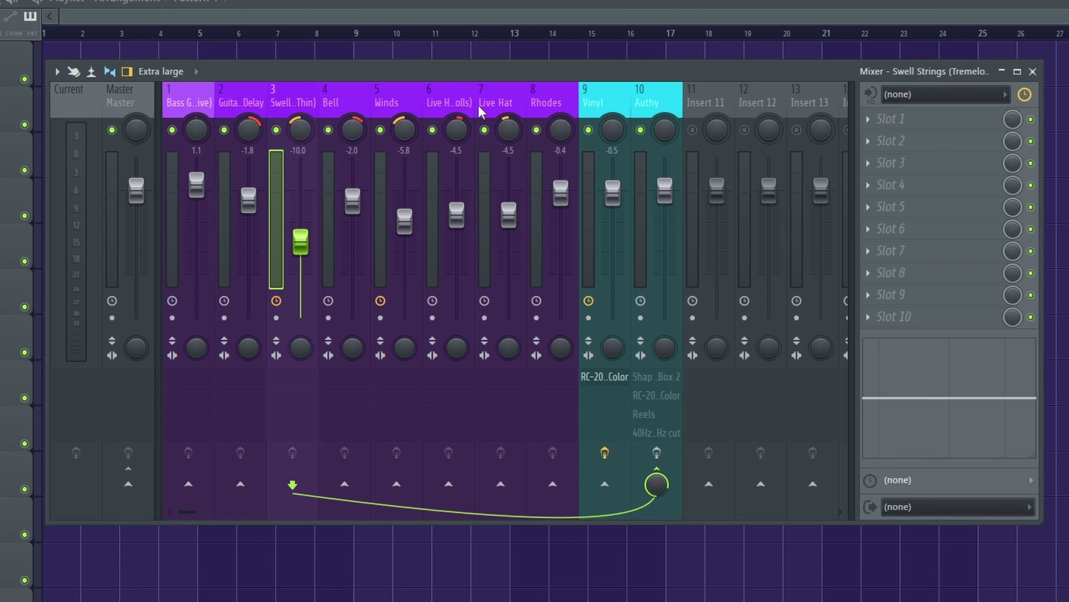
pyautogui.click(454, 103)
pyautogui.click(495, 103)
pyautogui.click(451, 103)
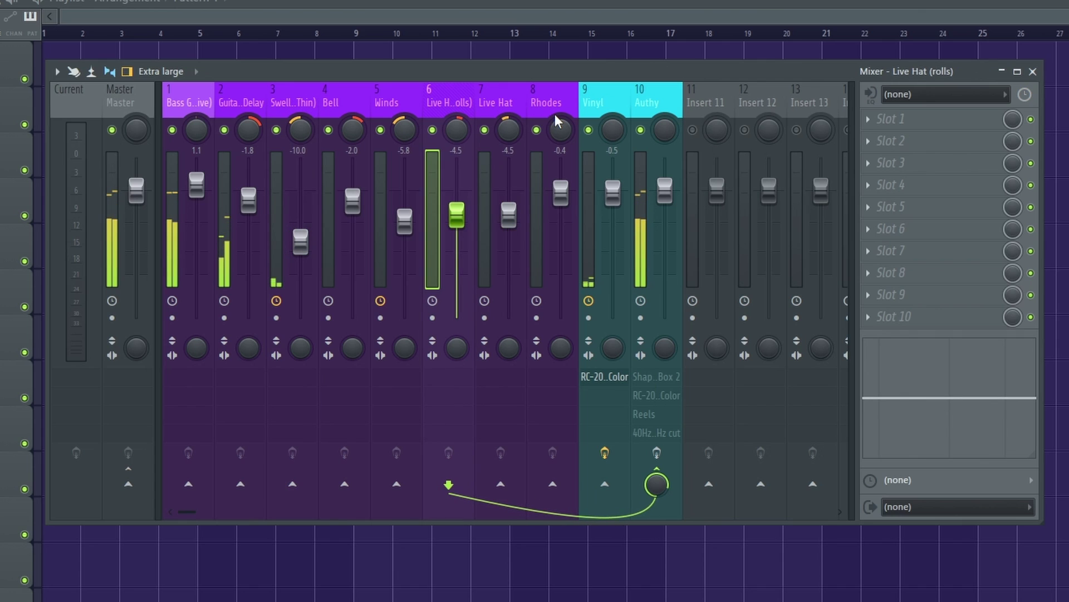
# Step: Review the mixer settings of the Guitar (Flam) Delay, Winds, Live Hat (rolls), Live Hat and Rhodes tracks
pyautogui.click(501, 139)
pyautogui.click(451, 106)
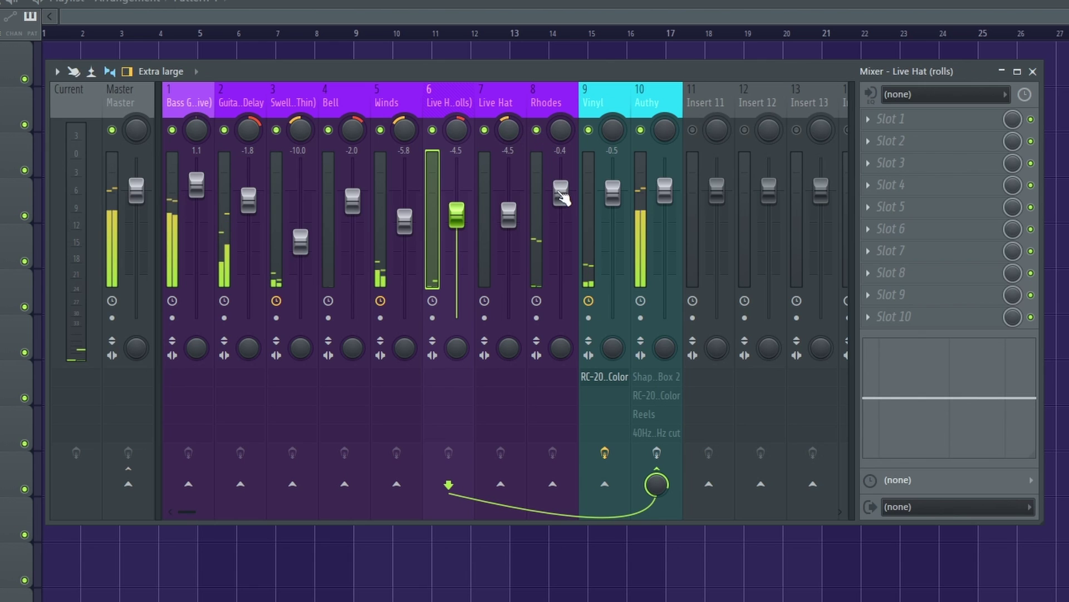
pyautogui.click(249, 201)
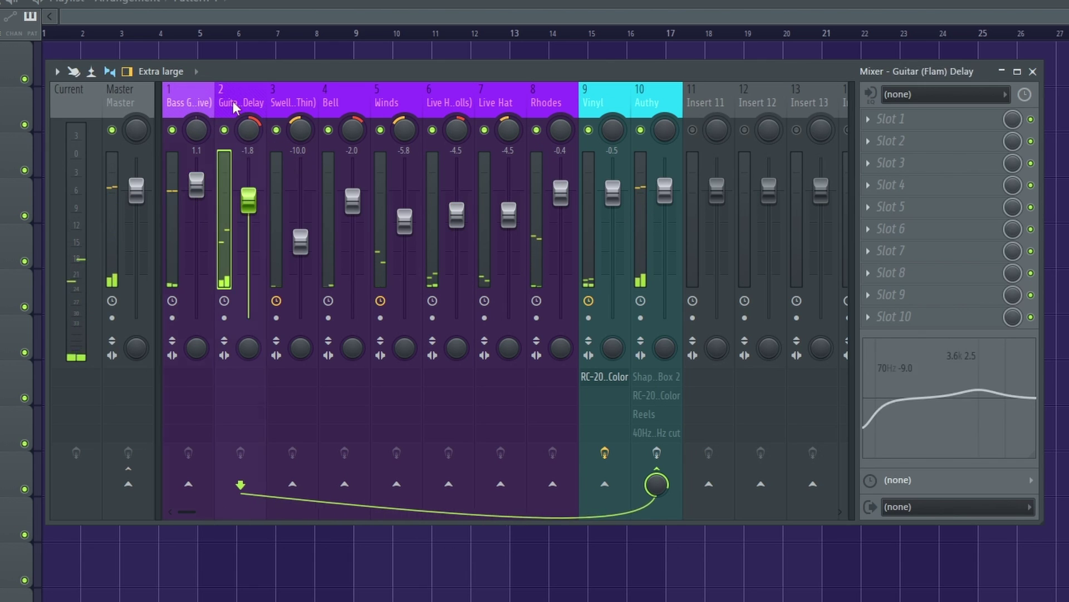
pyautogui.click(398, 109)
pyautogui.click(440, 109)
pyautogui.click(478, 111)
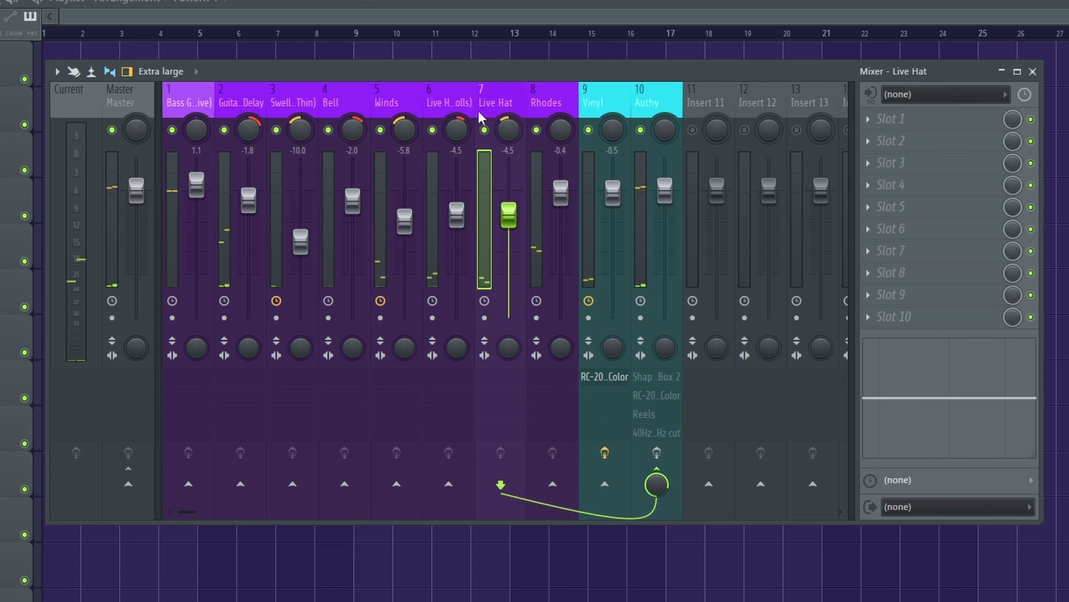
pyautogui.click(534, 107)
# Step: Inspect the effect chains and routing of the Vinyl and Authy mixer tracks
pyautogui.click(589, 105)
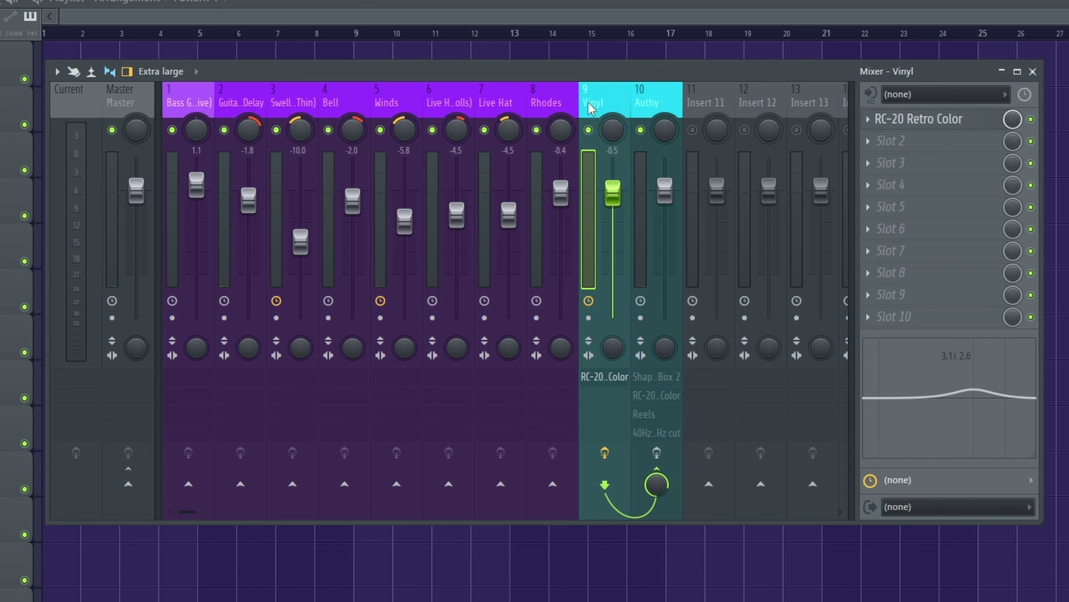
pyautogui.click(651, 104)
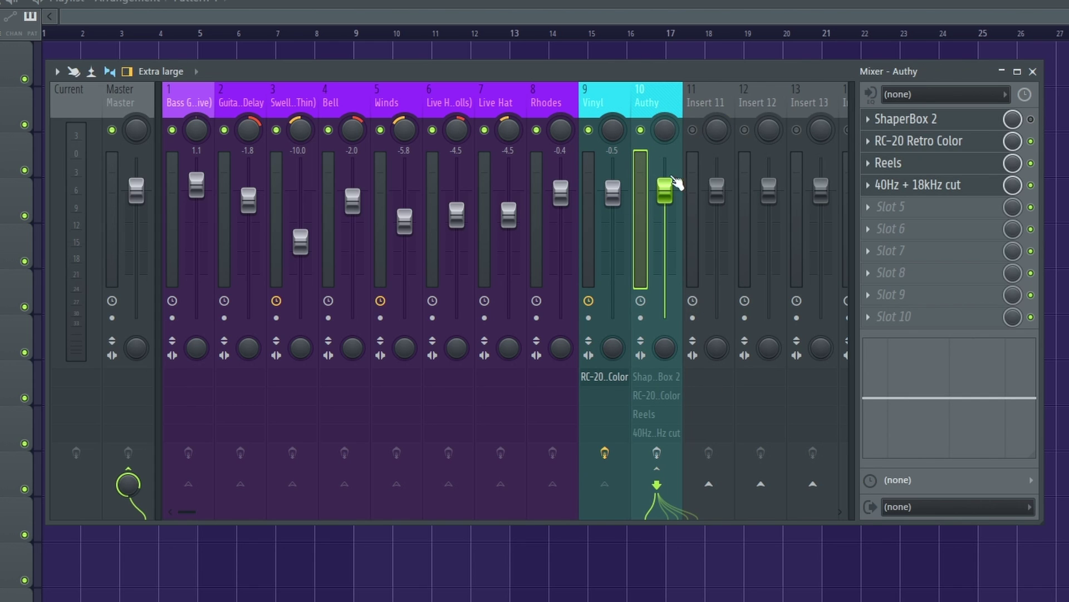
pyautogui.moveTo(549, 106); pyautogui.dragTo(681, 114)
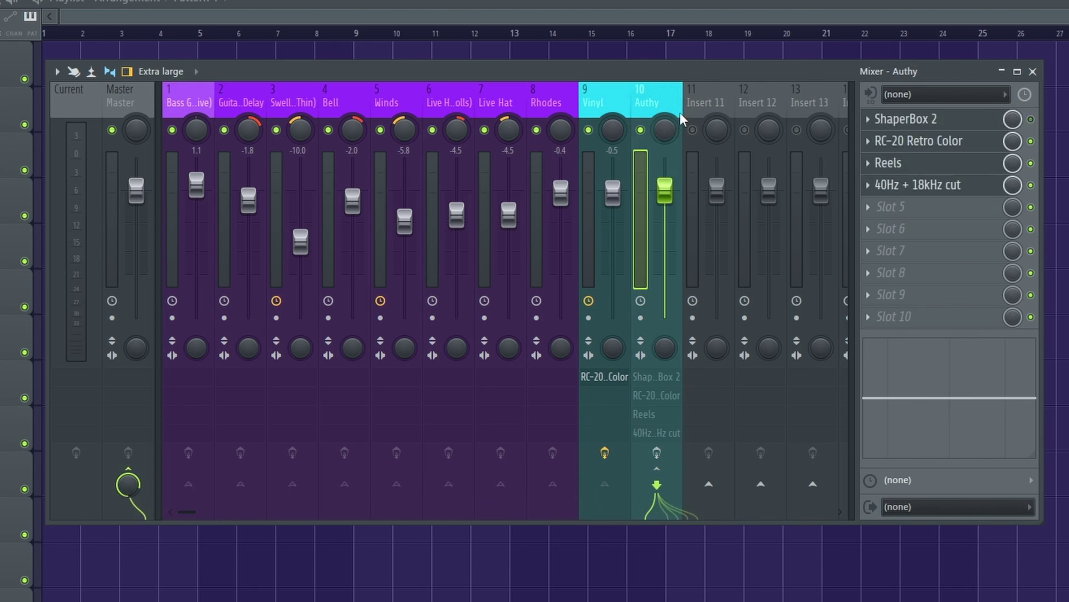
# Step: Play the beat and raise the Vinyl track's volume to 2.4
pyautogui.click(600, 103)
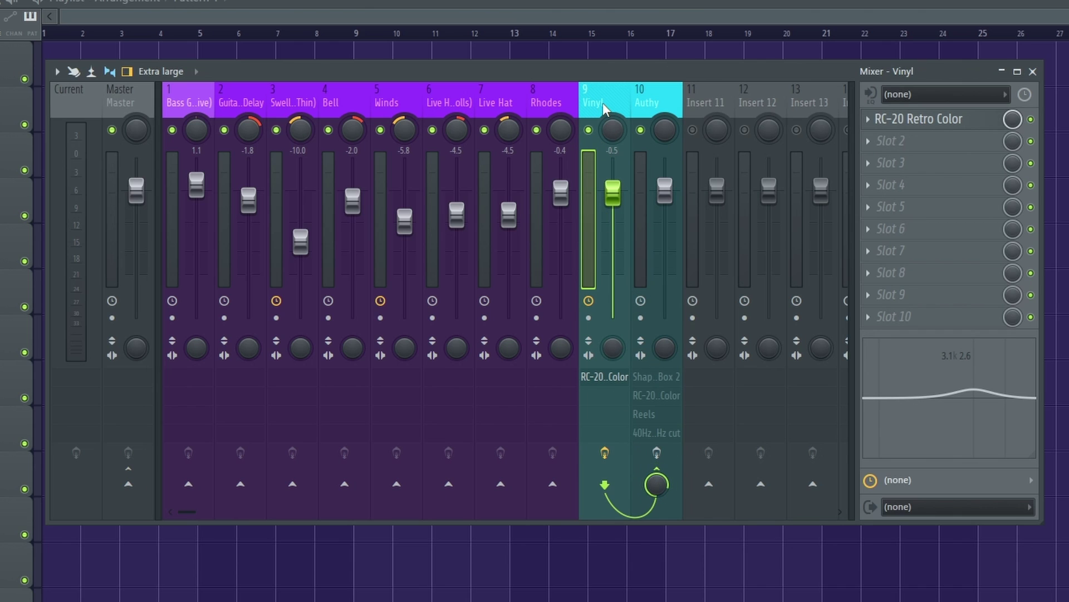
pyautogui.press('space')
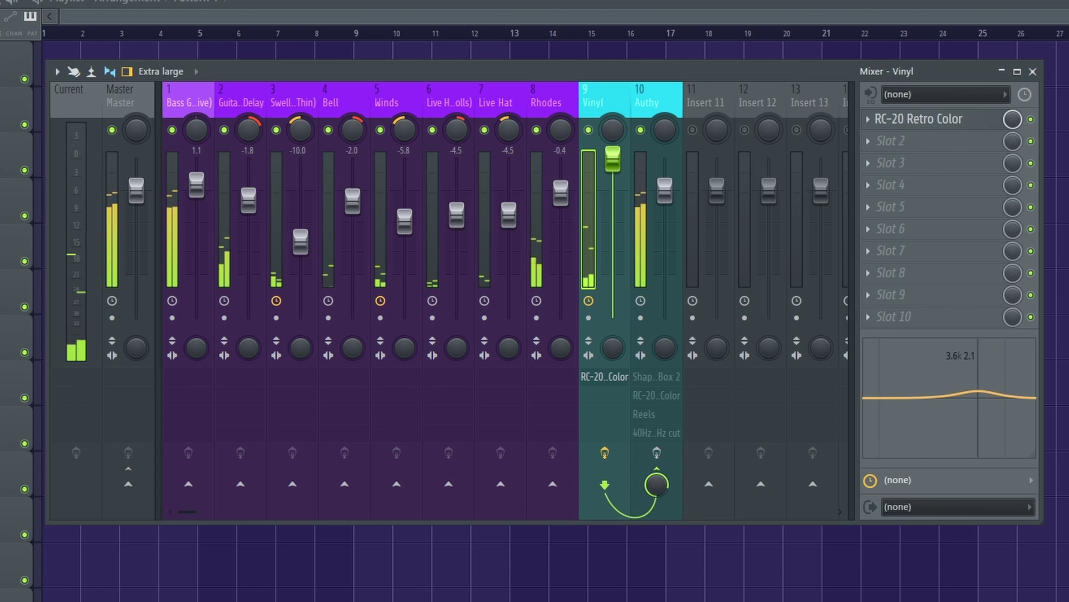
# Step: Enable the Authy track's effects and inspect its RC-20 Retro Color, Reels and 40Hz + 18kHz cut plugins, closing the equalizer at the end
pyautogui.click(659, 106)
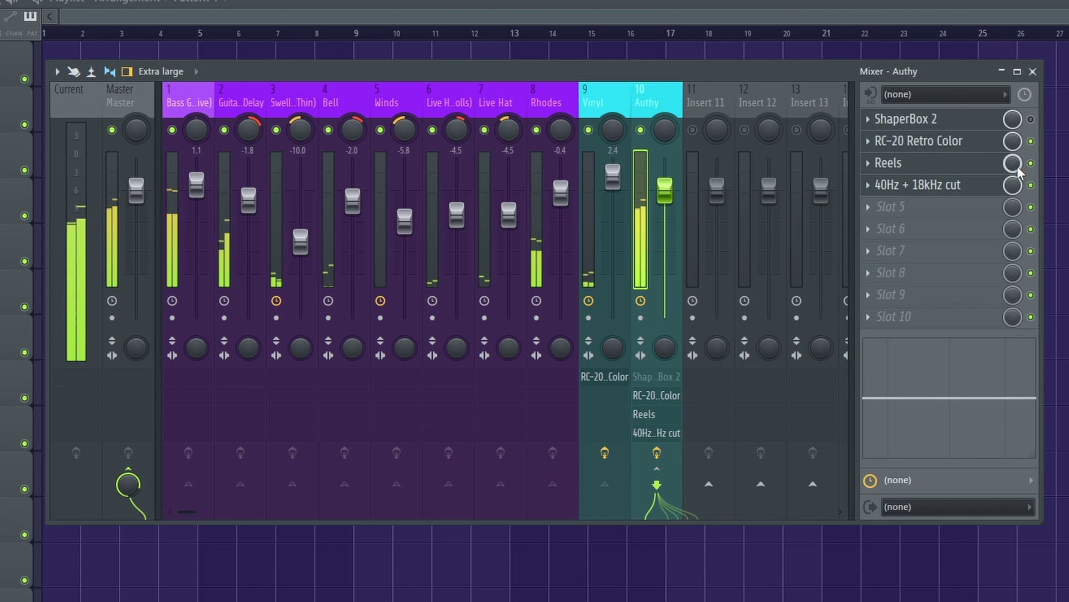
pyautogui.click(955, 142)
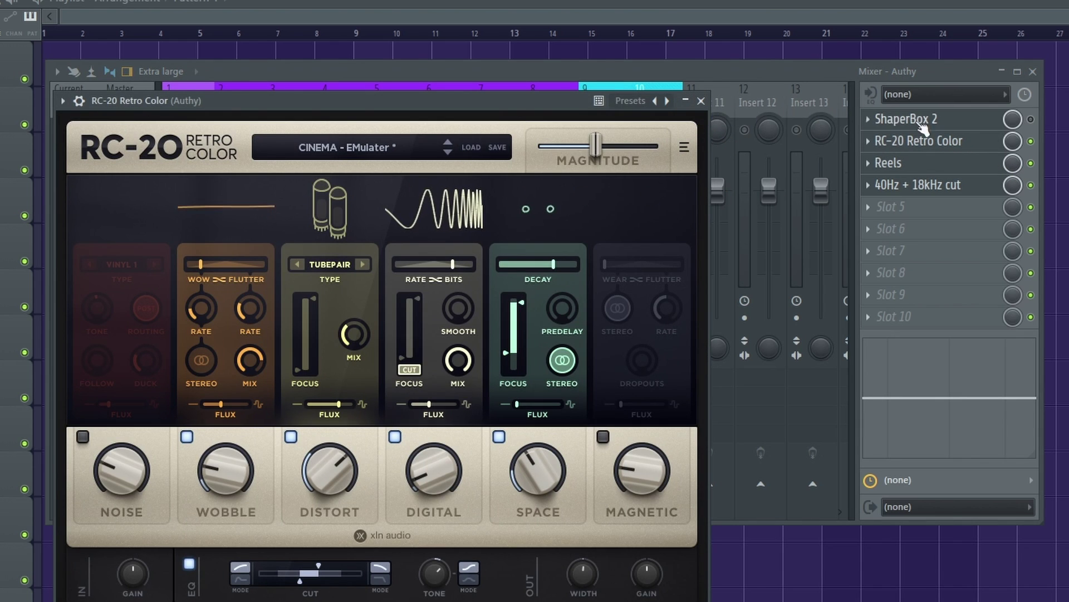
pyautogui.click(936, 150)
pyautogui.click(929, 165)
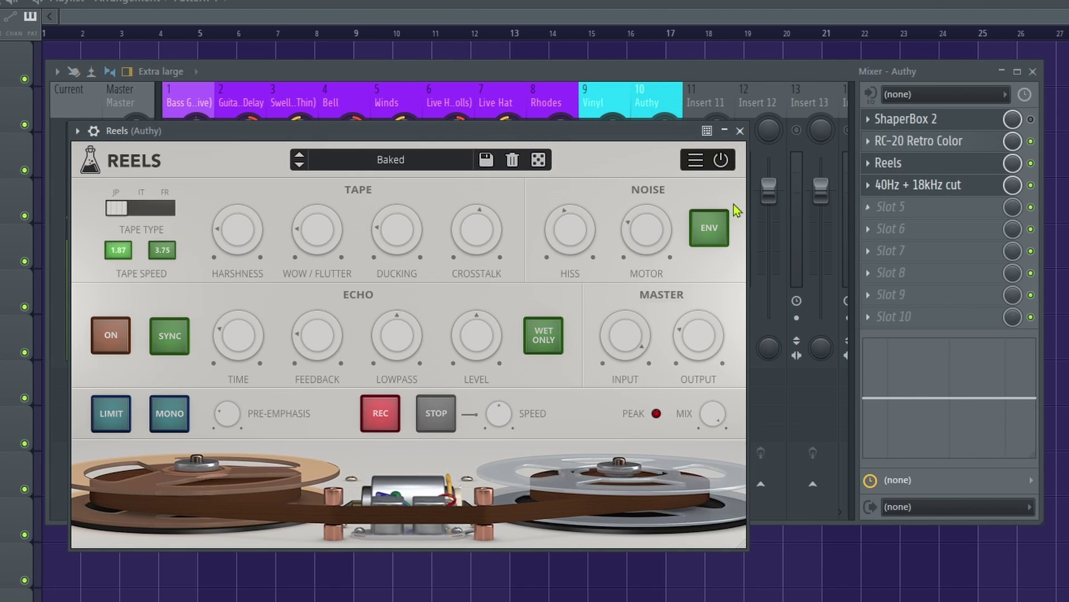
pyautogui.click(917, 184)
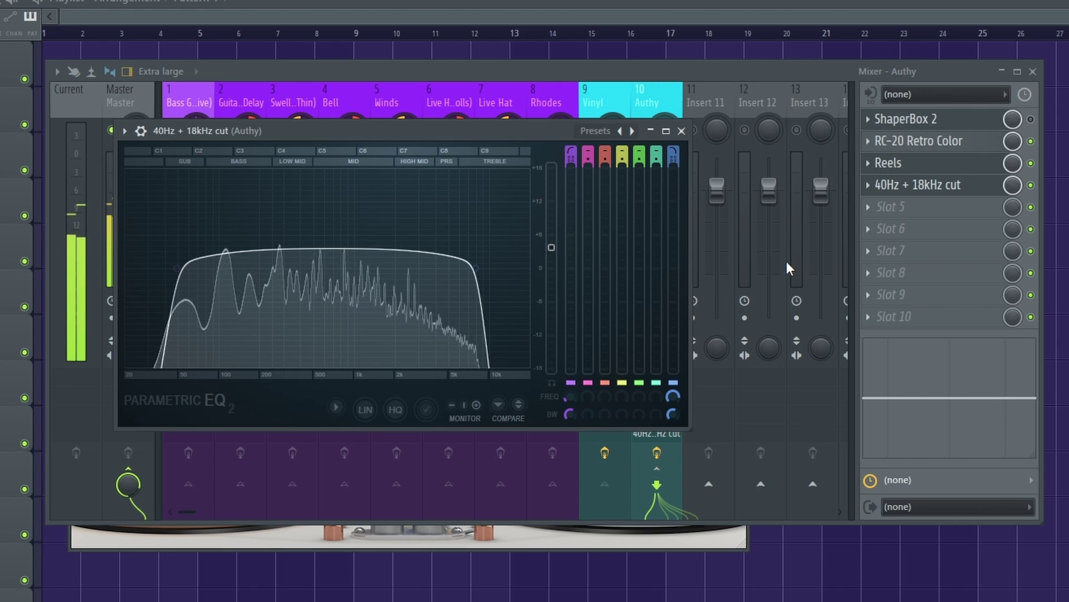
pyautogui.click(681, 130)
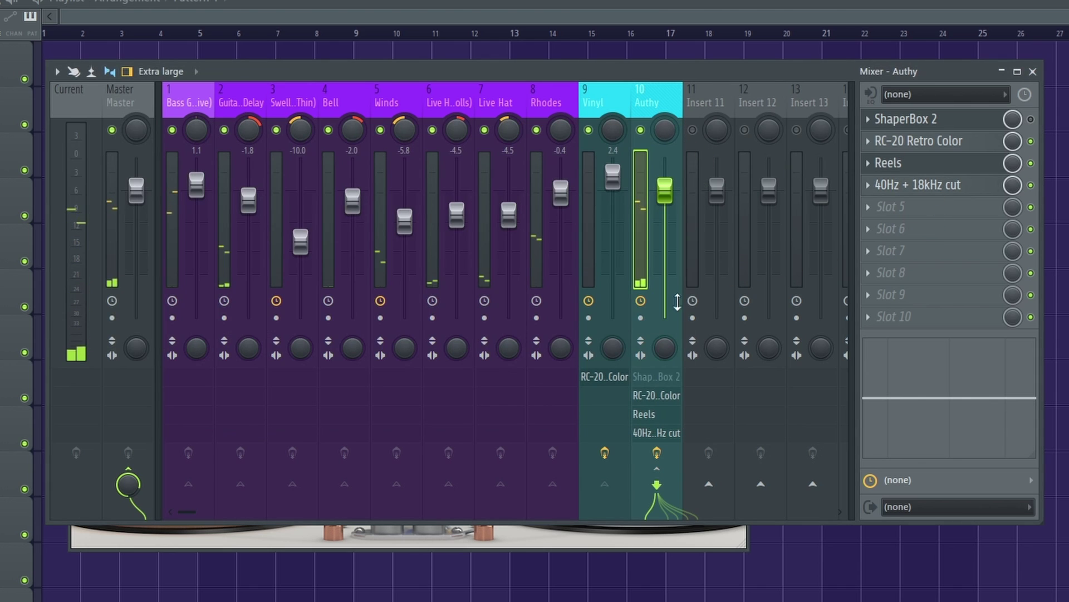